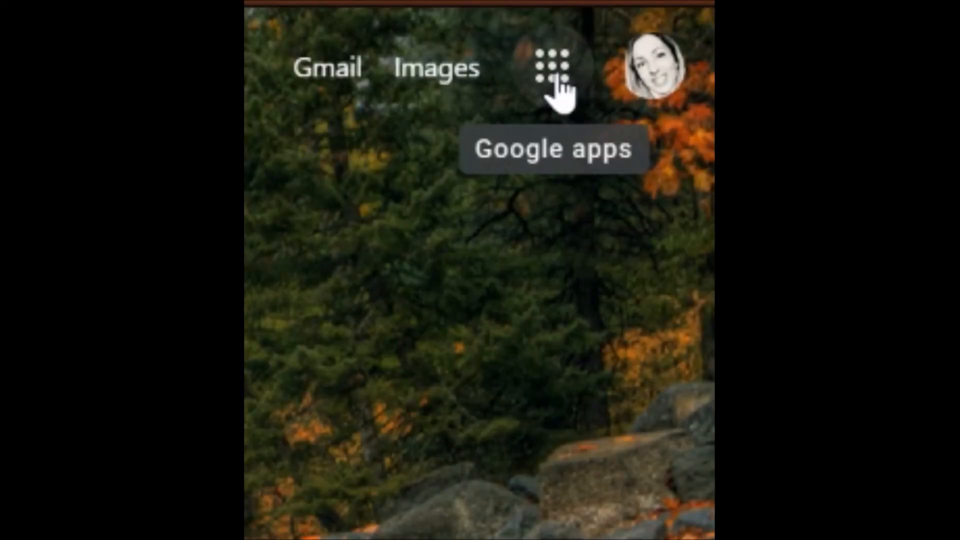
- Go to Google Drive from the Google apps and create a new blank Google Drawings file
left_click(557, 85)
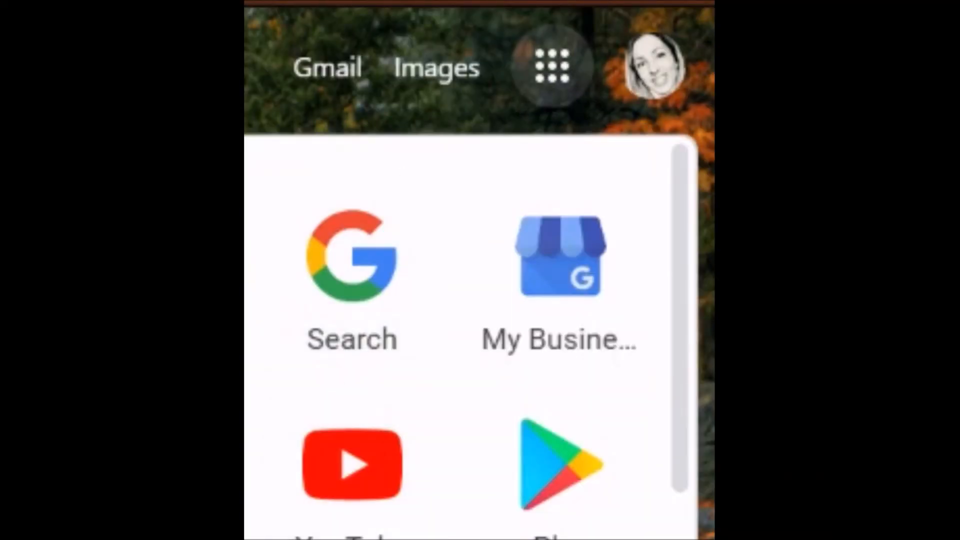
scroll(470, 335, "down", 5)
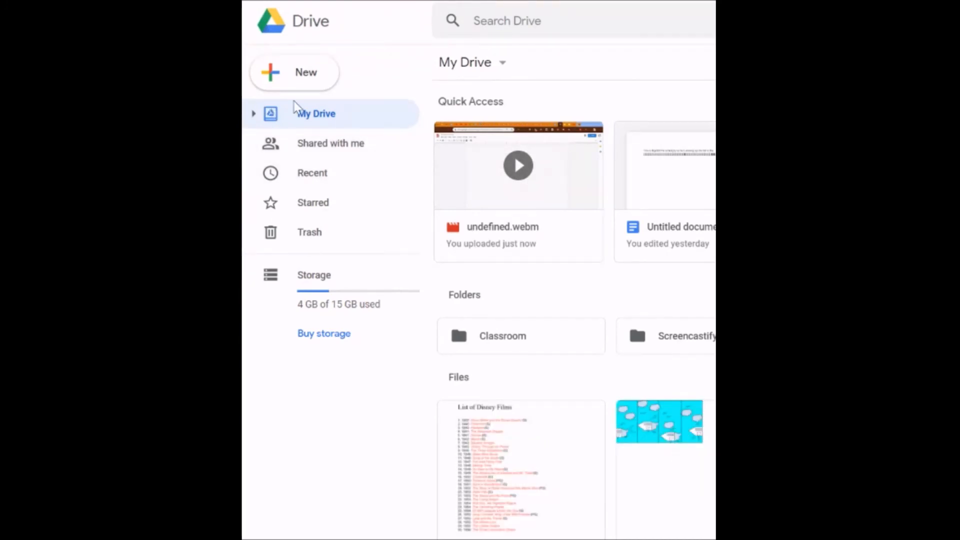
left_click(323, 83)
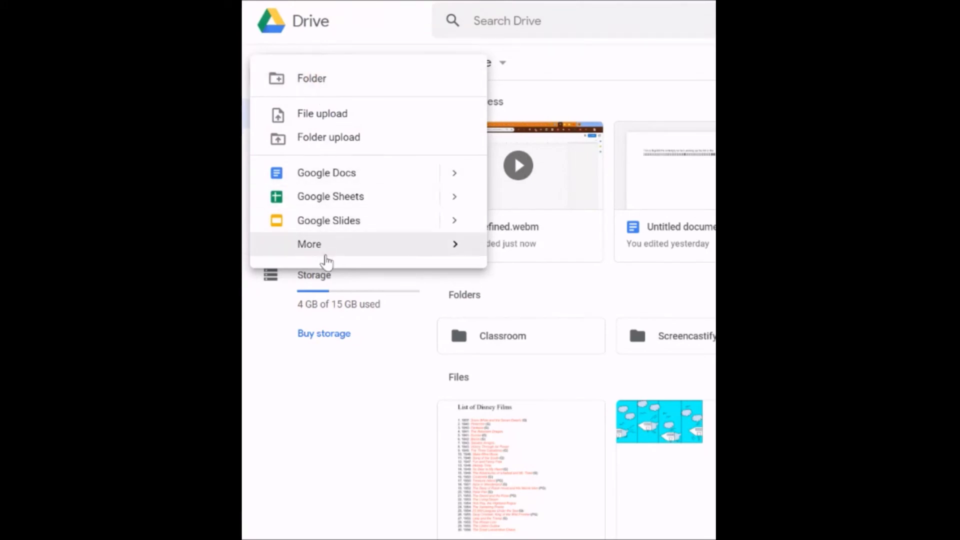
mouse_move(326, 253)
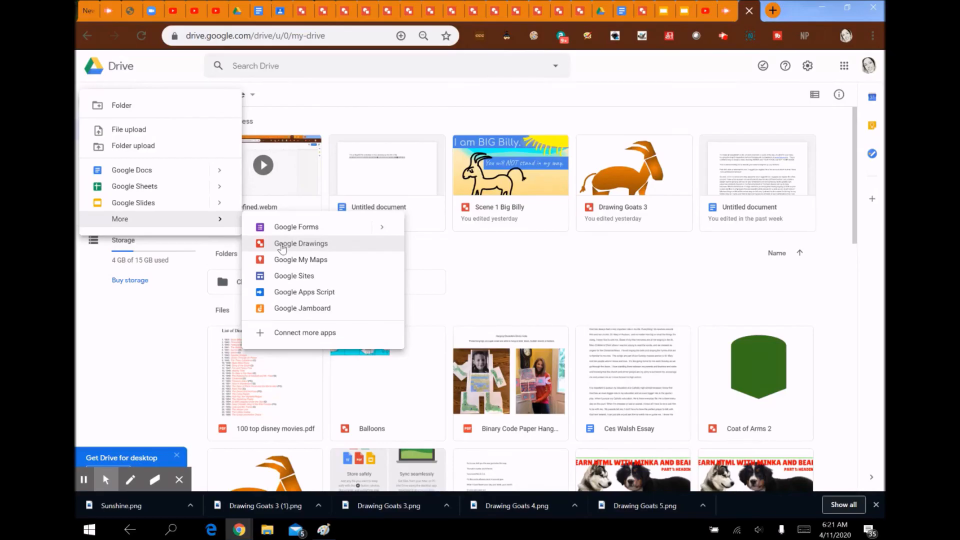
left_click(283, 245)
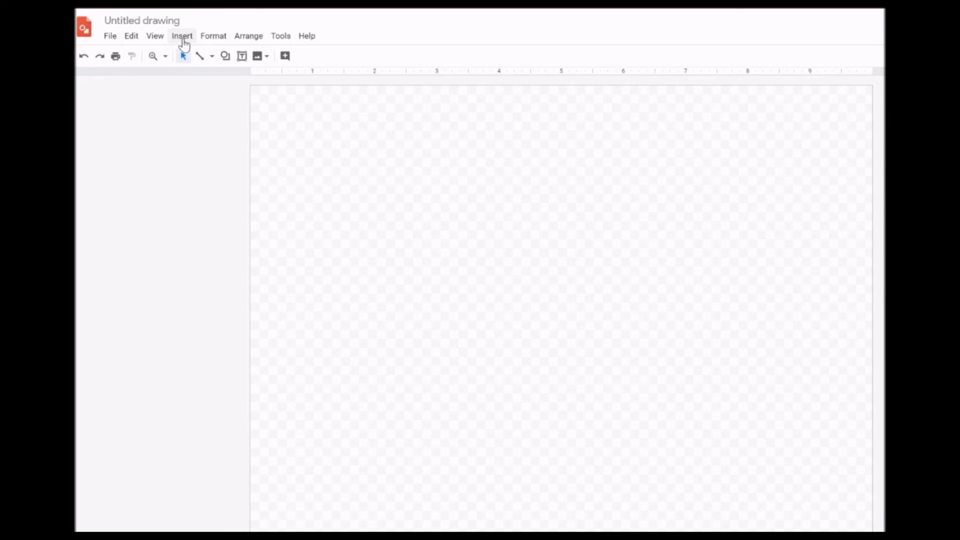
- Search the web for images of "billy goats gruff" to insert into the blank drawing
left_click(183, 40)
mouse_move(205, 61)
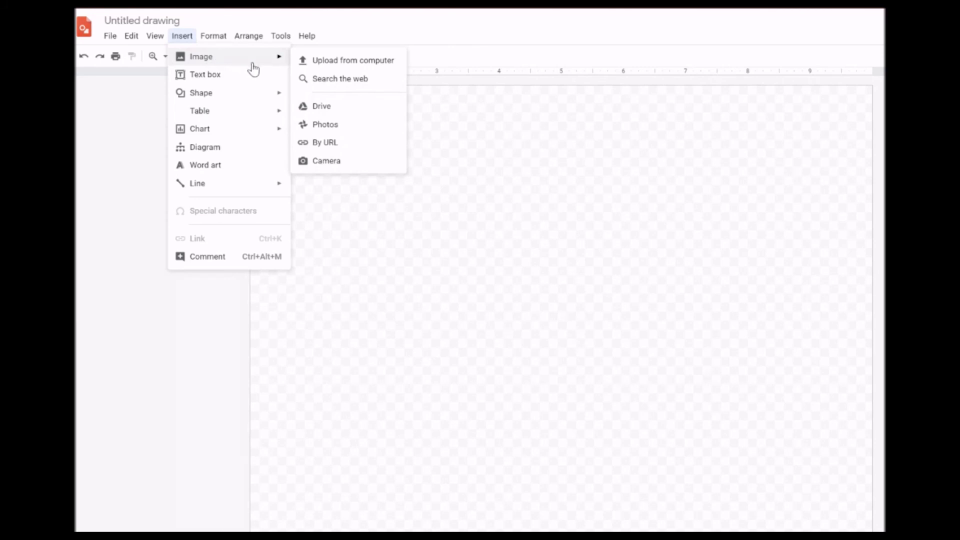
left_click(339, 81)
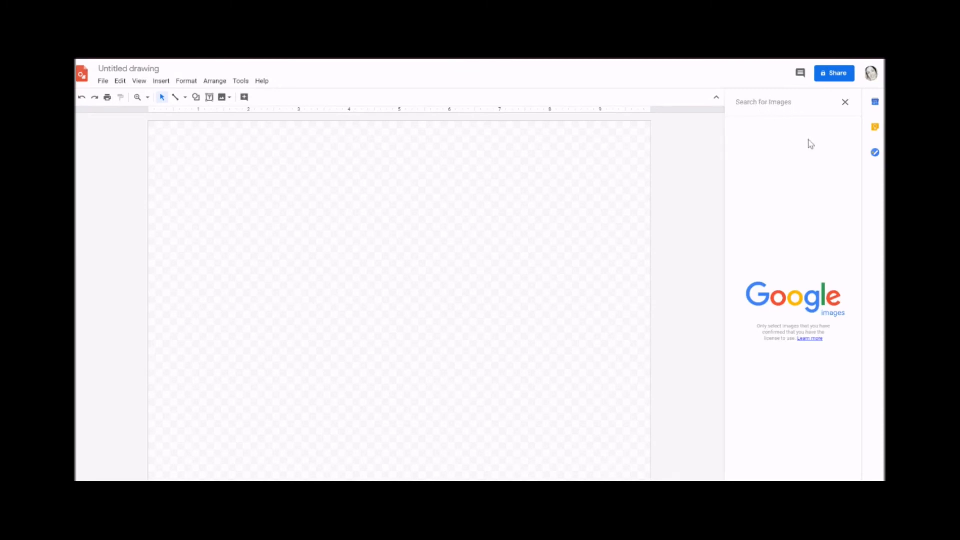
type("bi")
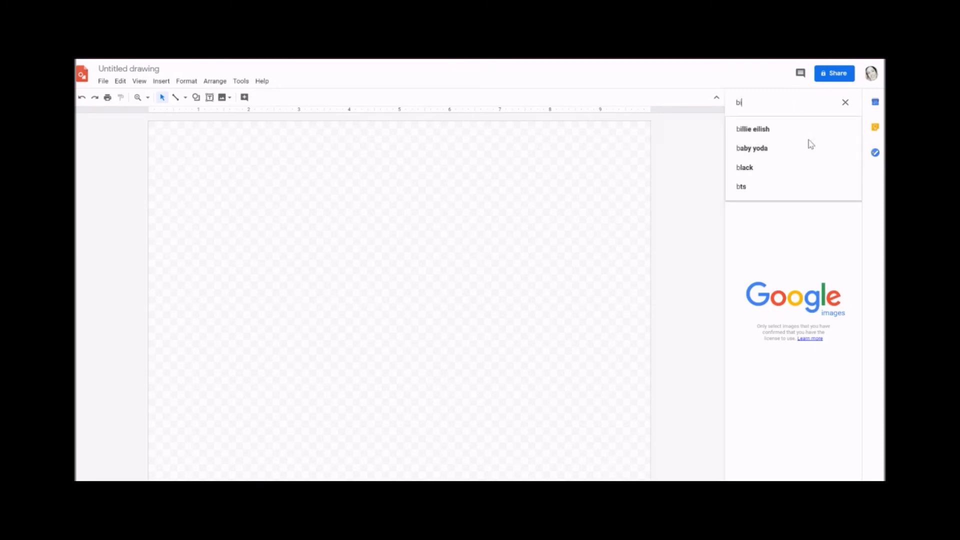
type("lly goats gruff")
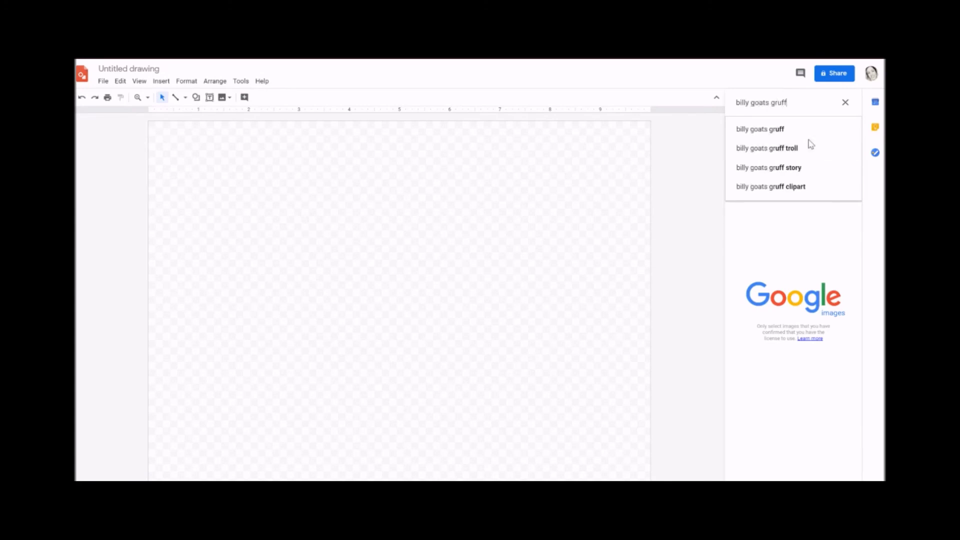
key("Return")
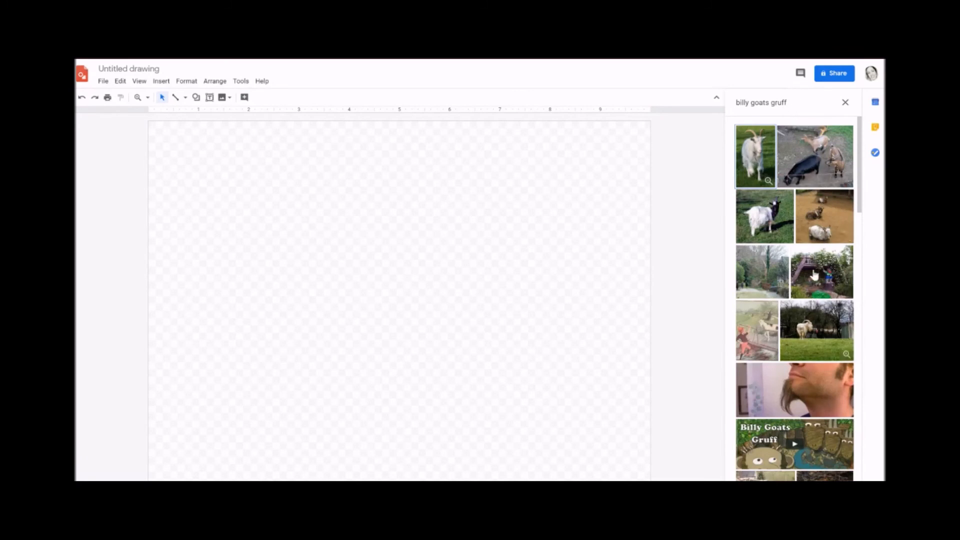
- Insert the photo of the white goat with the black head standing on grass into the drawing
scroll(809, 242, "down", 6)
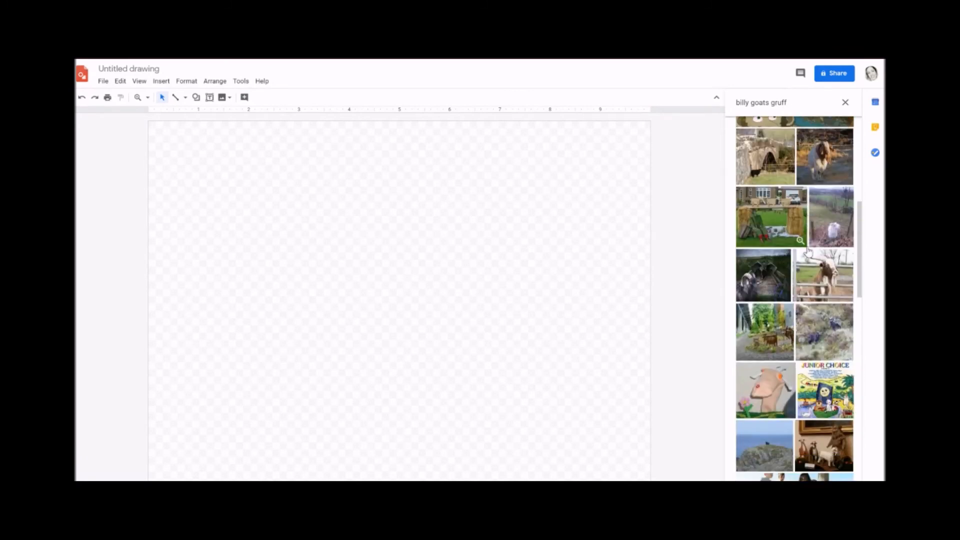
scroll(809, 254, "down", 1)
scroll(780, 230, "up", 7)
left_click(771, 225)
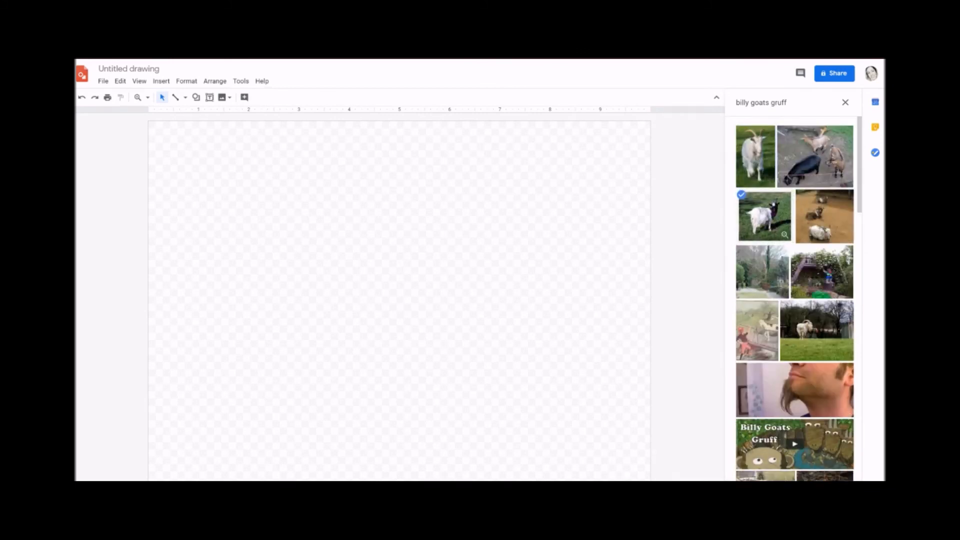
left_click(794, 493)
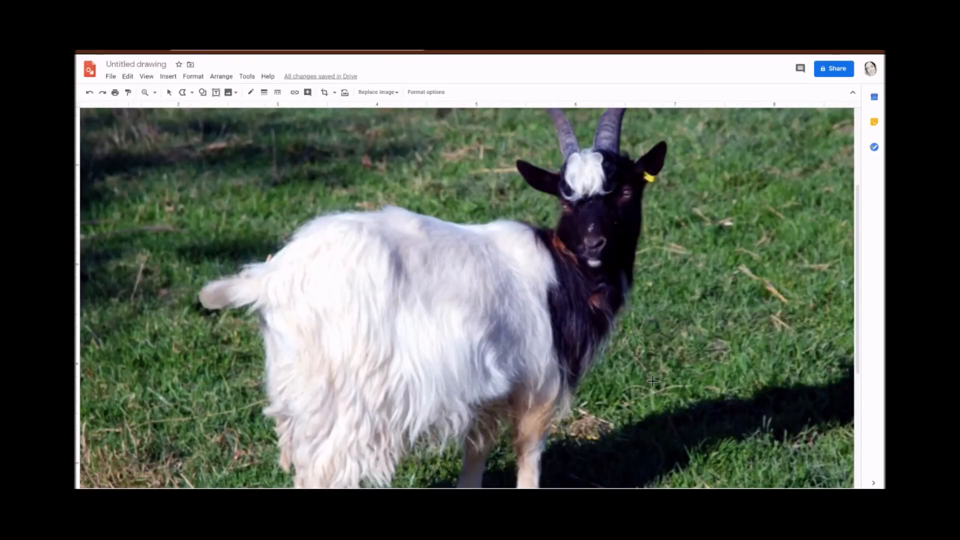
- Trace the goat's tail with the Polyline tool as a closed shape that follows the jagged tufts of fur
scroll(626, 369, "down", 2)
scroll(626, 369, "down", 2)
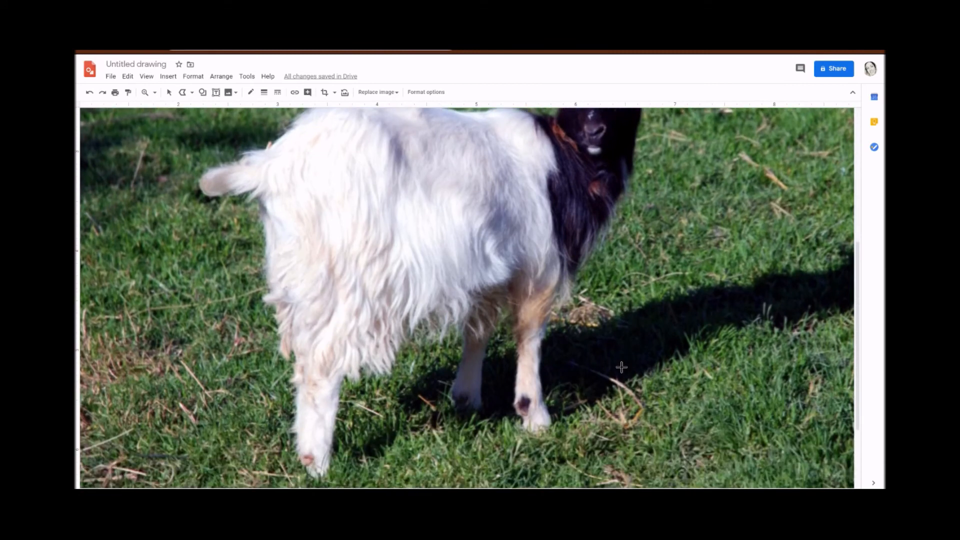
scroll(620, 366, "up", 2)
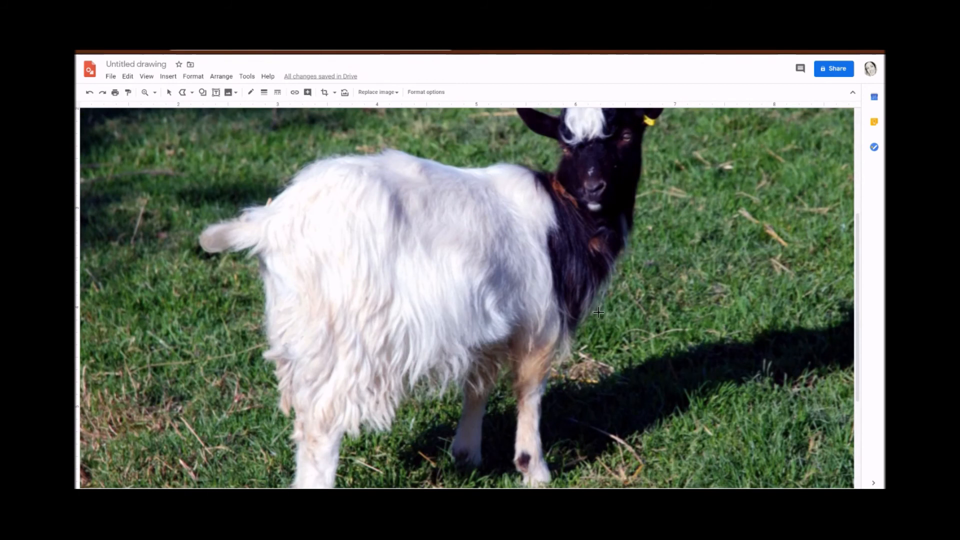
left_click(189, 95)
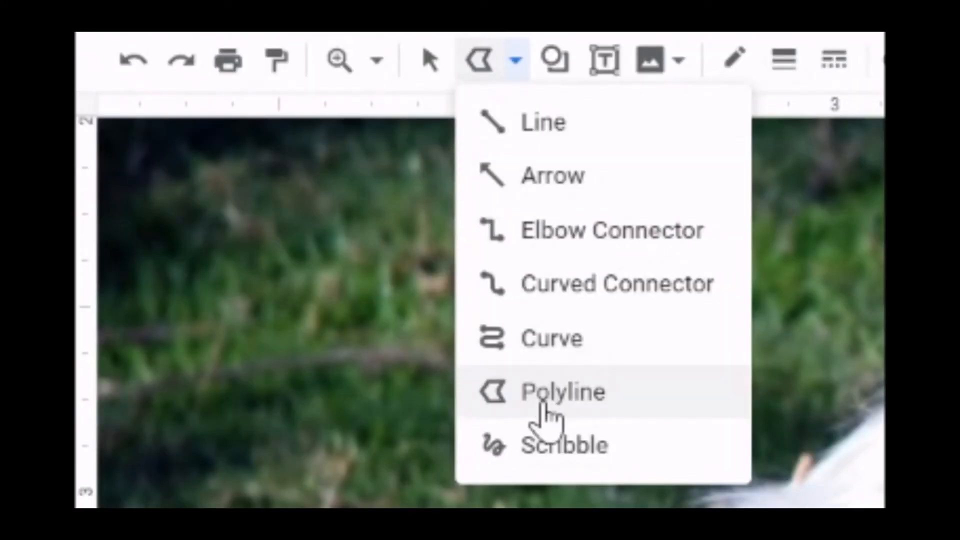
left_click(599, 398)
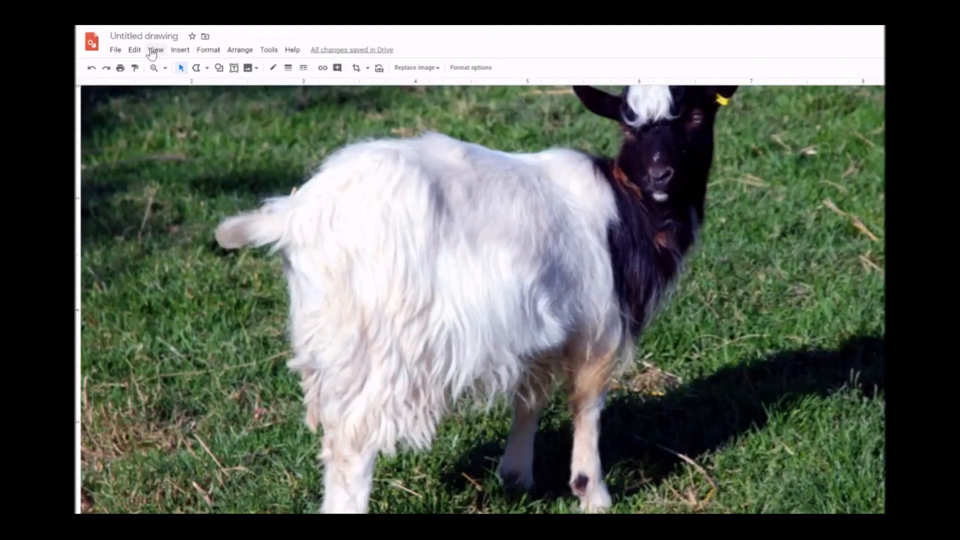
left_click(339, 60)
left_click(267, 220)
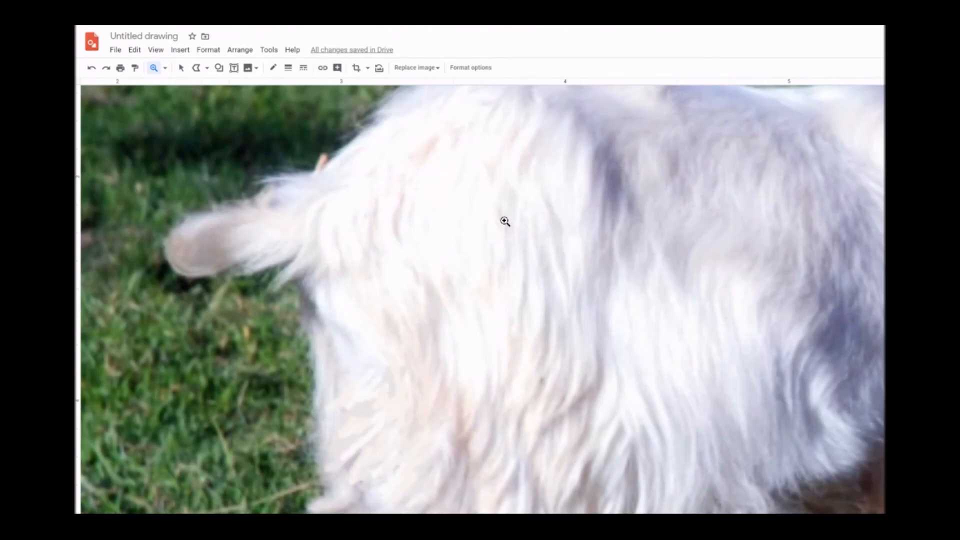
left_click(197, 70)
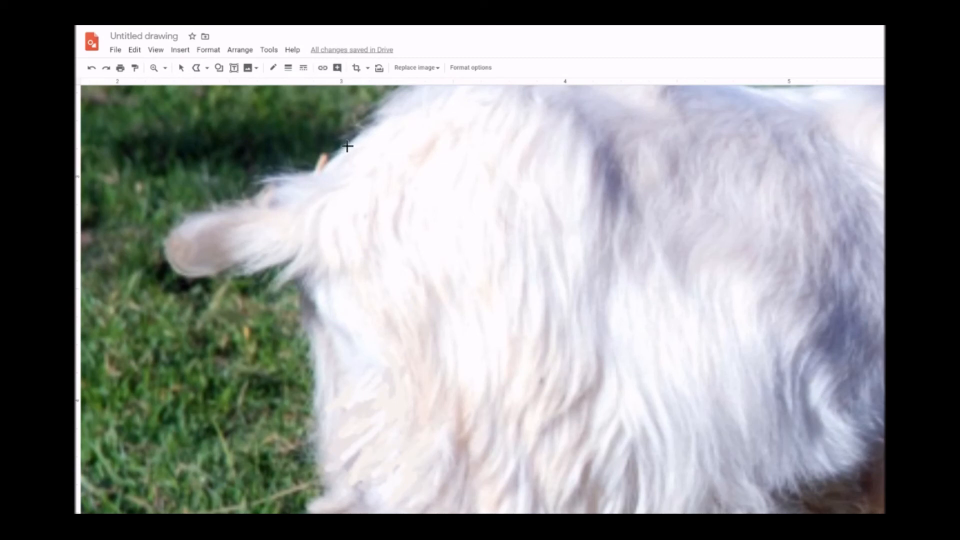
mouse_move(350, 145)
left_mouse_down()
mouse_move(317, 173)
mouse_move(264, 180)
mouse_move(280, 187)
mouse_move(200, 215)
mouse_move(171, 234)
mouse_move(167, 254)
mouse_move(192, 276)
mouse_move(261, 254)
mouse_move(245, 270)
mouse_move(294, 255)
mouse_move(270, 292)
mouse_move(315, 266)
mouse_move(346, 170)
left_mouse_up()
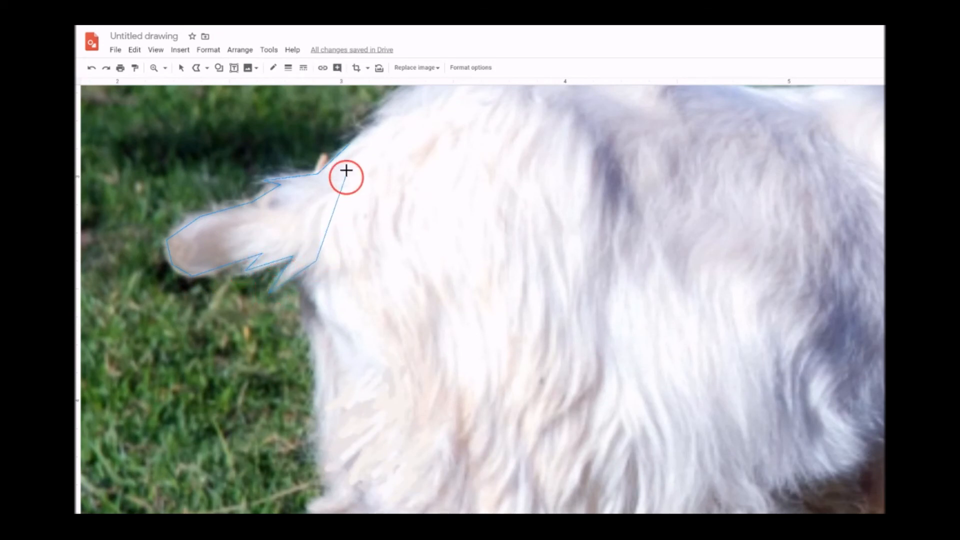
left_click(349, 143)
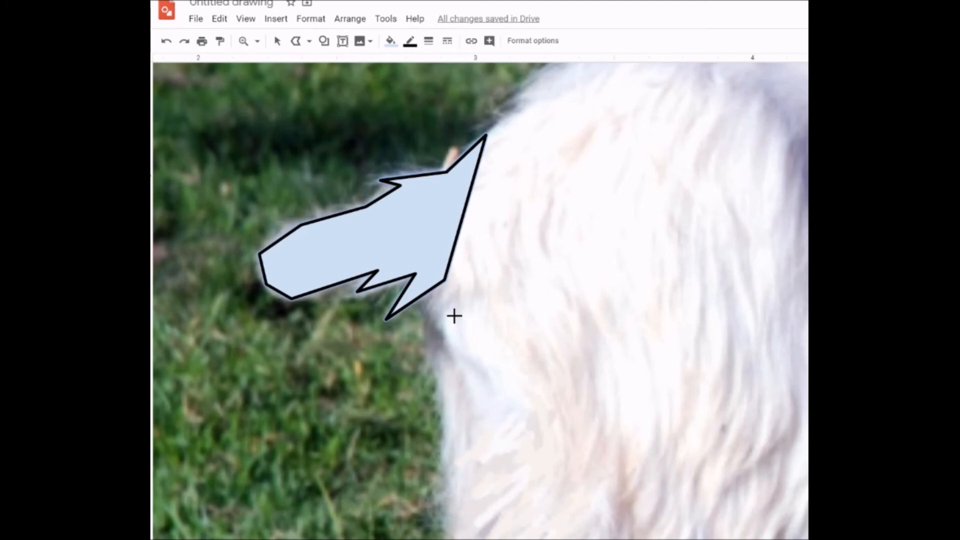
- Give the traced tail shape a transparent outline and a solid white fill
scroll(454, 315, "down", 2)
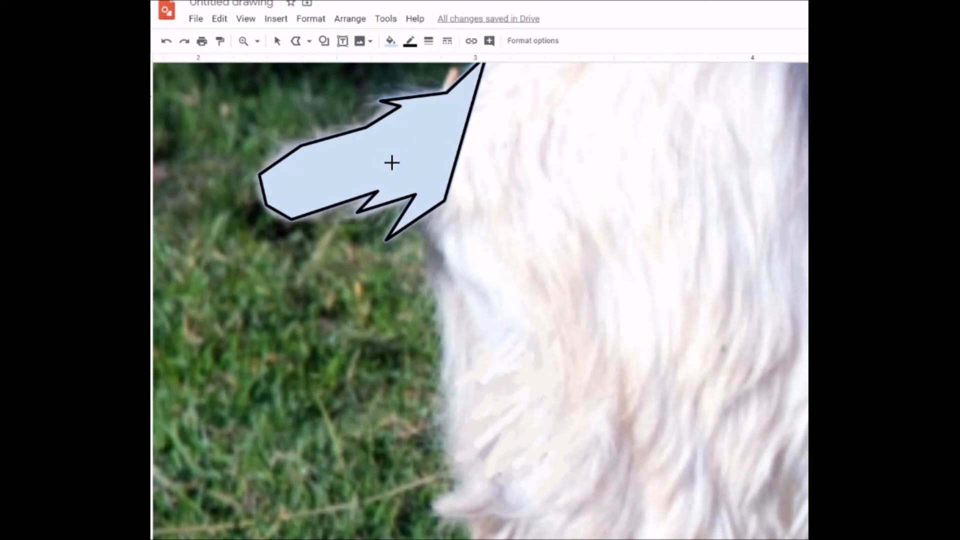
scroll(419, 88, "up", 2)
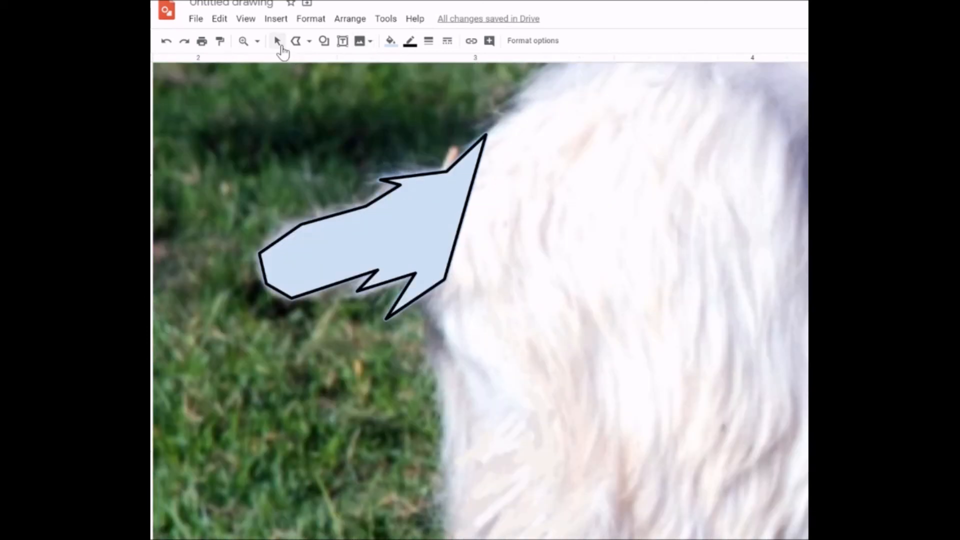
left_click(281, 46)
left_click(426, 172)
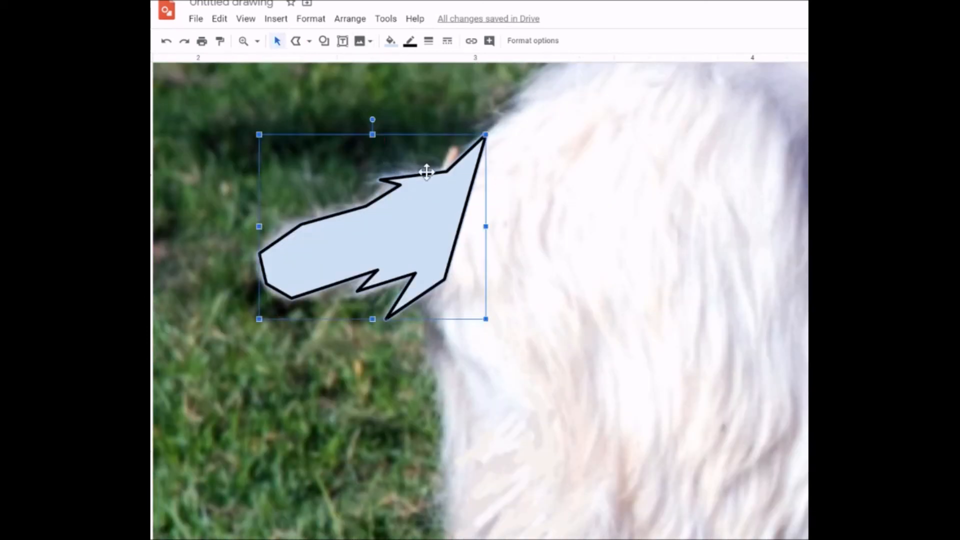
left_click(412, 48)
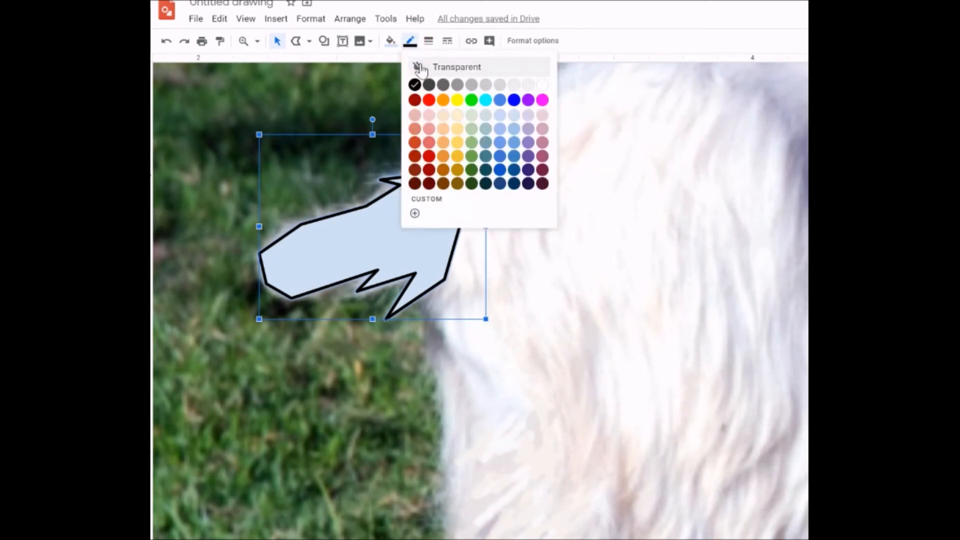
left_click(492, 72)
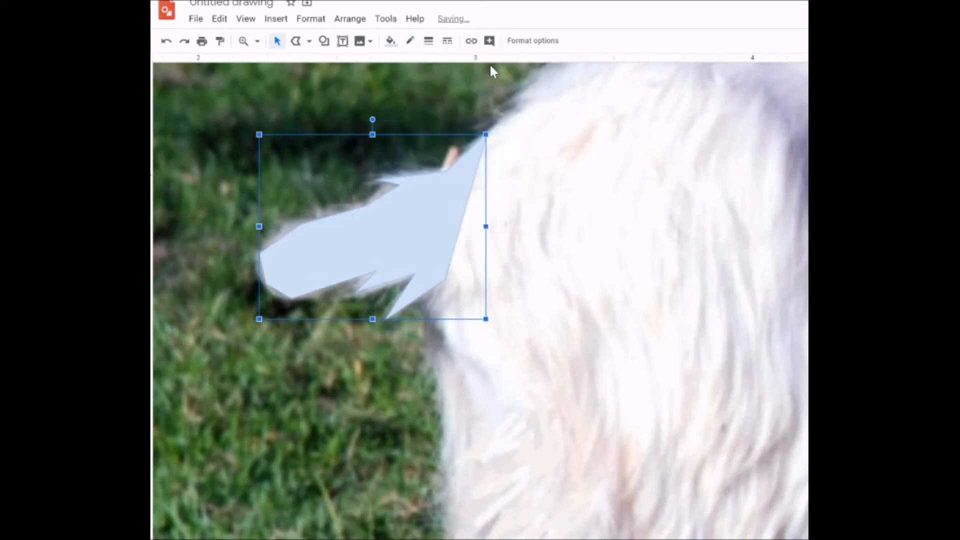
left_click(392, 45)
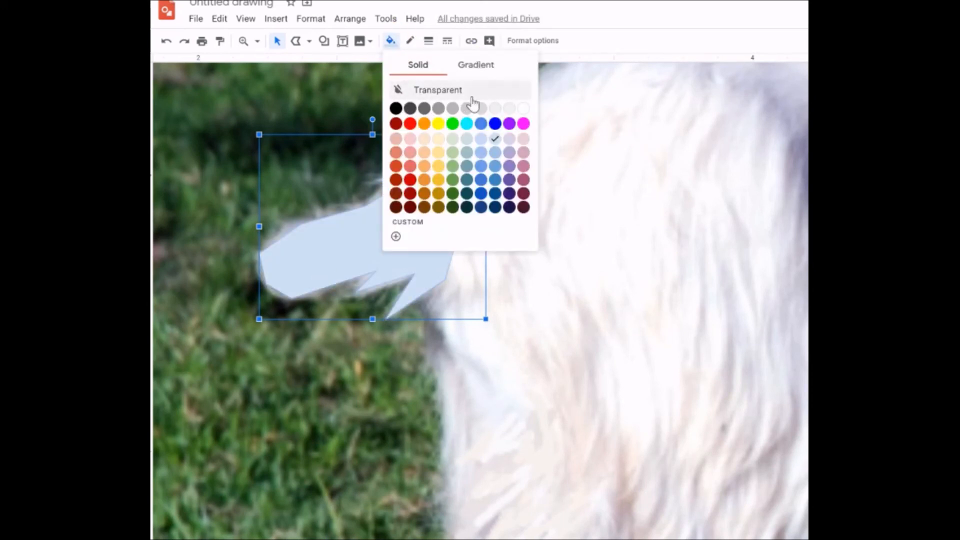
left_click(523, 109)
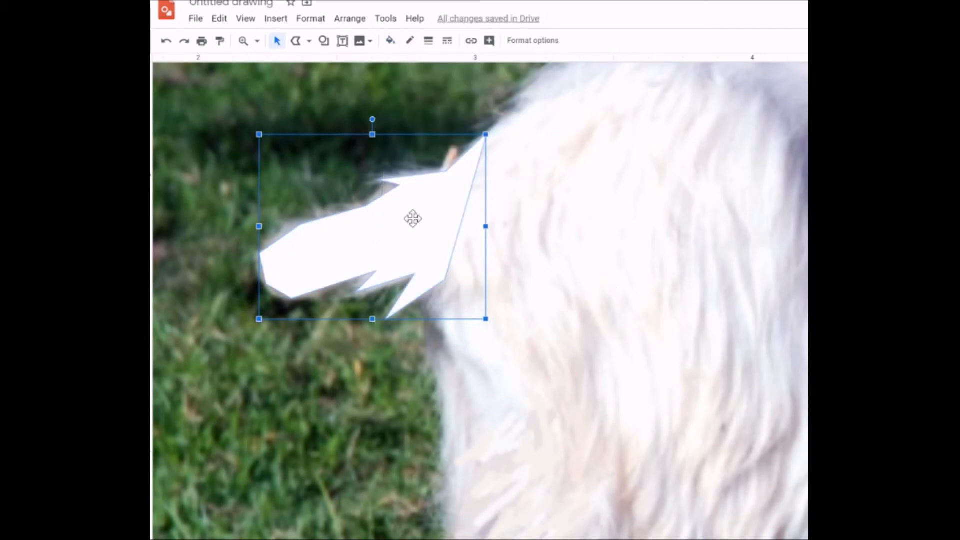
left_click(648, 176)
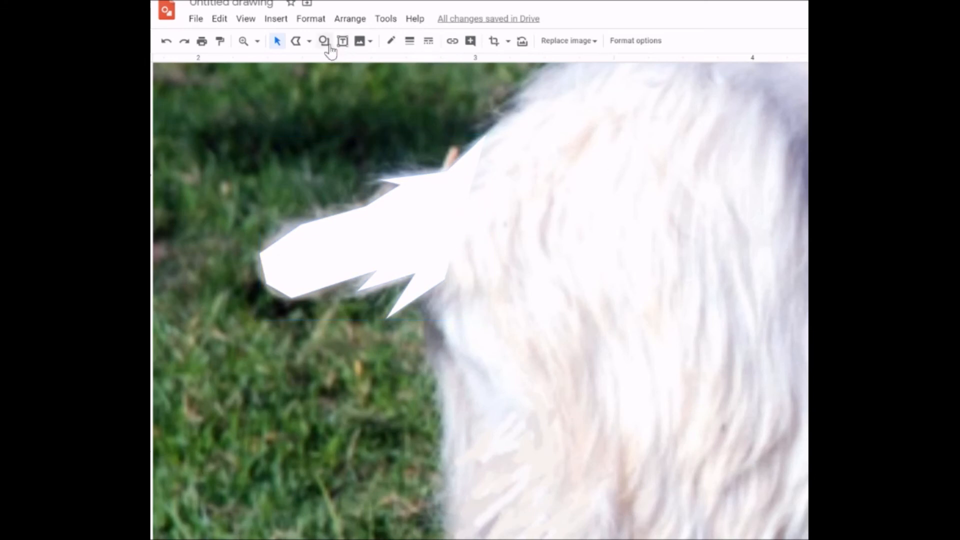
- Trace a long, narrow closed polyline shape down the goat's rear edge, starting just below the white tail shape
left_click(297, 44)
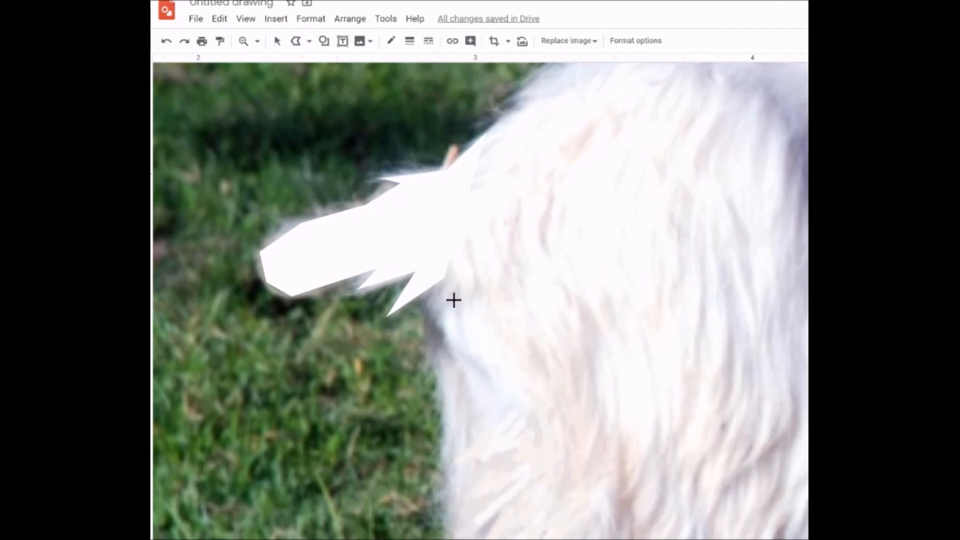
scroll(450, 290, "down", 2)
scroll(459, 270, "down", 2)
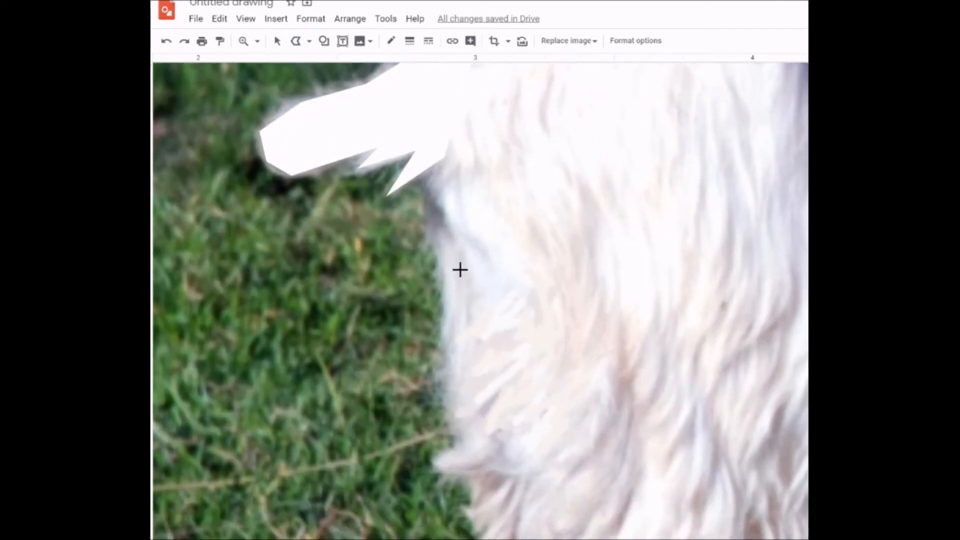
mouse_move(420, 140)
left_mouse_down()
mouse_move(442, 236)
mouse_move(438, 317)
mouse_move(469, 426)
mouse_move(481, 537)
left_mouse_up()
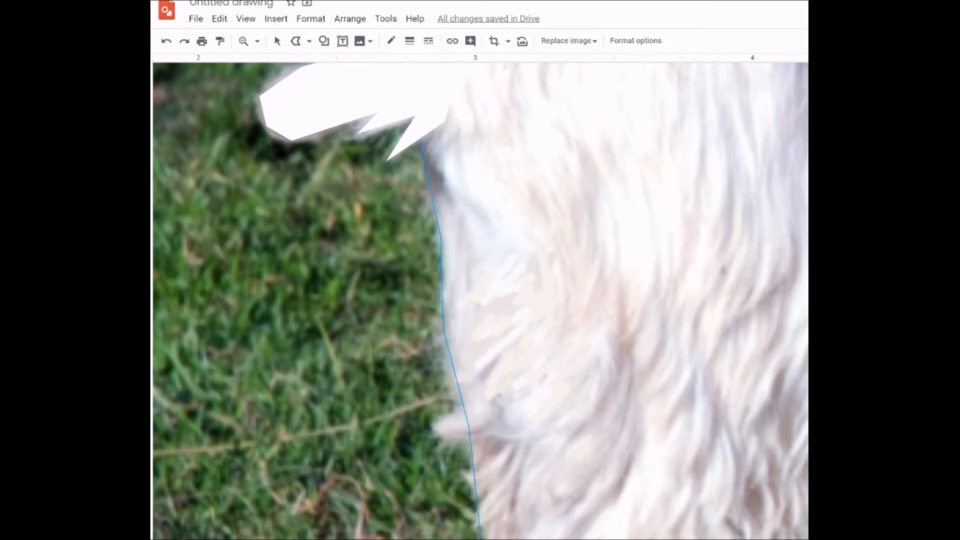
mouse_move(516, 539)
left_mouse_down()
mouse_move(536, 257)
mouse_move(516, 185)
mouse_move(481, 127)
mouse_move(456, 99)
mouse_move(445, 125)
left_mouse_up()
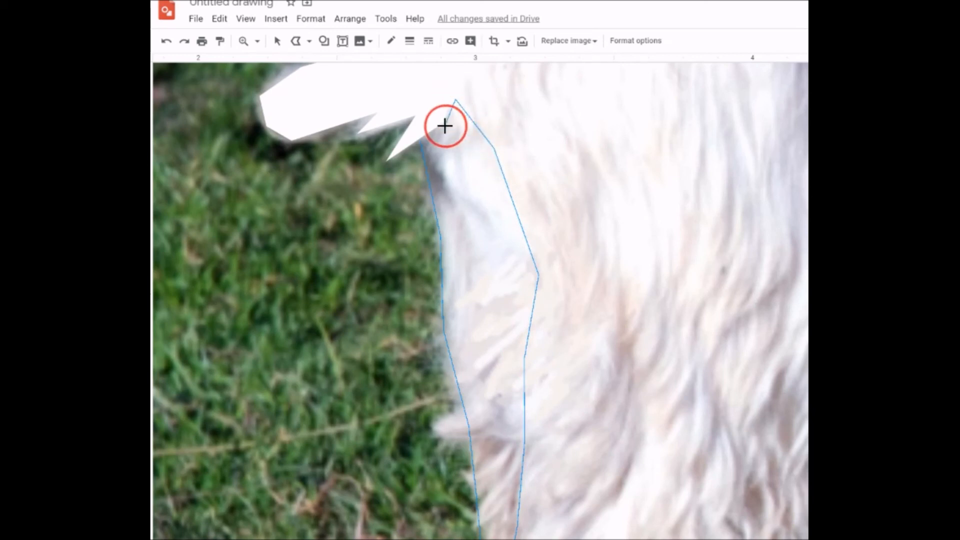
left_click(421, 144)
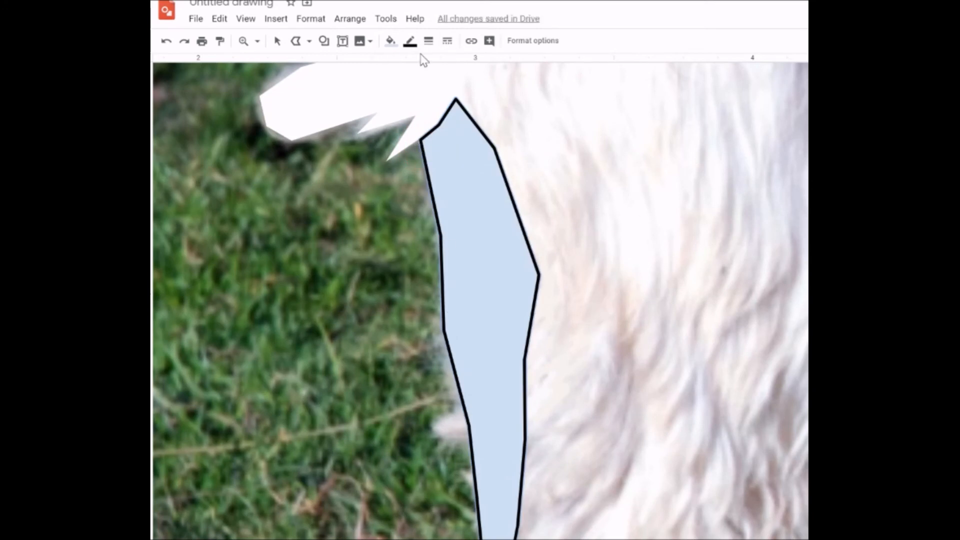
scroll(551, 194, "up", 2)
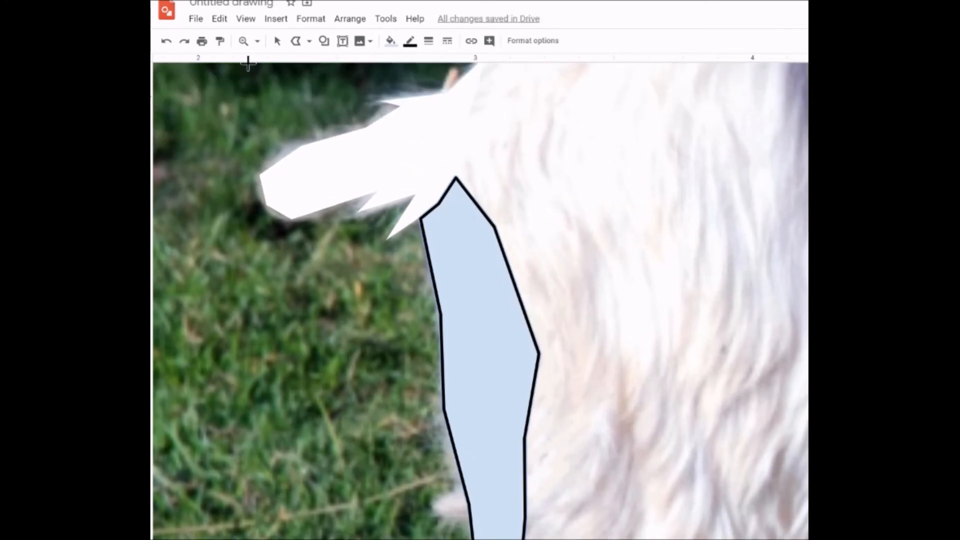
- Give the narrow shape along the goat's rear edge a transparent outline and a solid fill in the palest gray
left_click(277, 41)
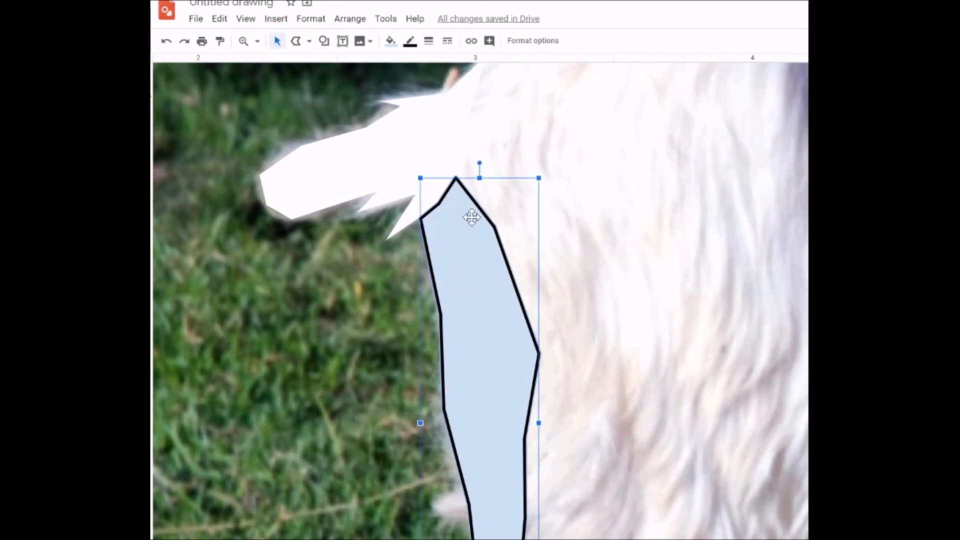
left_click(411, 42)
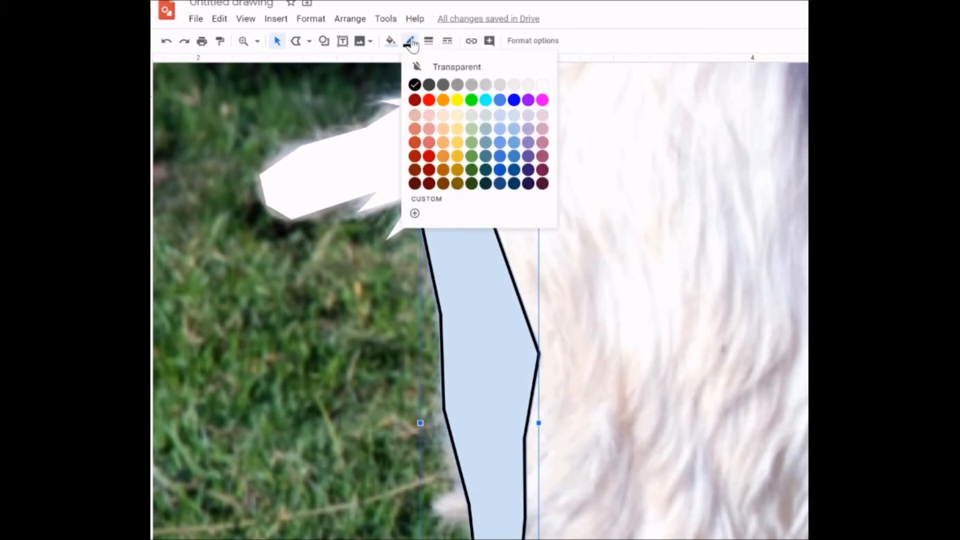
left_click(483, 72)
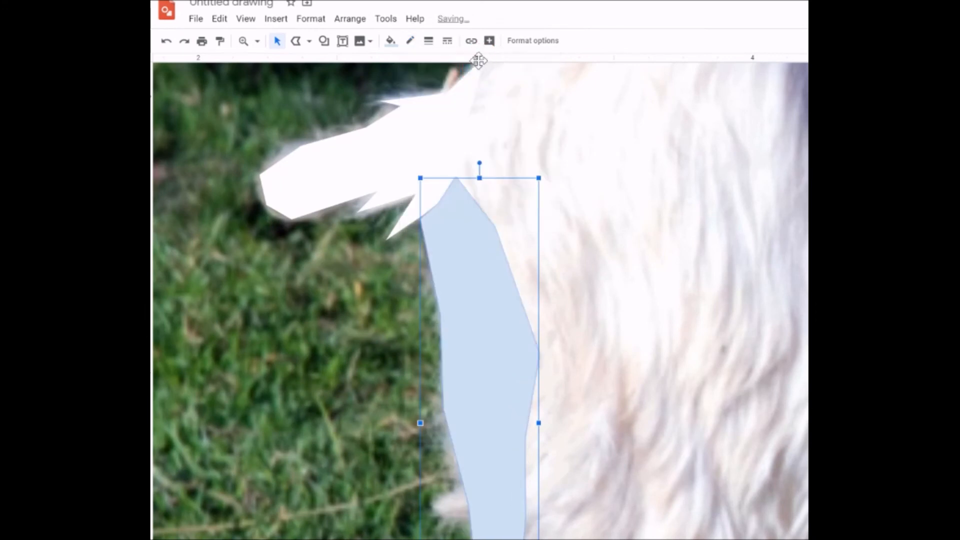
left_click(391, 41)
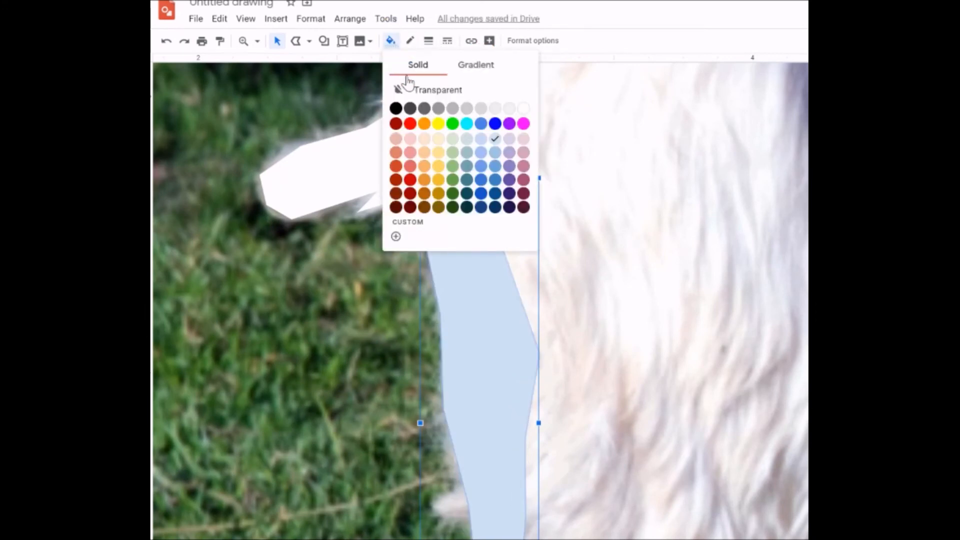
left_click(510, 109)
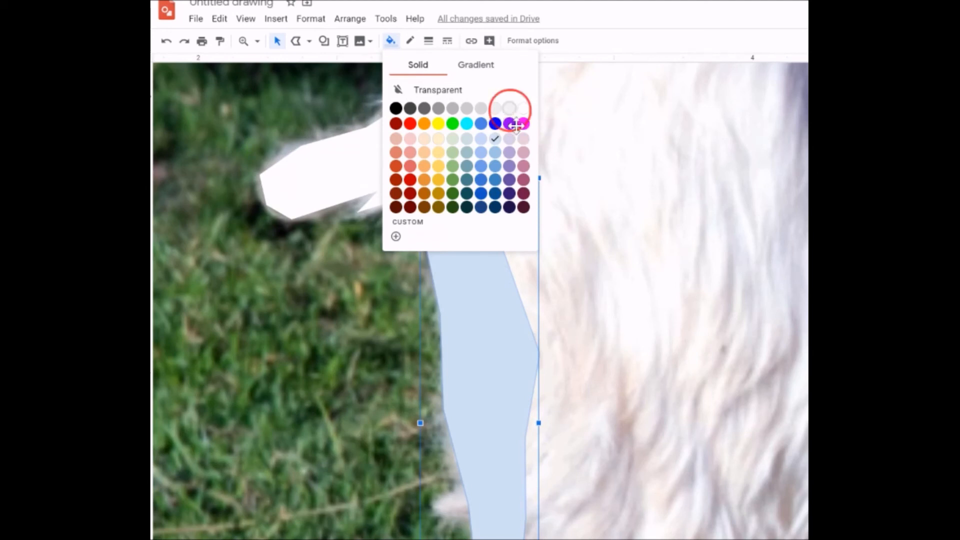
scroll(668, 360, "down", 3)
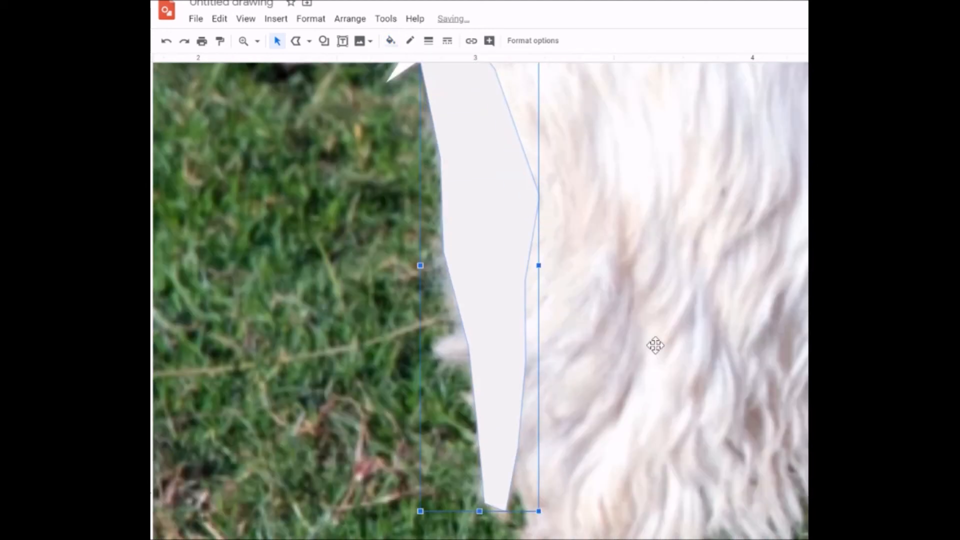
scroll(655, 343, "down", 2)
scroll(648, 333, "down", 1)
scroll(646, 330, "up", 9)
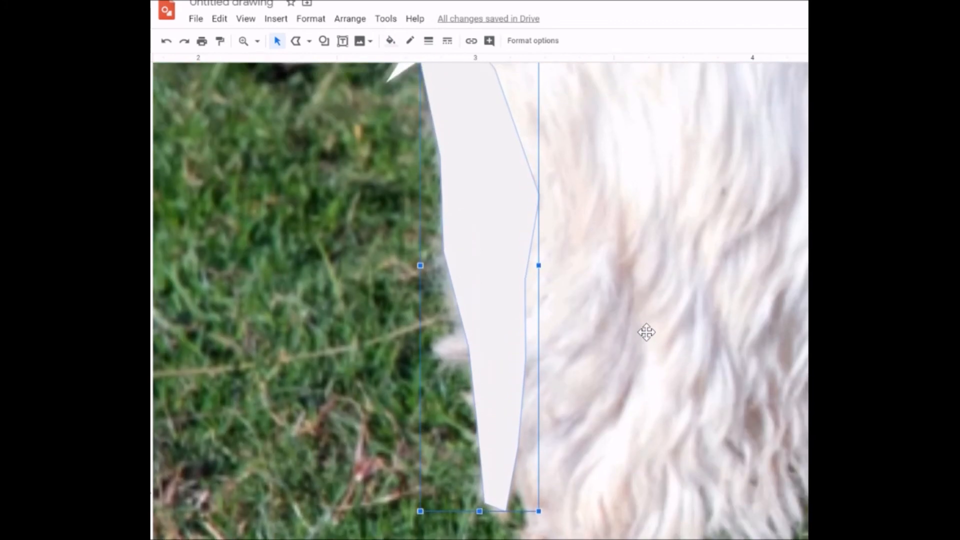
left_click(645, 322)
scroll(665, 343, "down", 5)
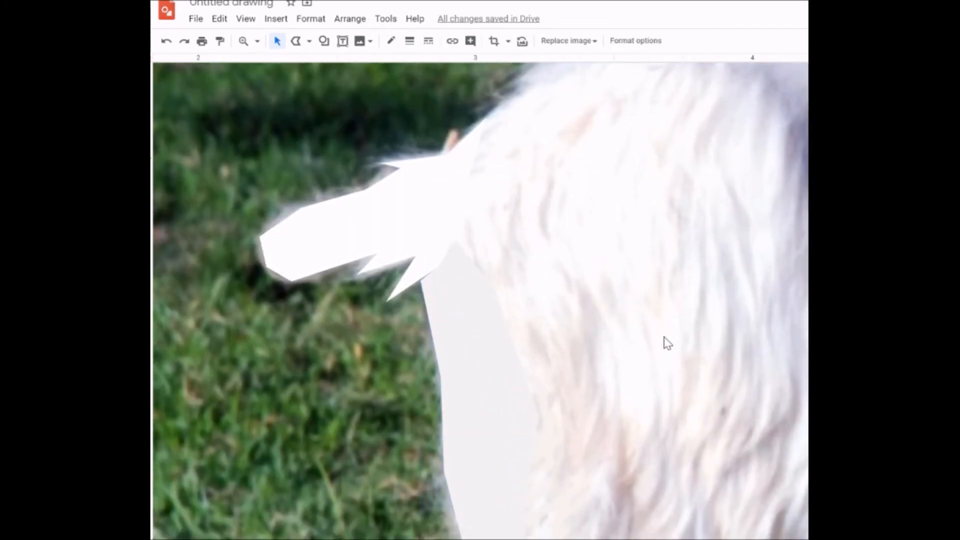
scroll(535, 180, "up", 3)
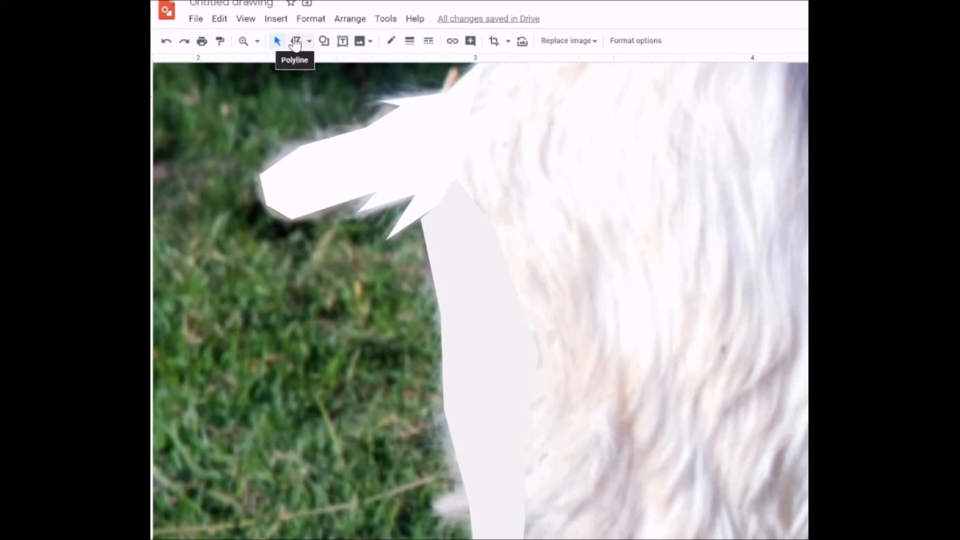
- Try to trace the goat's hindquarters and hind leg as a closed polyline with jagged hanging fur, and undo the trace
left_click(257, 44)
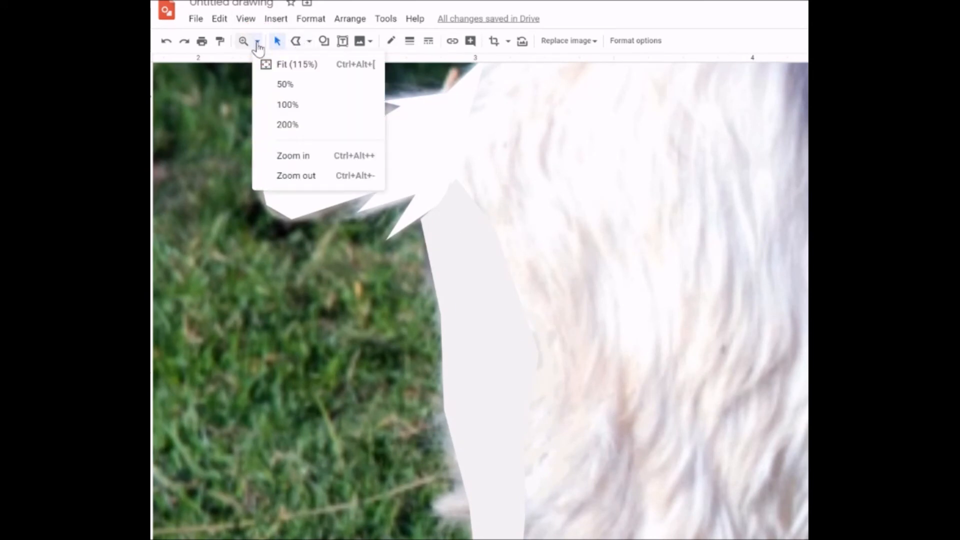
left_click(273, 175)
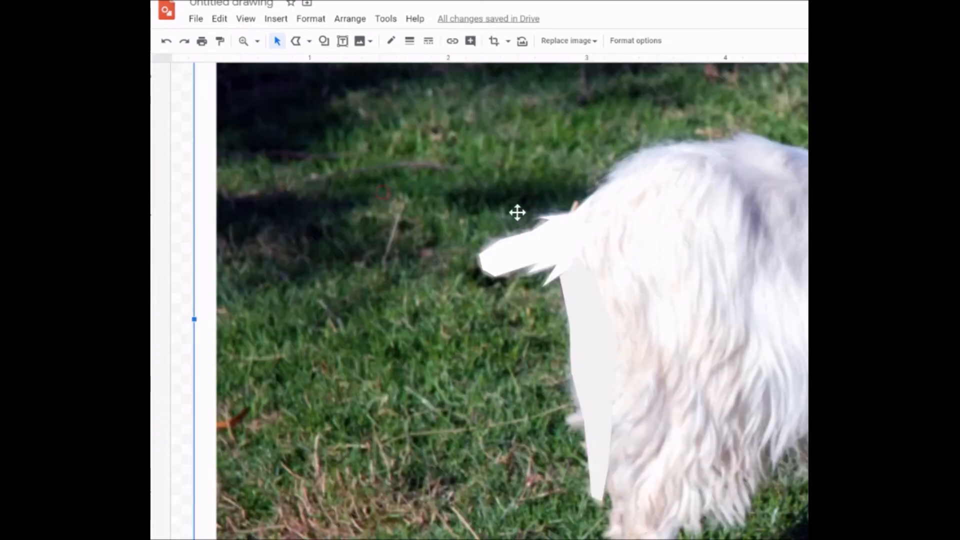
scroll(734, 311, "down", 3)
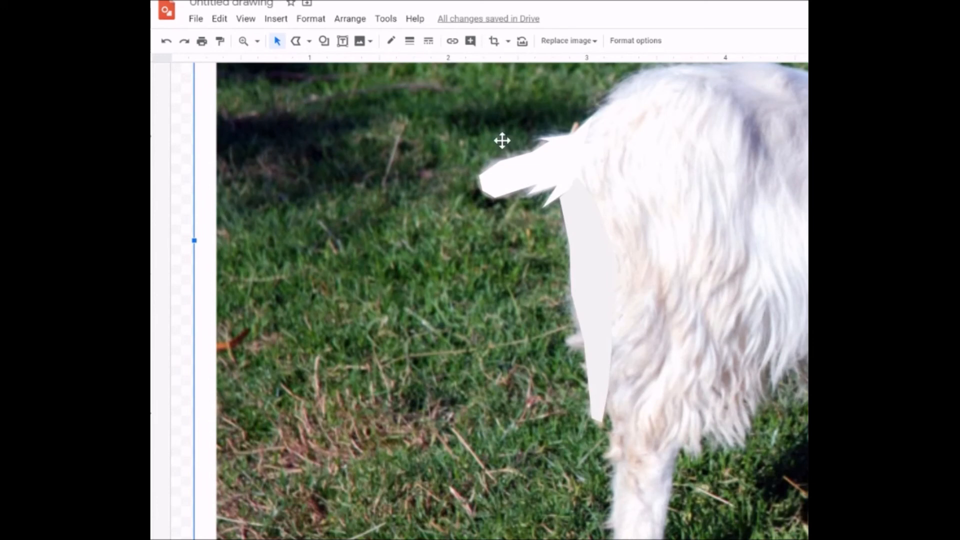
left_click(308, 43)
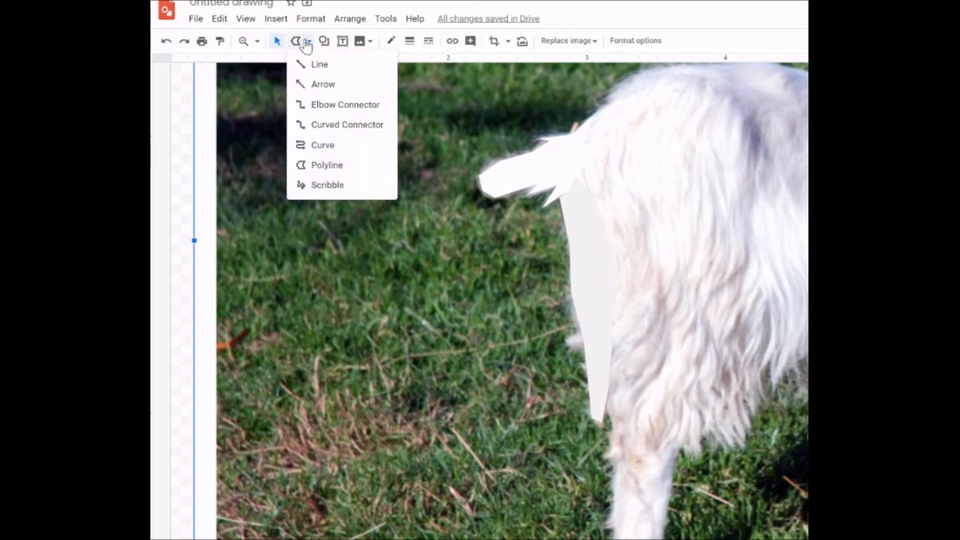
left_click(328, 167)
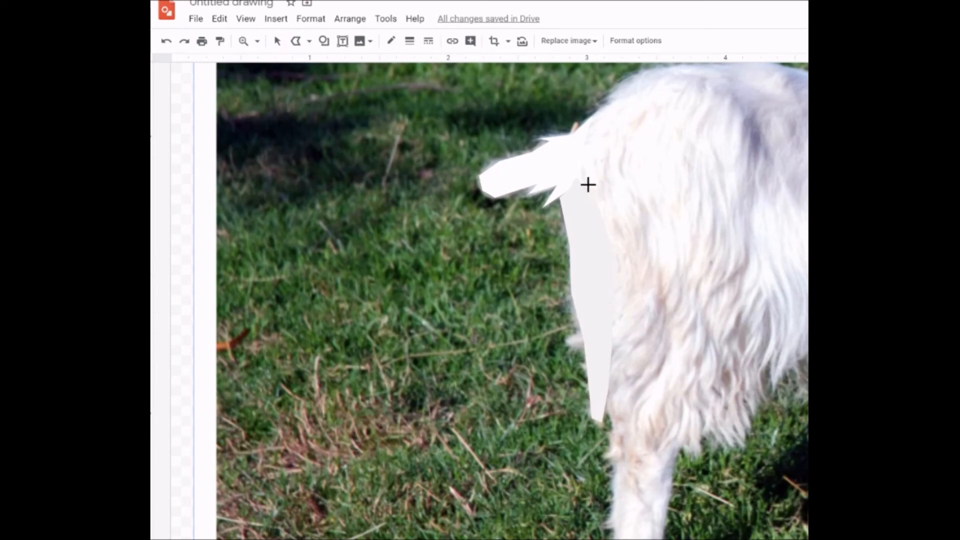
left_click_drag(612, 356, 611, 411)
left_click(612, 411)
left_click(619, 504)
left_click(683, 438)
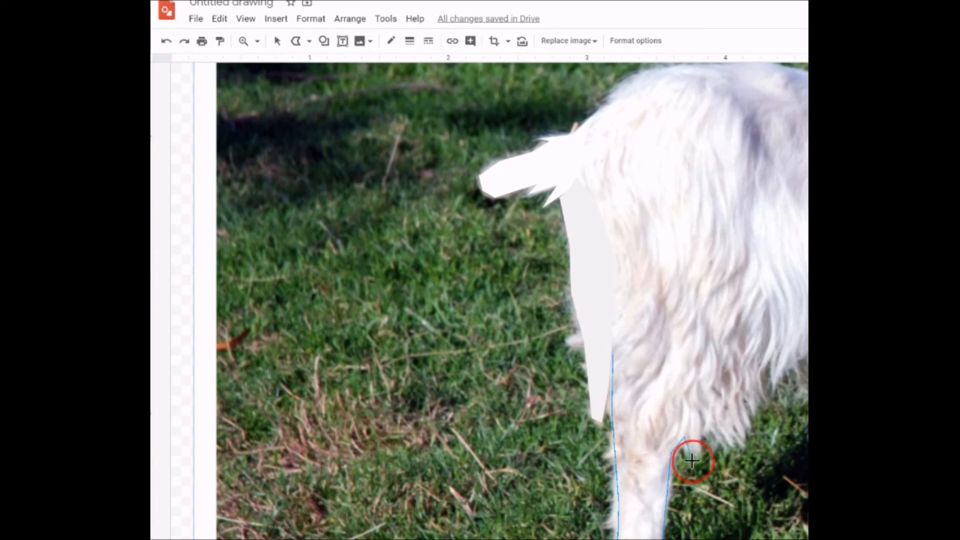
left_click(694, 448)
left_click(719, 436)
left_click(729, 409)
left_click(736, 435)
left_click(741, 412)
left_click(745, 381)
left_click(755, 403)
left_click(760, 369)
left_click(772, 357)
left_click(773, 317)
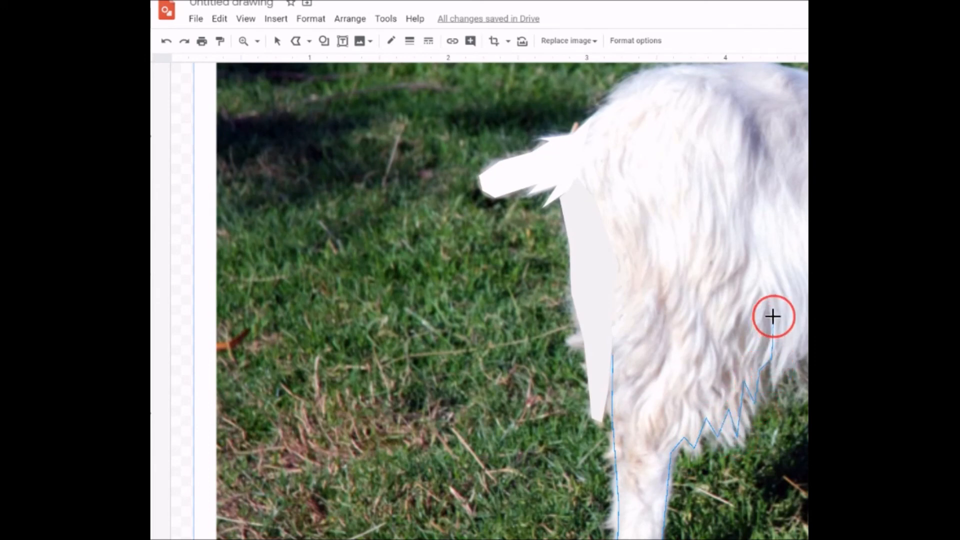
left_click(759, 246)
left_click(756, 176)
left_click(744, 104)
left_click(693, 81)
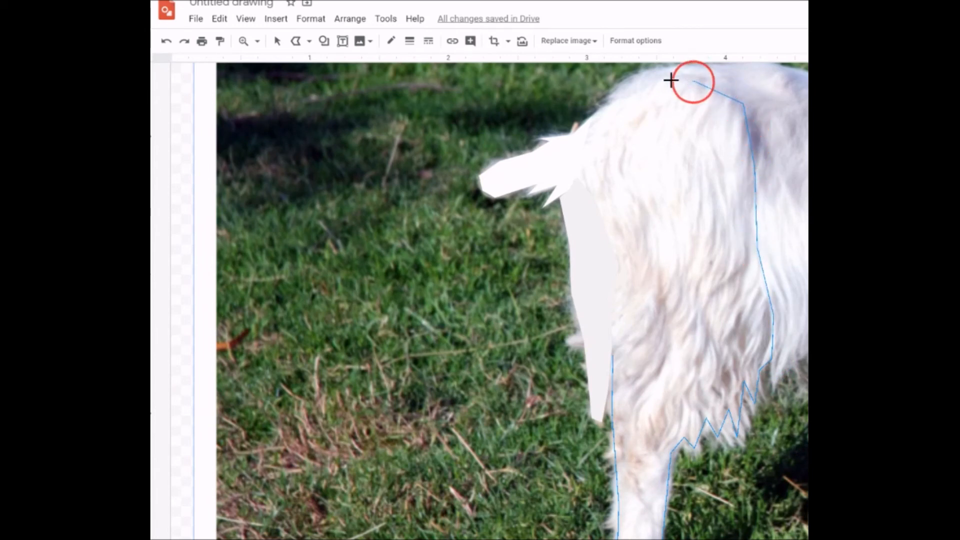
left_click(632, 77)
left_click(581, 128)
left_click(582, 184)
left_click(602, 218)
left_click(619, 276)
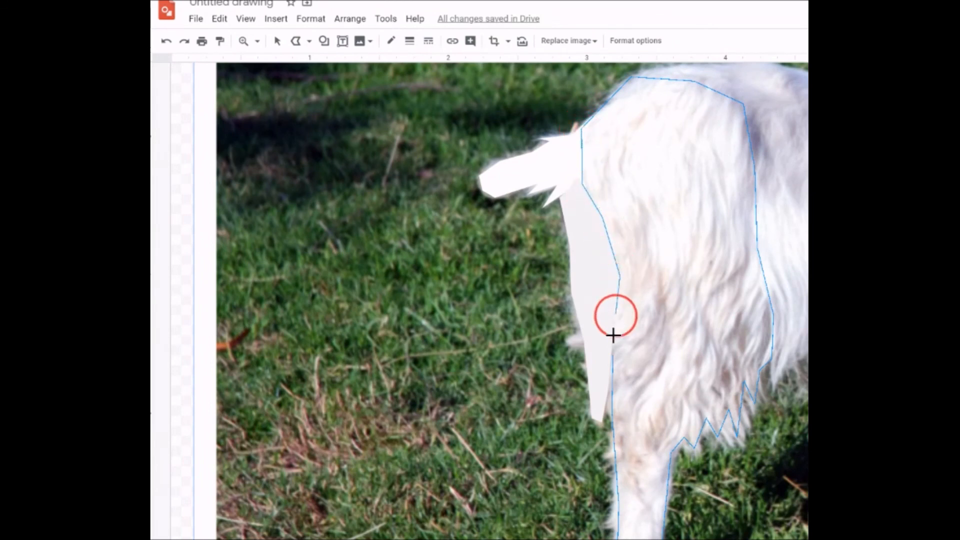
double_click(612, 369)
left_click(612, 363)
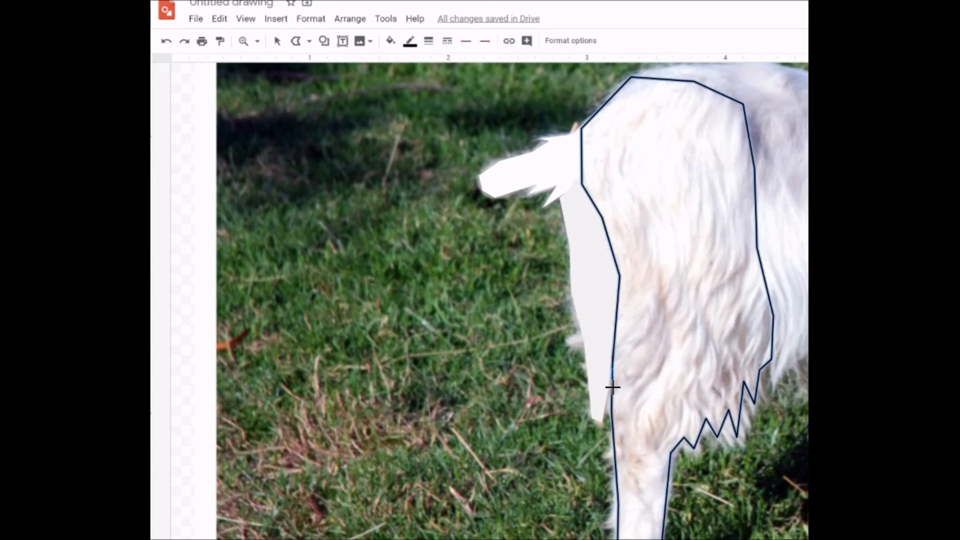
left_click(167, 41)
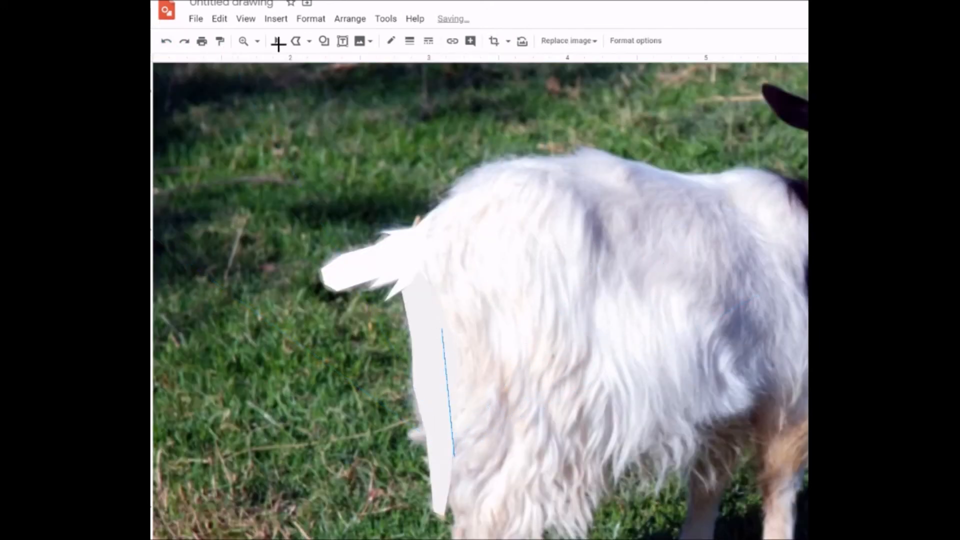
- Trace the hindquarters and hind leg as one closed polyline, jagged along the hanging fur, up the flank, over the rump and down beside the pale gray strip
left_click(243, 41)
left_click(464, 340)
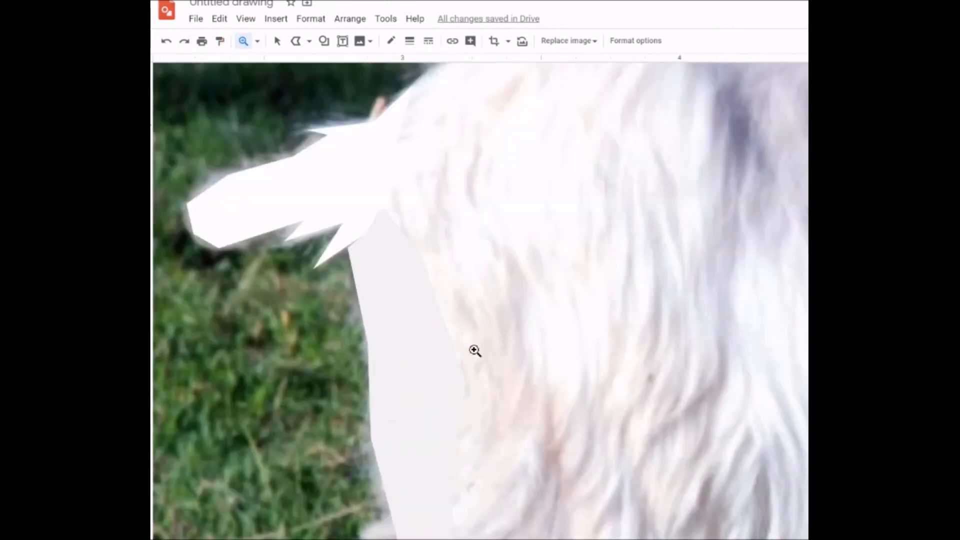
scroll(476, 351, "down", 6)
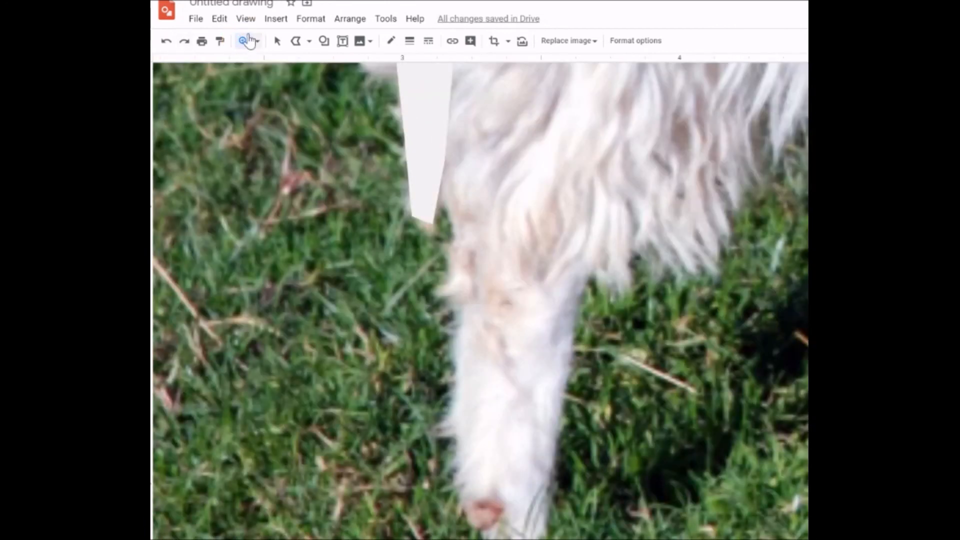
left_click(441, 186)
left_click(459, 235)
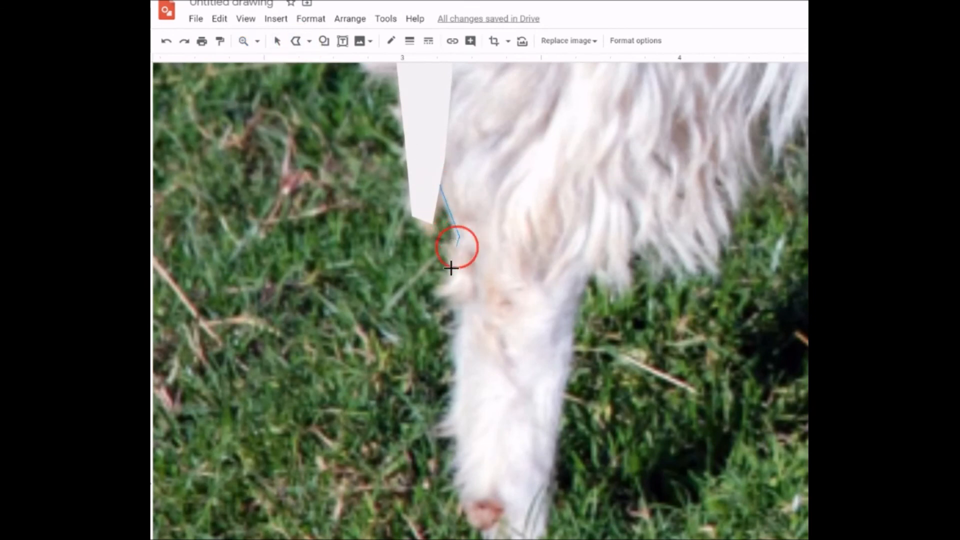
left_click(459, 420)
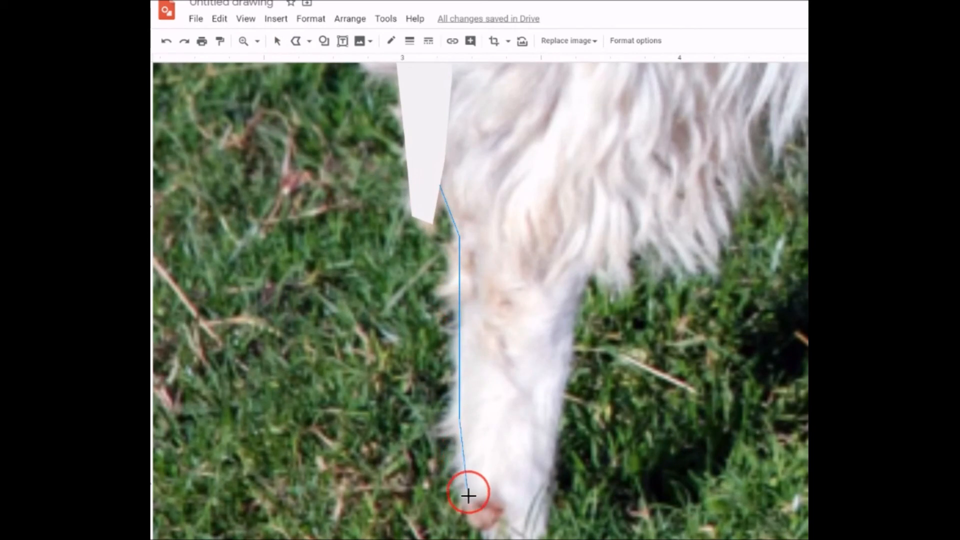
left_click(469, 497)
left_click(540, 538)
left_click(580, 260)
left_click(611, 288)
left_click(619, 237)
left_click(625, 255)
left_click(655, 189)
left_click(695, 257)
left_click(704, 173)
left_click(727, 196)
left_click(738, 130)
left_click(745, 150)
left_click(764, 83)
left_click(781, 149)
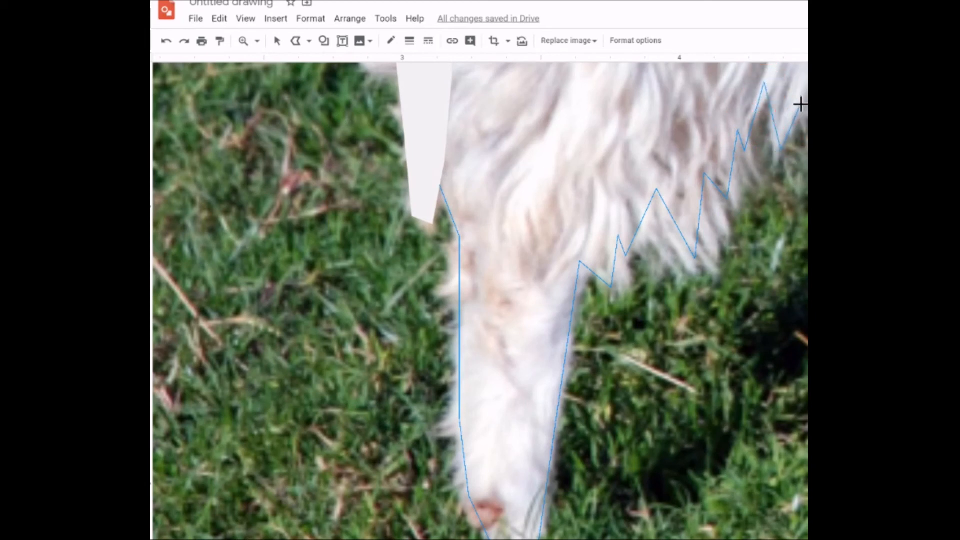
left_click(801, 104)
scroll(800, 105, "up", 4)
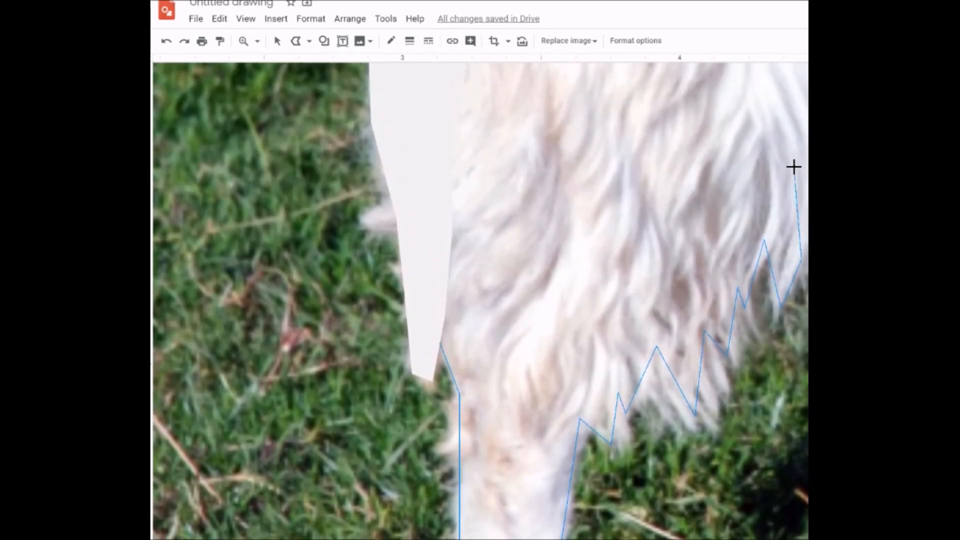
scroll(792, 159, "up", 5)
left_click(725, 220)
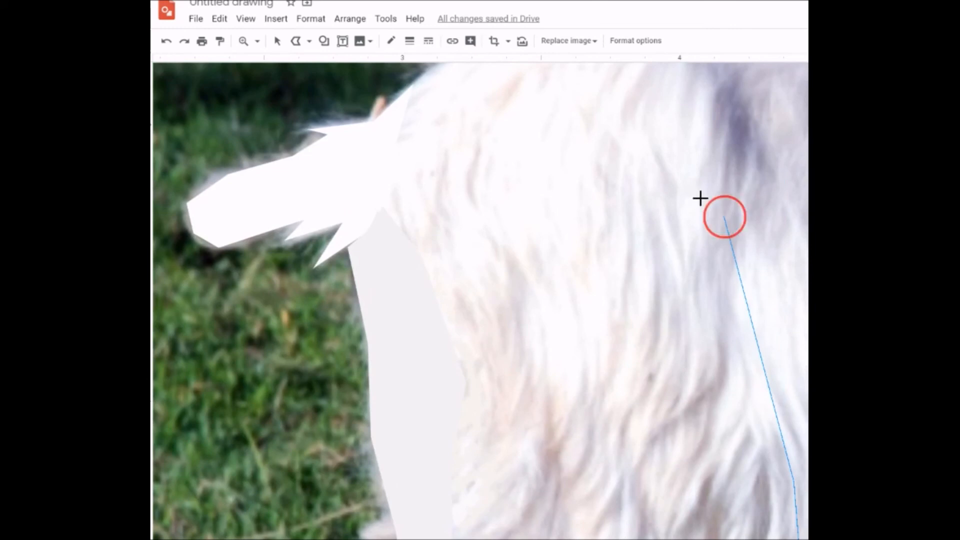
scroll(695, 201, "up", 7)
left_click(637, 300)
left_click(573, 299)
left_click(517, 313)
left_click(463, 333)
left_click(436, 370)
left_click(408, 399)
left_click(401, 451)
left_click(387, 522)
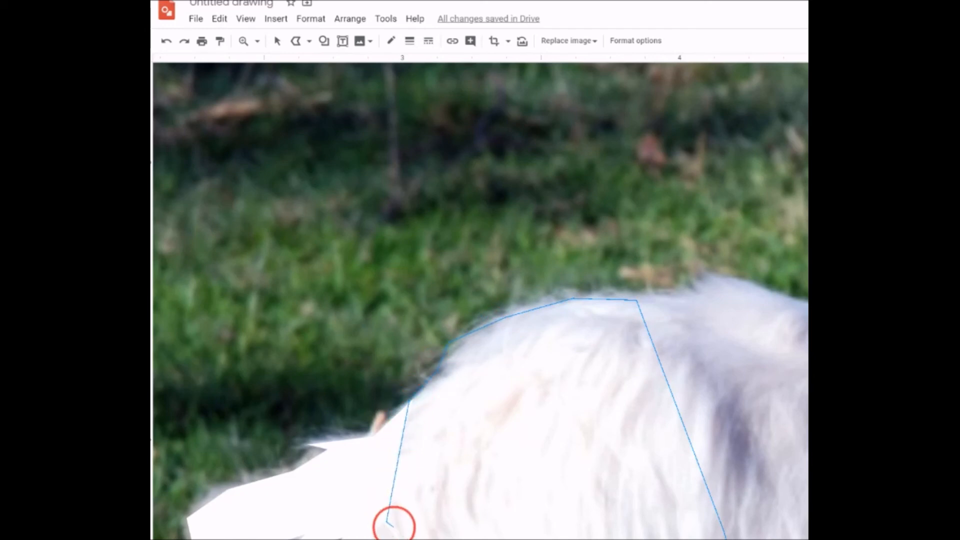
scroll(405, 535, "down", 3)
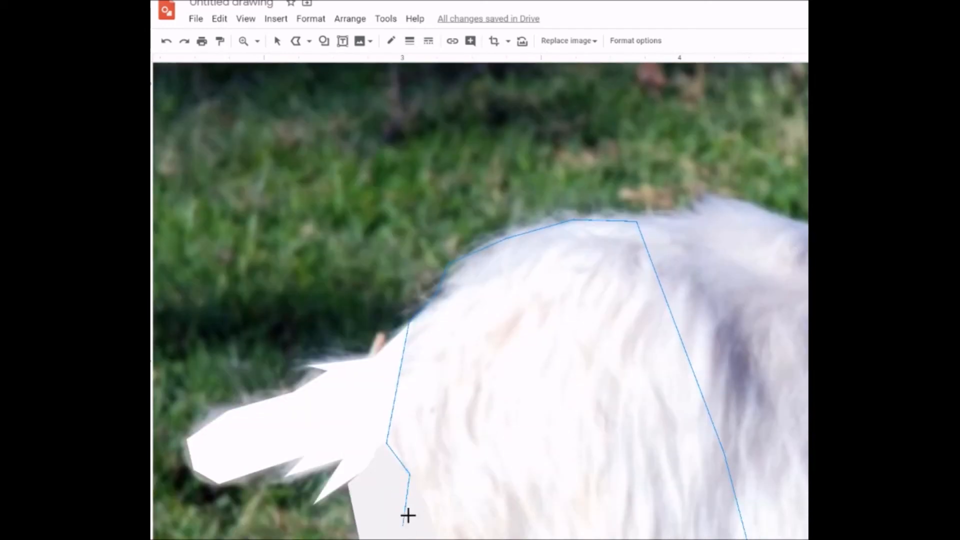
scroll(408, 515, "down", 12)
left_click(467, 287)
scroll(464, 360, "down", 12)
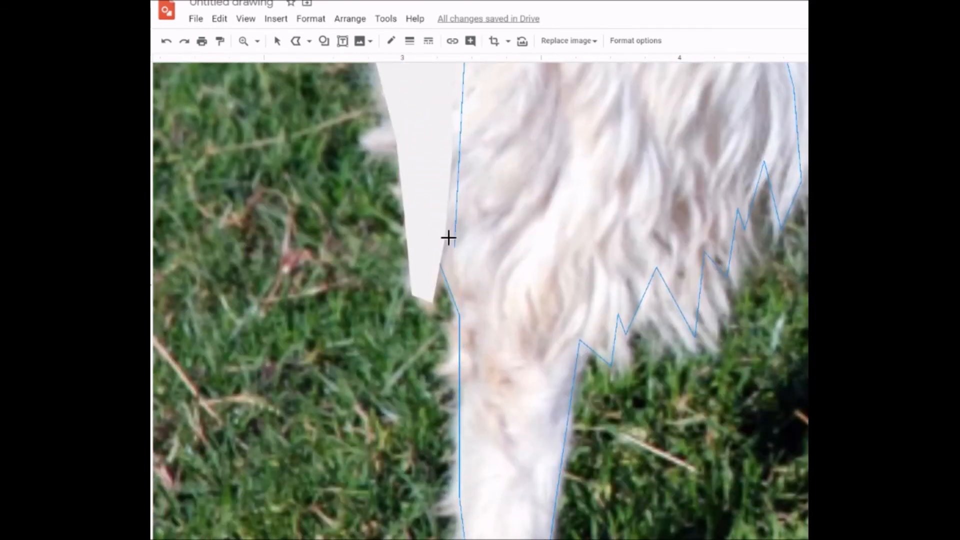
left_click(440, 267)
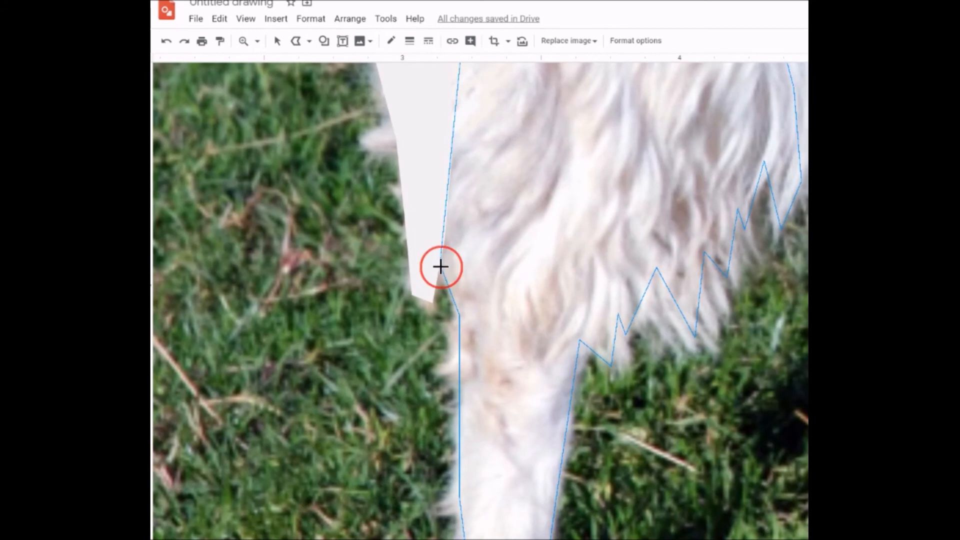
scroll(480, 300, "up", 12)
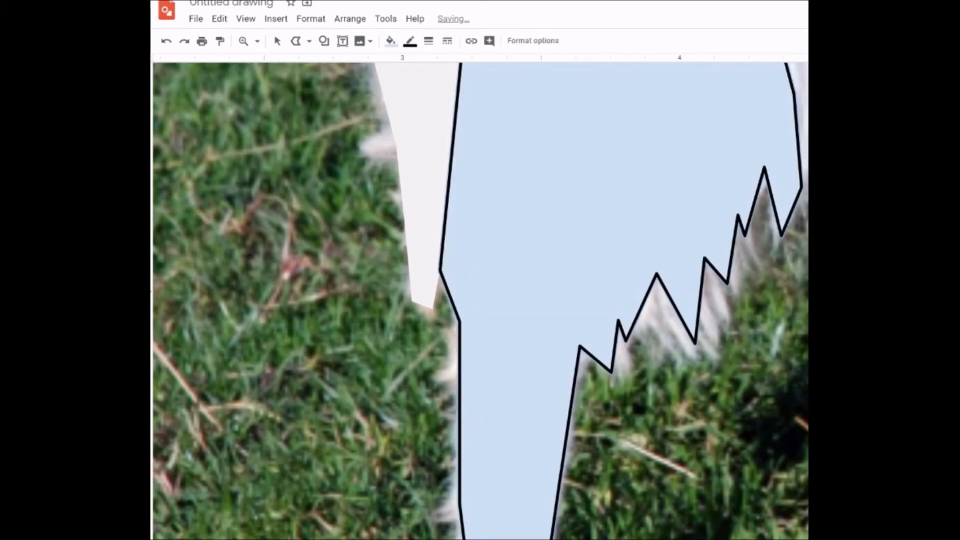
scroll(565, 346, "up", 2)
scroll(566, 346, "down", 8)
scroll(566, 346, "down", 5)
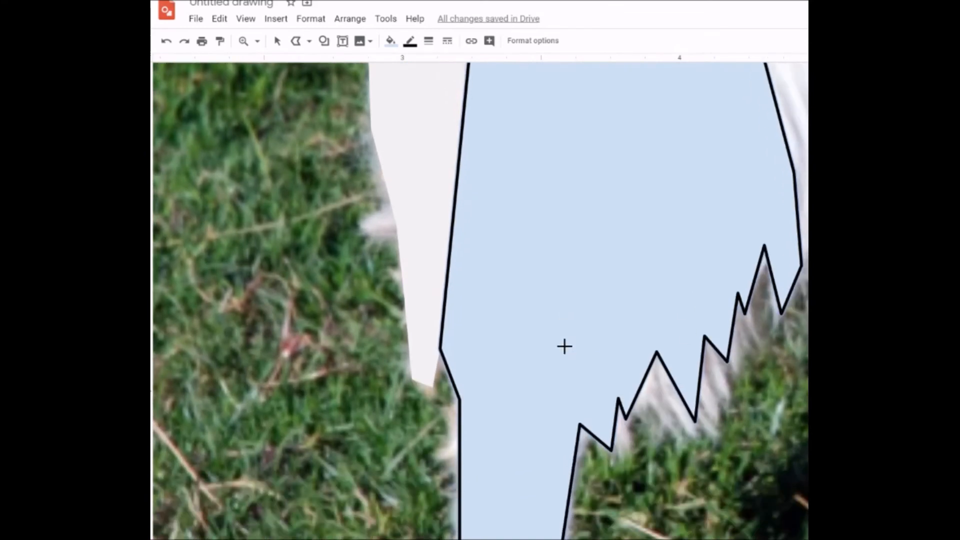
scroll(690, 335, "up", 12)
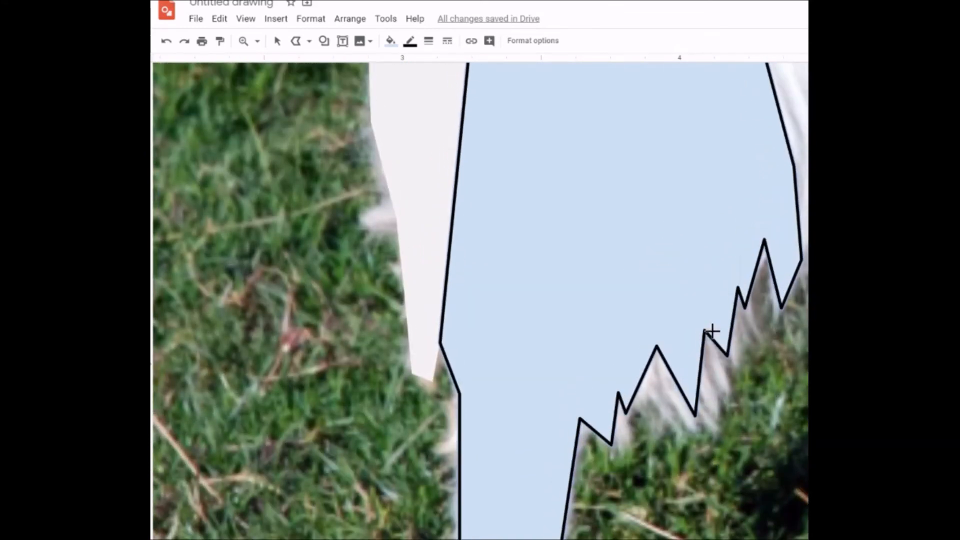
scroll(730, 364, "up", 2)
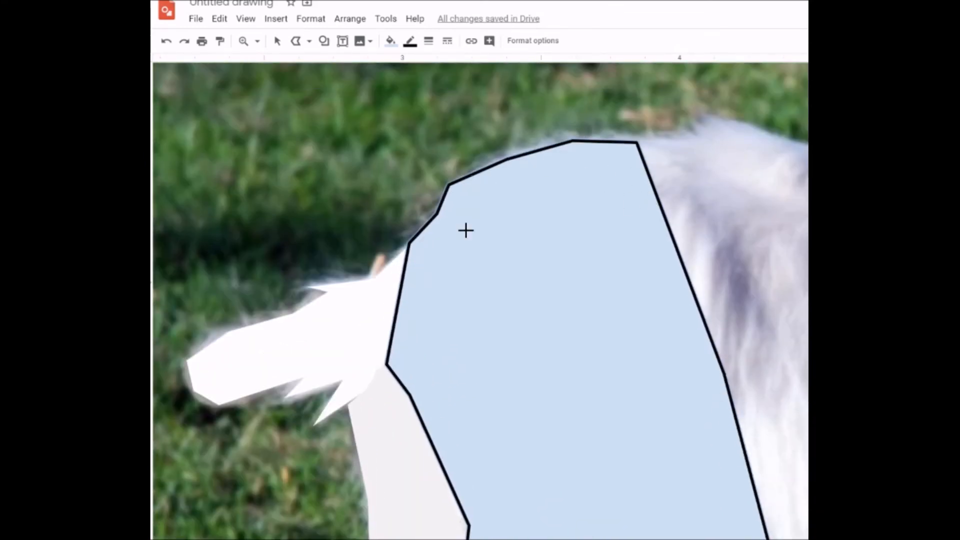
- Give the hindquarters and hind leg shape a transparent outline and a solid white fill
scroll(623, 303, "down", 8)
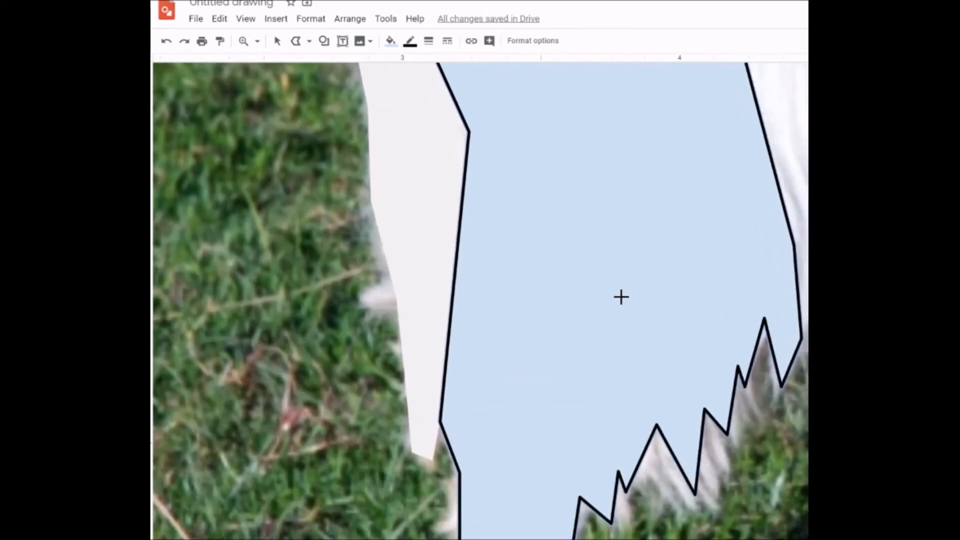
scroll(623, 293, "down", 2)
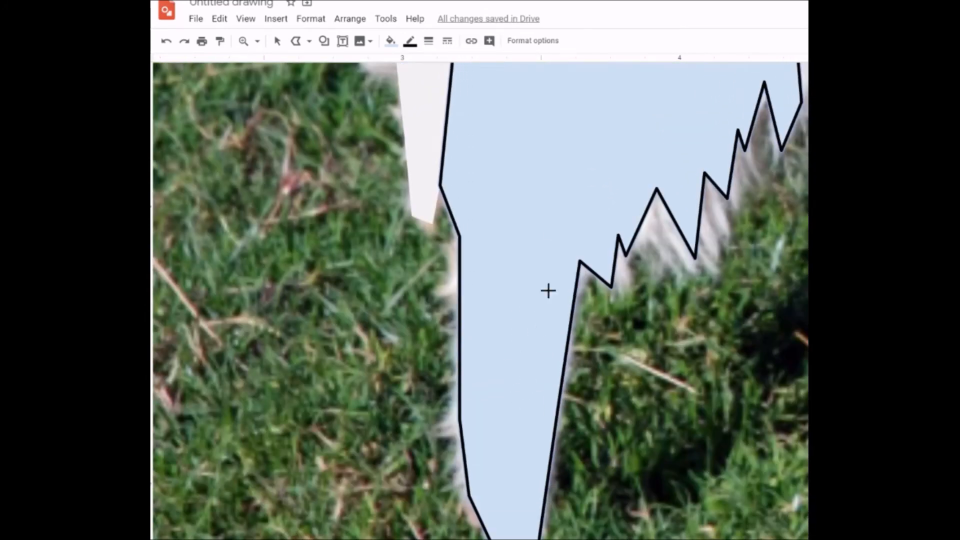
left_click(411, 43)
left_click(445, 66)
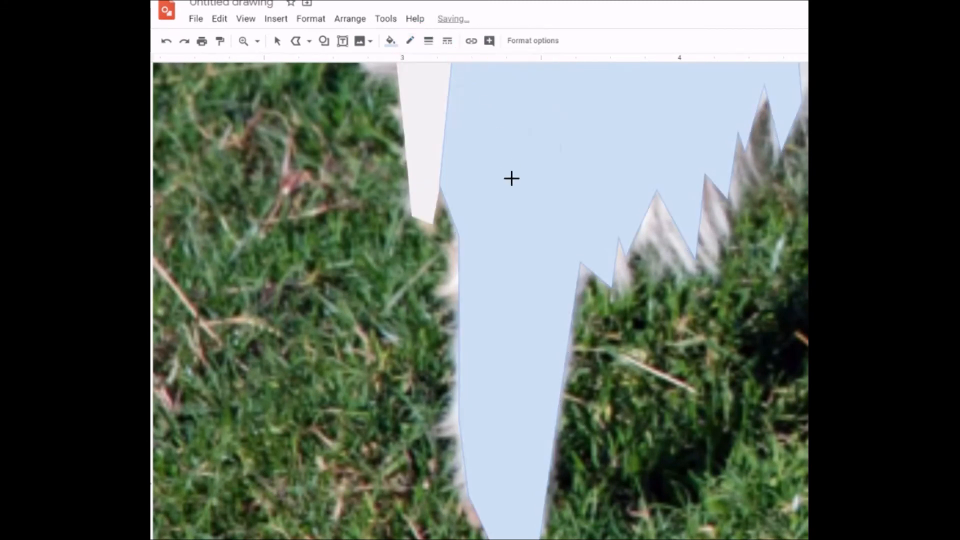
left_click(391, 43)
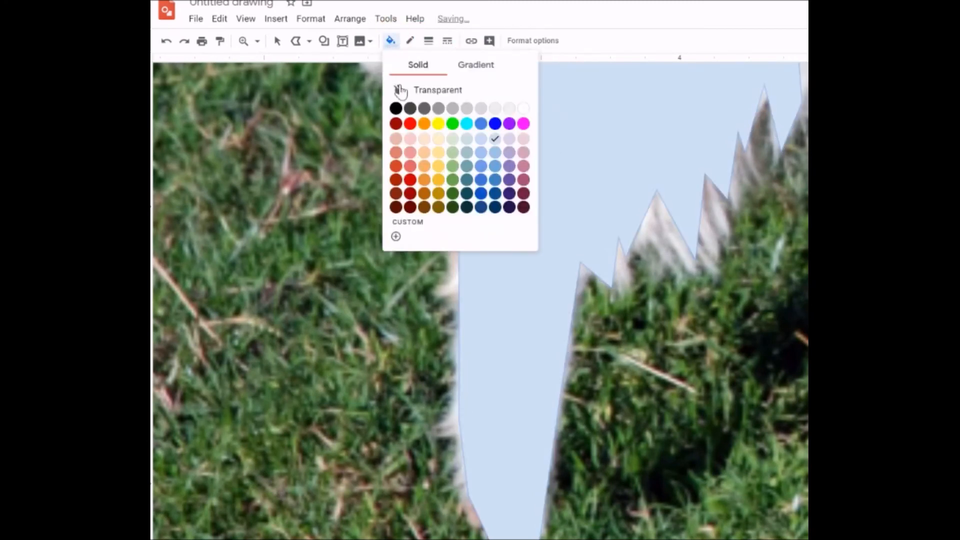
left_click(524, 108)
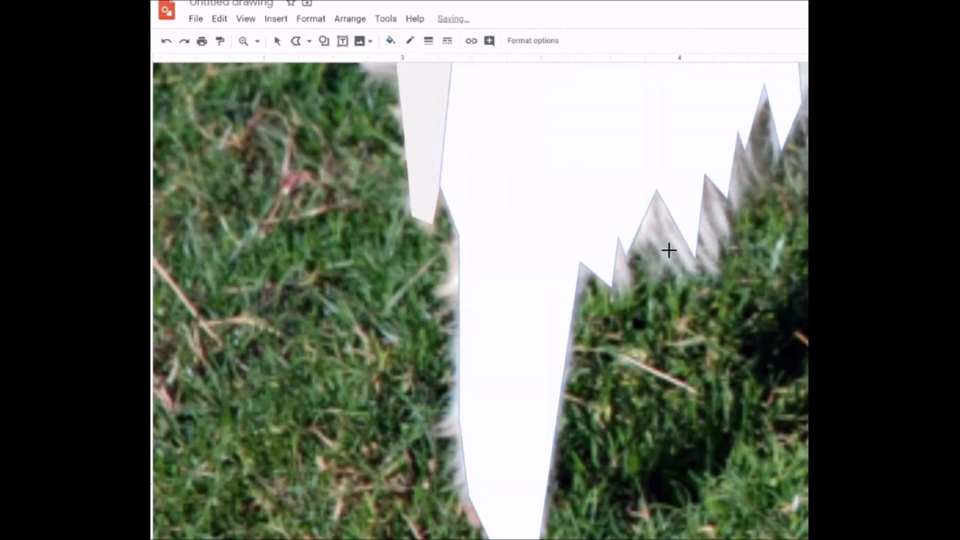
- Trace the torso as one closed polyline from the rump along the back, across the jagged belly fur, and up beside the white hindquarters
scroll(669, 250, "up", 5)
scroll(774, 280, "up", 5)
scroll(774, 281, "down", 6)
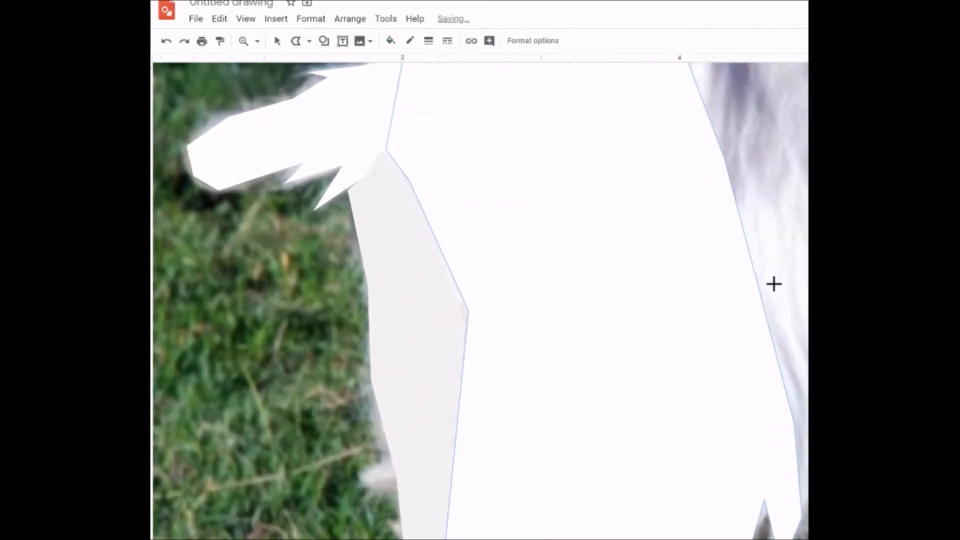
scroll(650, 279, "up", 5)
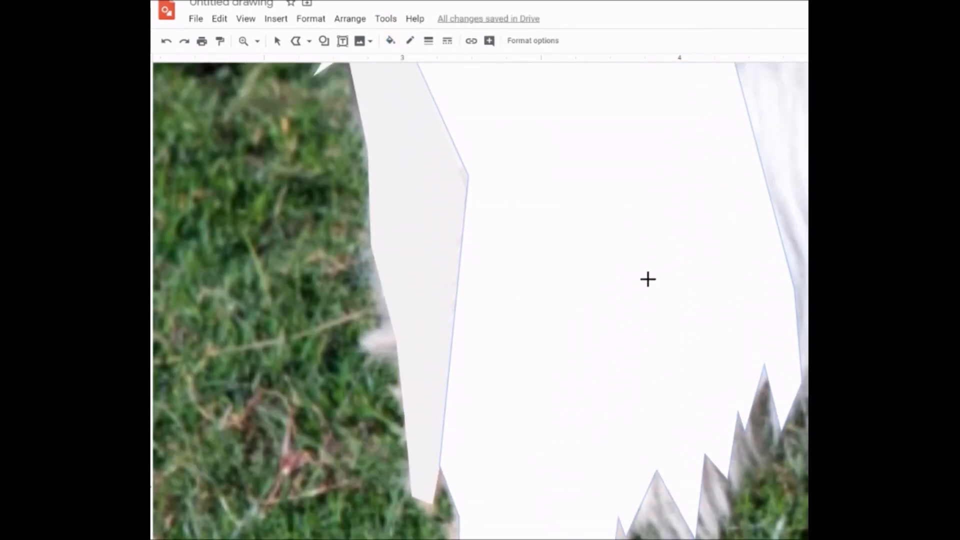
scroll(682, 239, "up", 8)
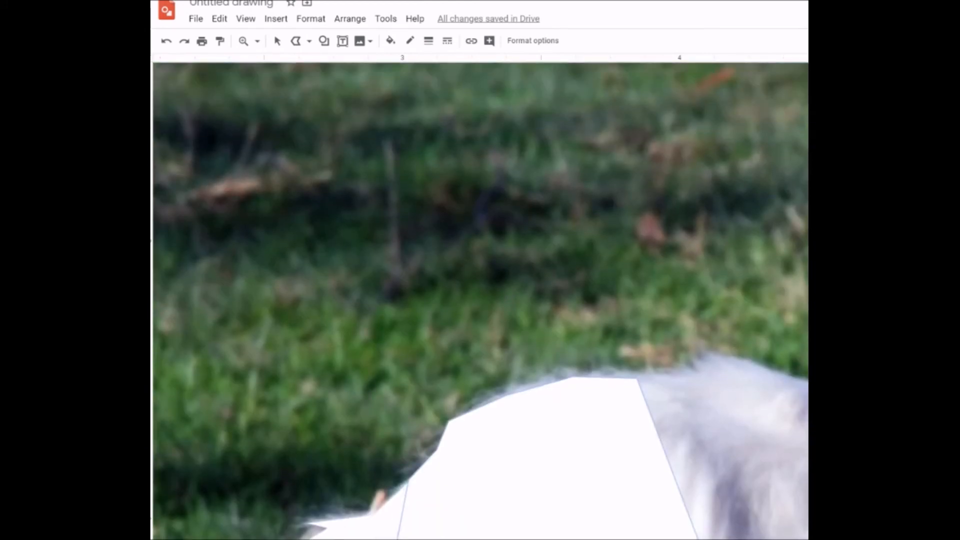
scroll(761, 514, "right", 6)
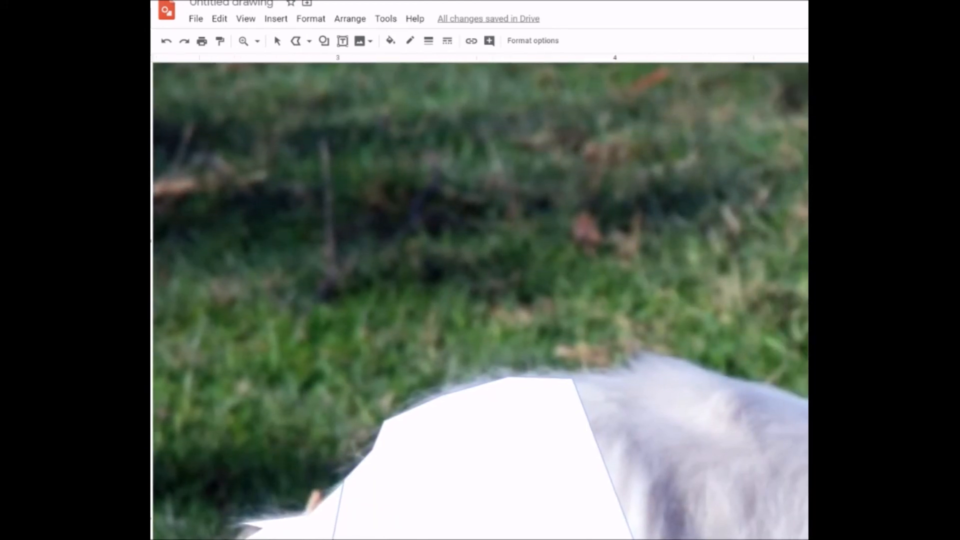
scroll(426, 225, "down", 3)
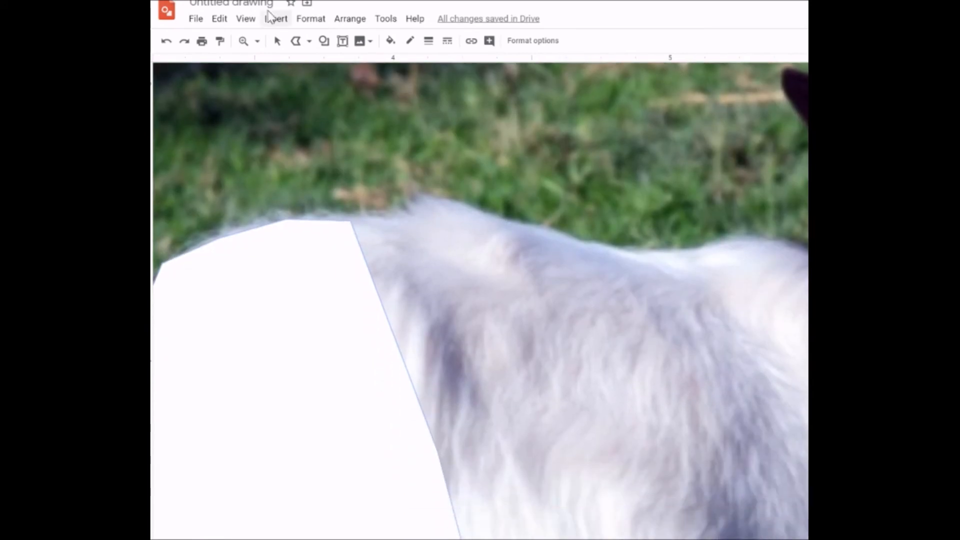
left_click(277, 41)
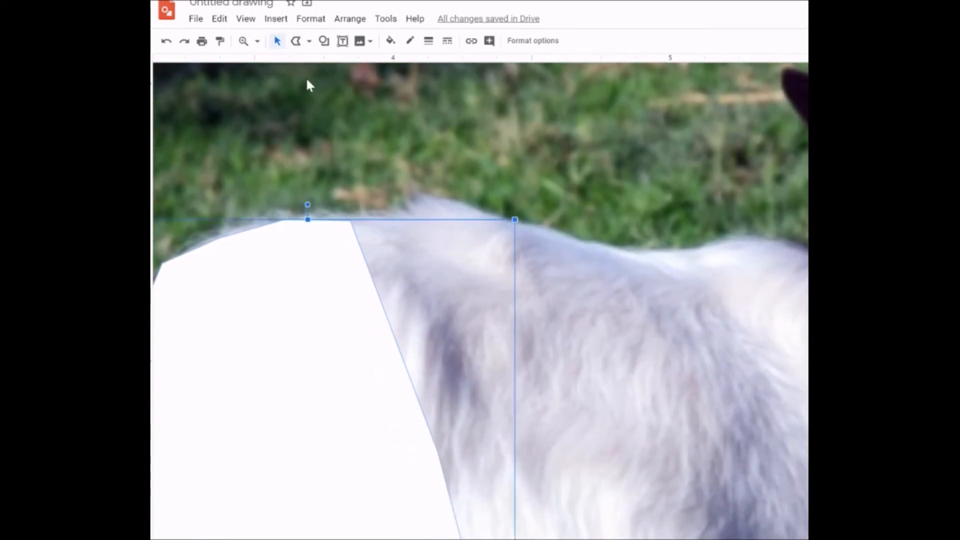
left_click(298, 41)
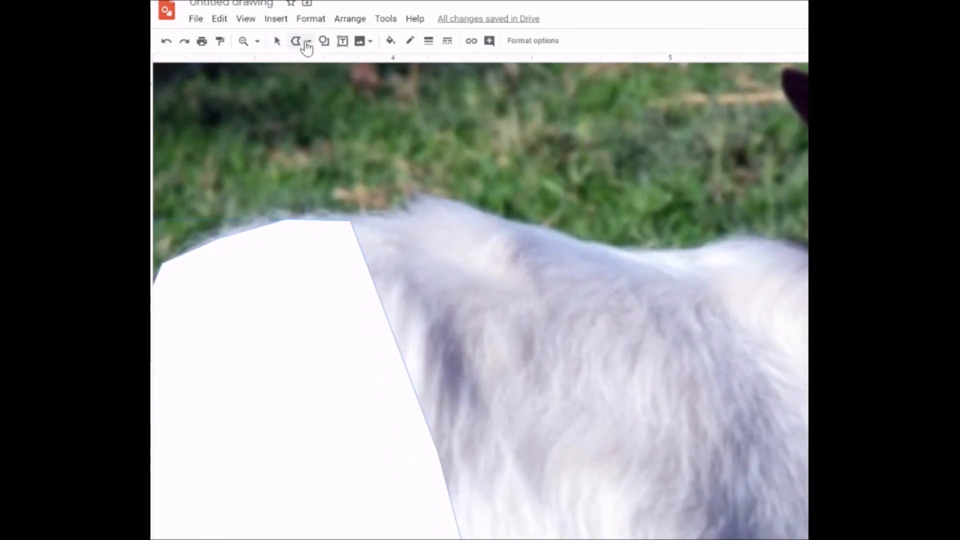
left_click(309, 41)
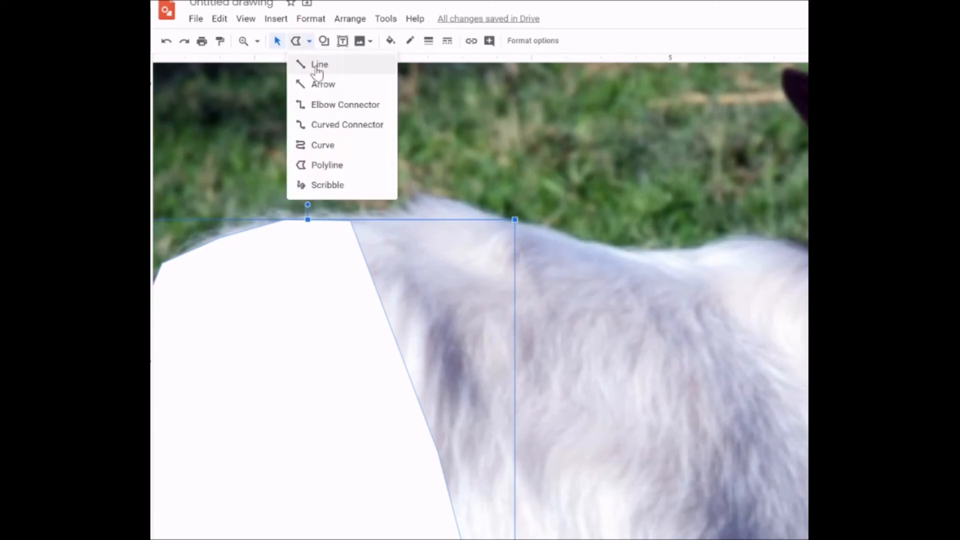
left_click(336, 165)
left_click_drag(350, 221, 420, 198)
left_click(419, 198)
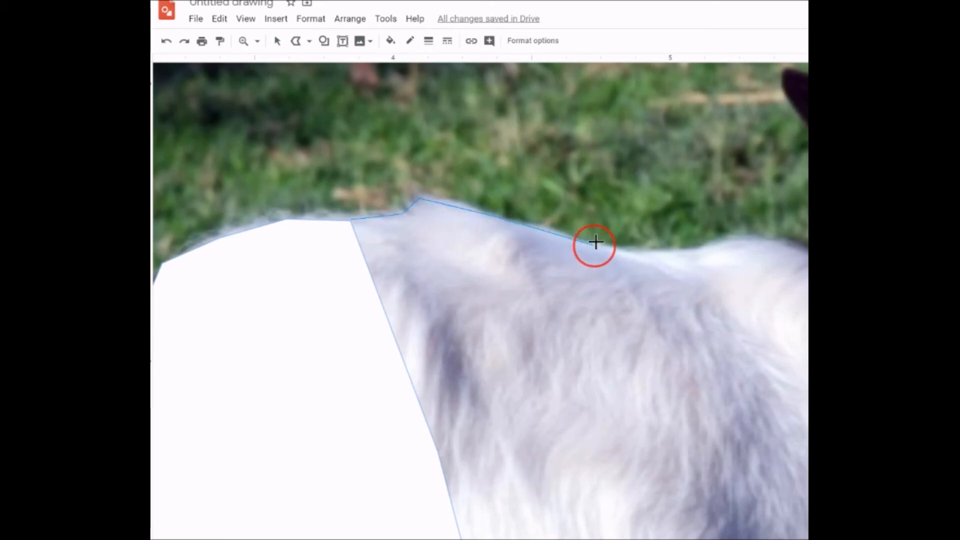
left_click(648, 258)
left_click(706, 255)
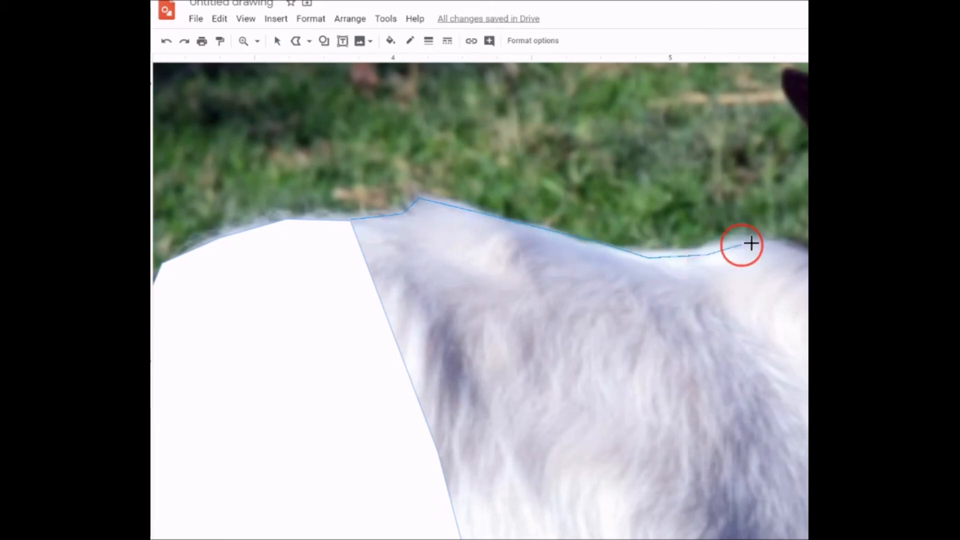
left_click(771, 244)
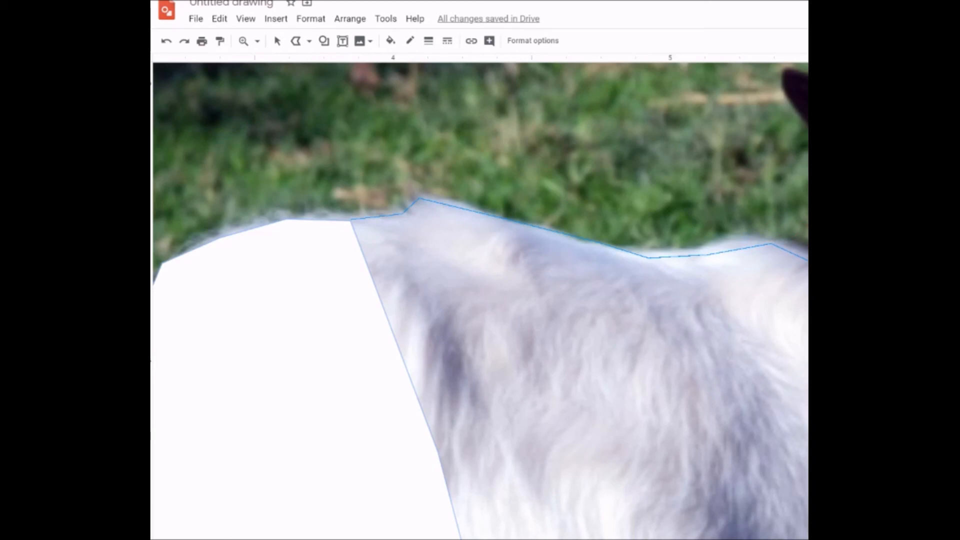
scroll(479, 300, "down", 3)
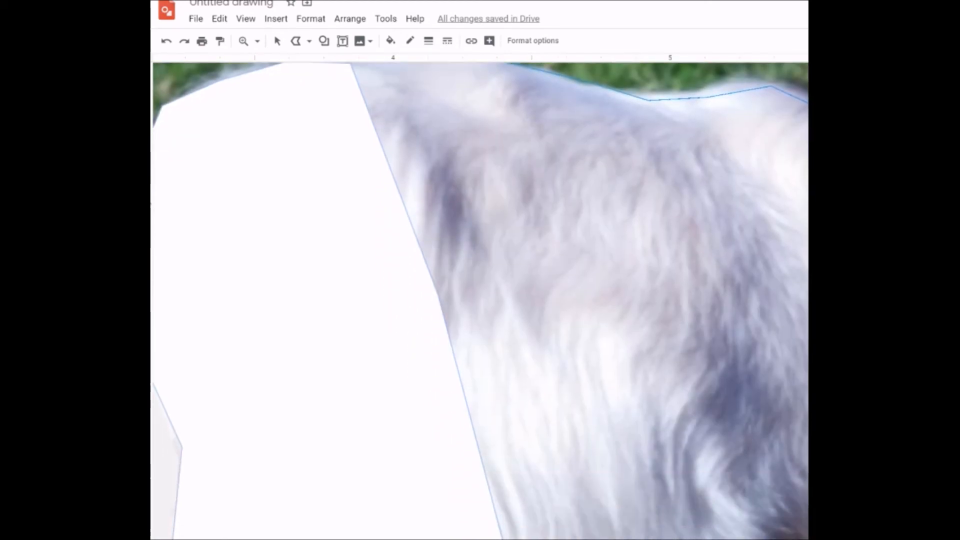
scroll(479, 300, "down", 3)
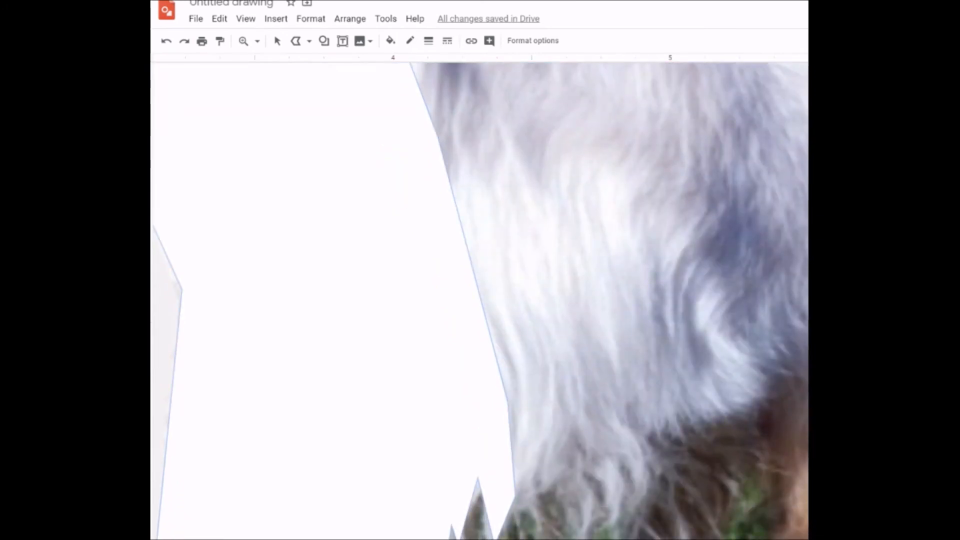
left_click(751, 402)
left_click(708, 370)
left_click(710, 423)
left_click(667, 390)
left_click(660, 450)
left_click(638, 407)
left_click(636, 533)
left_click(601, 449)
left_click(571, 519)
left_click(551, 473)
left_click(534, 505)
left_click(514, 470)
left_click(506, 384)
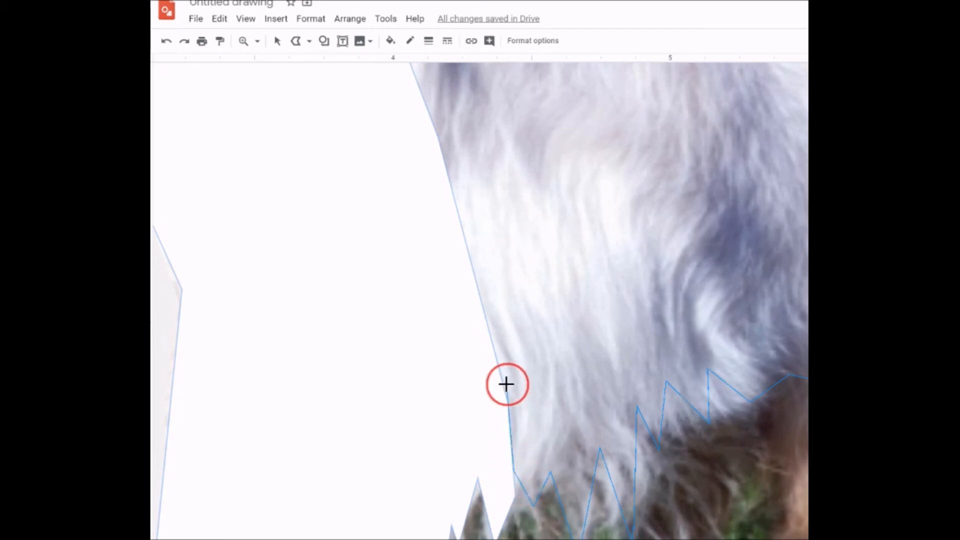
left_click(467, 233)
left_click(452, 186)
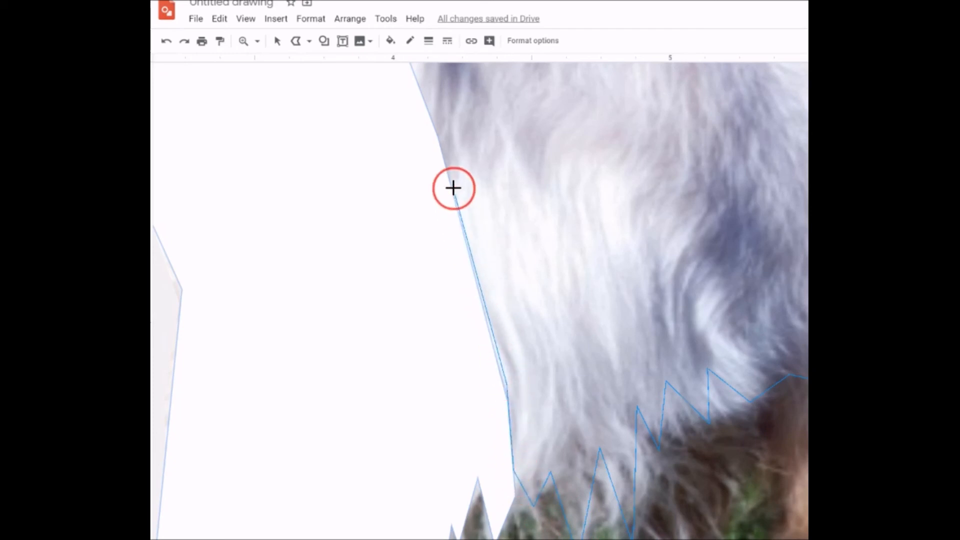
scroll(470, 272, "up", 3)
left_click(386, 158)
scroll(382, 180, "up", 6)
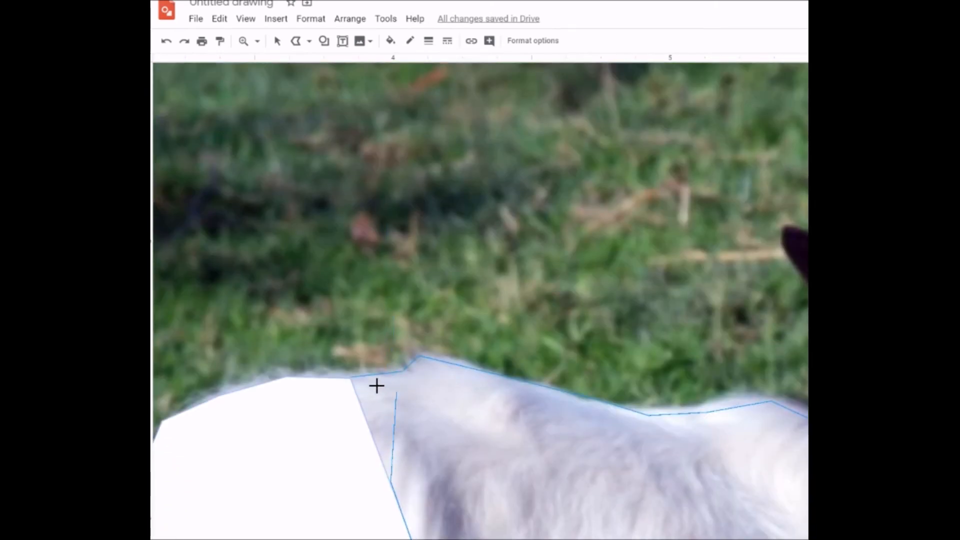
left_click(351, 377)
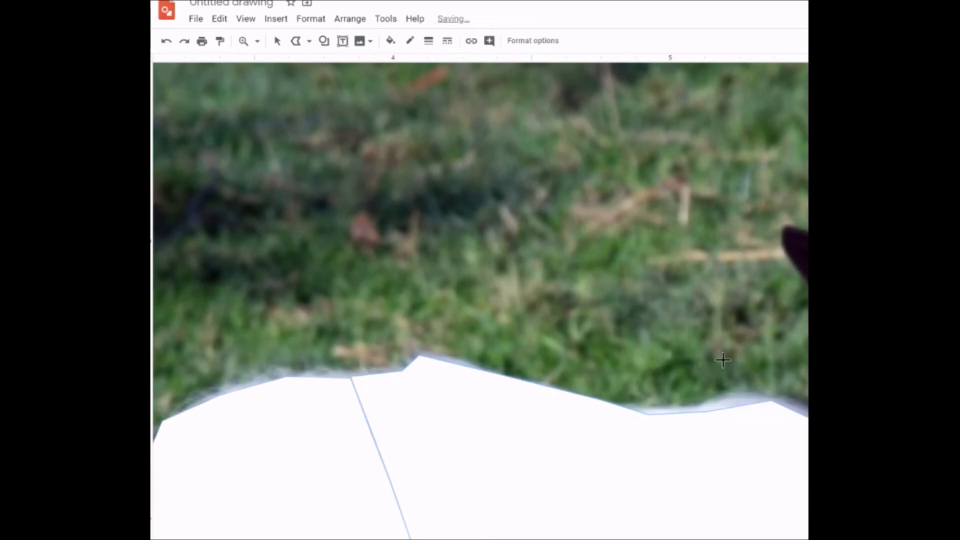
- Give the torso shape a solid fill in the palest gray
scroll(721, 350, "down", 6)
scroll(800, 339, "down", 6)
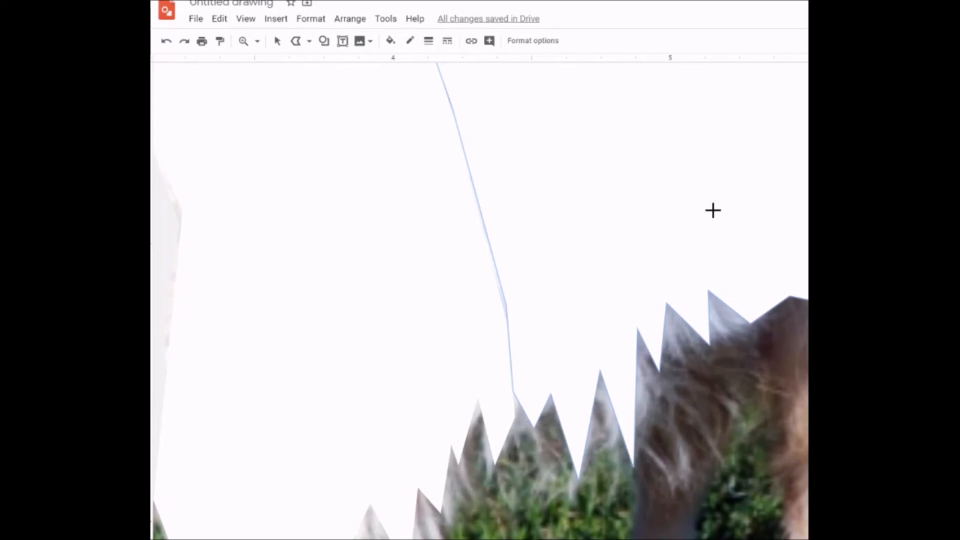
scroll(721, 218, "up", 10)
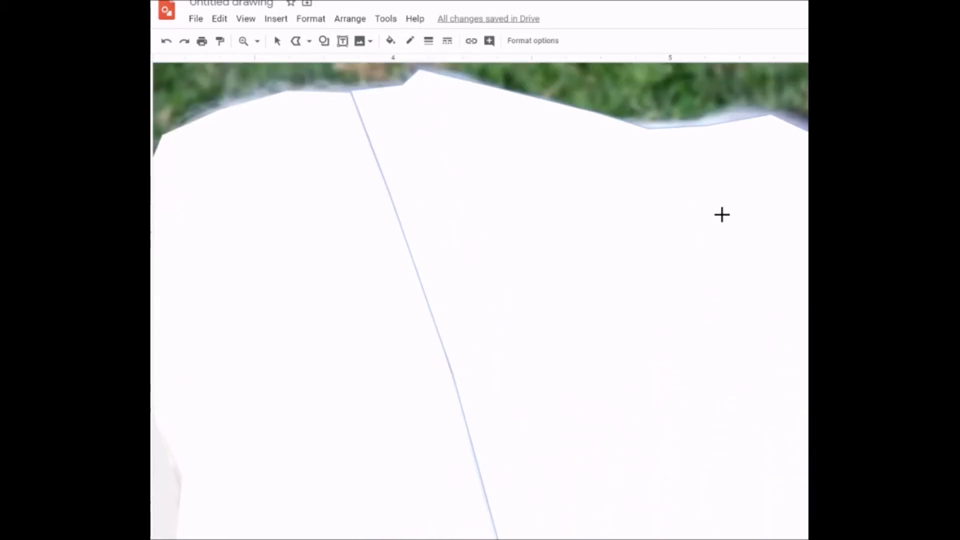
left_click(393, 42)
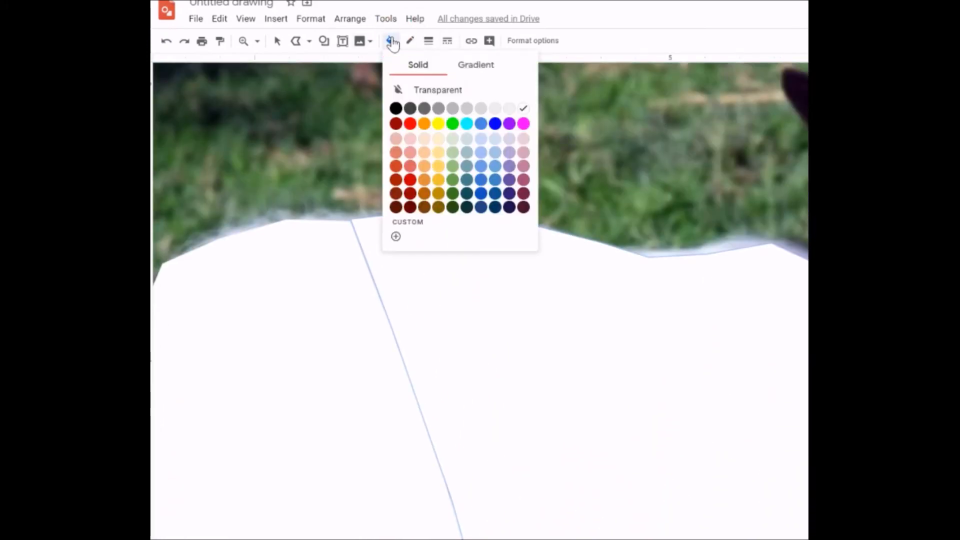
left_click(508, 109)
- Trace the front leg nearest the hindquarters as a closed polyline, down around the hoof, up its furry side and back along the torso's jagged edge
scroll(694, 346, "down", 5)
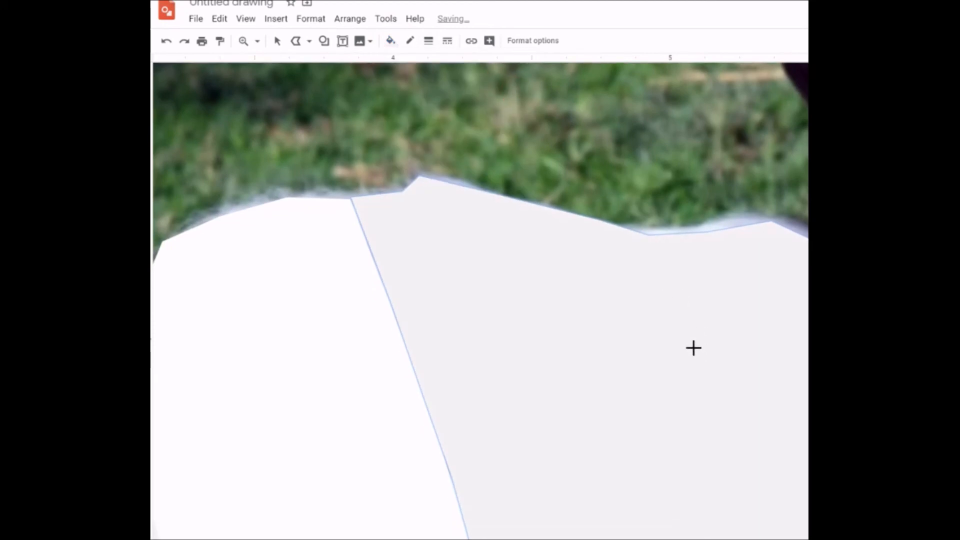
scroll(693, 341, "down", 5)
scroll(686, 332, "up", 10)
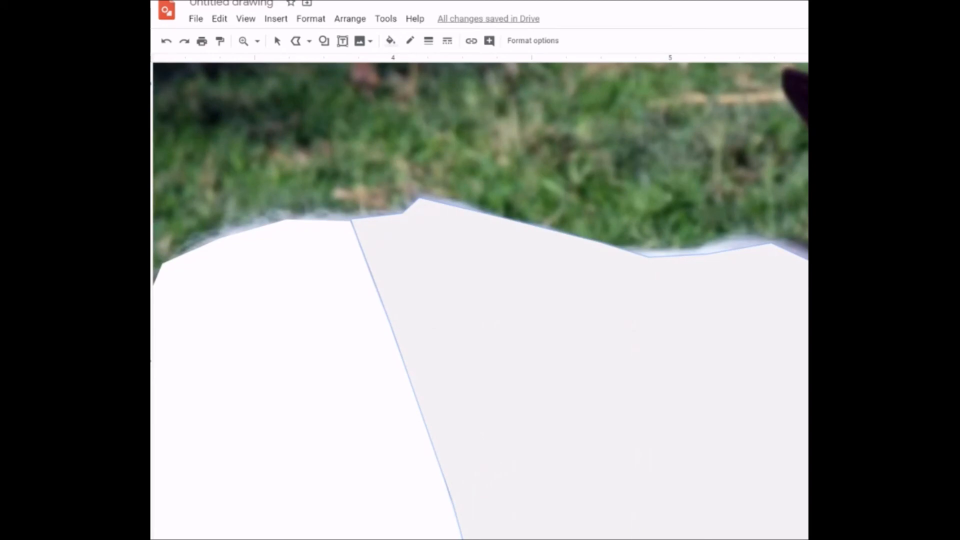
scroll(686, 333, "up", 2)
scroll(686, 333, "down", 8)
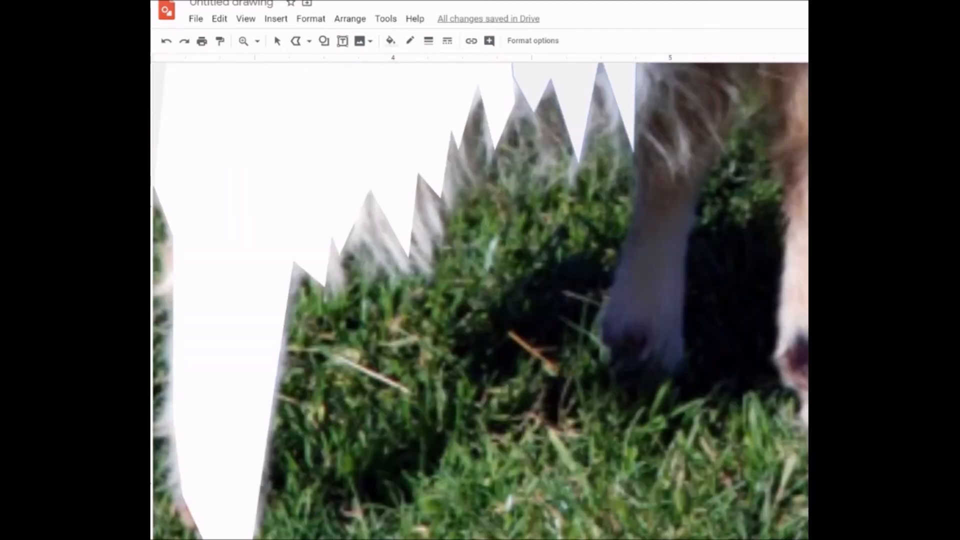
scroll(685, 333, "up", 3)
scroll(672, 235, "up", 1)
scroll(672, 234, "down", 3)
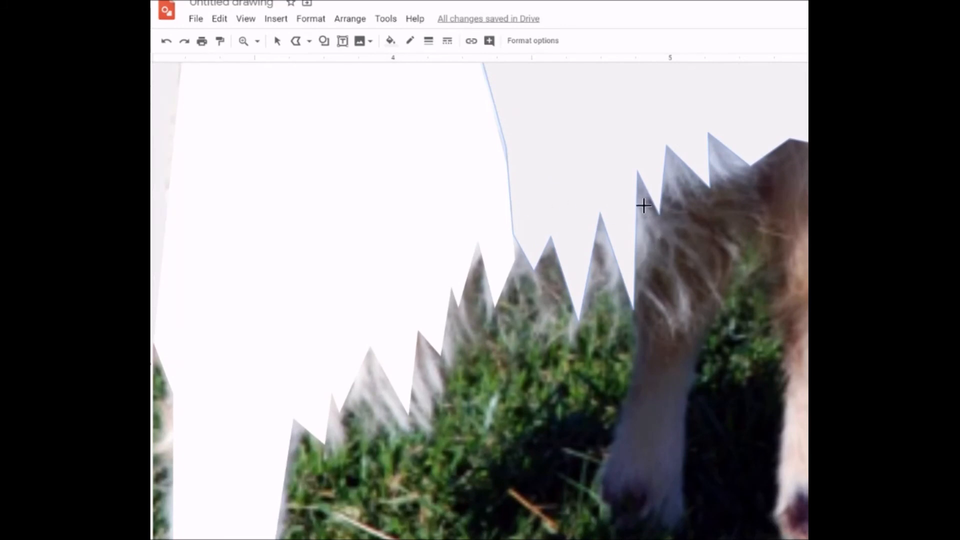
left_click(299, 43)
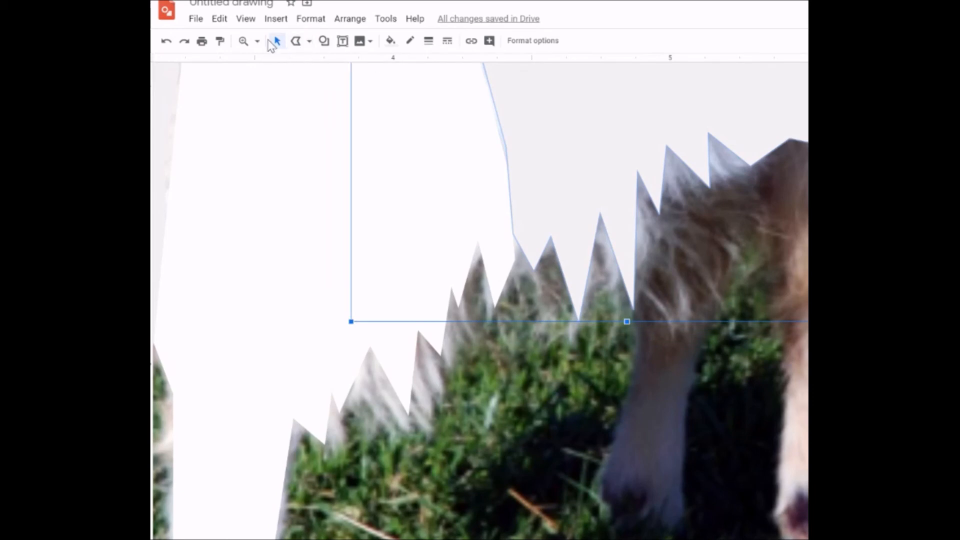
left_click(309, 42)
left_click(320, 164)
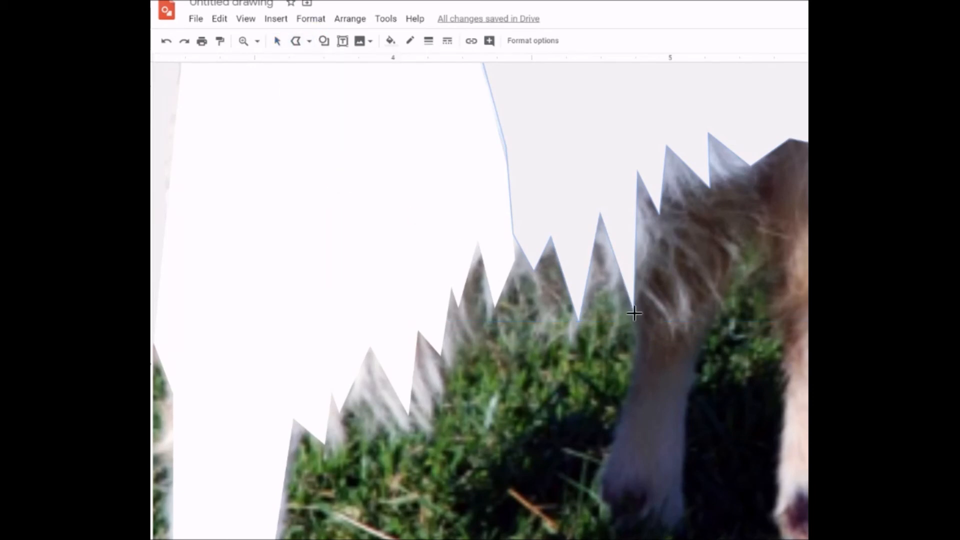
left_click(639, 344)
left_click(593, 497)
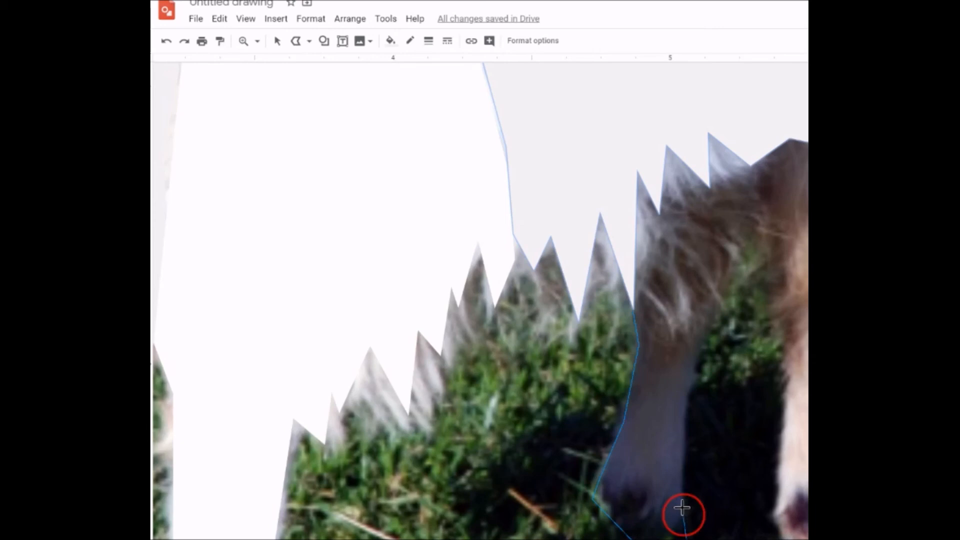
left_click(680, 484)
left_click(687, 386)
left_click(722, 274)
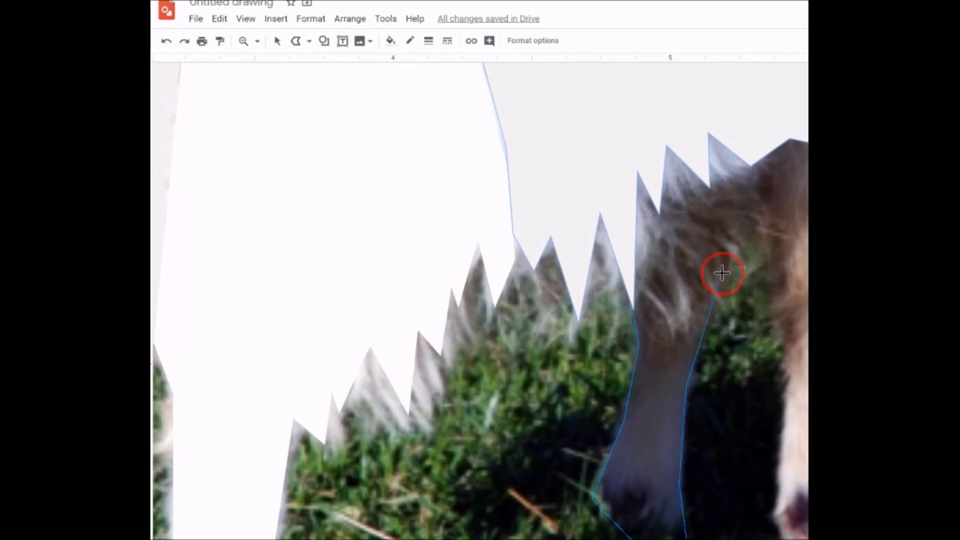
left_click(752, 239)
left_click(752, 168)
left_click(710, 135)
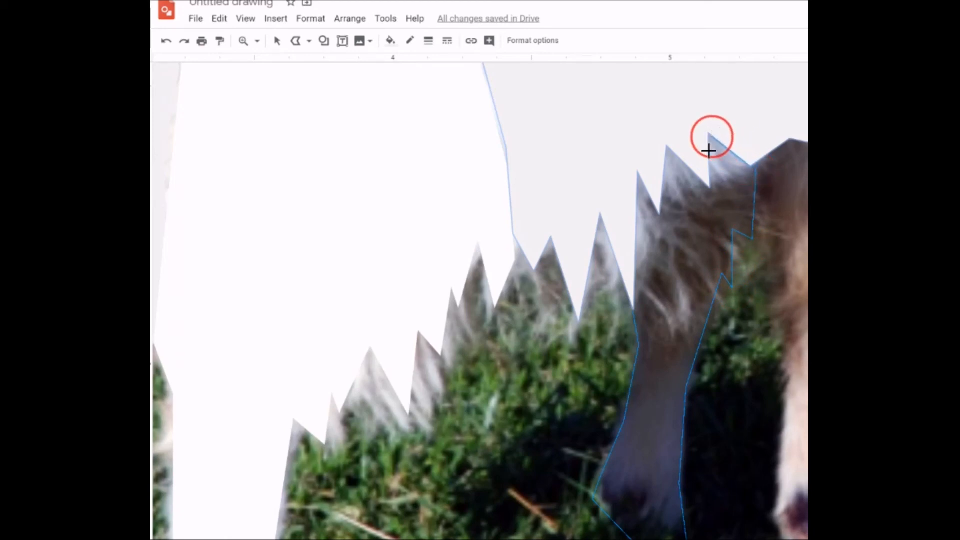
left_click(710, 189)
left_click(668, 147)
left_click(660, 223)
left_click(638, 173)
left_click(634, 312)
left_click(634, 311)
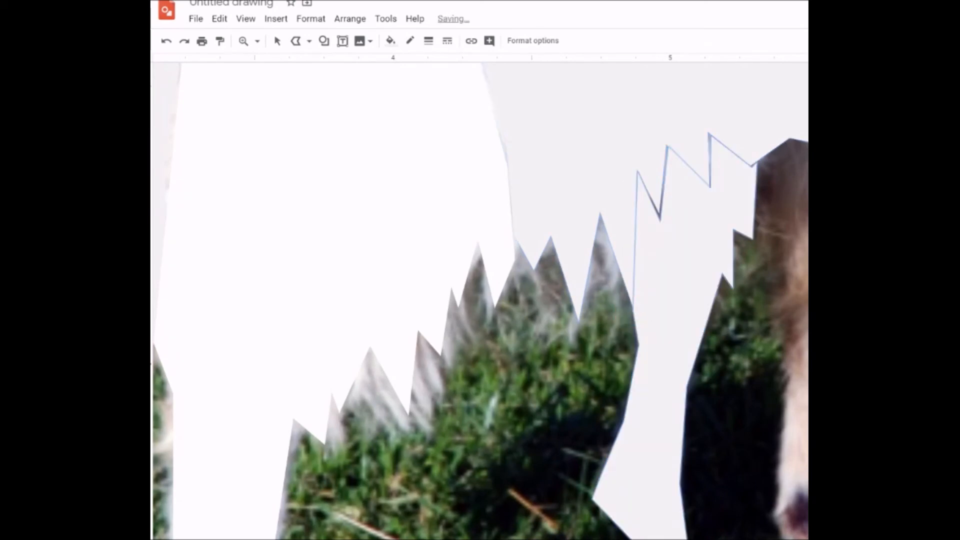
- Give the traced front leg a solid light gray fill one shade darker than the torso
scroll(500, 112, "up", 2)
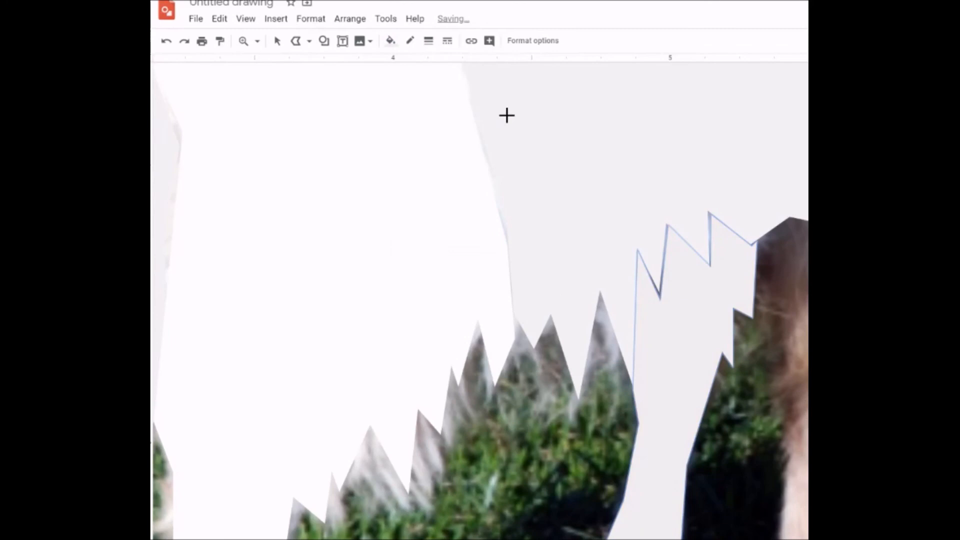
left_click(391, 41)
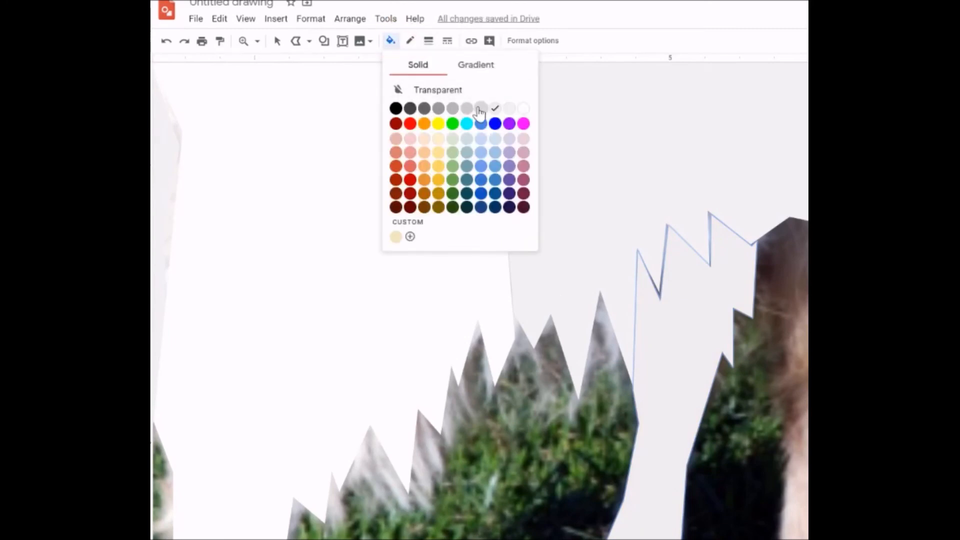
left_click(484, 105)
scroll(716, 286, "down", 4)
scroll(796, 227, "up", 2)
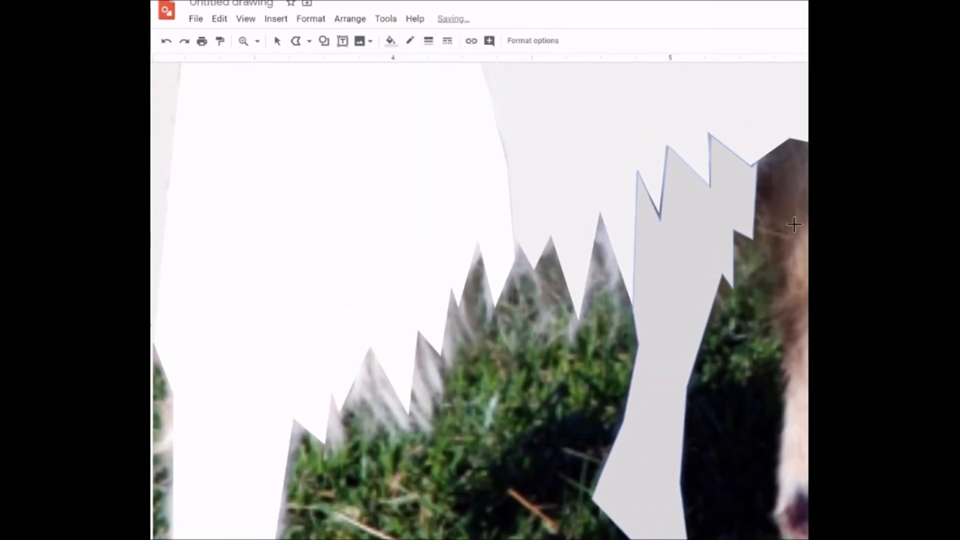
scroll(783, 196, "up", 1)
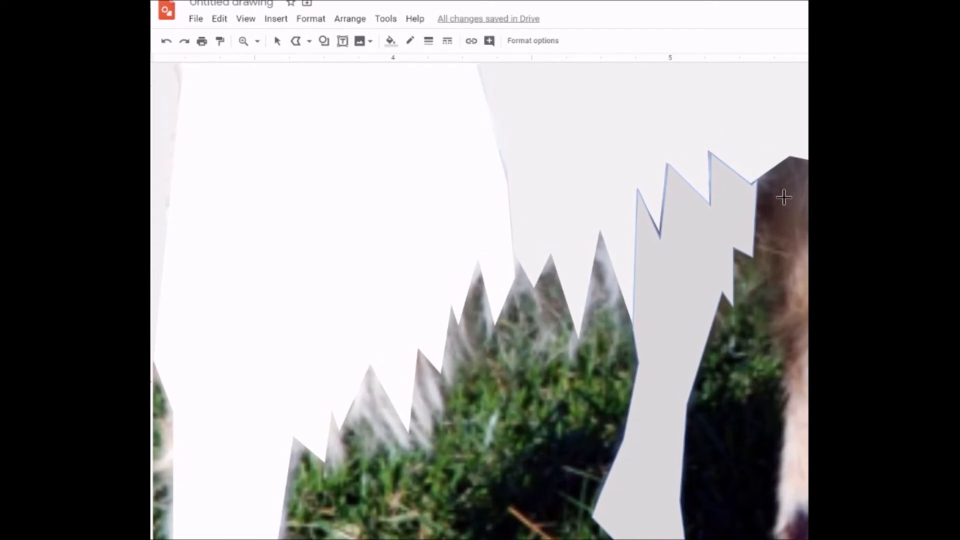
scroll(784, 197, "down", 1)
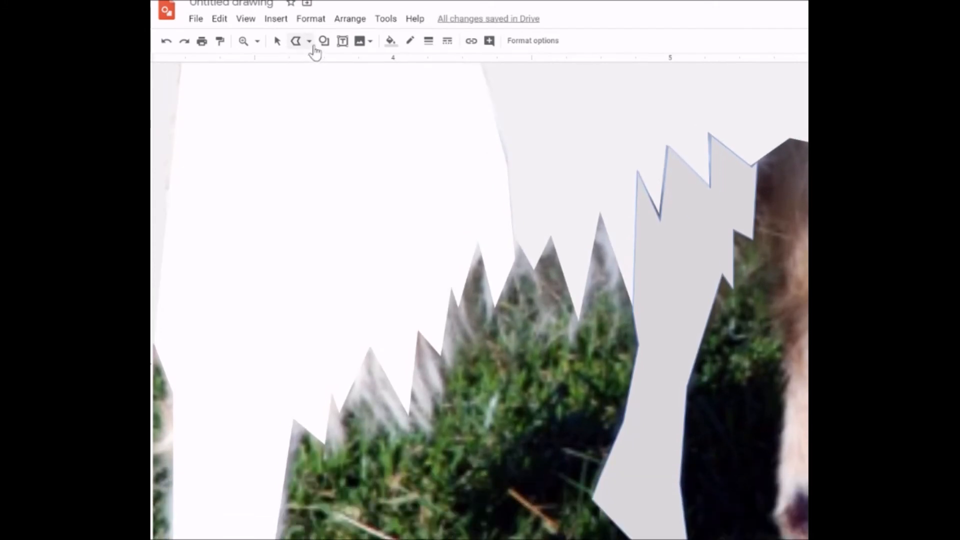
- Trace the other front leg as a closed polyline, down the furry back side, around the hoof, up the jagged front and along the torso's lower edge
left_click(296, 40)
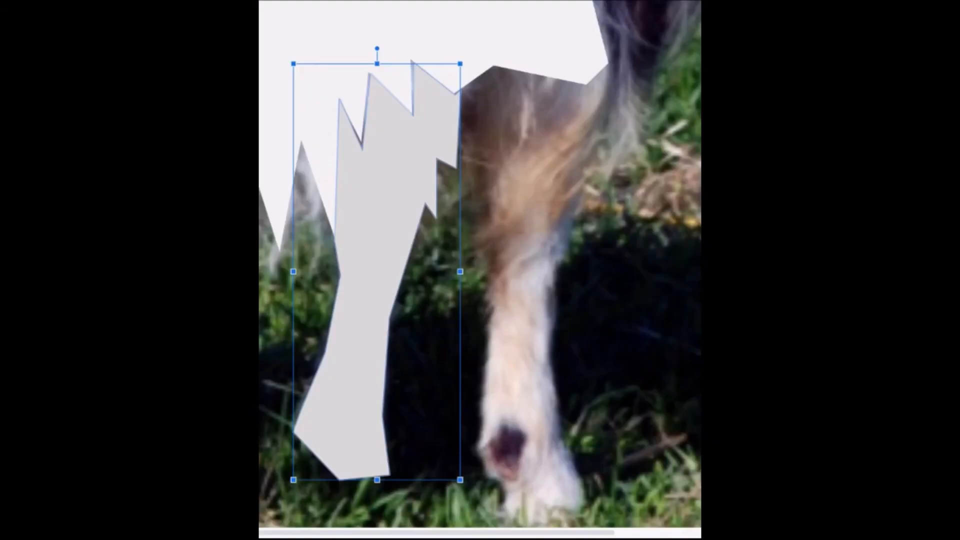
left_click(613, 160)
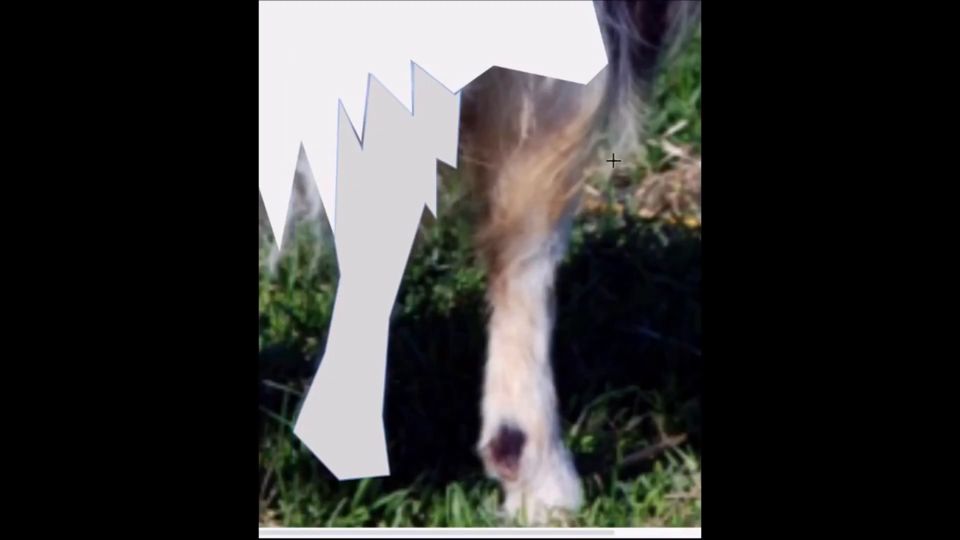
mouse_move(461, 93)
left_mouse_down()
mouse_move(476, 150)
mouse_move(457, 133)
mouse_move(478, 158)
mouse_move(465, 156)
mouse_move(488, 188)
mouse_move(488, 224)
left_mouse_up()
mouse_move(485, 265)
left_mouse_down()
mouse_move(484, 331)
mouse_move(495, 300)
mouse_move(477, 462)
mouse_move(500, 481)
mouse_move(505, 513)
mouse_move(545, 529)
mouse_move(573, 522)
mouse_move(577, 510)
mouse_move(517, 521)
mouse_move(575, 521)
mouse_move(586, 500)
mouse_move(559, 447)
mouse_move(546, 365)
mouse_move(563, 306)
mouse_move(555, 271)
mouse_move(565, 260)
mouse_move(564, 207)
mouse_move(577, 217)
mouse_move(589, 165)
mouse_move(600, 199)
mouse_move(610, 131)
mouse_move(627, 149)
mouse_move(650, 57)
left_mouse_up()
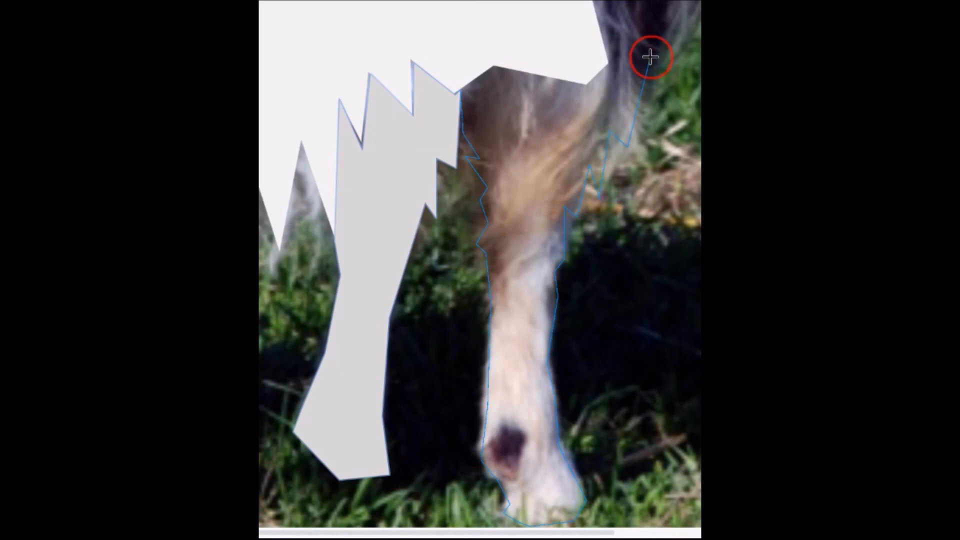
scroll(650, 58, "up", 3)
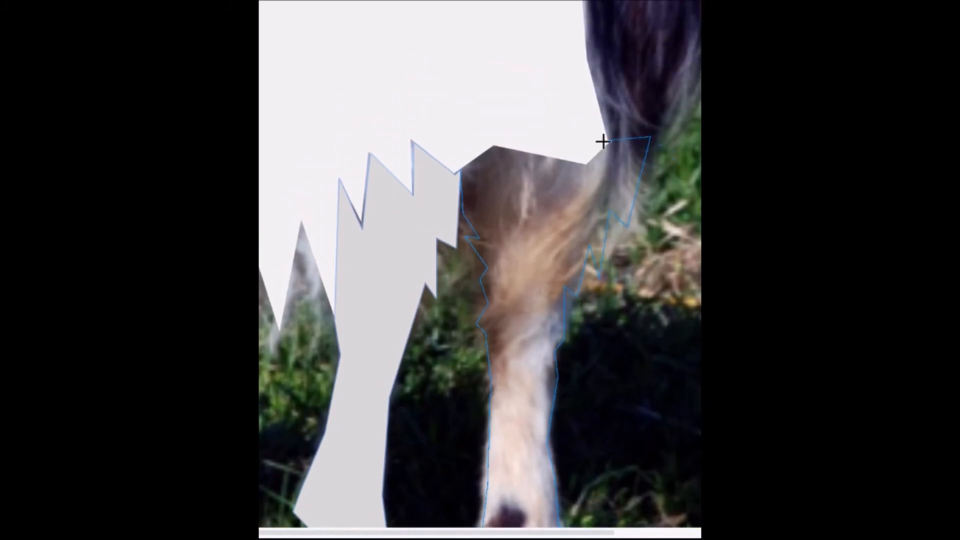
mouse_move(606, 144)
left_mouse_down()
mouse_move(586, 175)
mouse_move(608, 141)
mouse_move(586, 167)
mouse_move(485, 151)
mouse_move(497, 146)
mouse_move(461, 172)
left_mouse_up()
key("Delete")
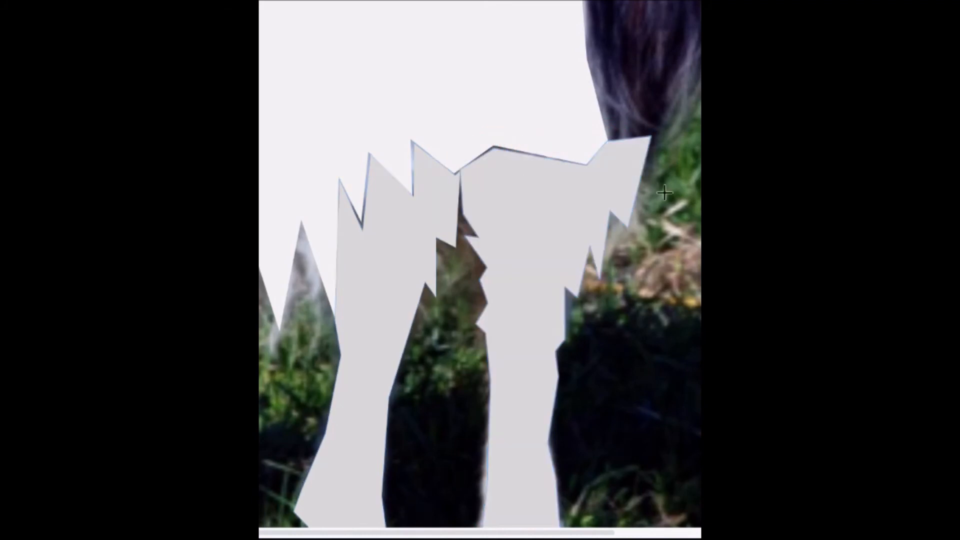
- Trace the neck and chest as one closed polyline, down the torso's front edge, up the jagged chest fur, under the chin and back along the collar
scroll(629, 138, "up", 3)
scroll(625, 151, "down", 12)
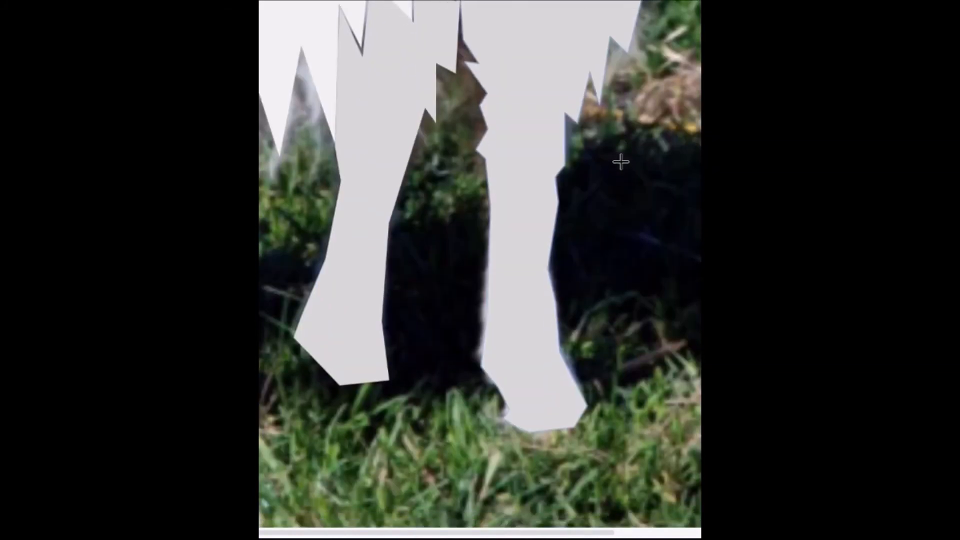
scroll(629, 198, "up", 8)
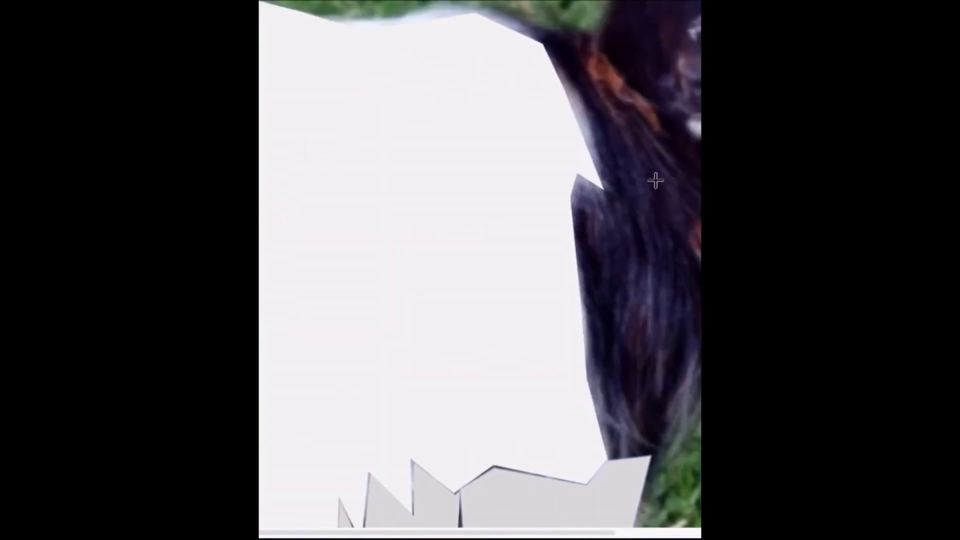
scroll(606, 197, "down", 8)
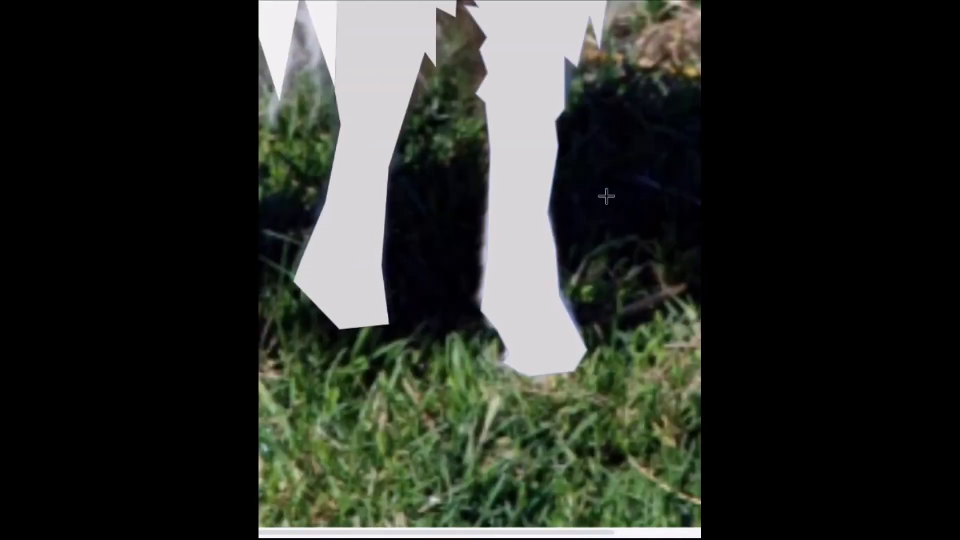
scroll(606, 195, "up", 10)
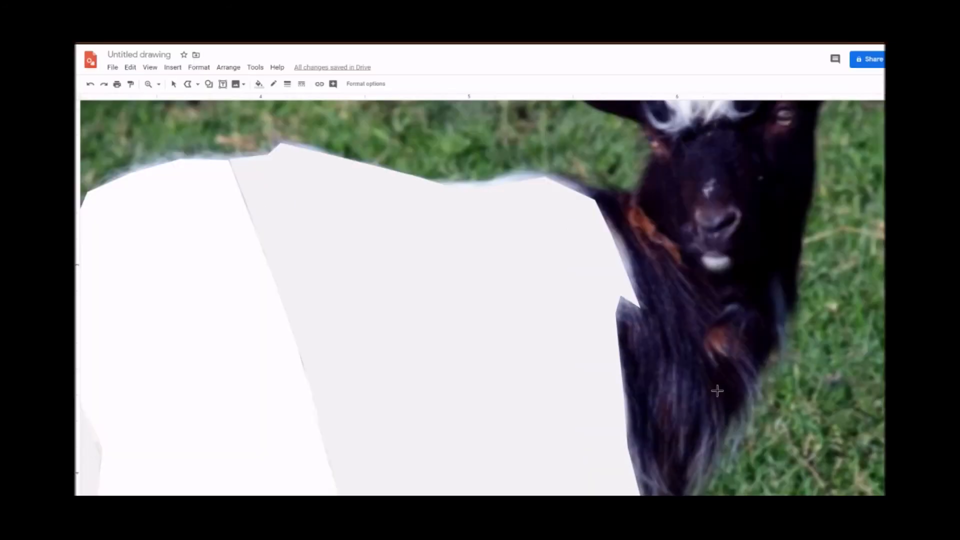
scroll(719, 392, "up", 2)
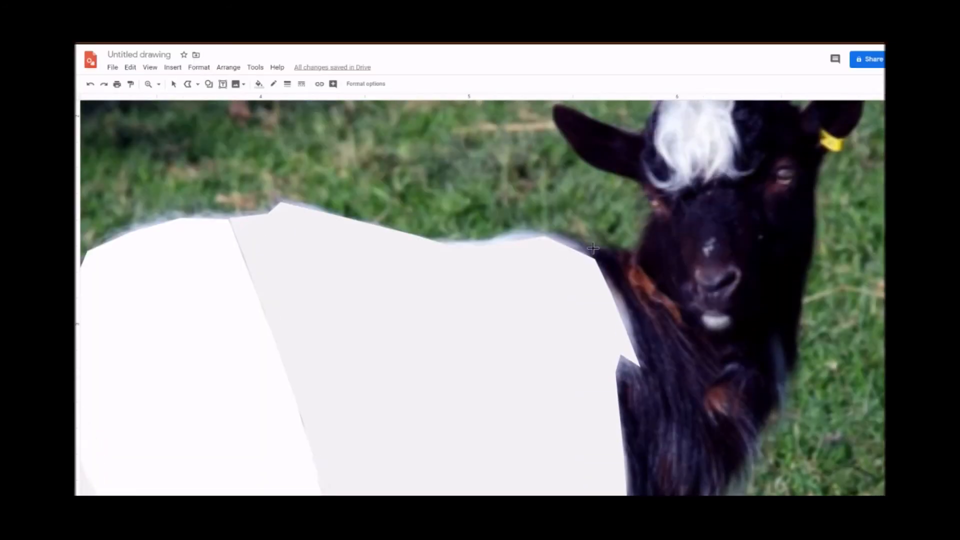
mouse_move(594, 247)
left_mouse_down()
mouse_move(642, 367)
mouse_move(623, 356)
mouse_move(615, 372)
left_mouse_up()
left_click(629, 431)
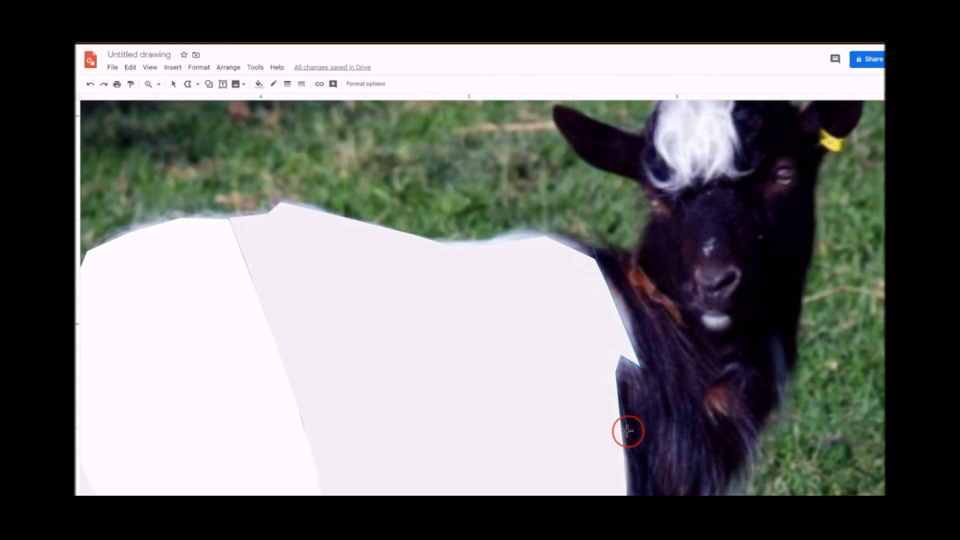
scroll(623, 418, "down", 2)
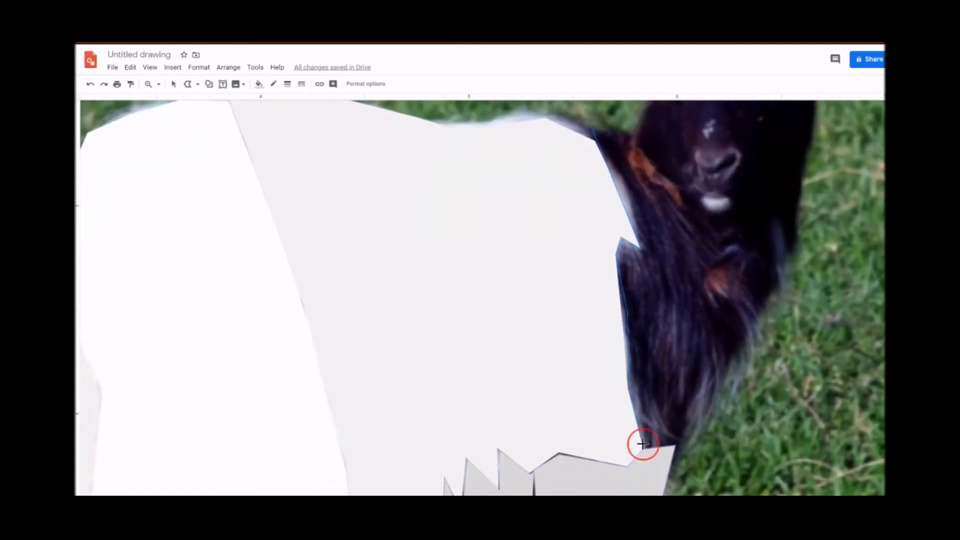
left_click(681, 442)
left_click(732, 397)
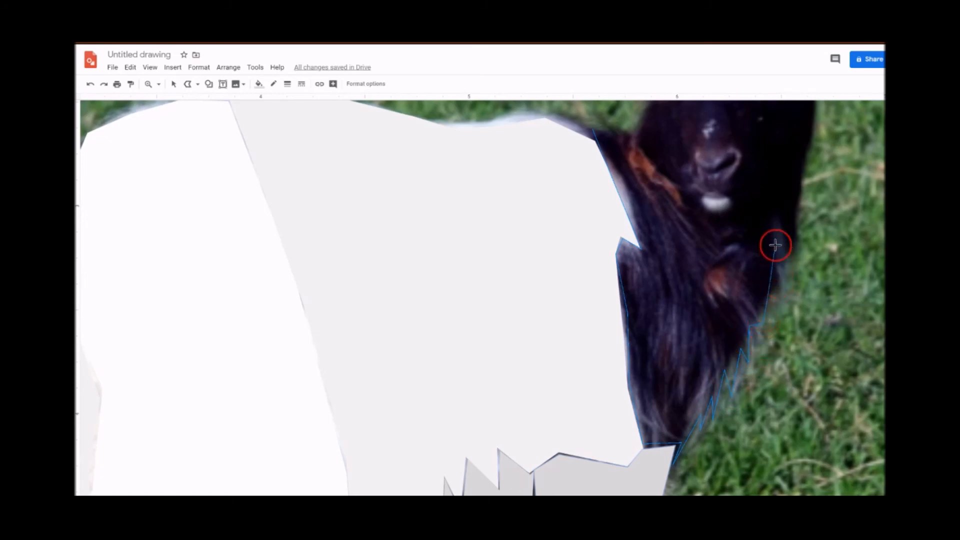
left_click(741, 224)
left_click(706, 237)
left_click(678, 208)
left_click(668, 182)
left_click(631, 135)
left_click(593, 134)
left_click(592, 133)
- Give the neck and chest shape a solid black fill and deselect it
scroll(729, 323, "up", 3)
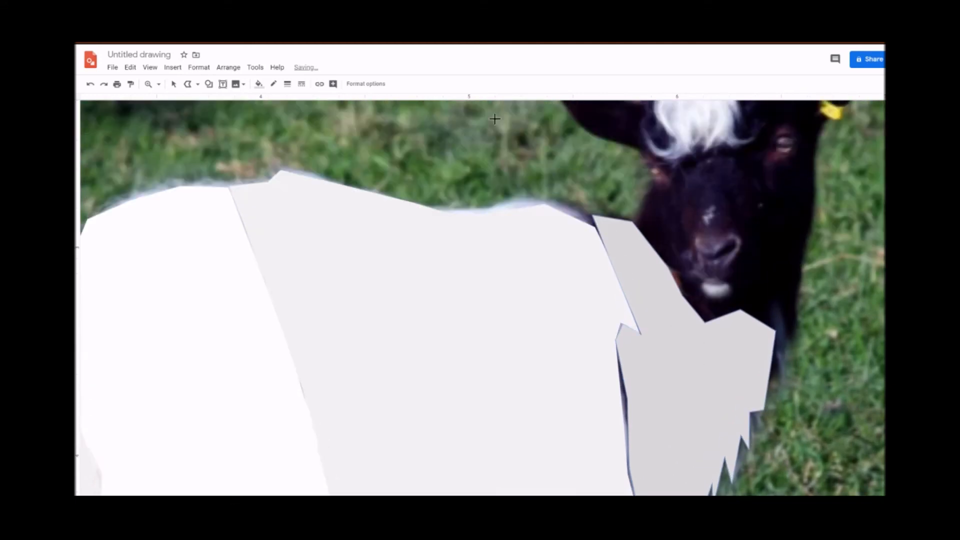
left_click(257, 86)
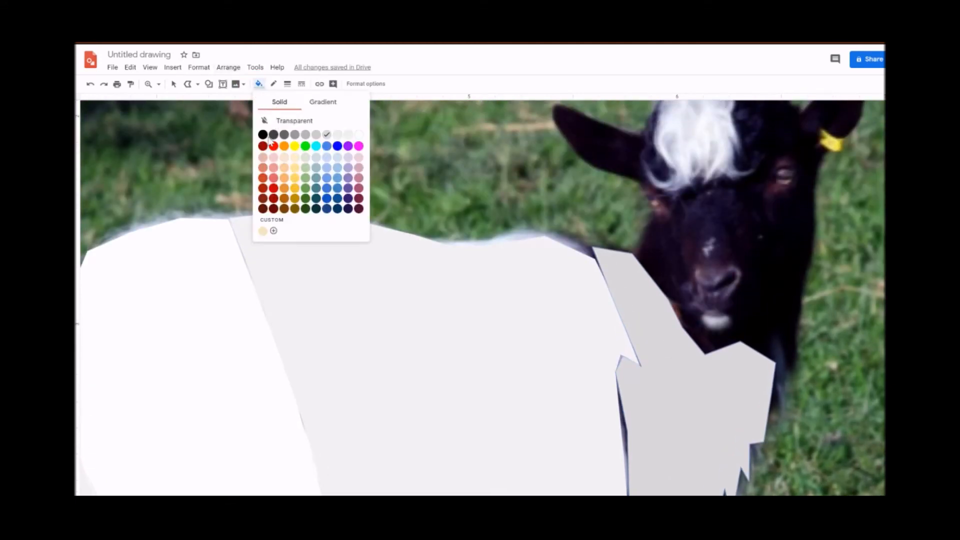
left_click(262, 133)
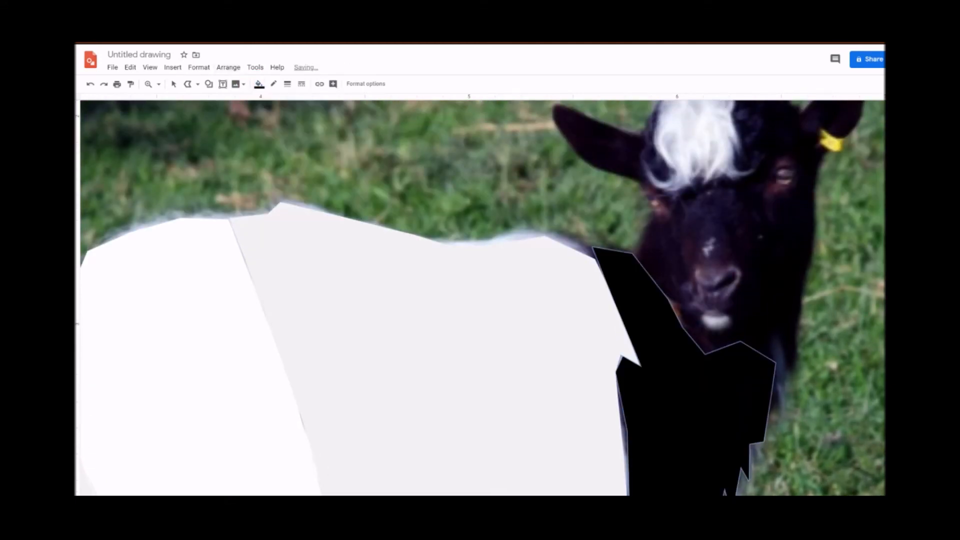
scroll(461, 166, "right", 5)
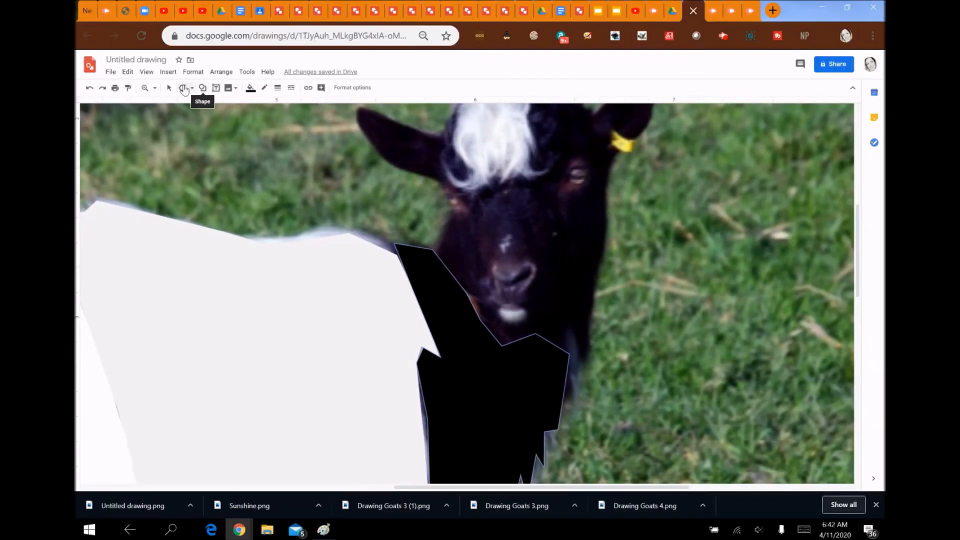
left_click(174, 84)
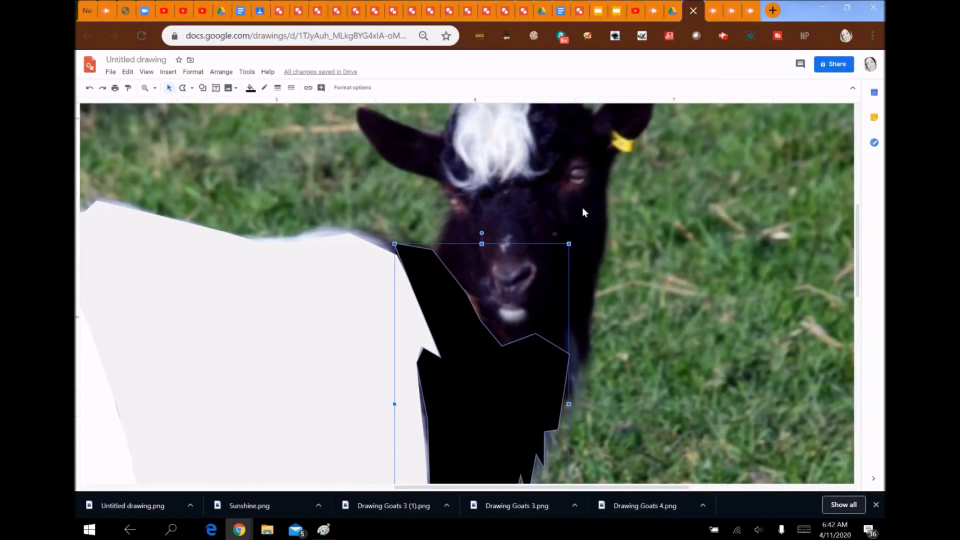
left_click(442, 248)
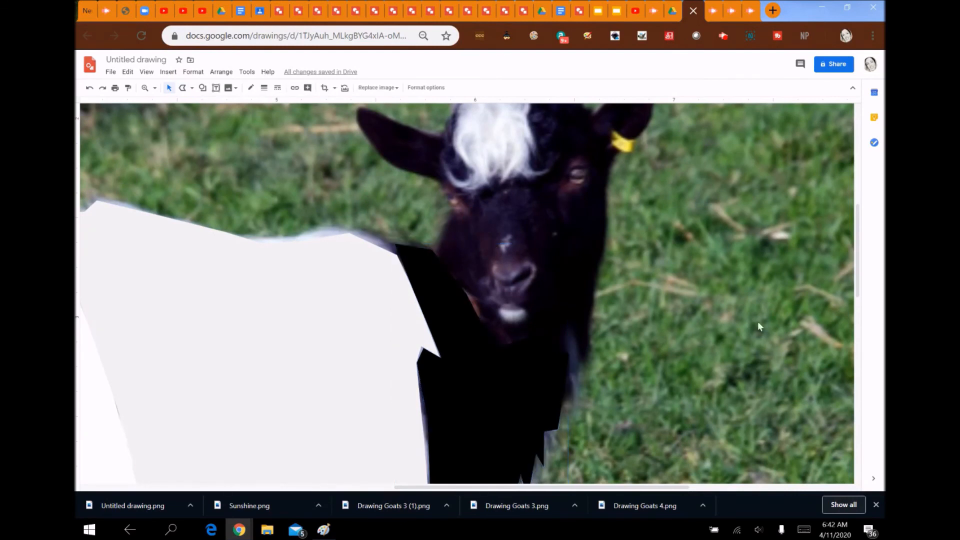
- Trace the cheeks and throat as one closed polyline running below both eyes, around the muzzle and chin, and back along the black neck shape
left_click(189, 89)
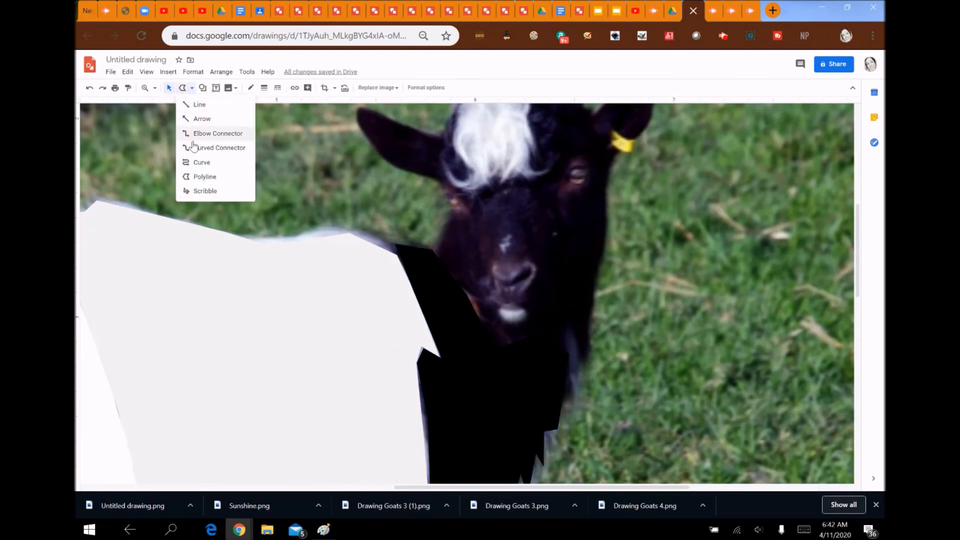
left_click(191, 176)
left_click(435, 253)
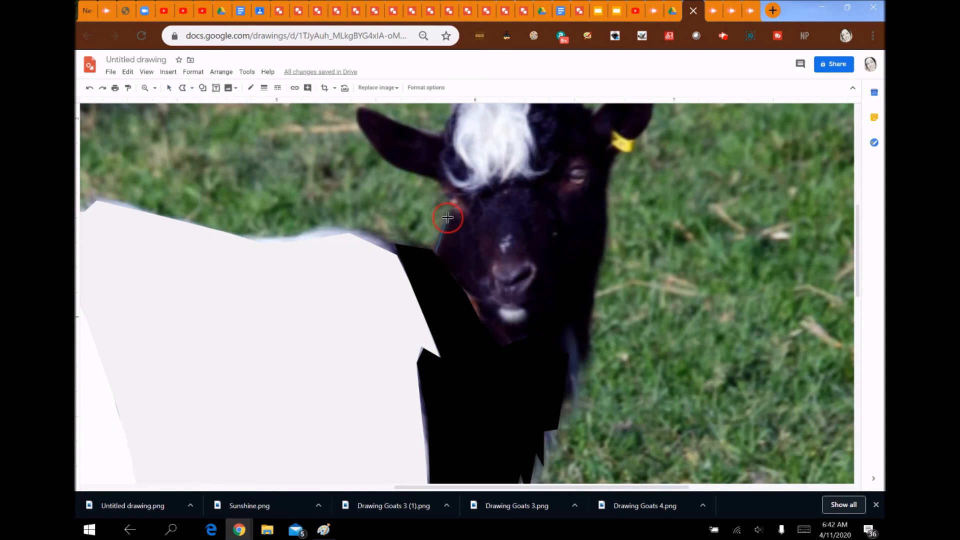
left_click(449, 216)
left_click(439, 182)
left_click(471, 213)
left_click(458, 216)
left_click(478, 264)
left_click(473, 290)
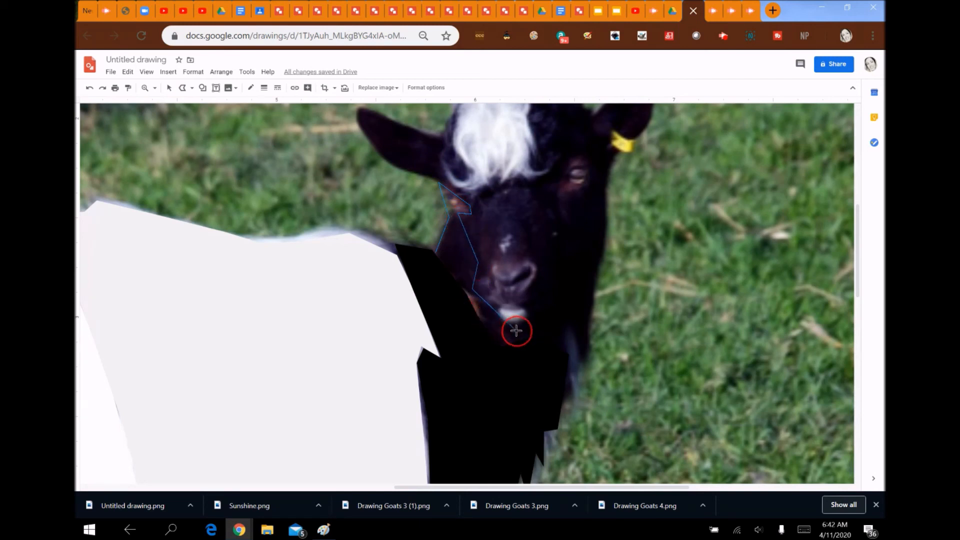
left_click(498, 323)
left_click(526, 325)
left_click(552, 265)
left_click(553, 232)
left_click(549, 203)
left_click(571, 199)
left_click(605, 182)
left_click(608, 199)
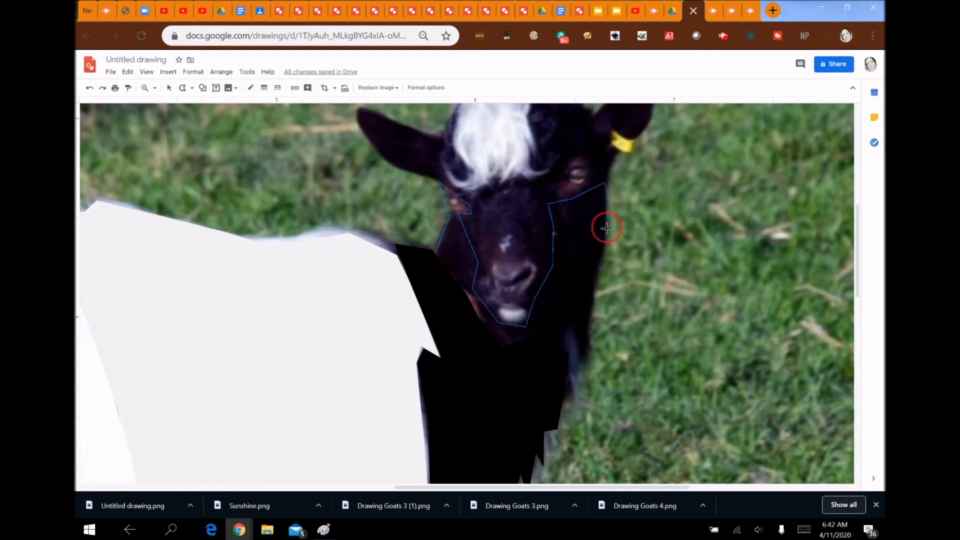
left_click(587, 378)
left_click(569, 368)
left_click(566, 386)
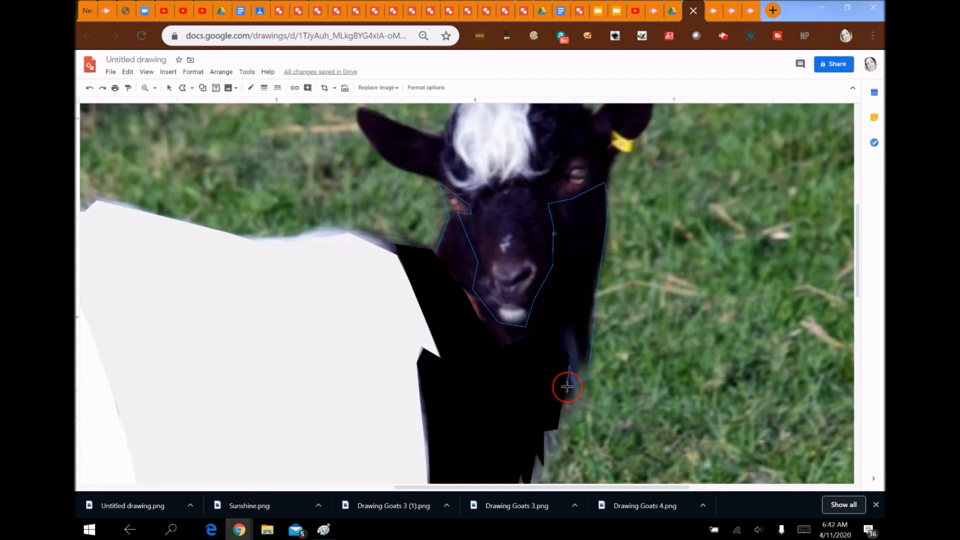
left_click(540, 348)
left_click(513, 357)
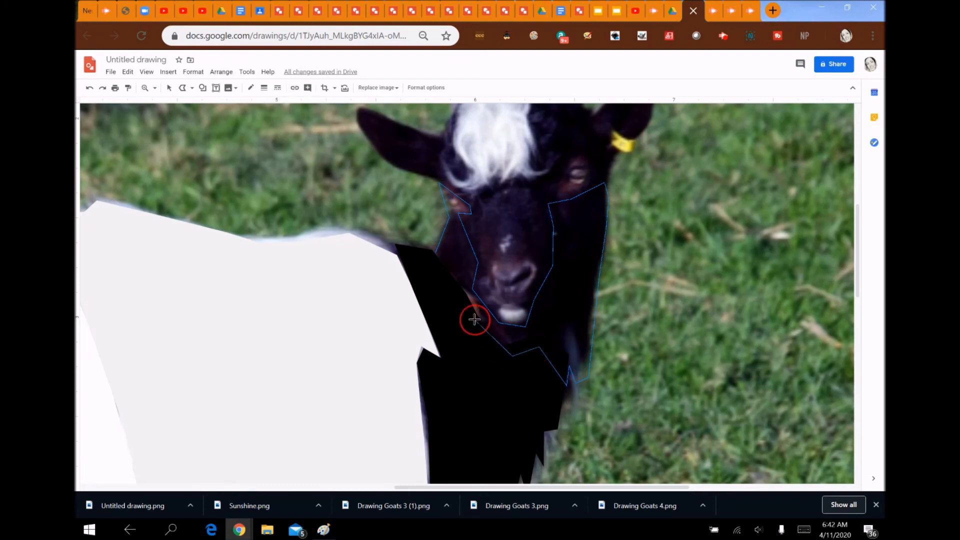
left_click(436, 253)
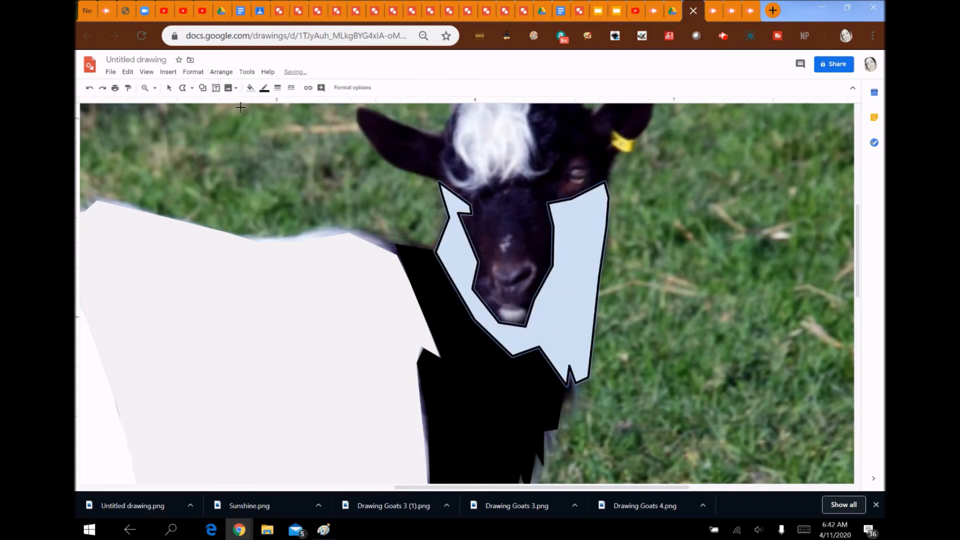
- Give the cheek and throat shape a transparent outline and a solid black fill
left_click(263, 91)
left_click(286, 106)
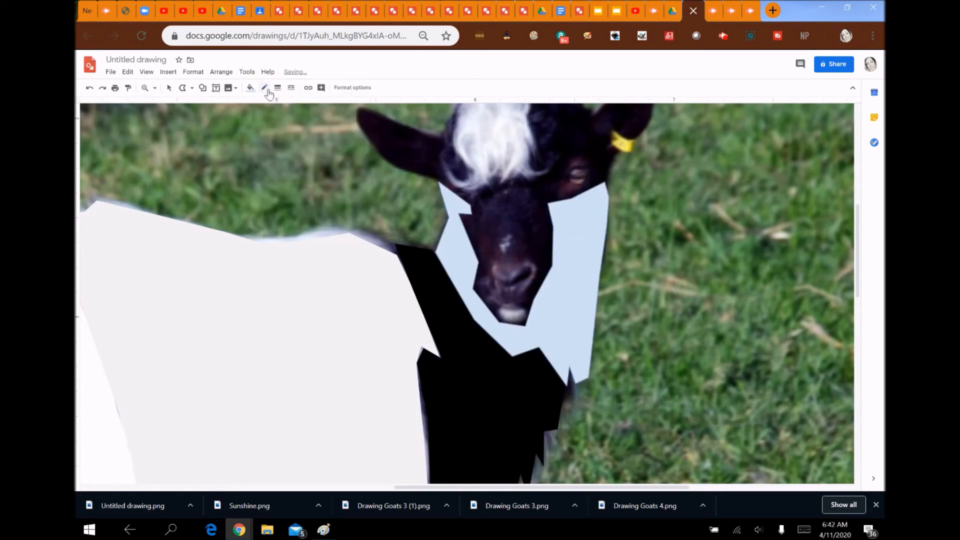
left_click(250, 88)
left_click(255, 136)
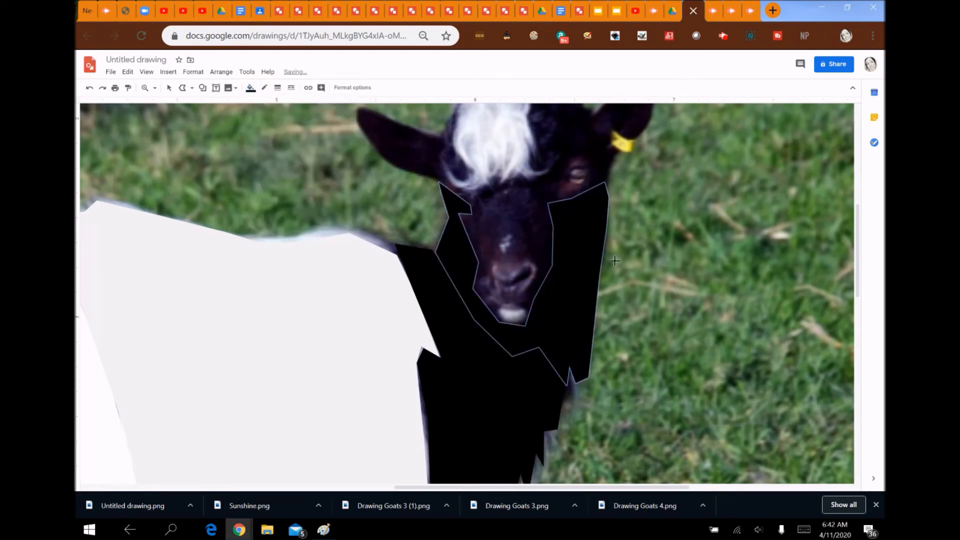
scroll(623, 276, "up", 3)
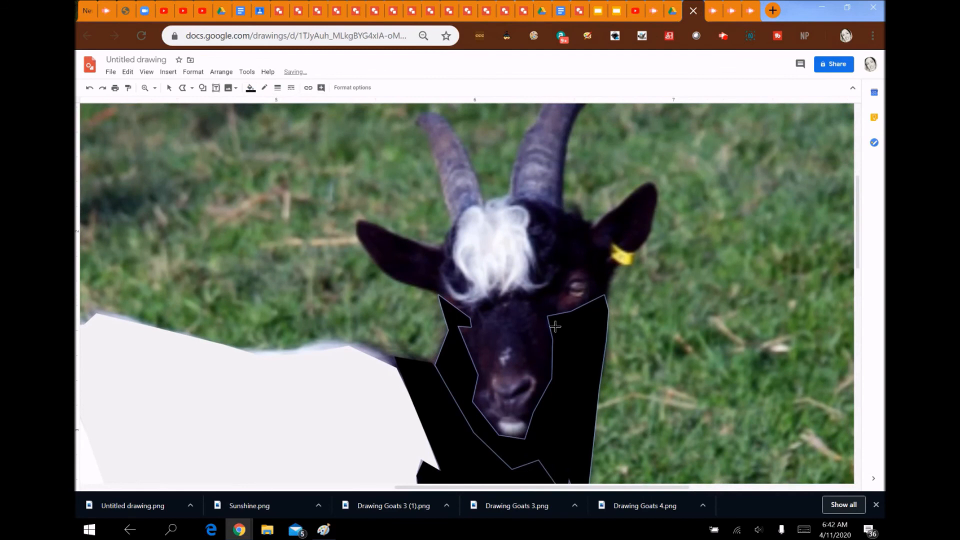
scroll(597, 294, "down", 3)
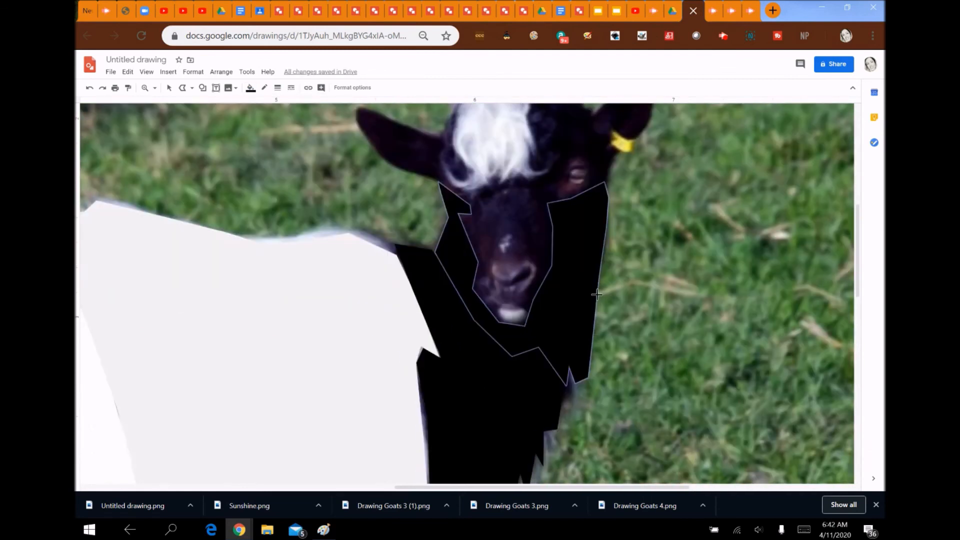
- Give the cheek and throat shape a custom near-black gray fill, made by darkening the dark gray #434343
left_click(251, 89)
left_click(264, 136)
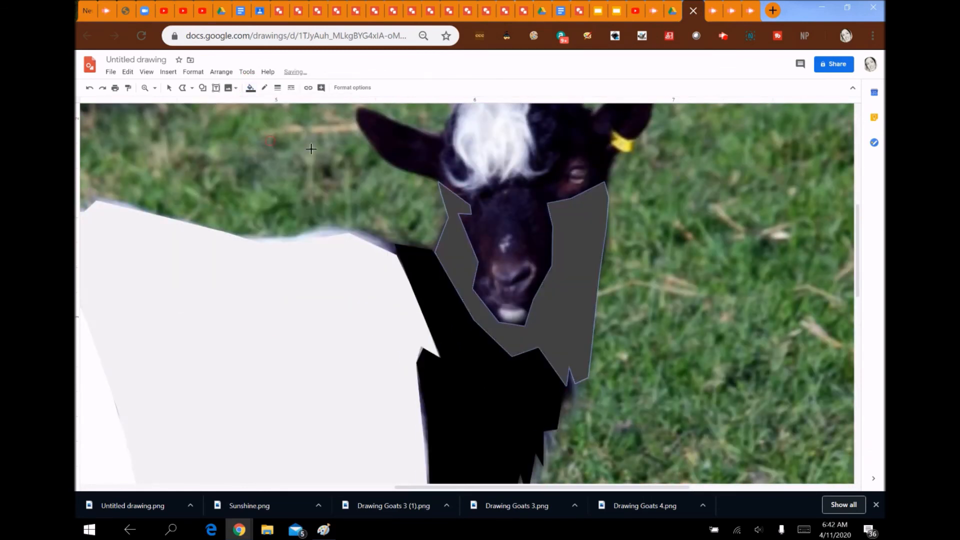
scroll(646, 280, "down", 5)
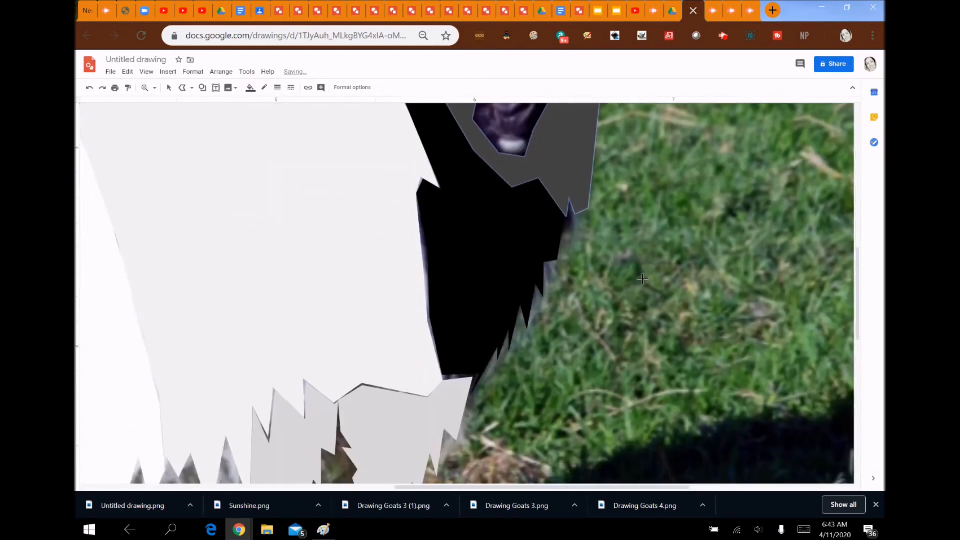
scroll(643, 279, "up", 6)
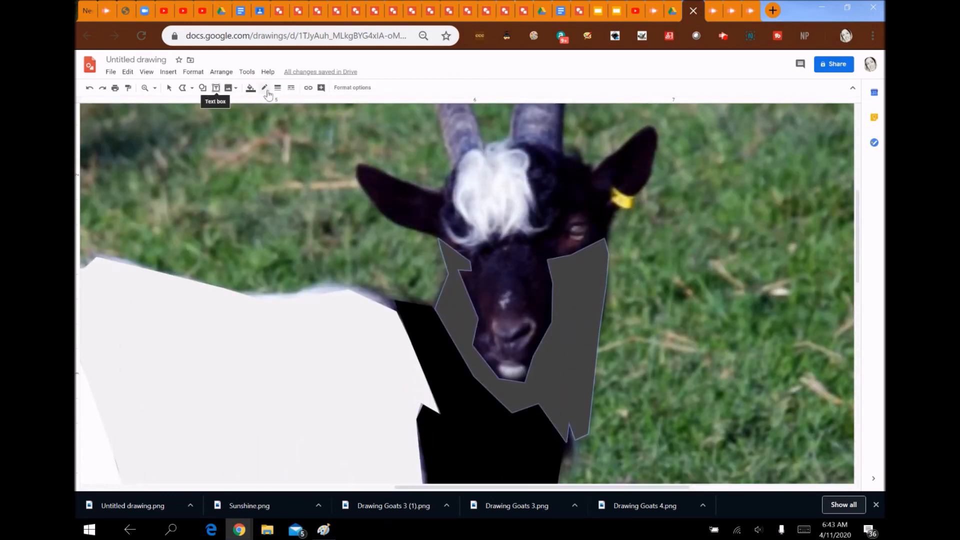
left_click(250, 89)
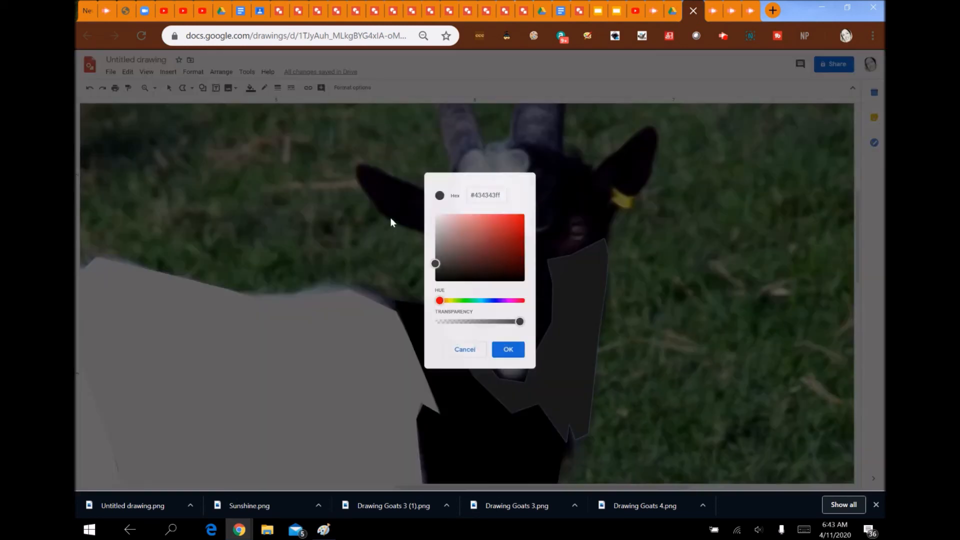
left_click(264, 227)
left_click_drag(436, 266, 437, 273)
left_click(508, 349)
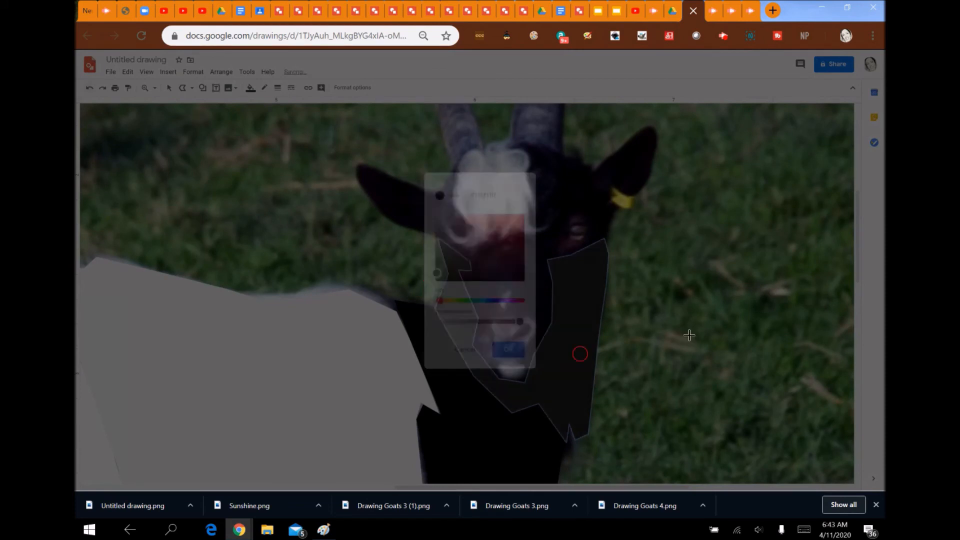
left_click(688, 331)
double_click(666, 319)
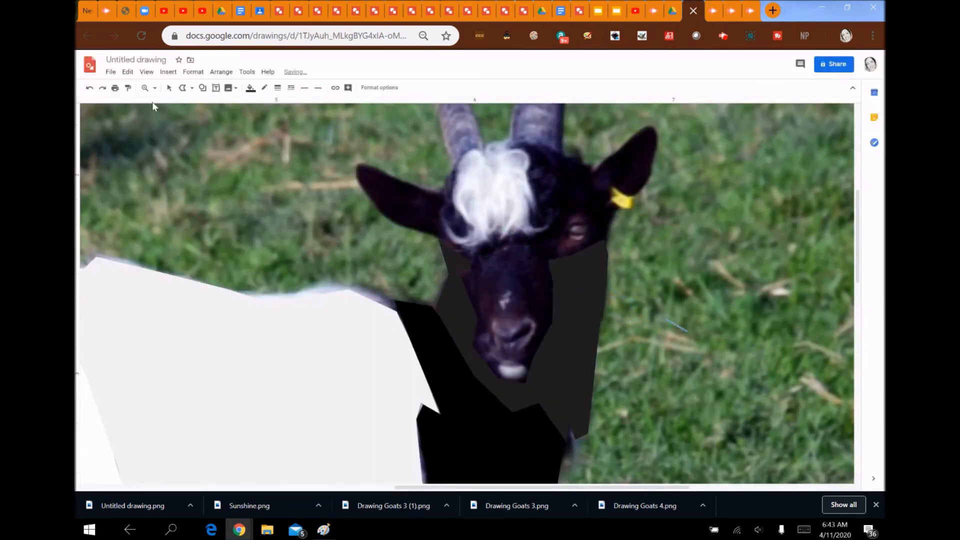
left_click(89, 88)
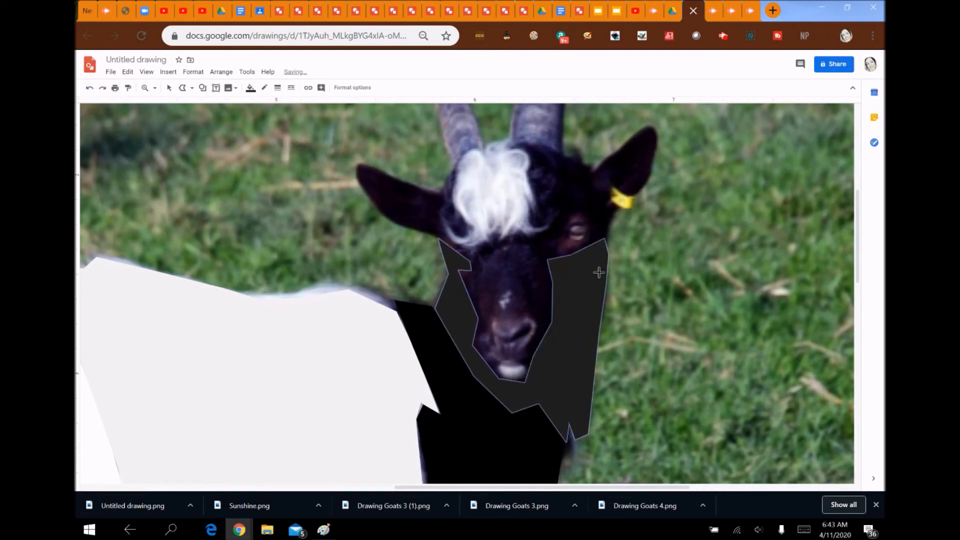
- Trace the untagged ear as one closed polyline, from its top edge around the tip and down to a narrow point beside the cheek
left_click(169, 88)
left_click(487, 273)
left_click(629, 281)
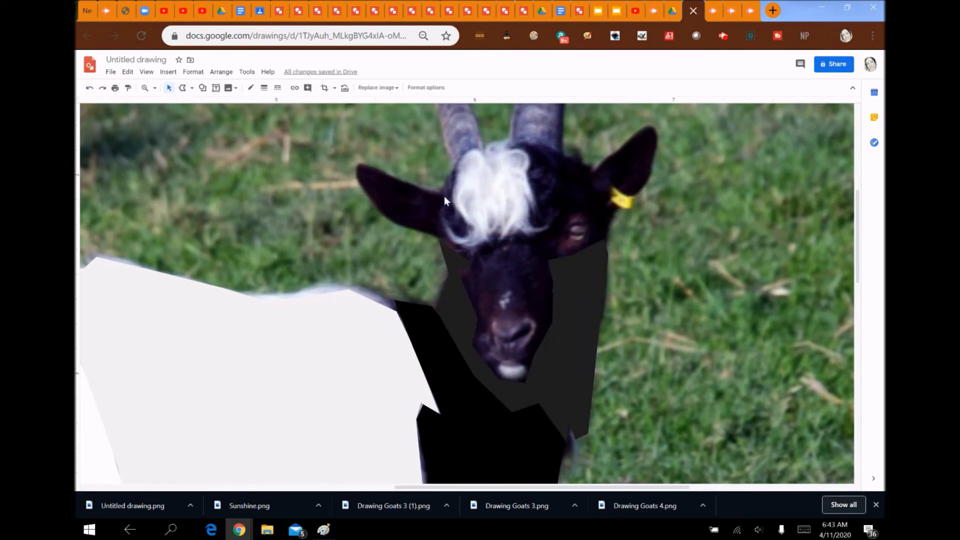
left_click(213, 89)
left_click(440, 191)
left_click(383, 171)
left_click(361, 164)
left_click(352, 165)
left_click(391, 222)
left_click(433, 233)
left_click(466, 263)
left_click(442, 221)
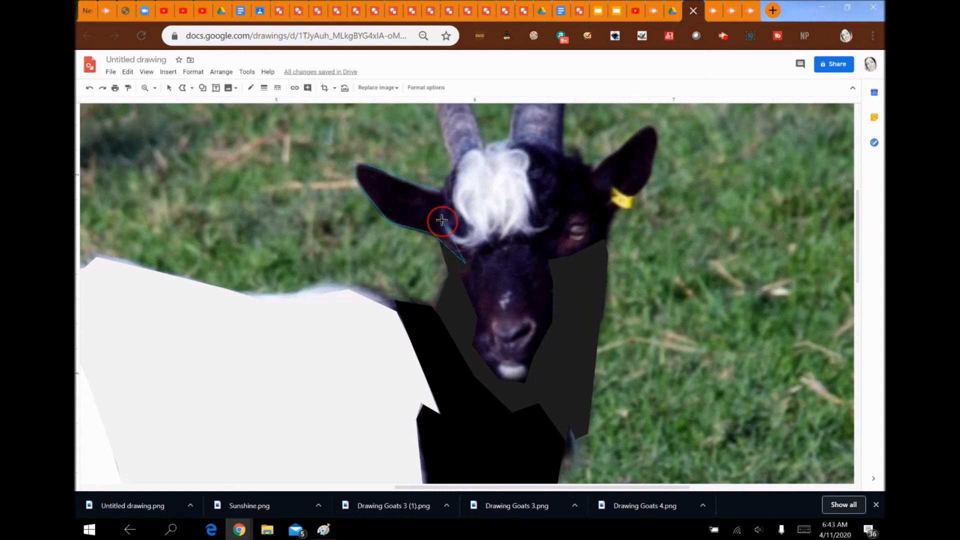
double_click(442, 191)
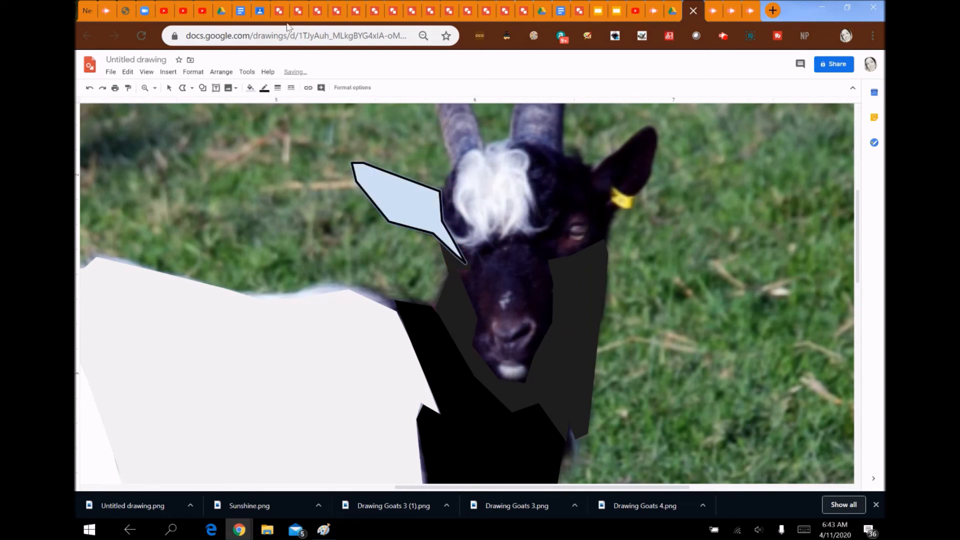
- Give the untagged ear shape a solid black fill
left_click(250, 88)
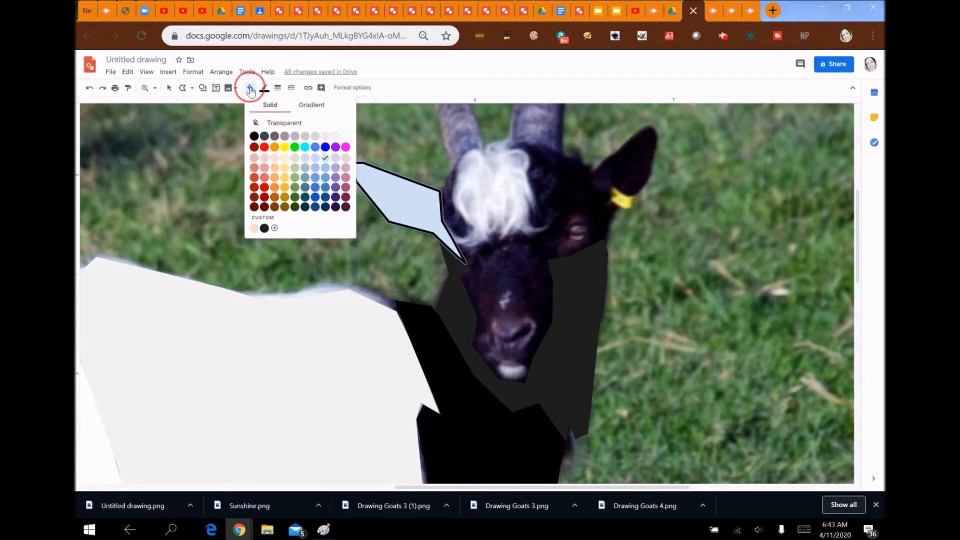
left_click(254, 137)
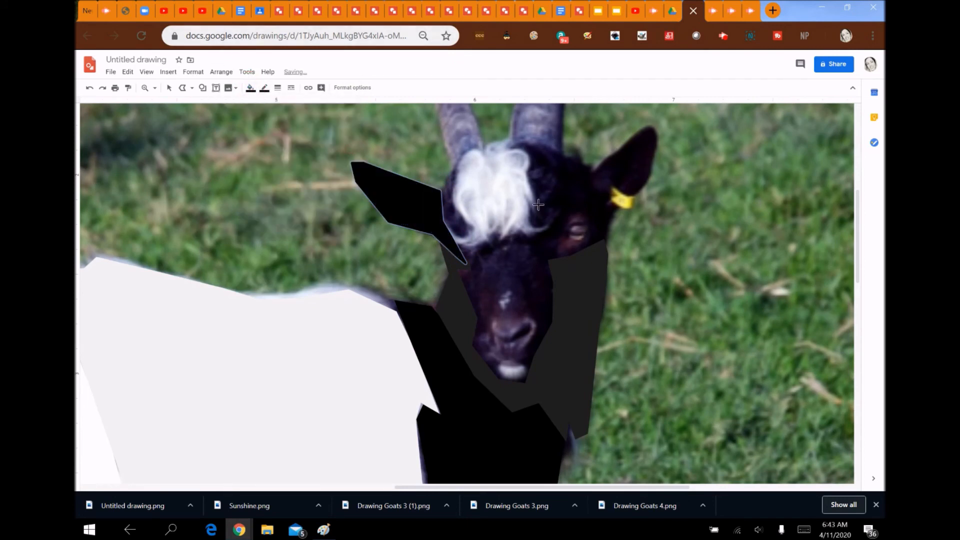
left_click(267, 89)
left_click(278, 106)
left_click(501, 182)
left_click(497, 173)
left_click(89, 88)
mouse_move(562, 189)
left_mouse_down()
mouse_move(554, 241)
mouse_move(574, 219)
mouse_move(575, 240)
left_mouse_up()
double_click(575, 241)
left_click(573, 252)
left_click(603, 245)
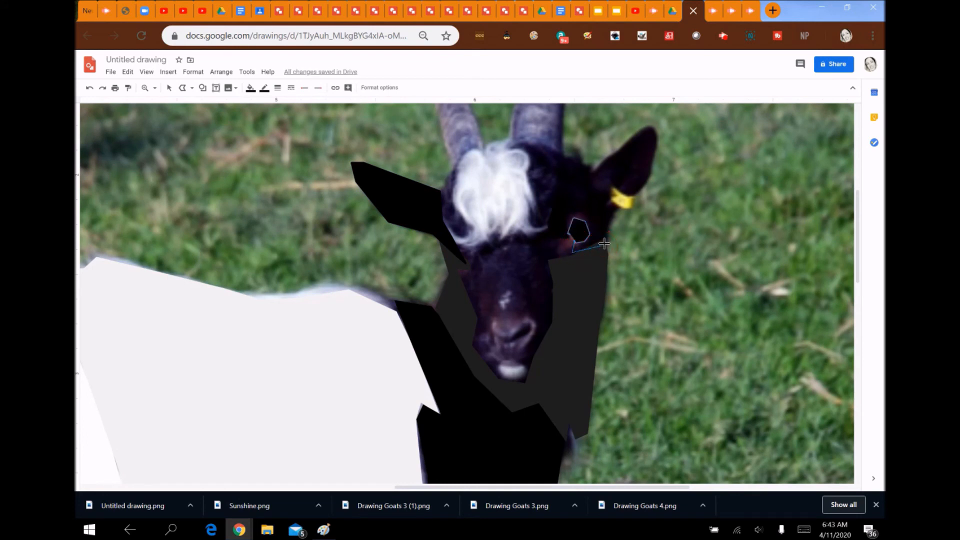
left_click(89, 89)
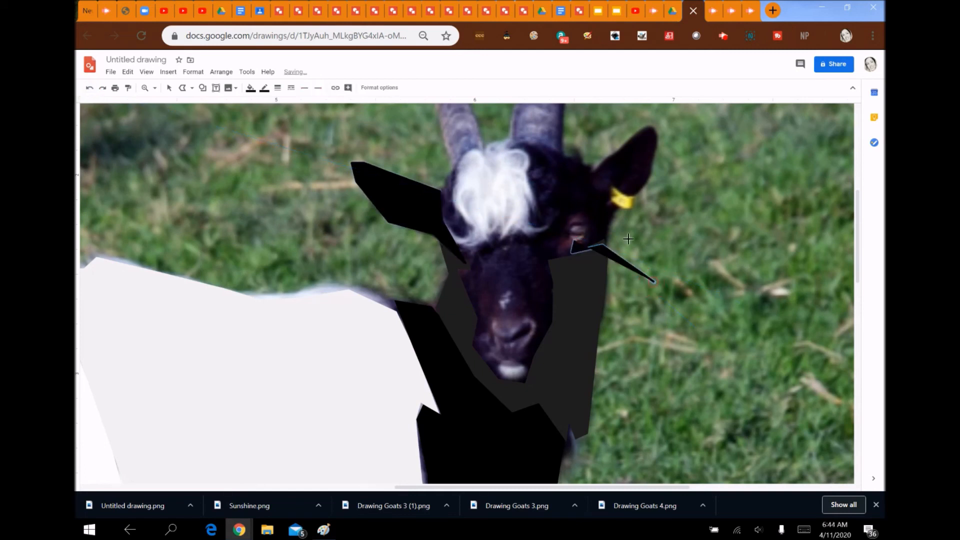
left_click(89, 88)
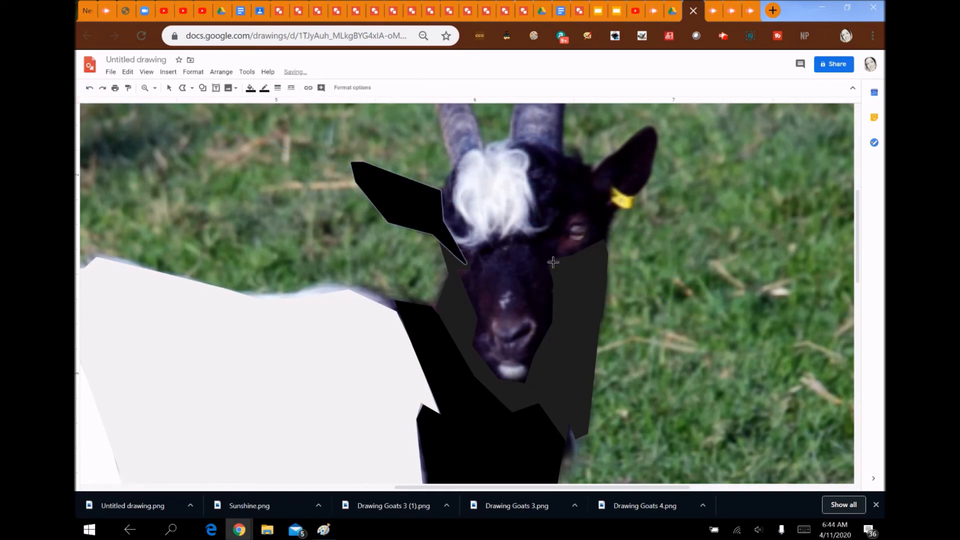
- Trace the eye below the tagged ear as a small closed polyline and fill it with dark reddish brown
mouse_move(562, 252)
left_mouse_down()
mouse_move(583, 231)
mouse_move(579, 217)
mouse_move(562, 252)
left_mouse_up()
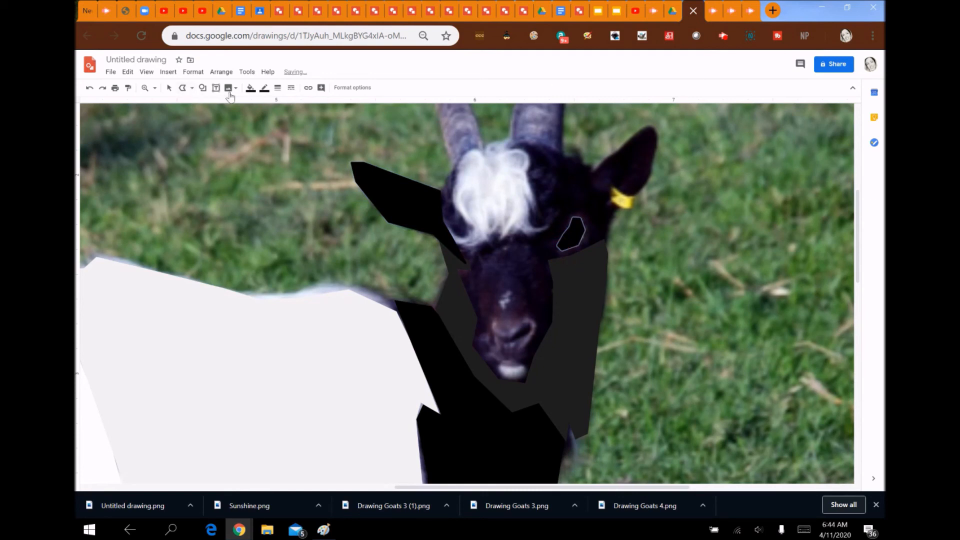
left_click(251, 89)
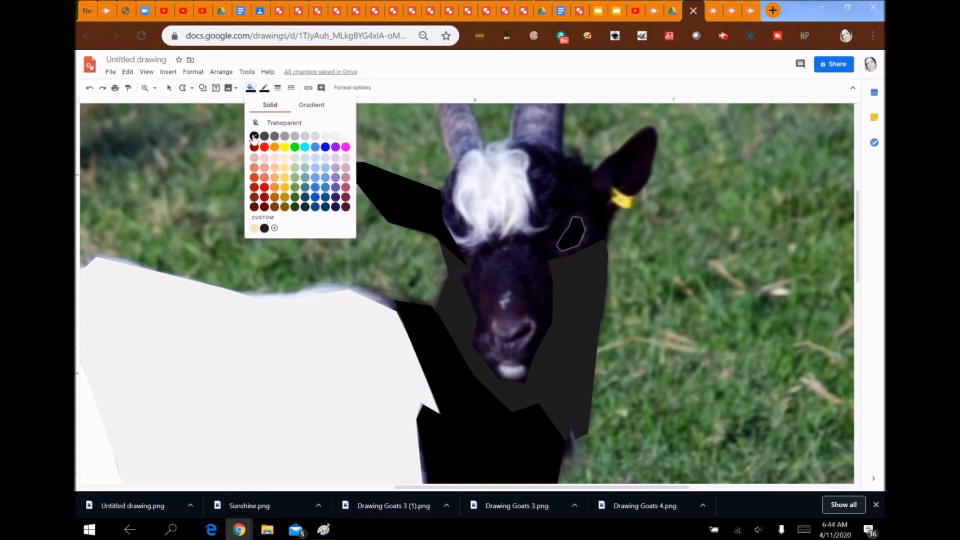
left_click(260, 208)
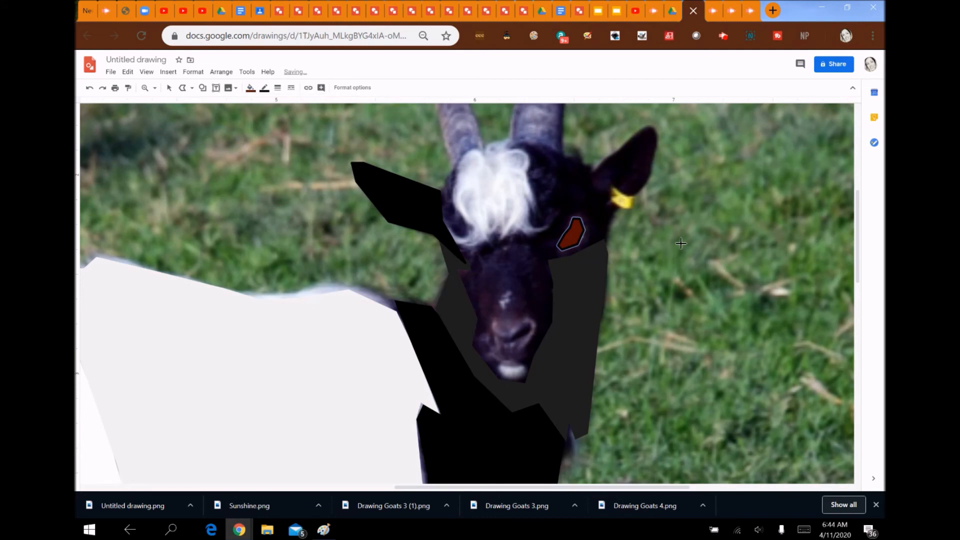
left_click(552, 167)
double_click(527, 168)
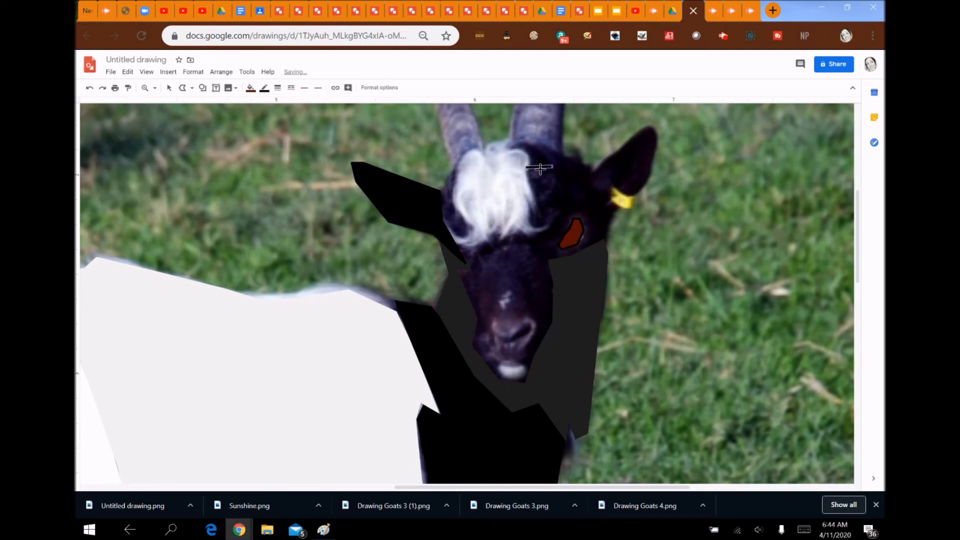
left_click(90, 89)
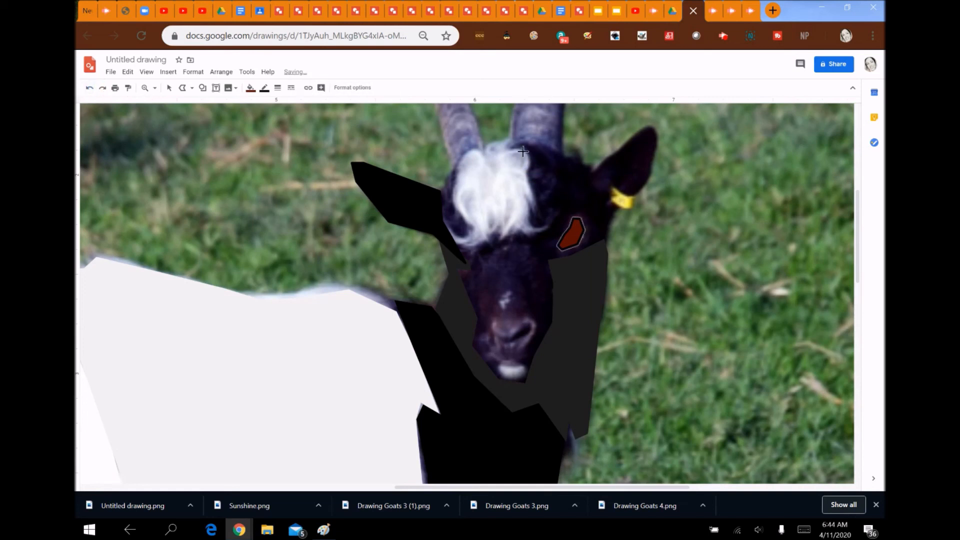
- Make the eye shape's outline transparent
left_click(265, 89)
left_click(273, 103)
left_click(181, 90)
left_click(184, 89)
mouse_move(511, 146)
left_mouse_down()
mouse_move(535, 209)
mouse_move(526, 193)
mouse_move(525, 222)
mouse_move(549, 225)
mouse_move(525, 233)
left_mouse_up()
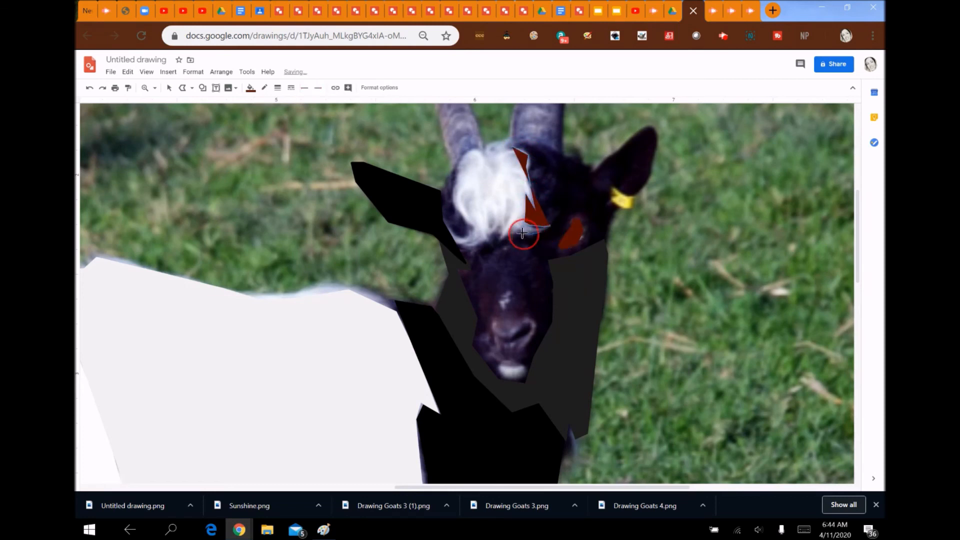
left_click(90, 89)
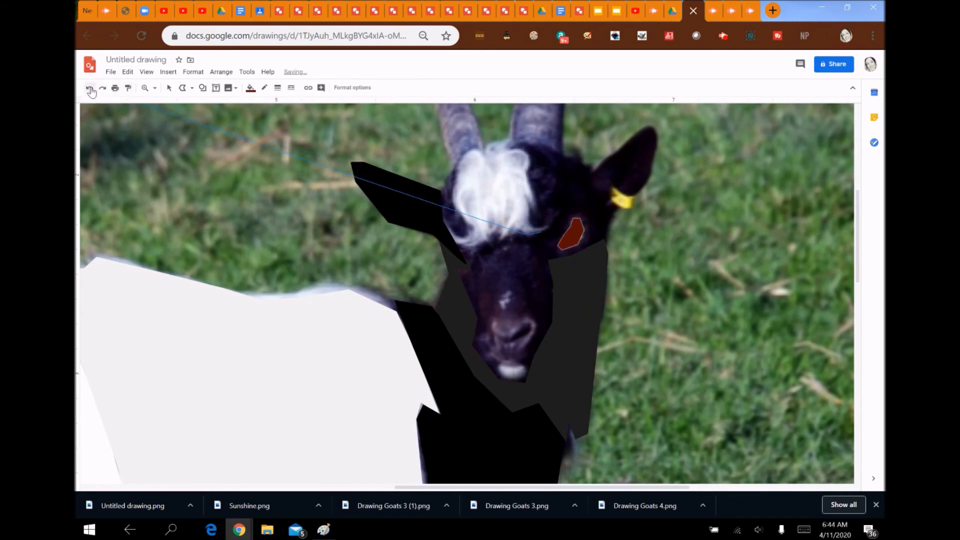
double_click(512, 251)
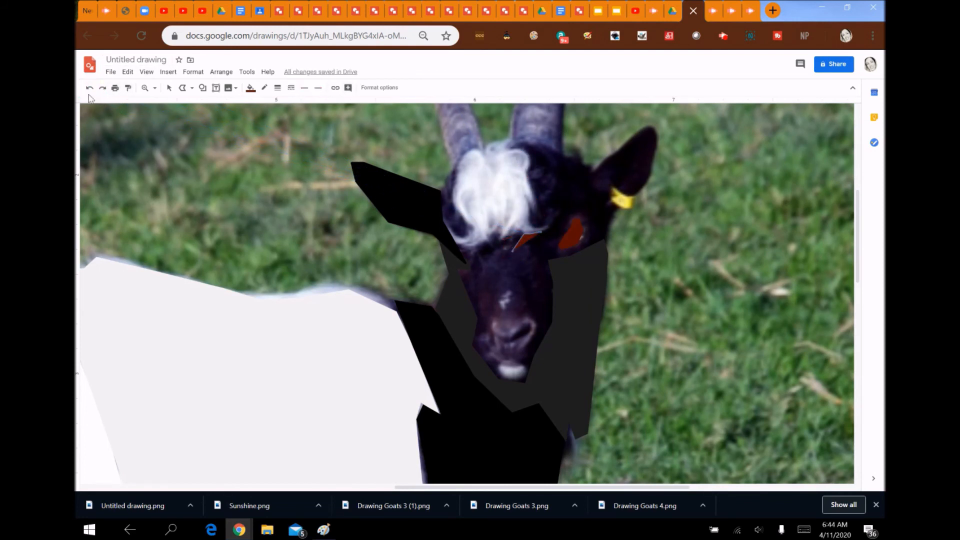
left_click(723, 36)
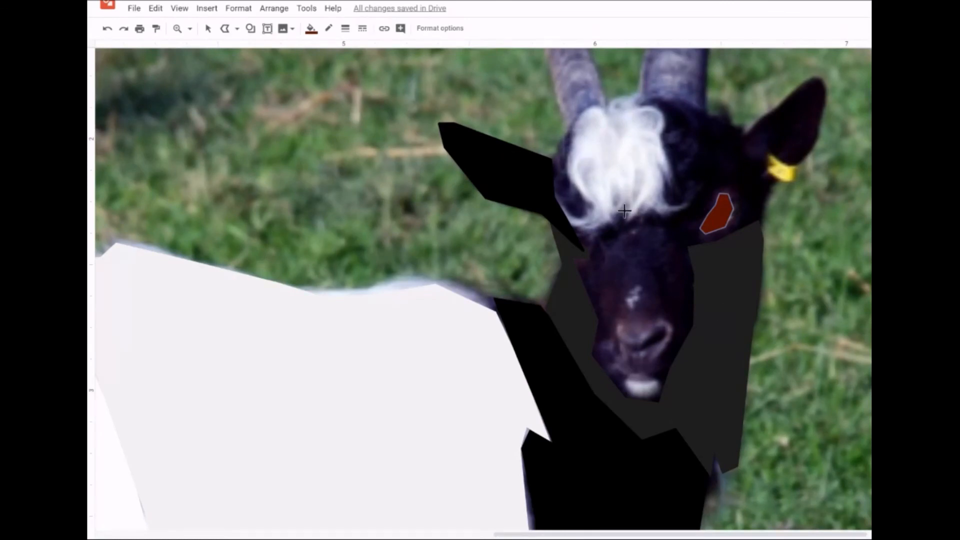
scroll(624, 211, "down", 5)
scroll(618, 345, "up", 8)
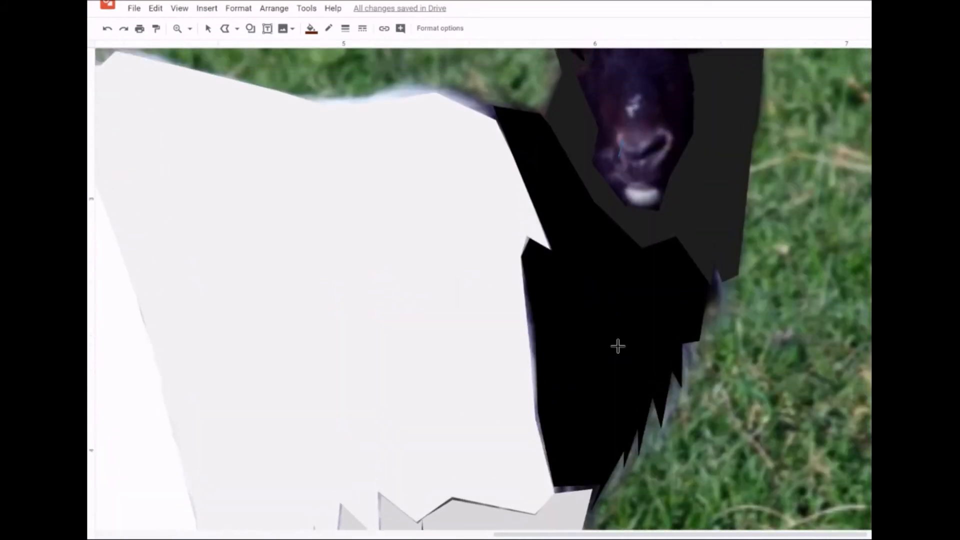
scroll(618, 345, "up", 4)
scroll(615, 338, "down", 5)
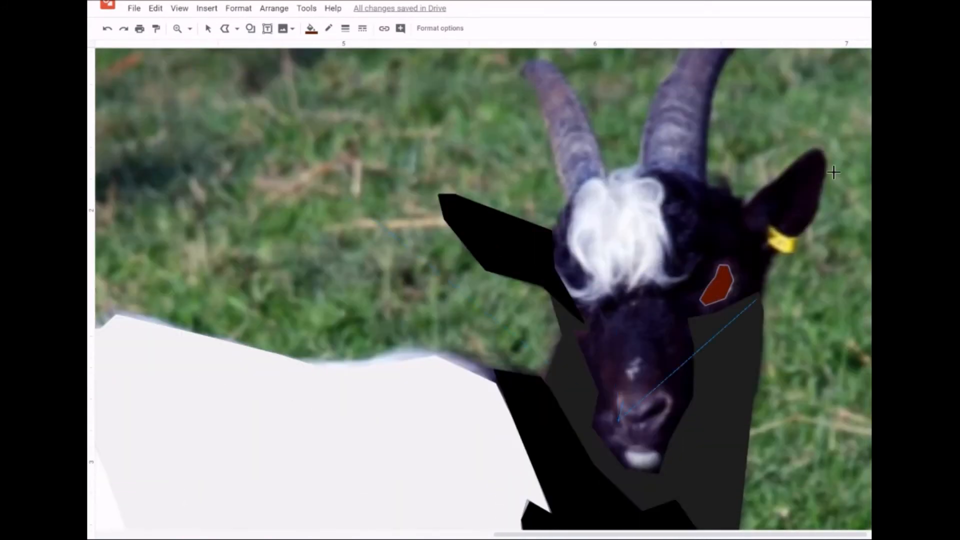
left_click(223, 30)
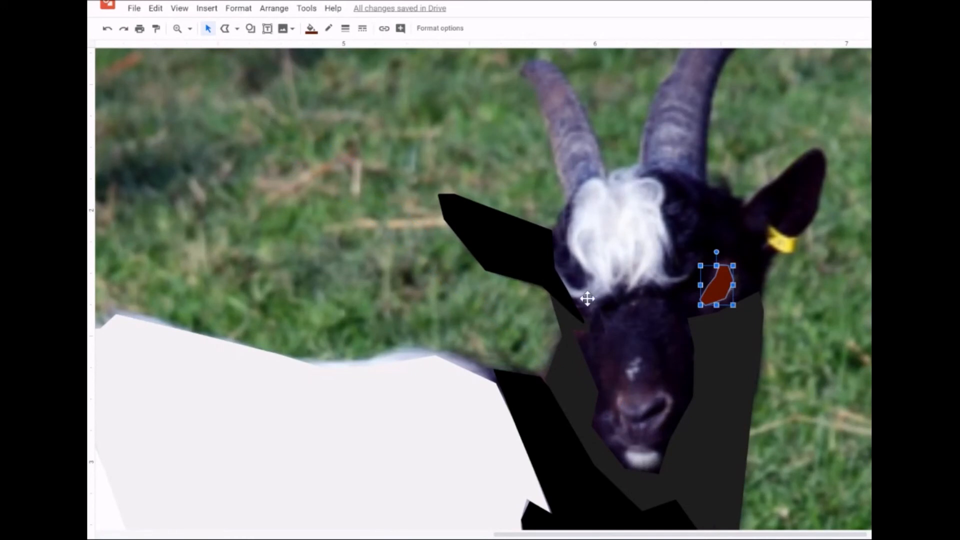
- Trace the white forelock as one closed polyline, along its jagged lower fringe, up the side by the eye, over the crown and back down
left_click(225, 28)
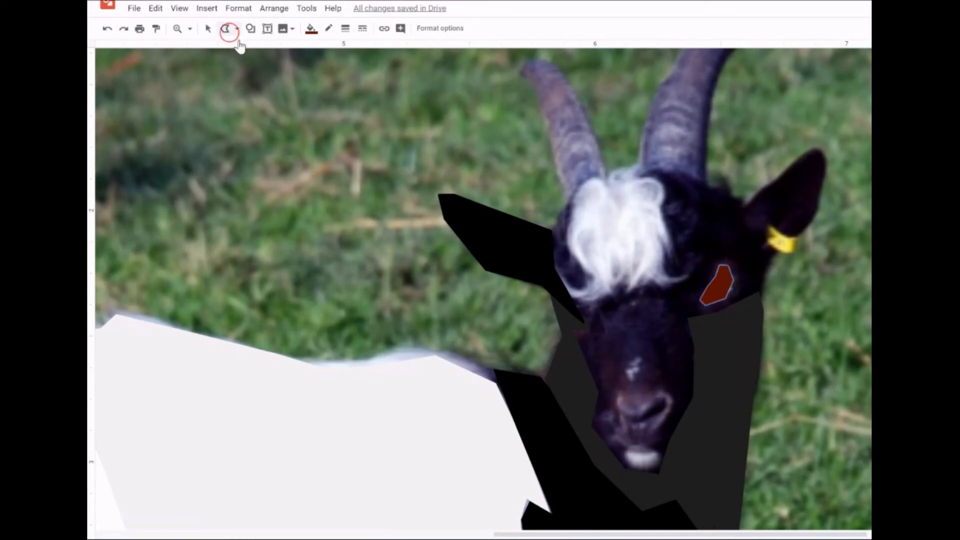
left_click(590, 292)
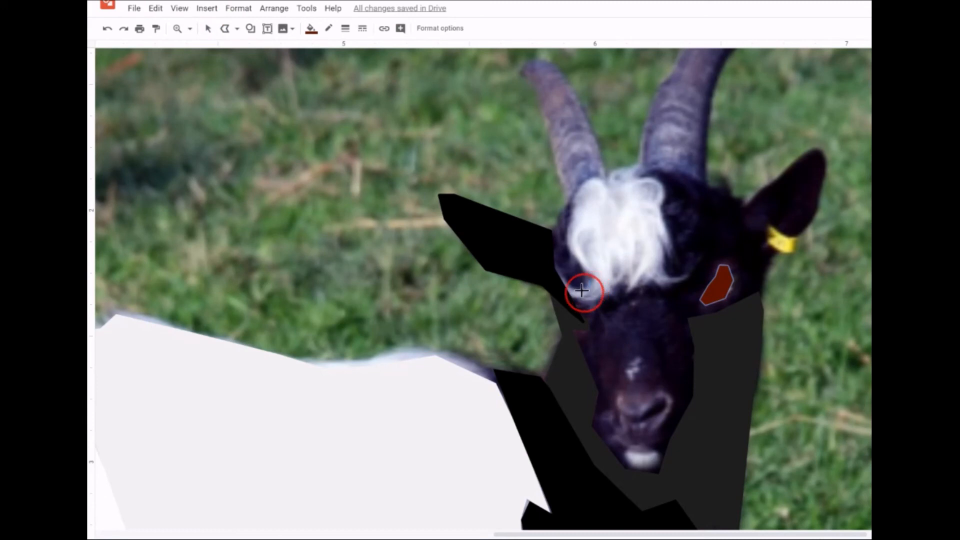
left_click(561, 270)
left_click(570, 299)
left_click(609, 293)
left_click(611, 283)
left_click(621, 279)
left_click(626, 289)
left_click(655, 358)
left_click(671, 350)
left_click(678, 353)
left_click(686, 344)
left_click(694, 354)
left_click(715, 346)
left_click(728, 333)
left_click(704, 337)
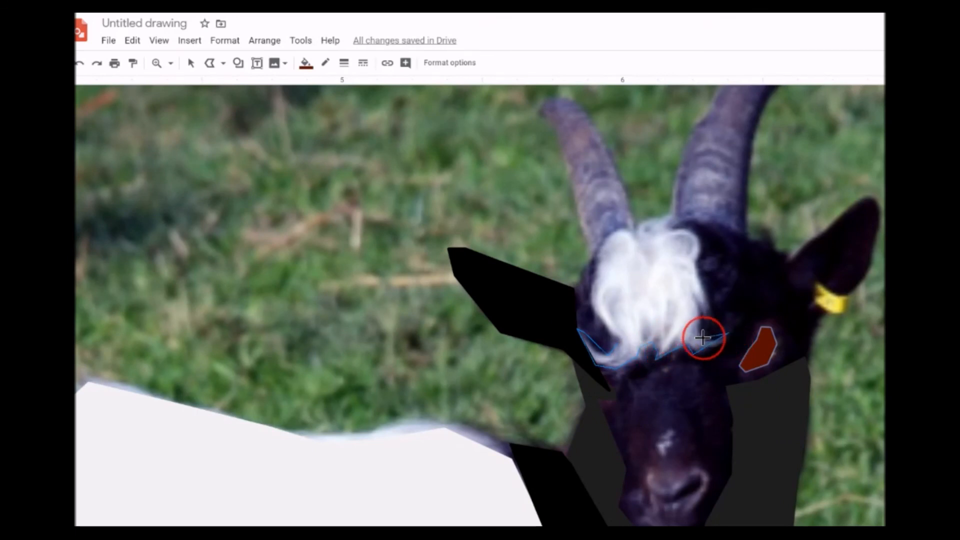
left_click(694, 306)
left_click(704, 320)
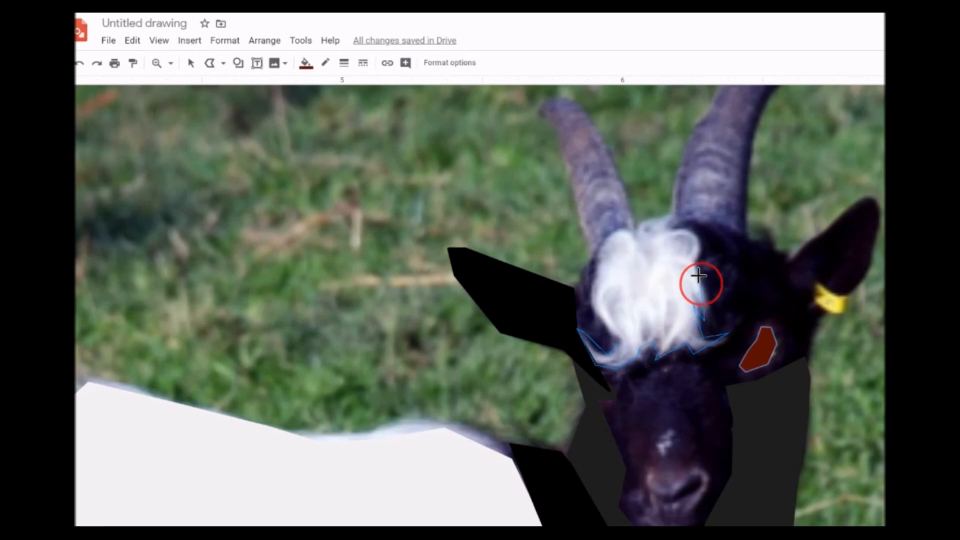
left_click(698, 265)
left_click(697, 248)
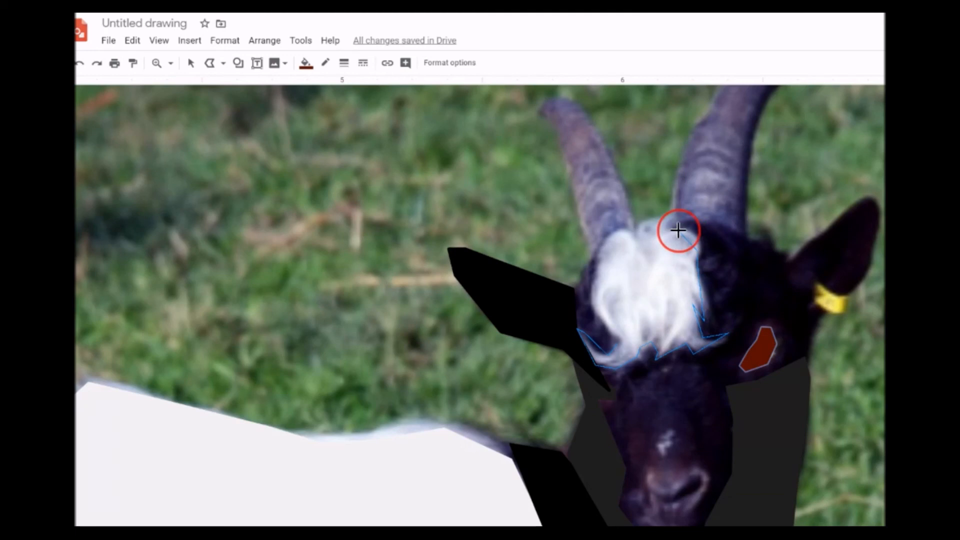
left_click(675, 219)
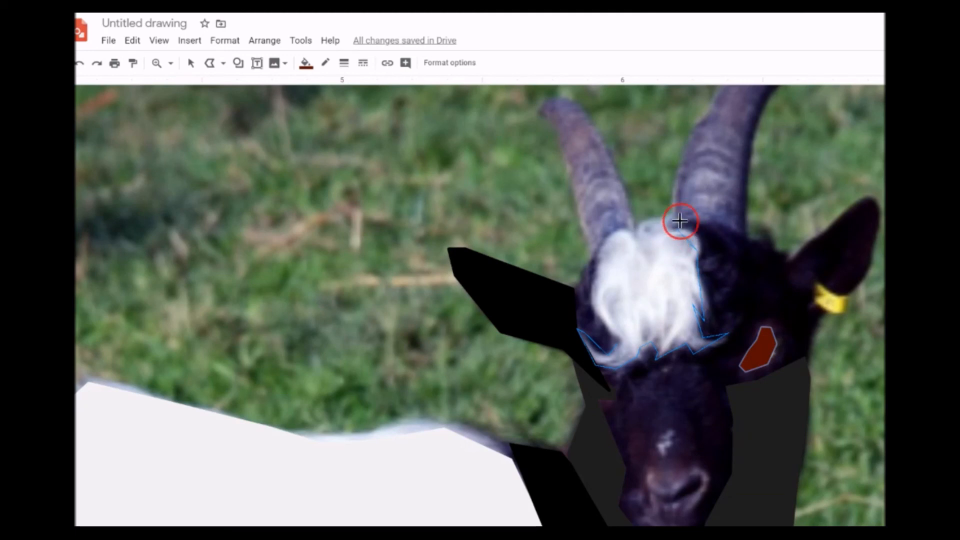
left_click(640, 229)
left_click(611, 234)
left_click(597, 260)
left_click(593, 297)
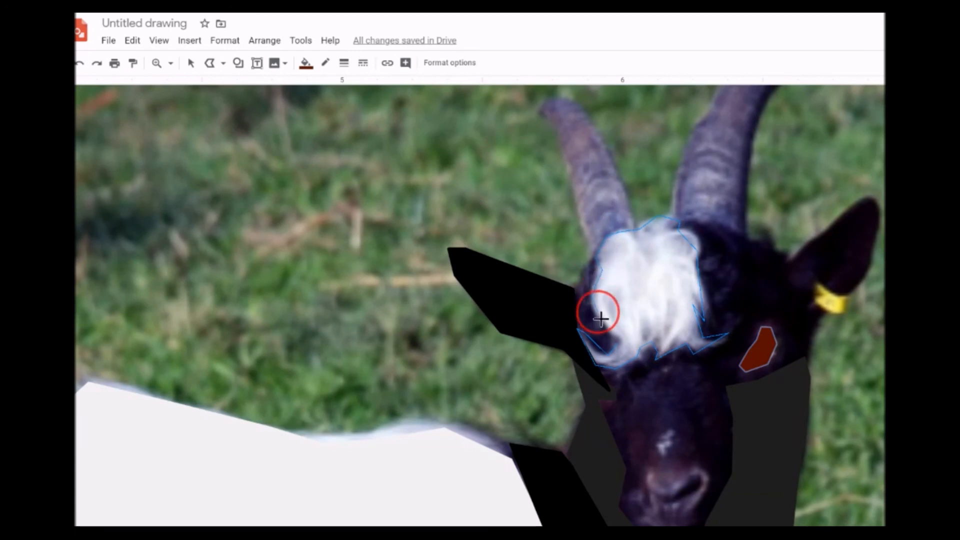
left_click(617, 346)
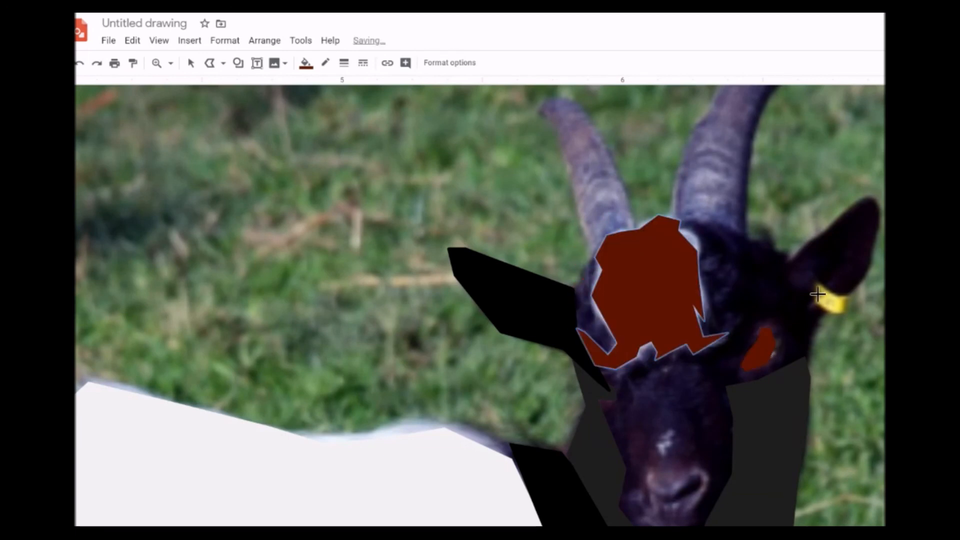
- Fill the forelock shape with white and make its outline transparent
left_click(307, 73)
left_click(441, 131)
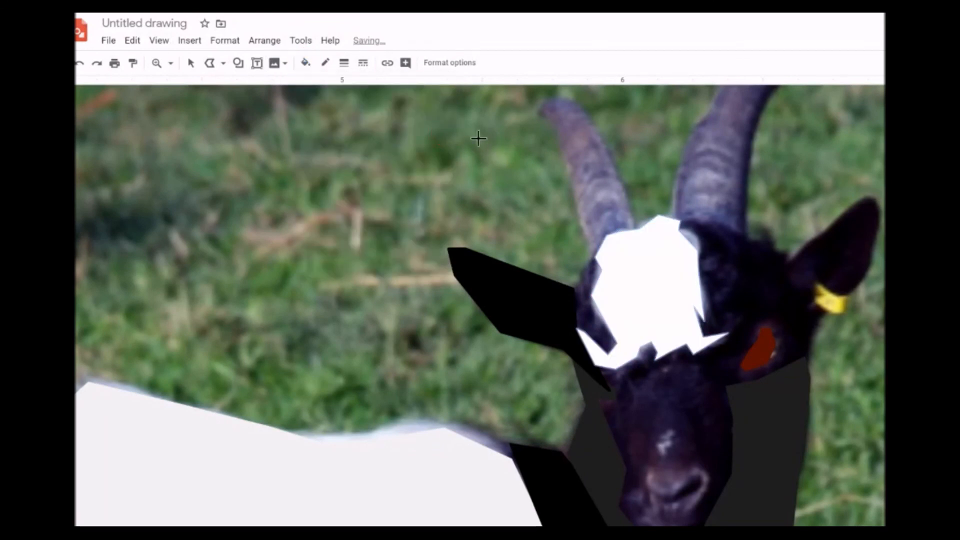
left_click(325, 63)
left_click(343, 88)
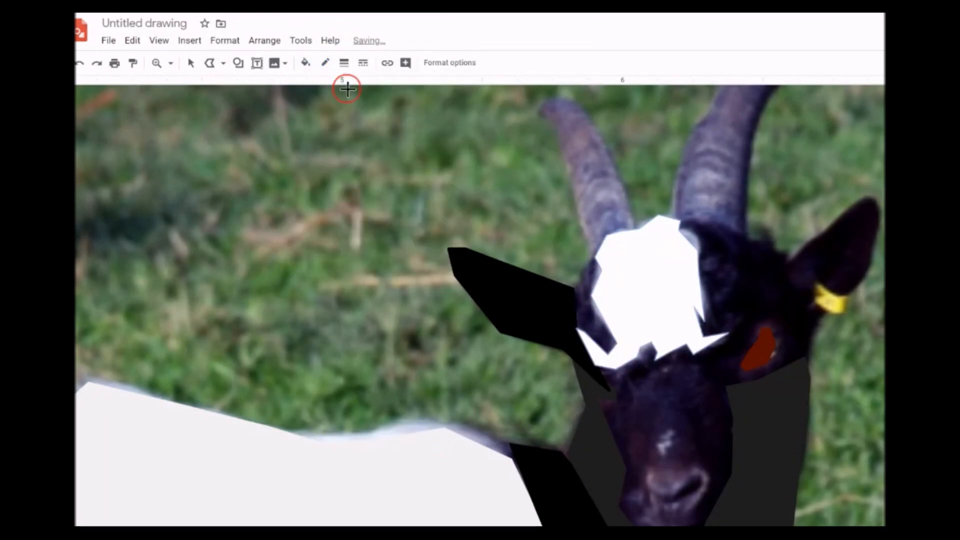
scroll(567, 309, "up", 3)
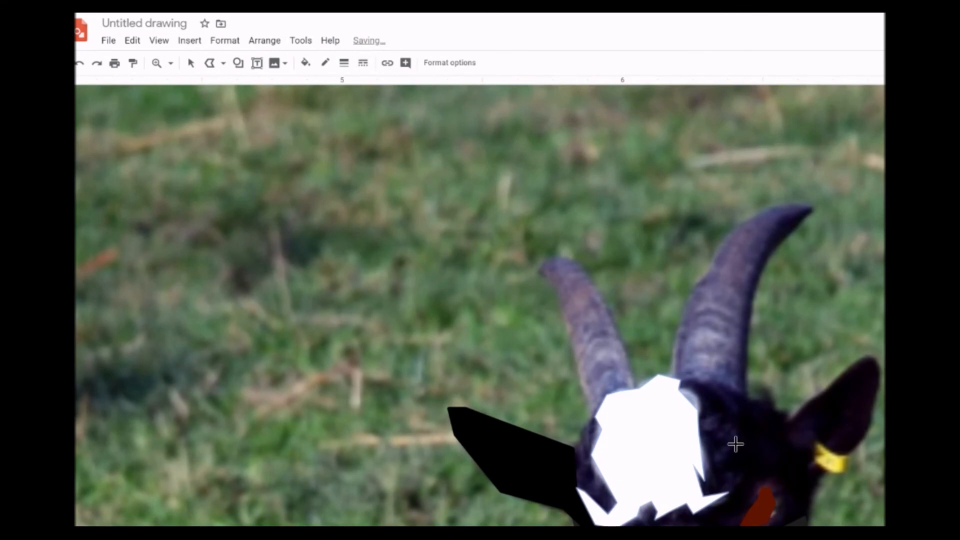
scroll(736, 444, "down", 6)
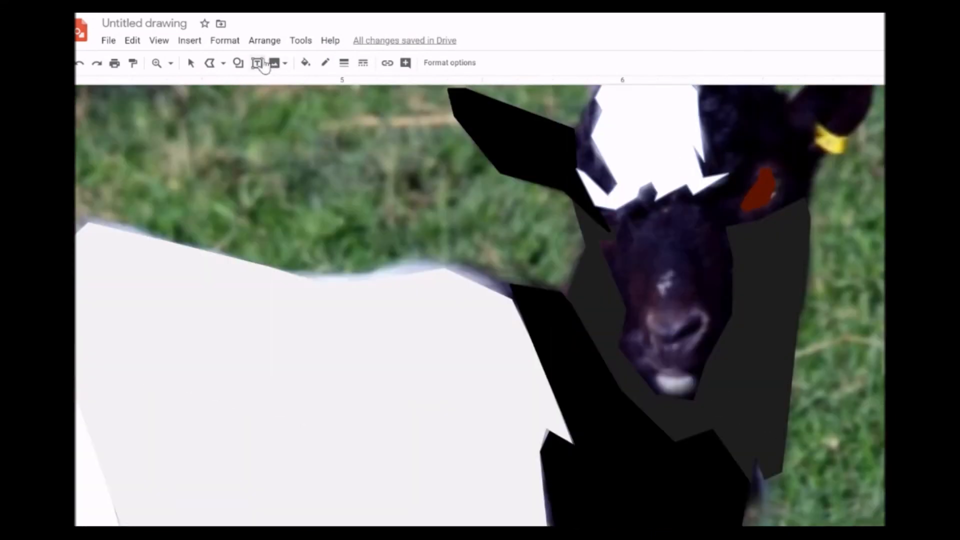
left_click(258, 63)
- Trace the smaller horn beside the untagged ear as a closed polyline and fill it with medium grey
scroll(327, 145, "up", 5)
left_click(190, 63)
left_click(714, 319)
left_click(214, 70)
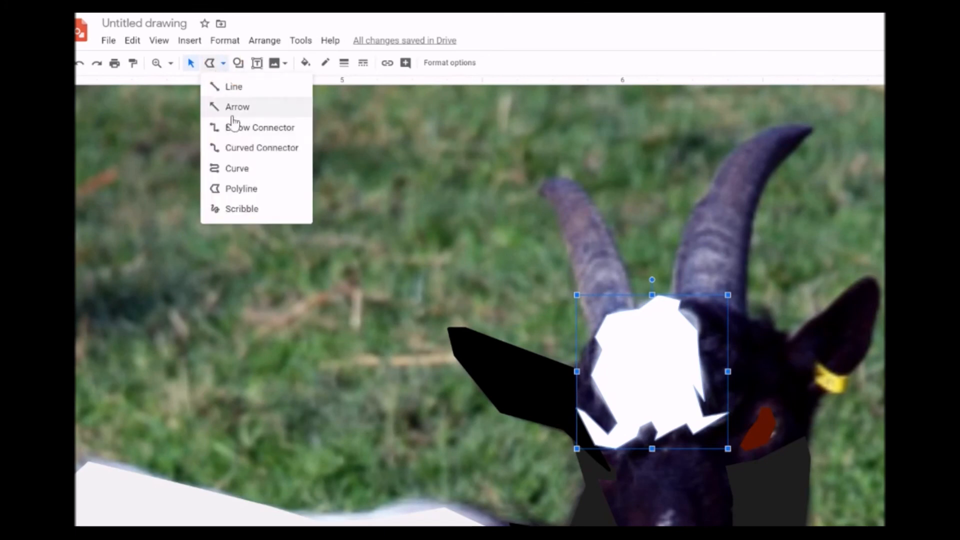
left_click(252, 188)
left_click(634, 308)
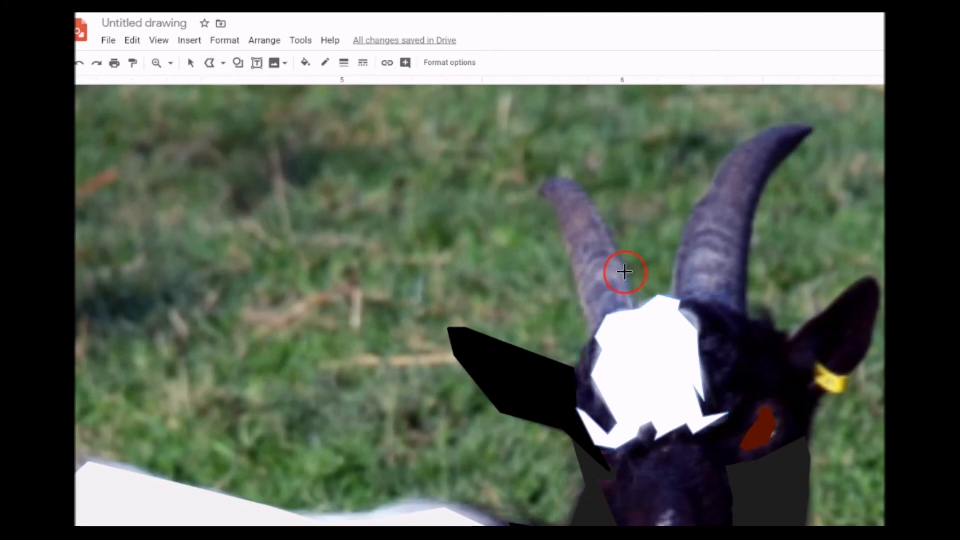
left_click(628, 273)
left_click(594, 206)
left_click(541, 192)
left_click(554, 199)
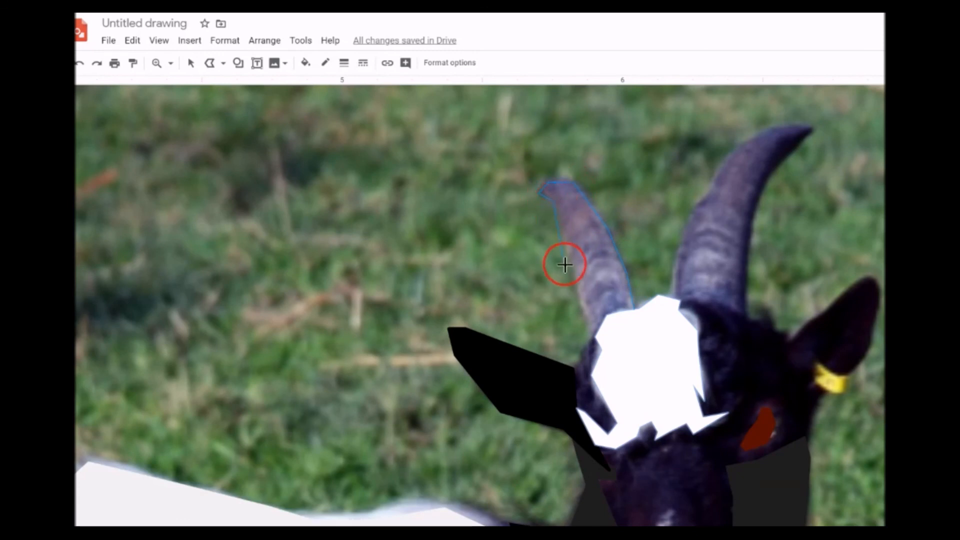
left_click(595, 338)
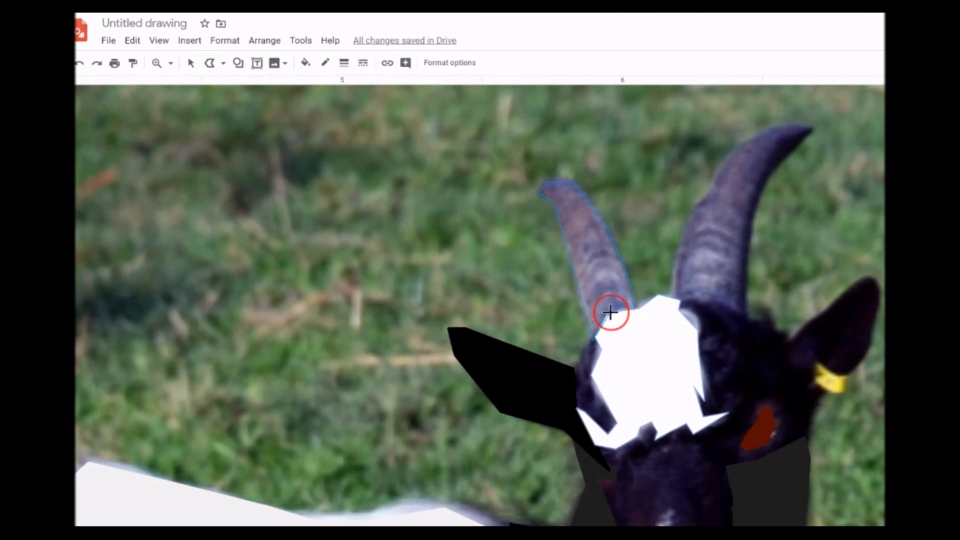
left_click(634, 308)
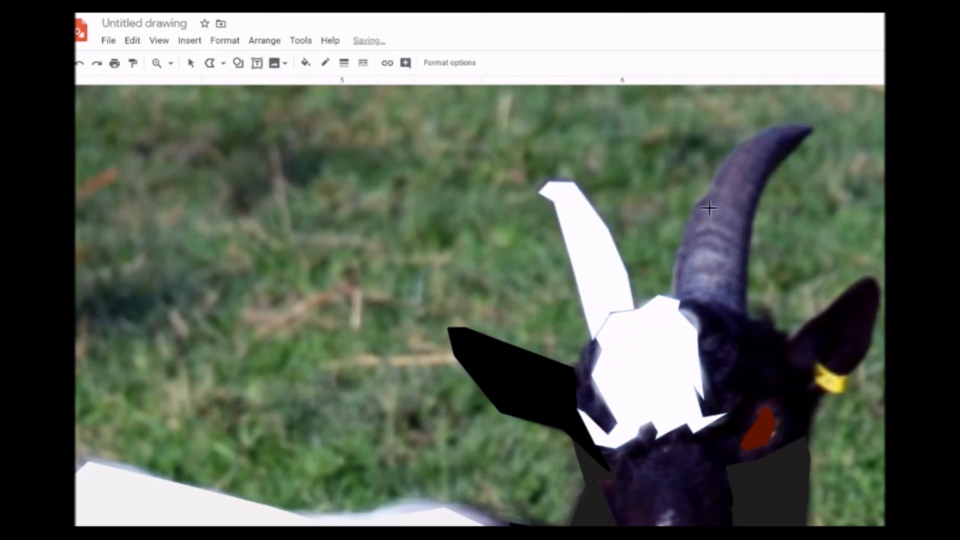
left_click(305, 63)
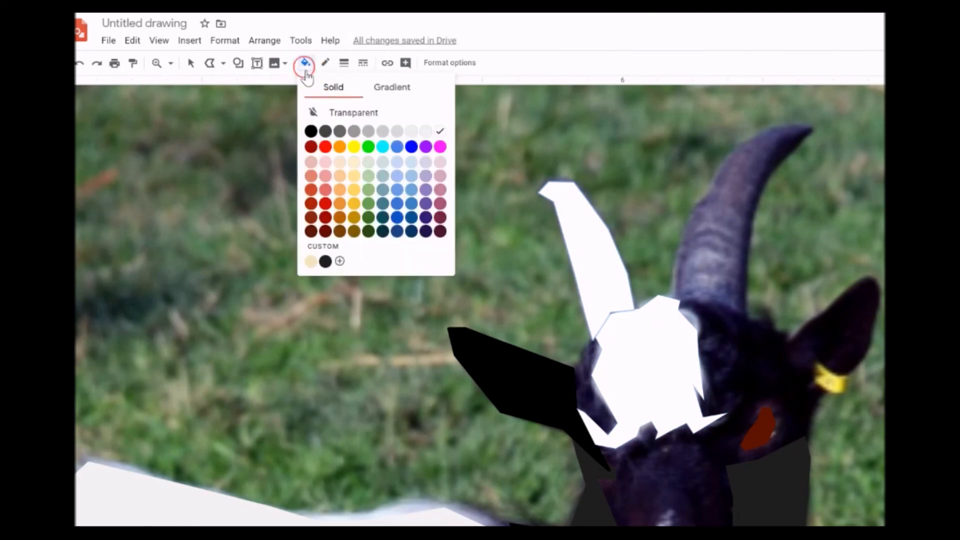
left_click(355, 131)
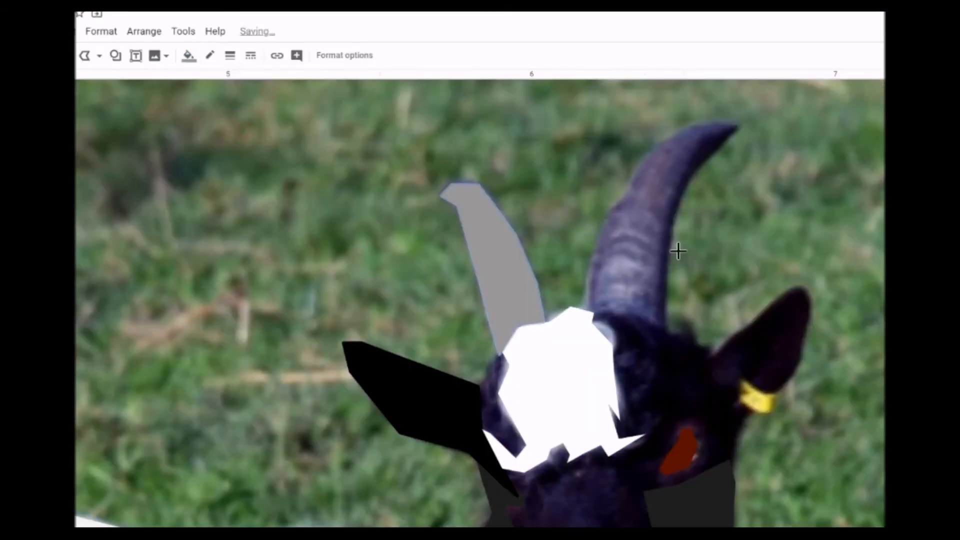
- Trace the larger horn and the head side with the tagged ear, skirting the eye, as closed polylines, and fill the head side black
mouse_move(586, 307)
left_mouse_down()
mouse_move(594, 246)
mouse_move(634, 166)
mouse_move(692, 127)
mouse_move(740, 125)
mouse_move(670, 215)
mouse_move(655, 280)
mouse_move(663, 329)
mouse_move(608, 306)
mouse_move(586, 308)
mouse_move(595, 311)
mouse_move(588, 326)
mouse_move(619, 347)
mouse_move(622, 424)
mouse_move(610, 408)
mouse_move(618, 434)
mouse_move(647, 435)
mouse_move(616, 457)
mouse_move(641, 495)
mouse_move(698, 475)
mouse_move(692, 467)
mouse_move(669, 475)
mouse_move(656, 463)
mouse_move(679, 436)
mouse_move(692, 457)
left_mouse_up()
left_click(693, 460)
left_click(704, 473)
left_click(738, 462)
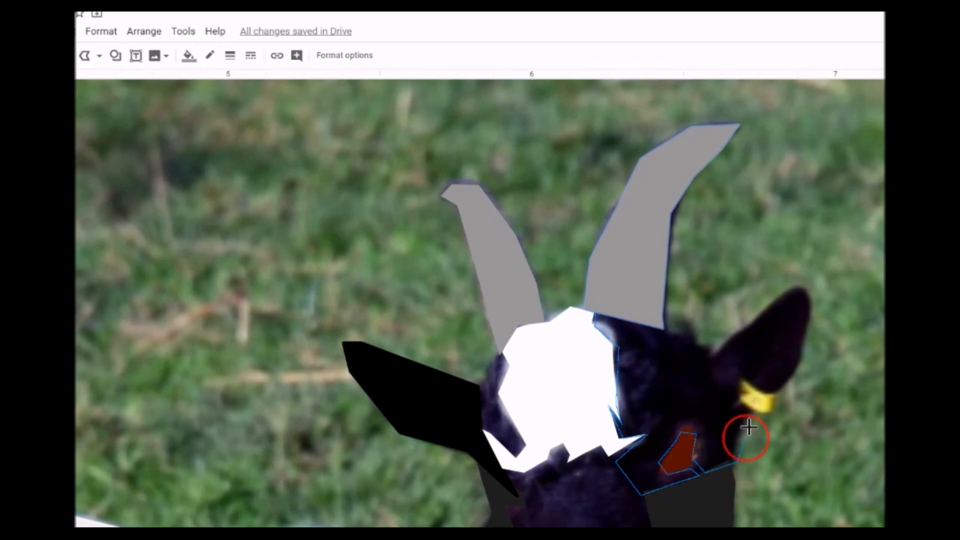
left_click(755, 411)
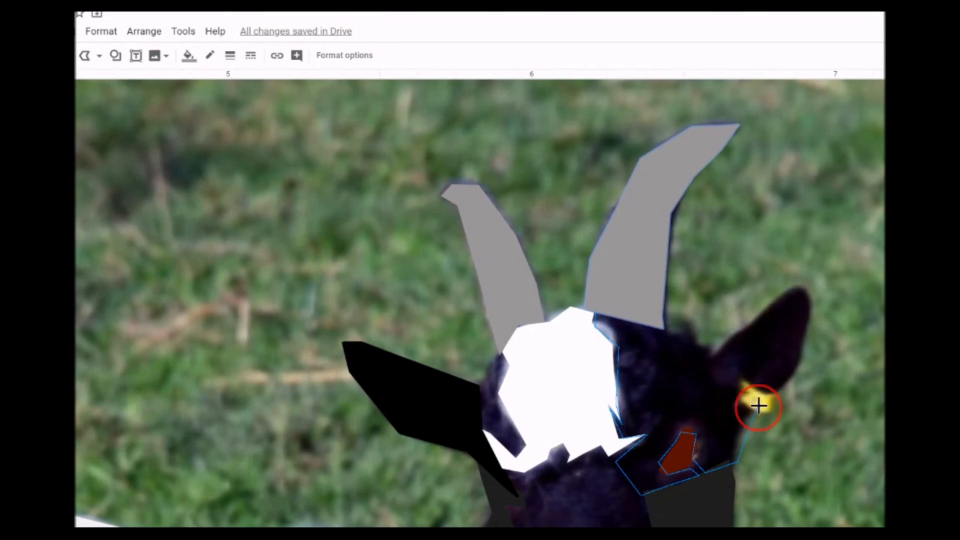
left_click(794, 367)
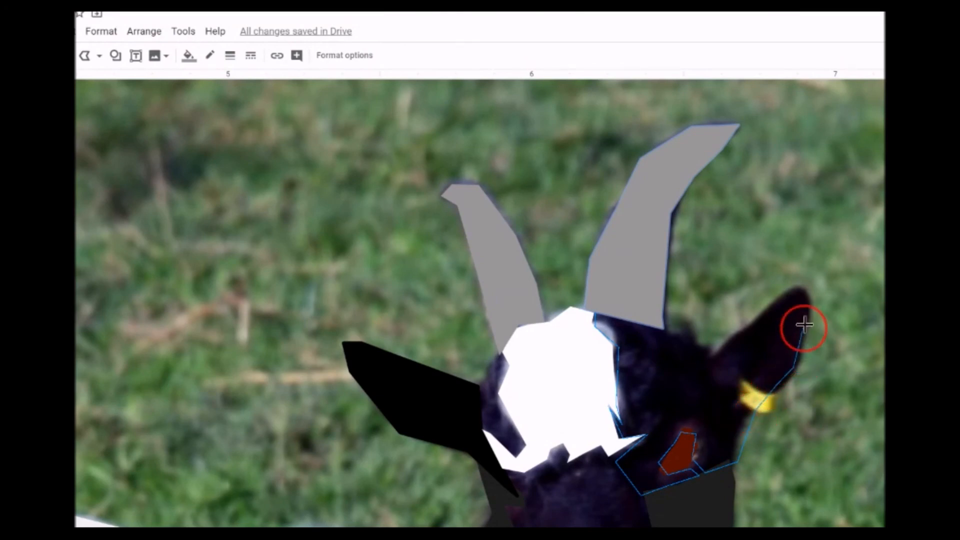
left_click(811, 303)
left_click(793, 289)
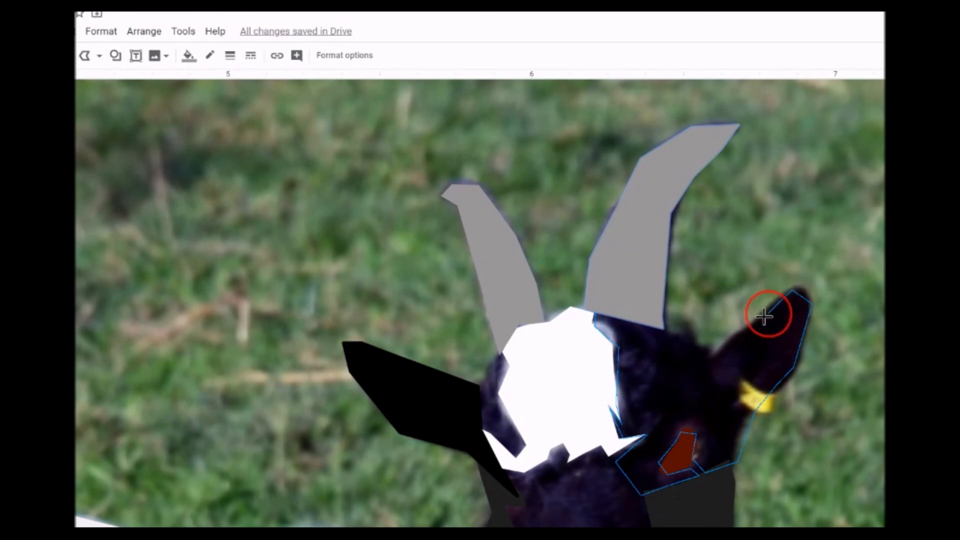
left_click(715, 350)
left_click(679, 322)
left_click(668, 341)
left_click(594, 314)
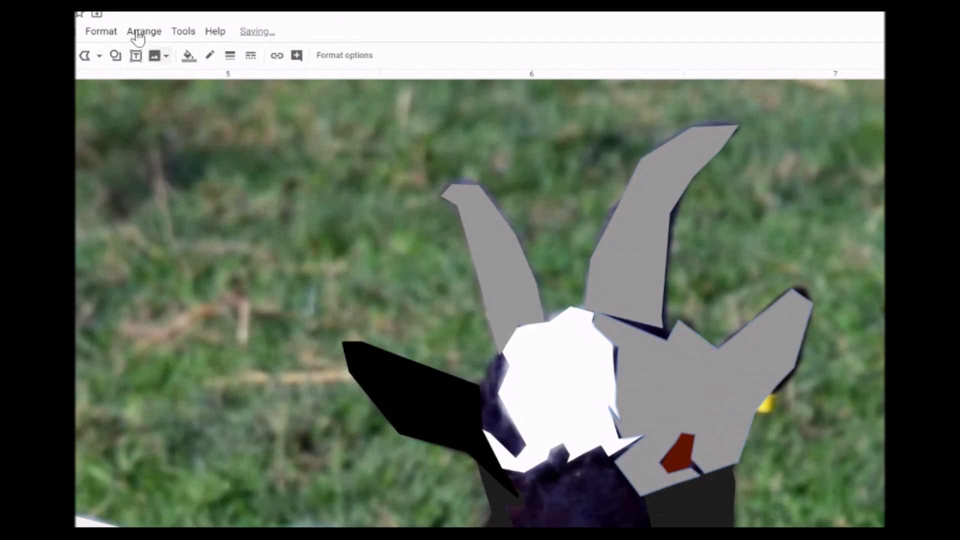
left_click(188, 56)
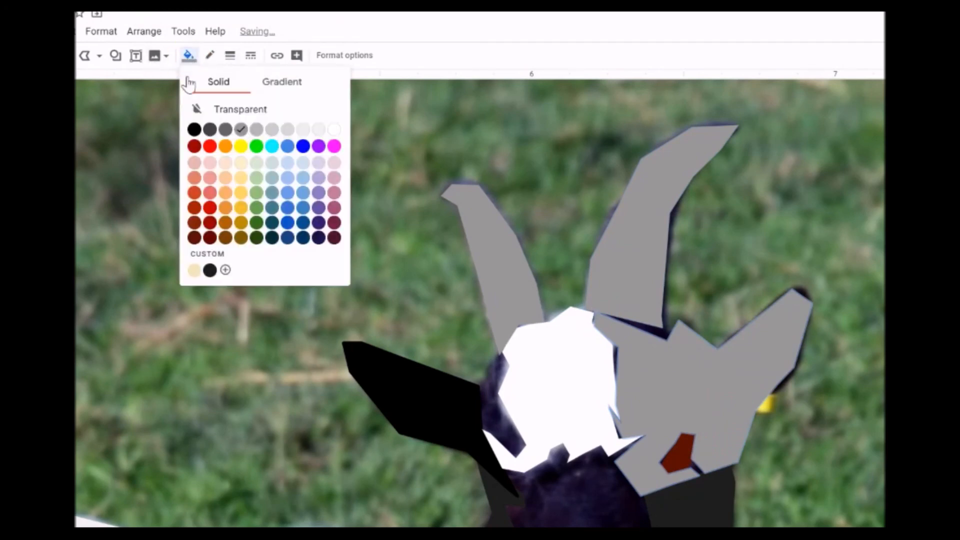
left_click(194, 130)
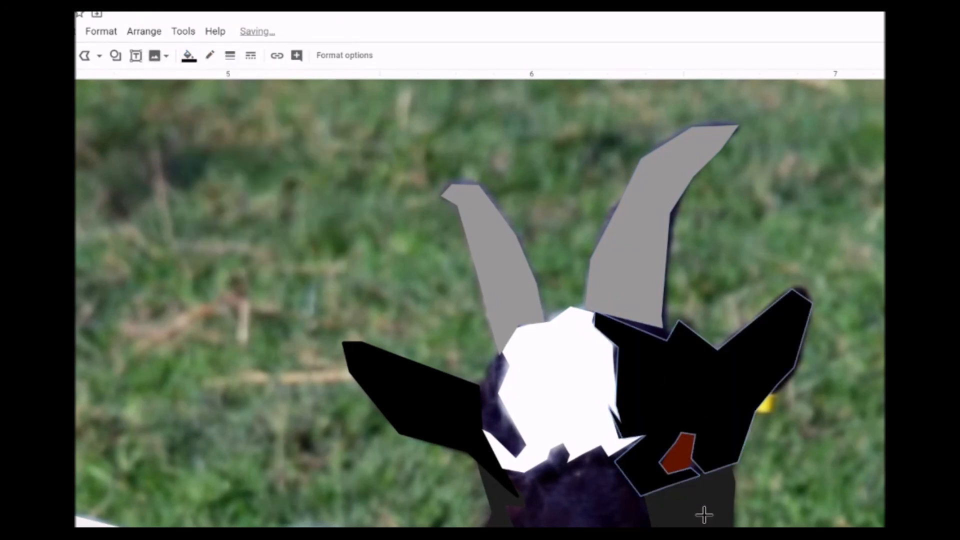
- Trace the dark patch between the untagged ear and forelock, and the face down to the pale chin, as closed black polylines
scroll(666, 477, "down", 3)
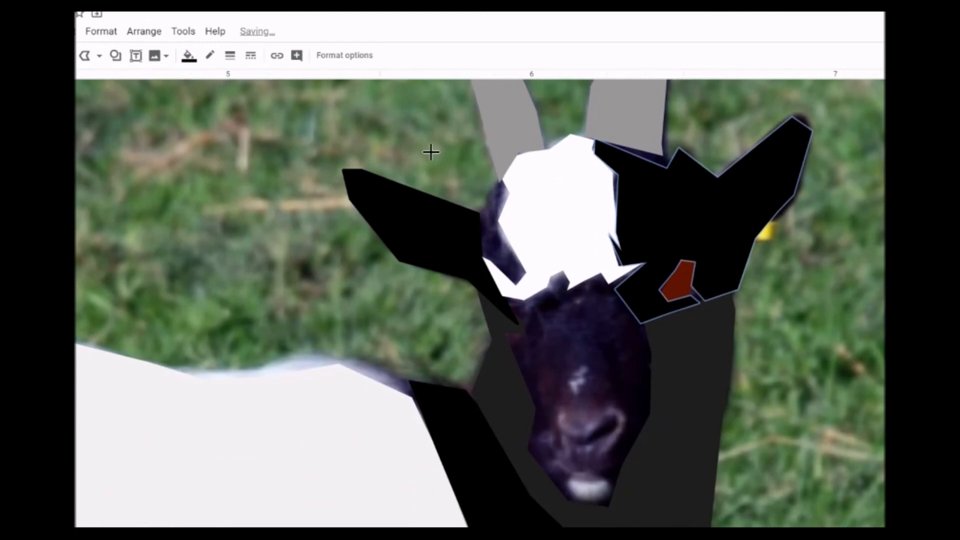
mouse_move(478, 209)
left_mouse_down()
mouse_move(499, 179)
mouse_move(508, 196)
mouse_move(485, 226)
mouse_move(496, 224)
mouse_move(527, 278)
mouse_move(518, 283)
mouse_move(481, 256)
mouse_move(476, 209)
left_mouse_up()
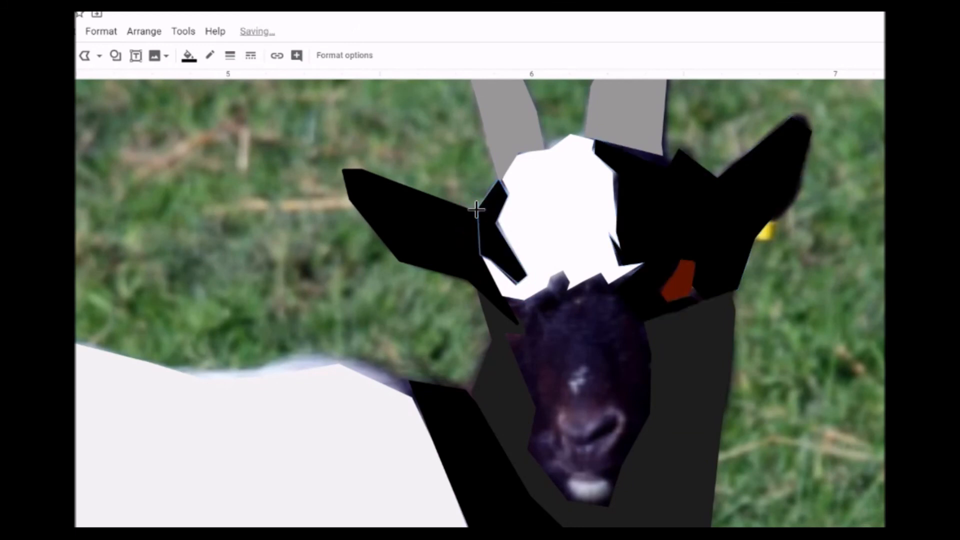
mouse_move(502, 299)
left_mouse_down()
mouse_move(540, 306)
mouse_move(531, 304)
mouse_move(560, 271)
mouse_move(567, 291)
mouse_move(607, 269)
mouse_move(606, 283)
mouse_move(630, 296)
mouse_move(631, 319)
mouse_move(642, 322)
mouse_move(654, 356)
mouse_move(650, 396)
mouse_move(599, 505)
mouse_move(605, 477)
mouse_move(577, 474)
mouse_move(562, 491)
mouse_move(531, 452)
mouse_move(540, 411)
mouse_move(511, 342)
mouse_move(524, 326)
mouse_move(501, 297)
left_mouse_up()
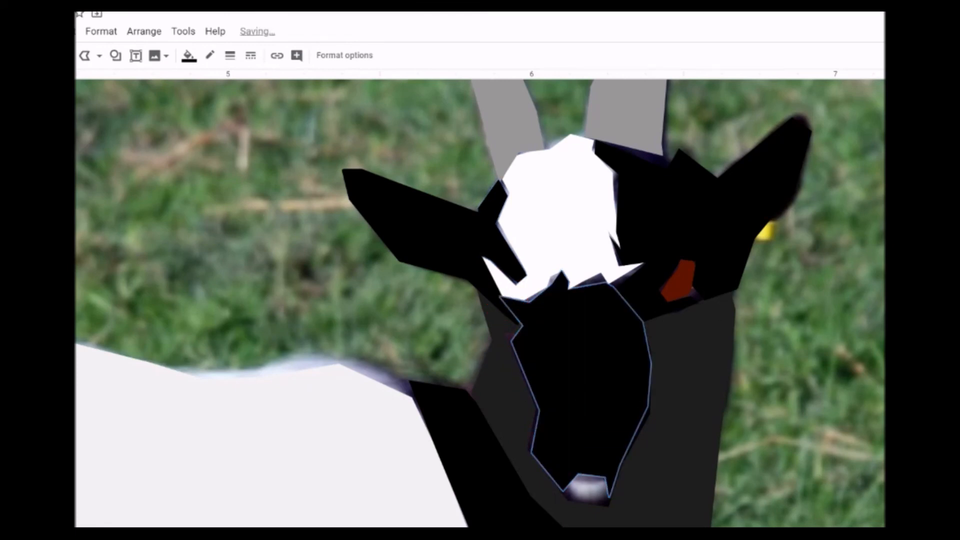
- Trace the pale chin patch as a small closed polyline and fill it with white
left_click(580, 502)
mouse_move(580, 501)
left_mouse_down()
mouse_move(598, 501)
mouse_move(600, 488)
mouse_move(574, 487)
mouse_move(581, 480)
mouse_move(570, 488)
left_mouse_up()
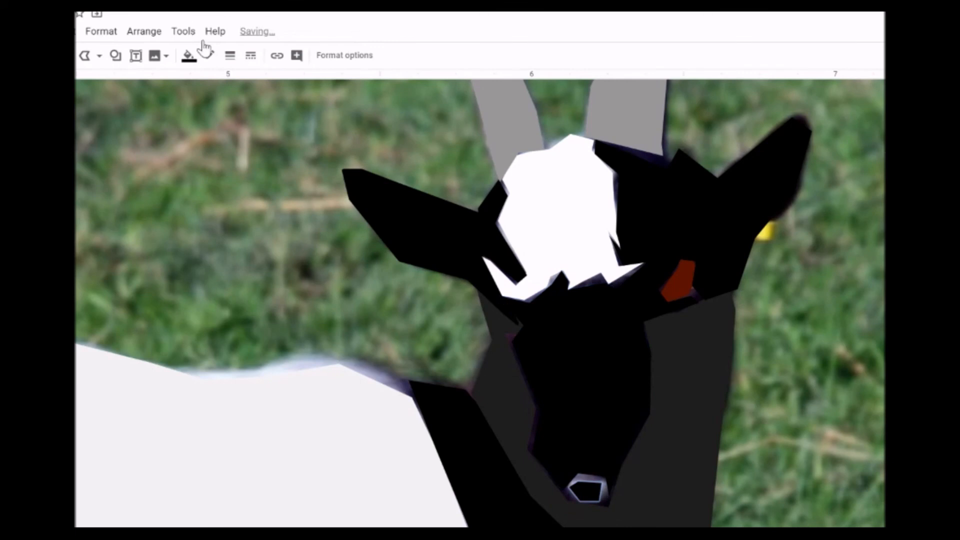
left_click(189, 55)
left_click(333, 128)
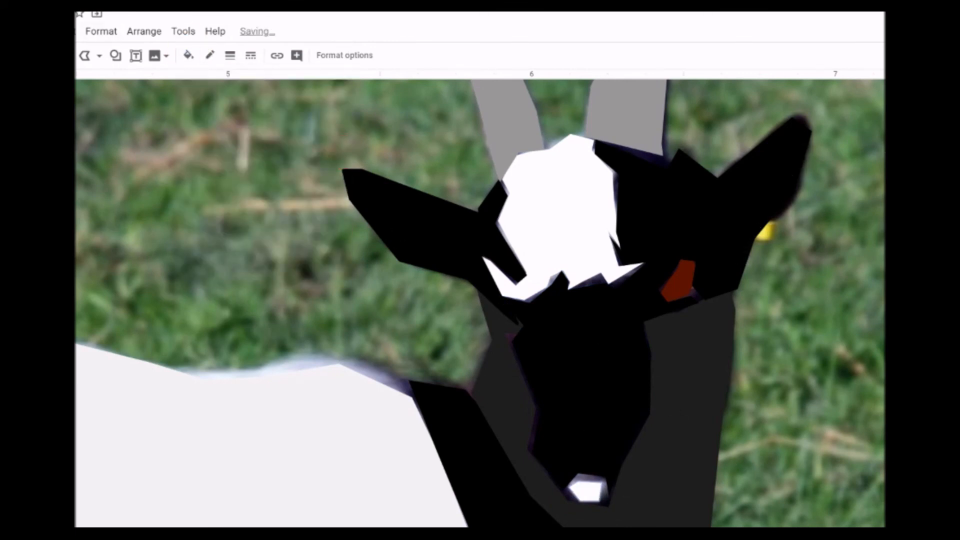
- Draw a tiny circle on the reddish-brown eye and fill it with white
scroll(593, 237, "up", 4)
scroll(594, 238, "down", 6)
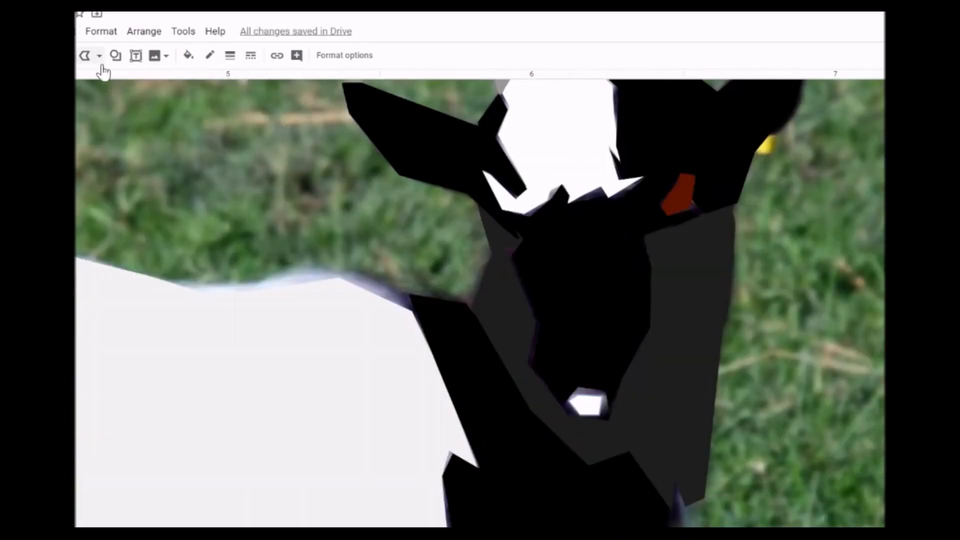
left_click(116, 57)
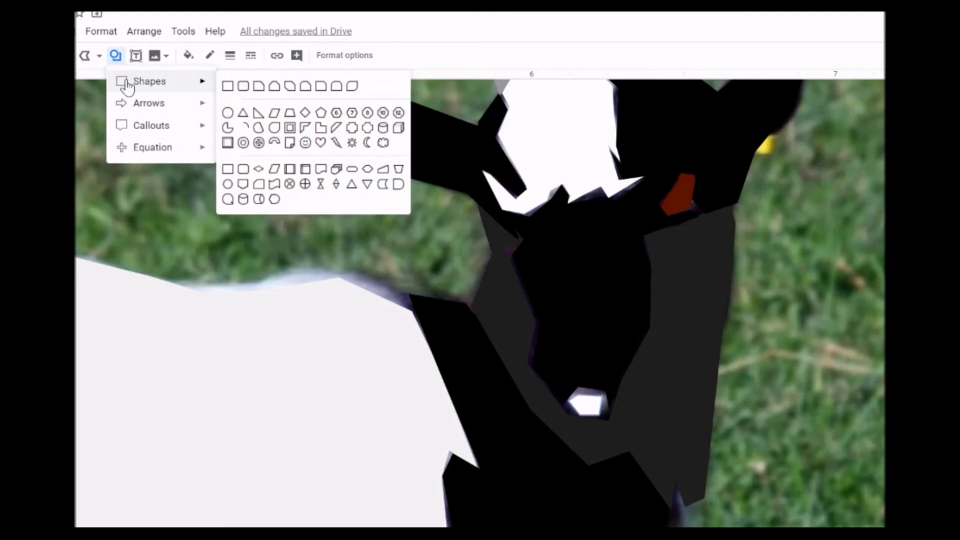
left_click(228, 112)
left_click_drag(680, 195, 671, 184)
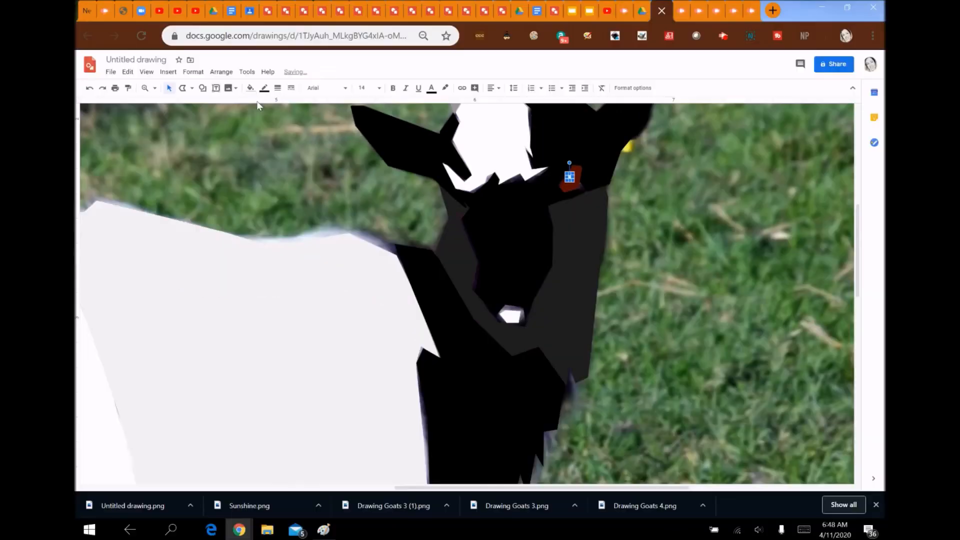
left_click(189, 56)
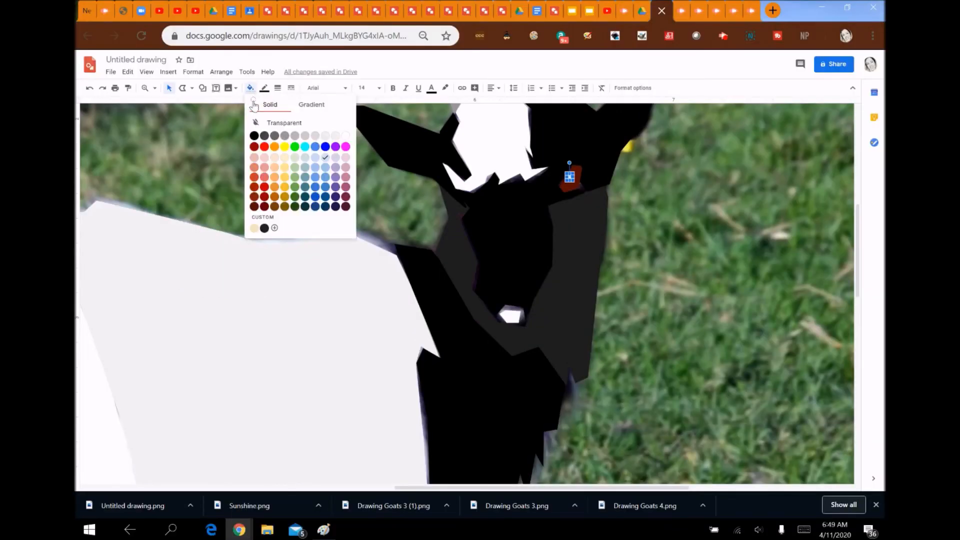
left_click(346, 135)
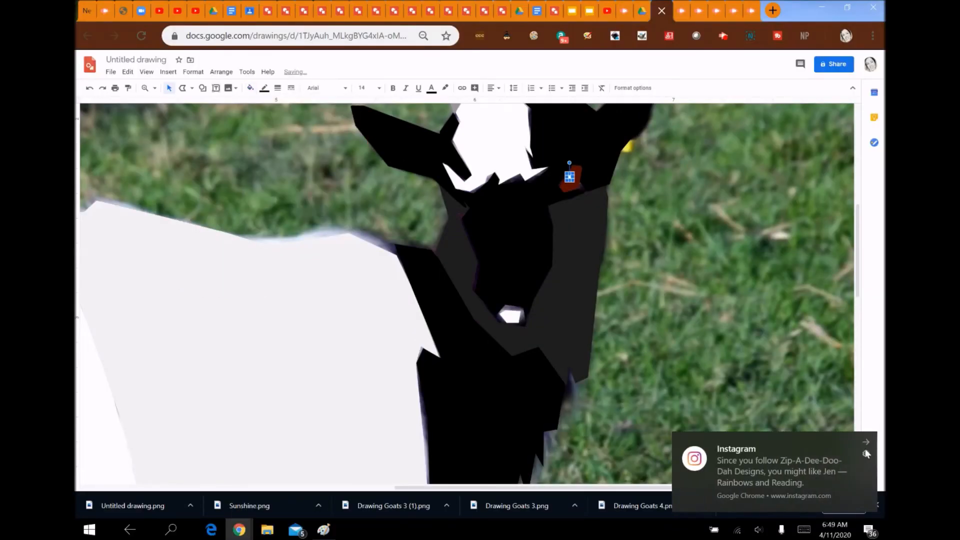
left_click(867, 443)
left_click(600, 275)
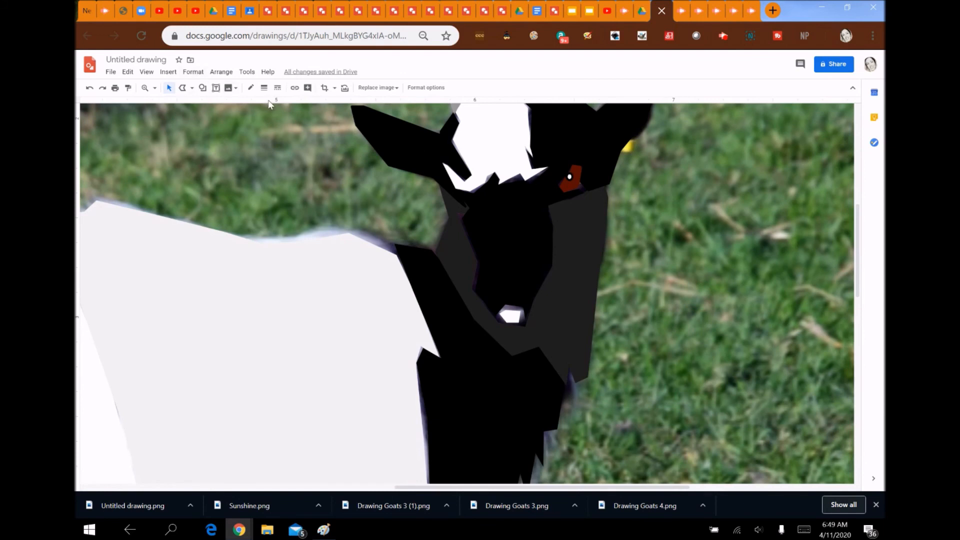
- Duplicate the white eye circle and place the copy just below the original, still on the eye
left_click(171, 89)
left_click(569, 175)
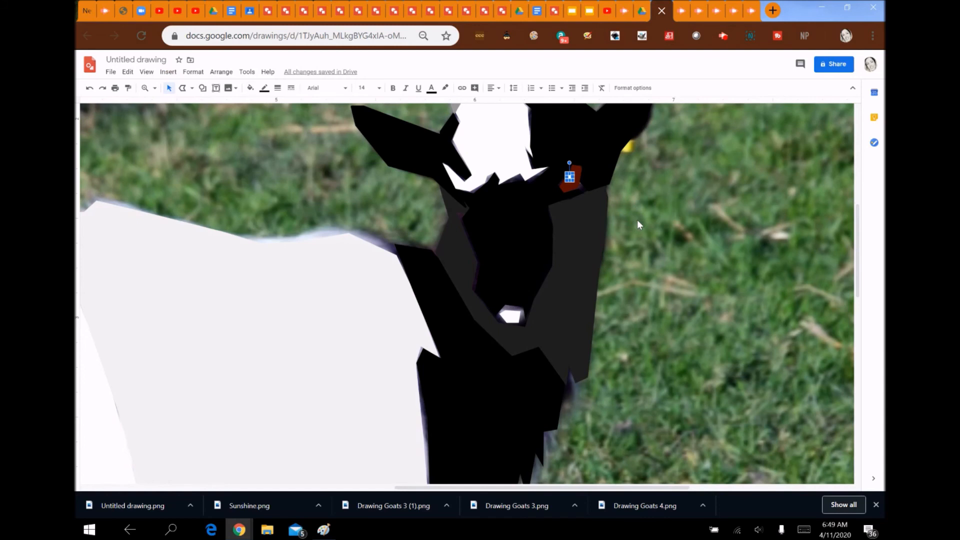
key("ctrl+d")
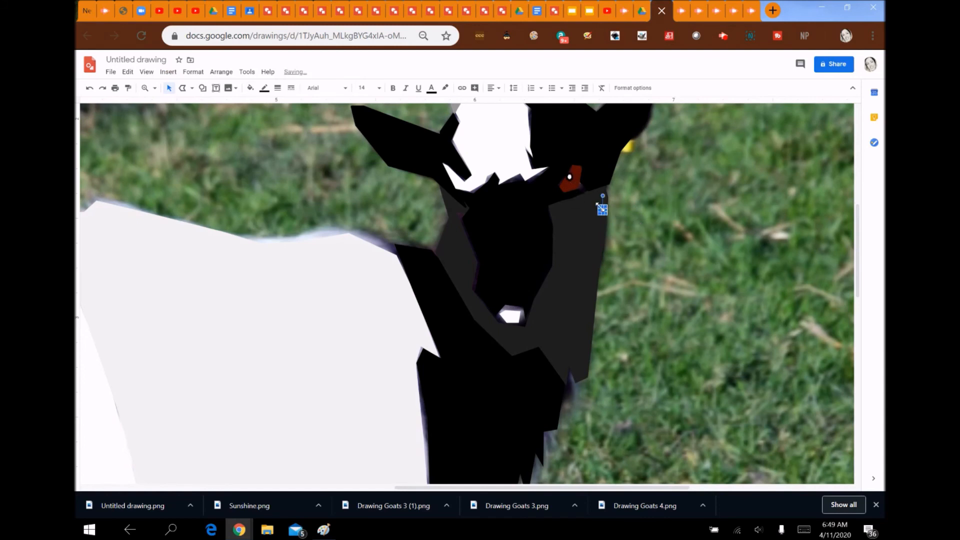
left_click_drag(603, 210, 576, 186)
left_click(669, 202)
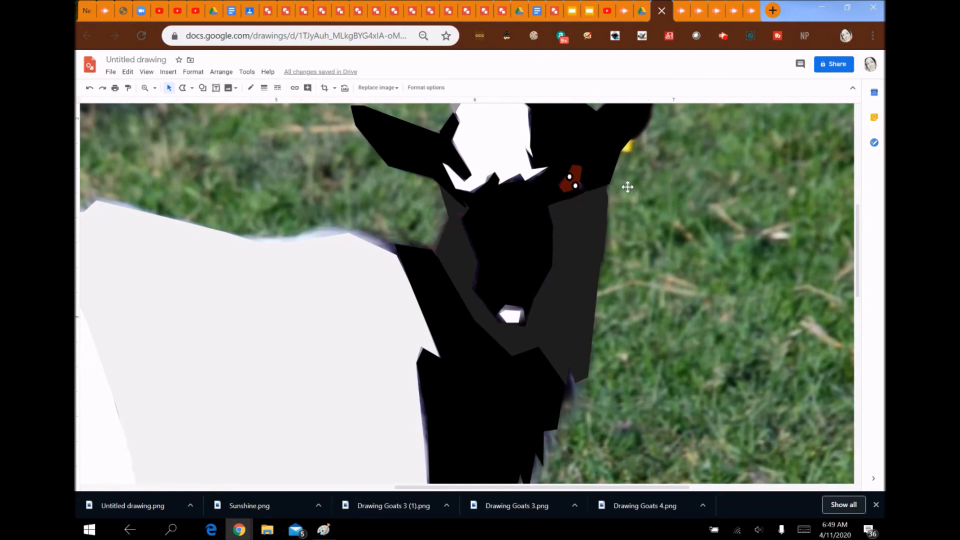
- Stretch the white chin patch slightly upward to cover the exposed photo above it
left_click(515, 316)
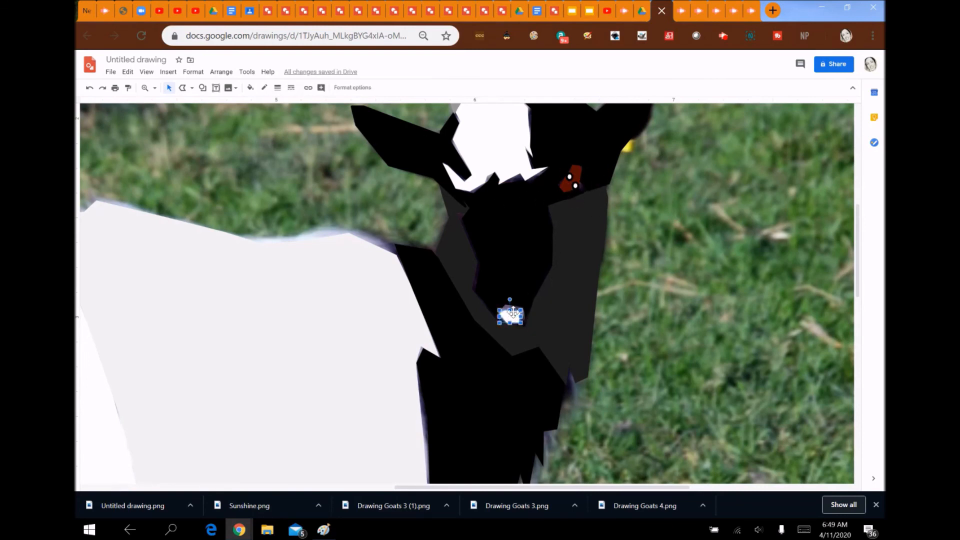
left_click_drag(511, 311, 510, 303)
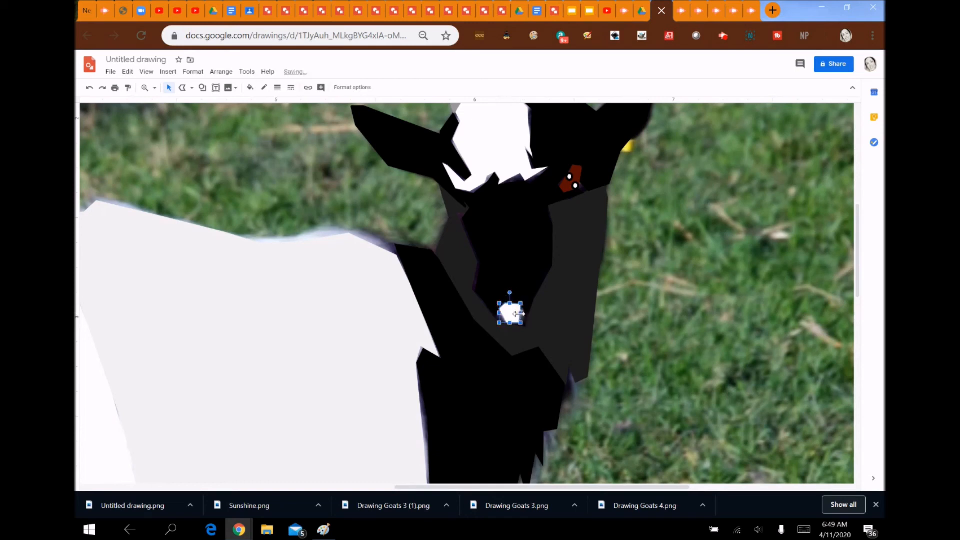
left_click(573, 321)
left_click(700, 318)
scroll(692, 378, "down", 3)
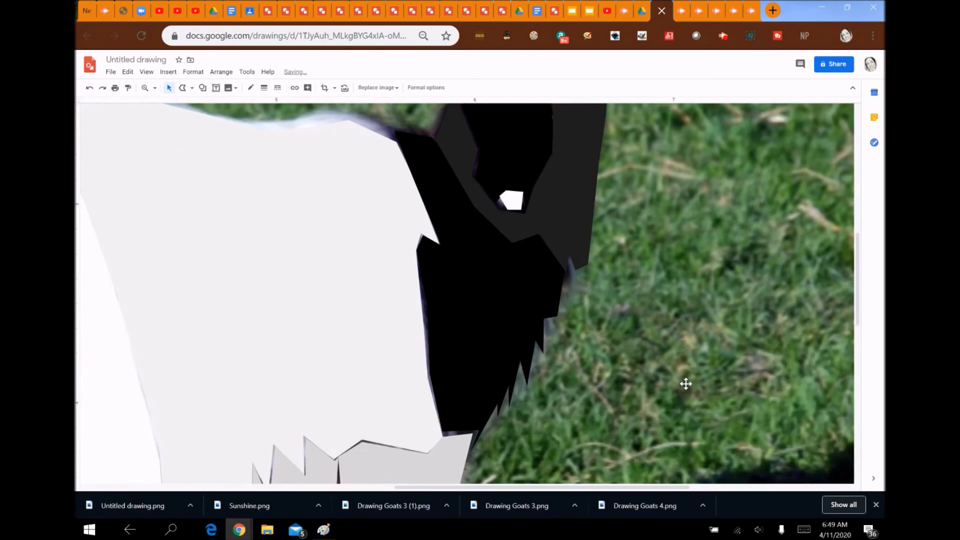
- Stretch the two front leg shapes slightly upward to cover the photo edges showing beneath the body
scroll(686, 384, "down", 9)
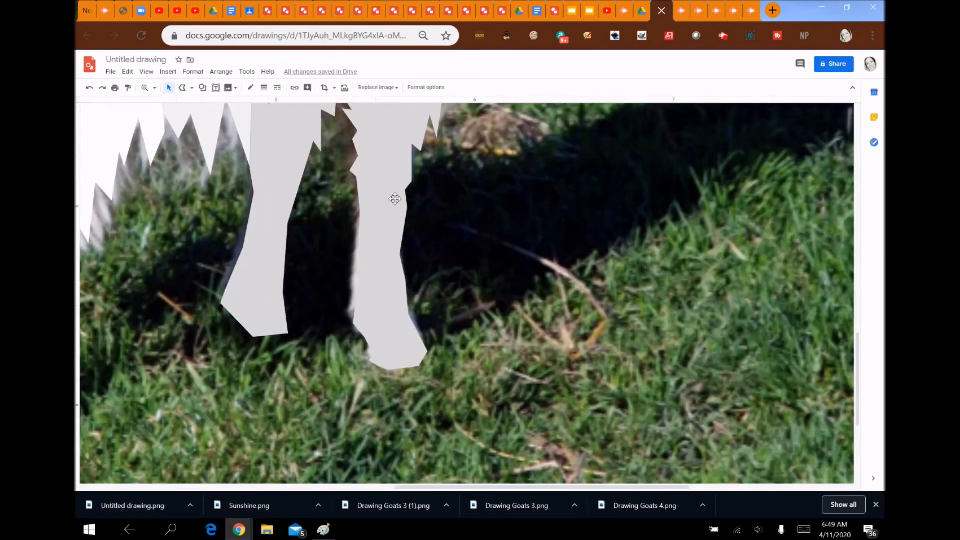
left_click(395, 200)
scroll(463, 251, "up", 3)
left_click_drag(404, 208, 402, 200)
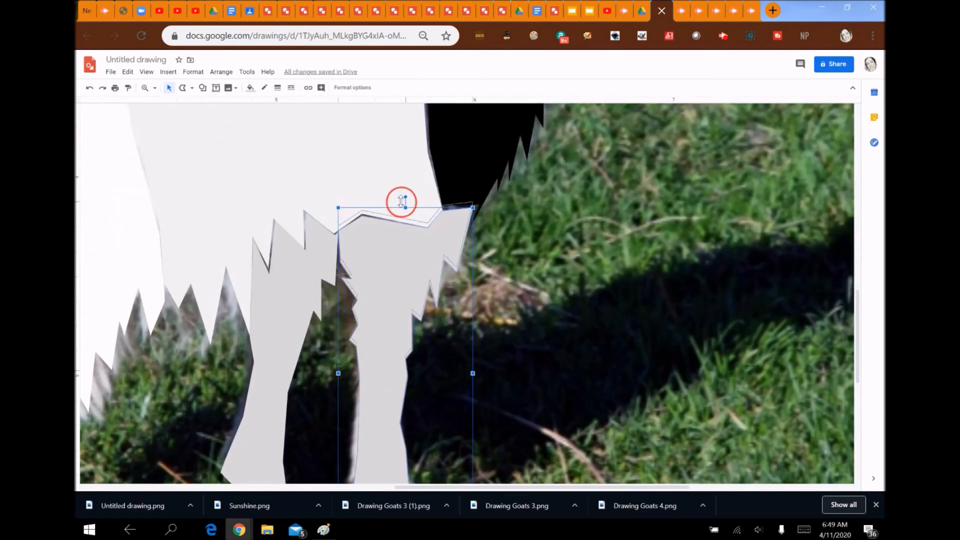
left_click(505, 289)
scroll(500, 295, "down", 1)
left_click(275, 200)
left_click_drag(280, 156, 280, 150)
left_click(546, 272)
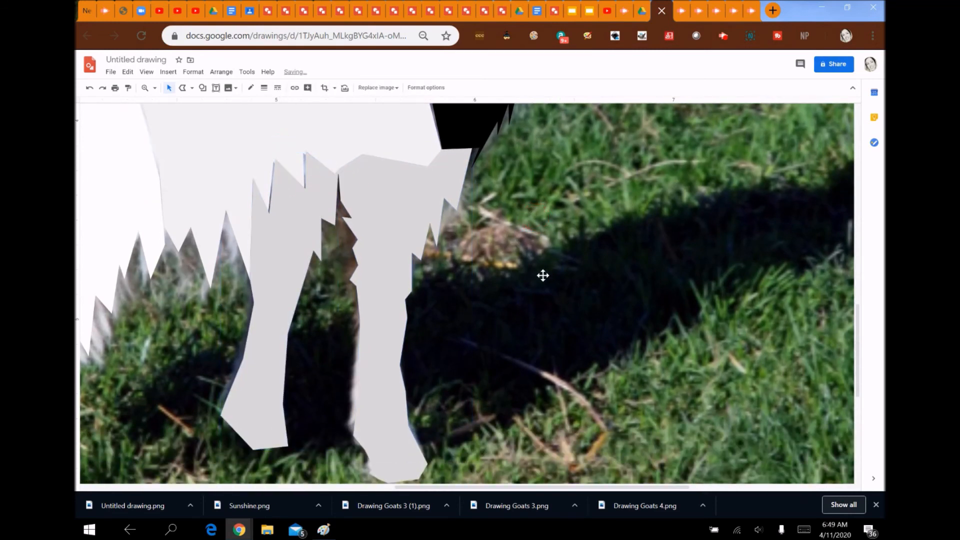
- Delete the goat reference photo from behind the traced shapes and look over the remaining illustration
scroll(537, 277, "up", 3)
scroll(535, 276, "up", 8)
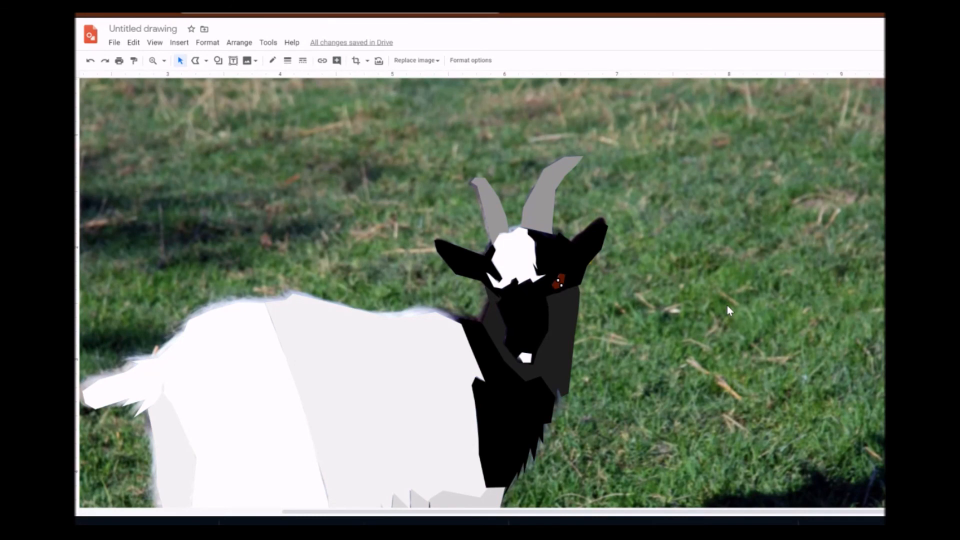
key("Delete")
scroll(718, 300, "down", 3)
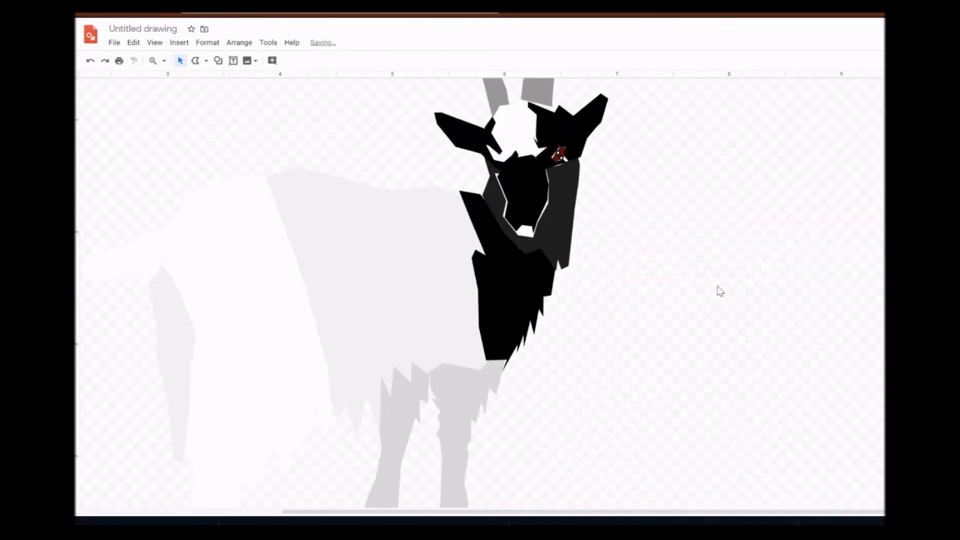
scroll(718, 290, "down", 4)
scroll(712, 287, "up", 3)
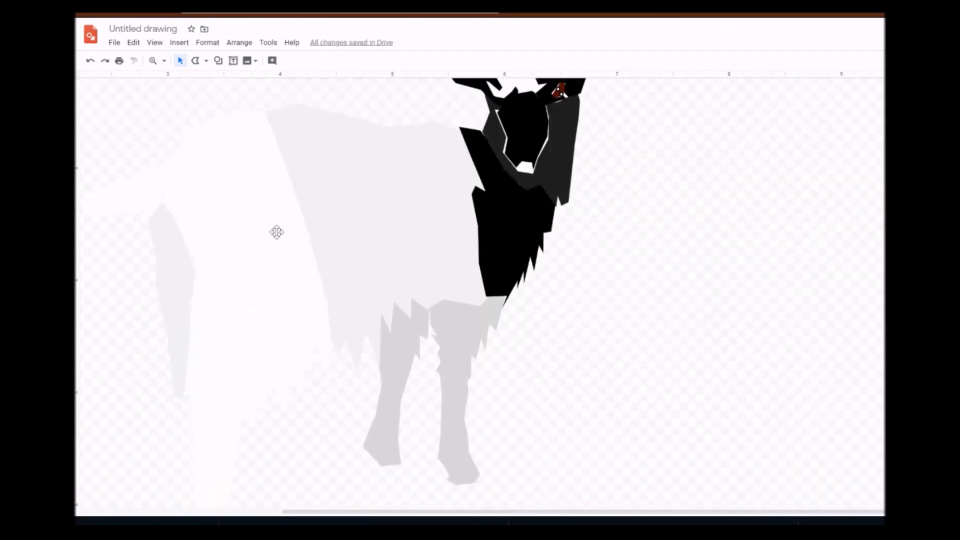
scroll(610, 269, "up", 4)
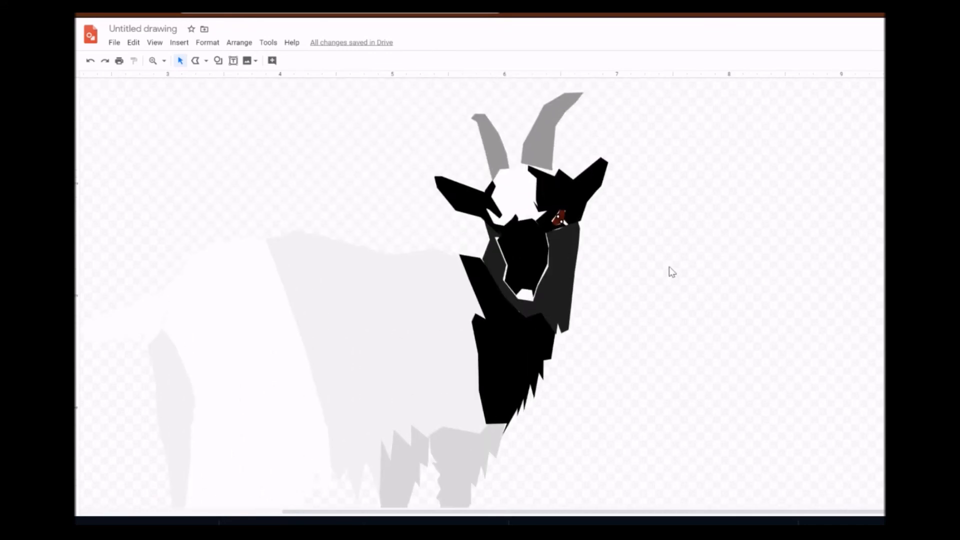
- Recolour the near-black cheek and jaw shape around the muzzle with the lighter preset dark grey
scroll(676, 273, "down", 2)
left_click(515, 266)
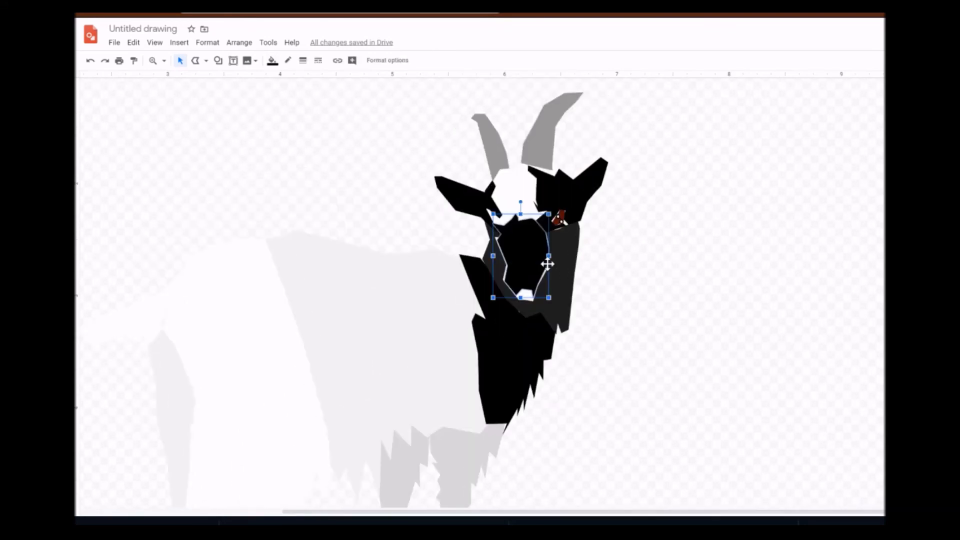
left_click(565, 269)
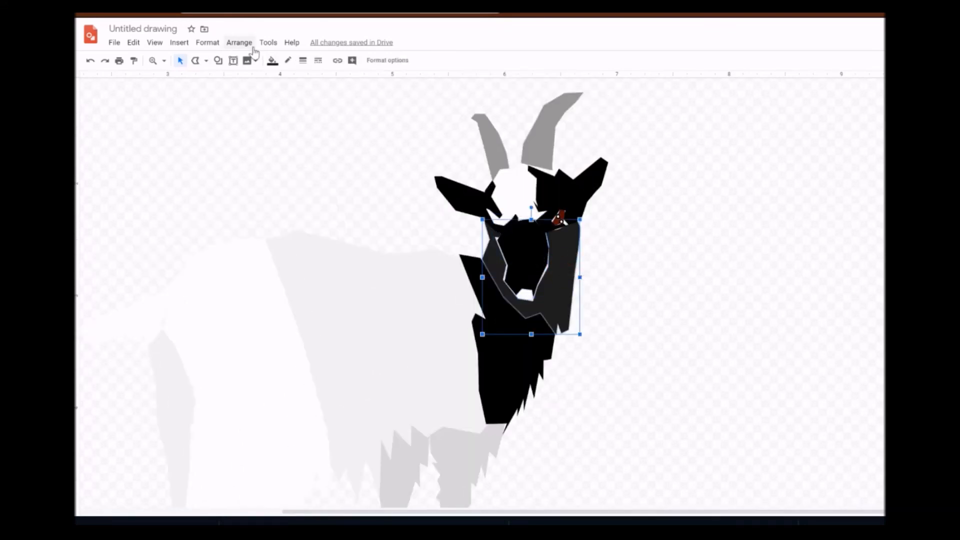
left_click(271, 62)
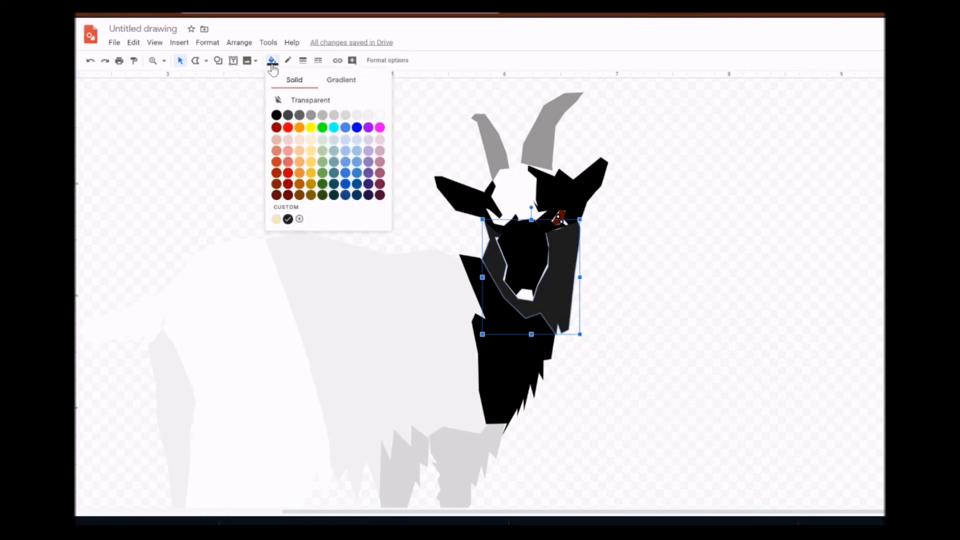
left_click(287, 115)
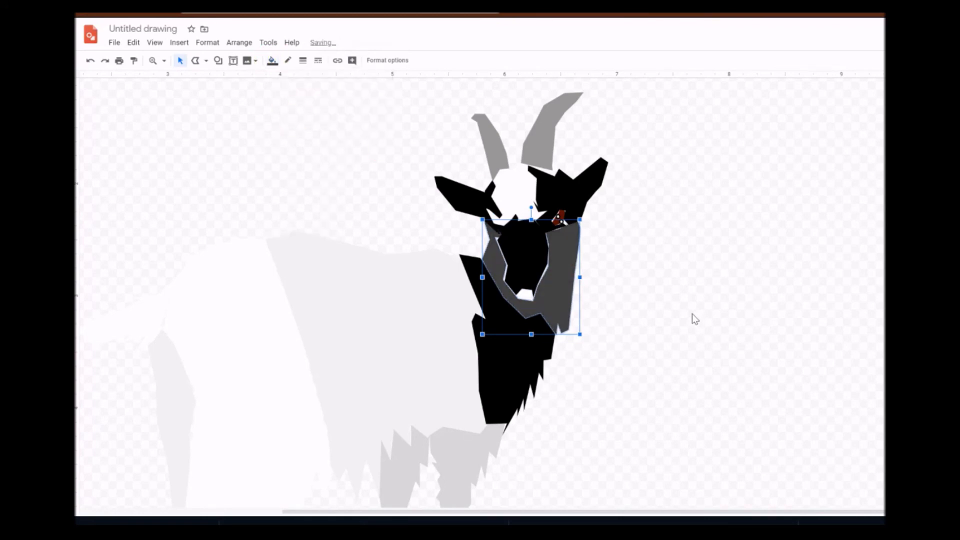
- Widen the black muzzle shape slightly on both sides to close the gaps against the grey cheek
left_click(509, 272)
left_click_drag(490, 256, 488, 255)
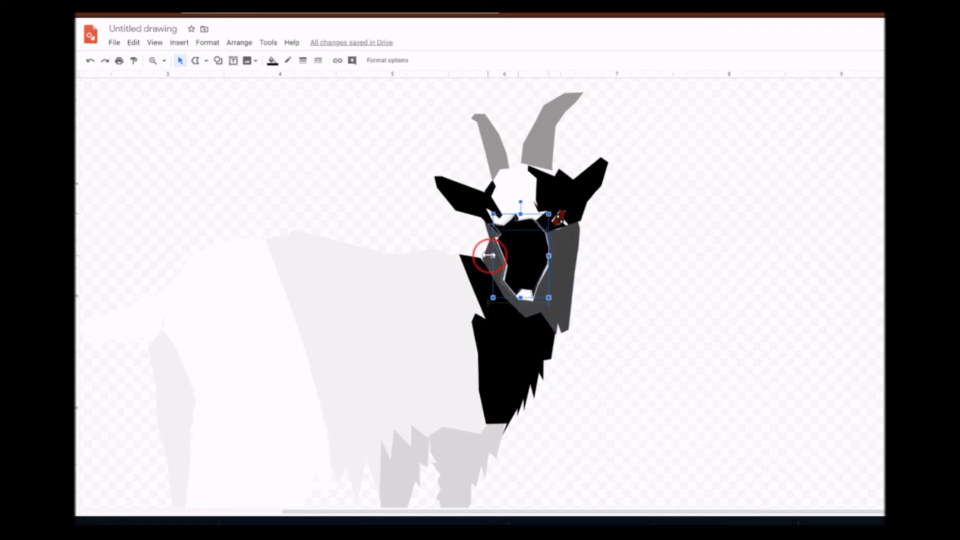
left_click_drag(548, 256, 552, 257)
left_click(650, 302)
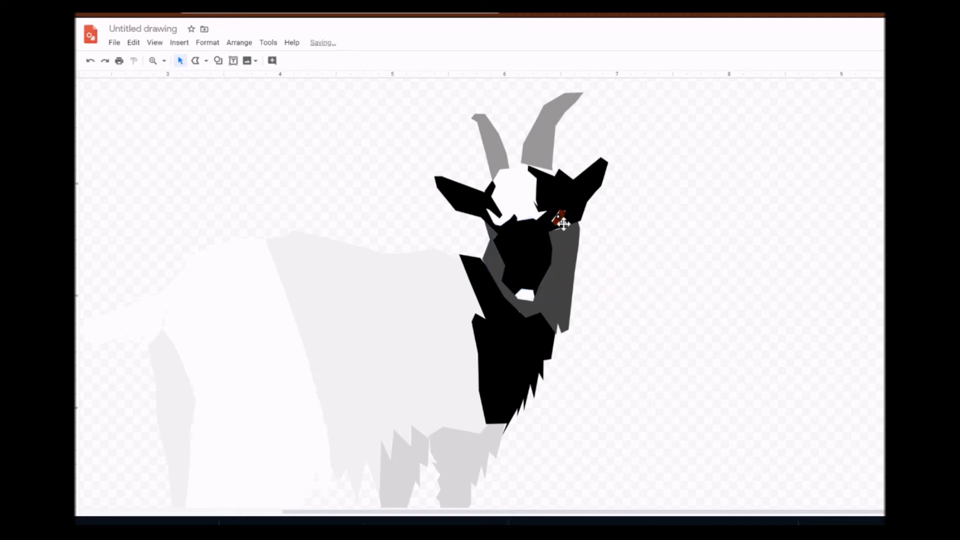
- Move the right grey horn slightly down to close the gap above the head
left_click(539, 156)
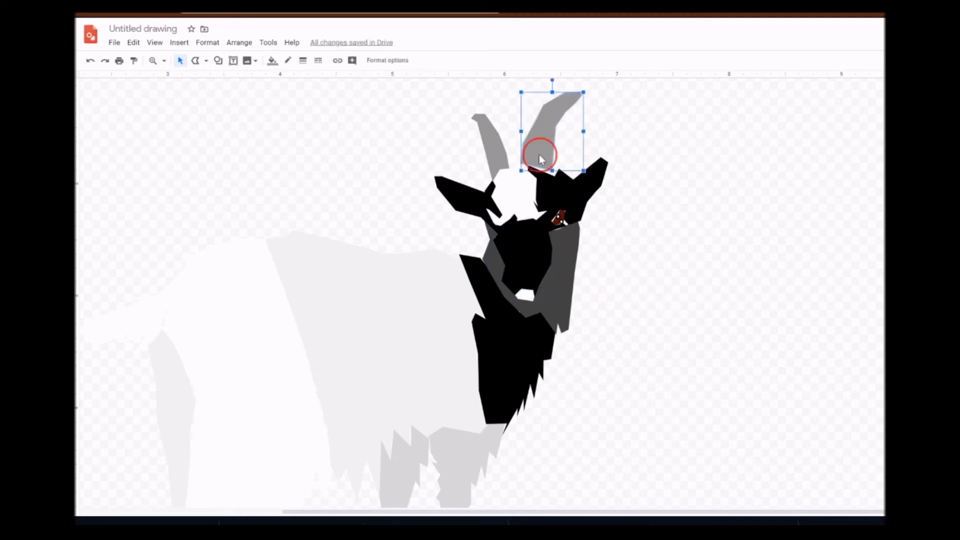
left_click_drag(540, 160, 540, 167)
left_click(644, 156)
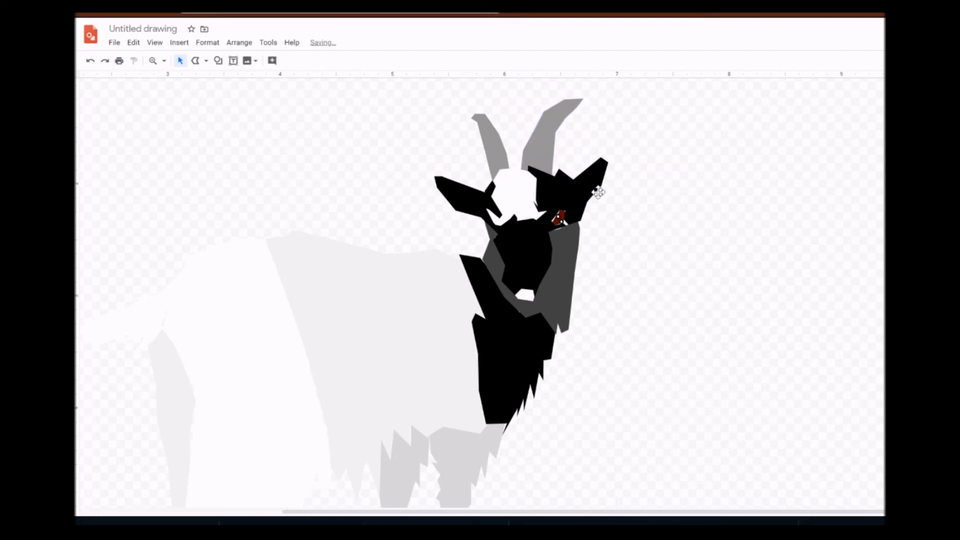
- Try to adjust the size and position of the black right ear-and-eye patch, and undo both changes
left_click(550, 187)
left_click_drag(529, 158, 527, 164)
left_click(668, 179)
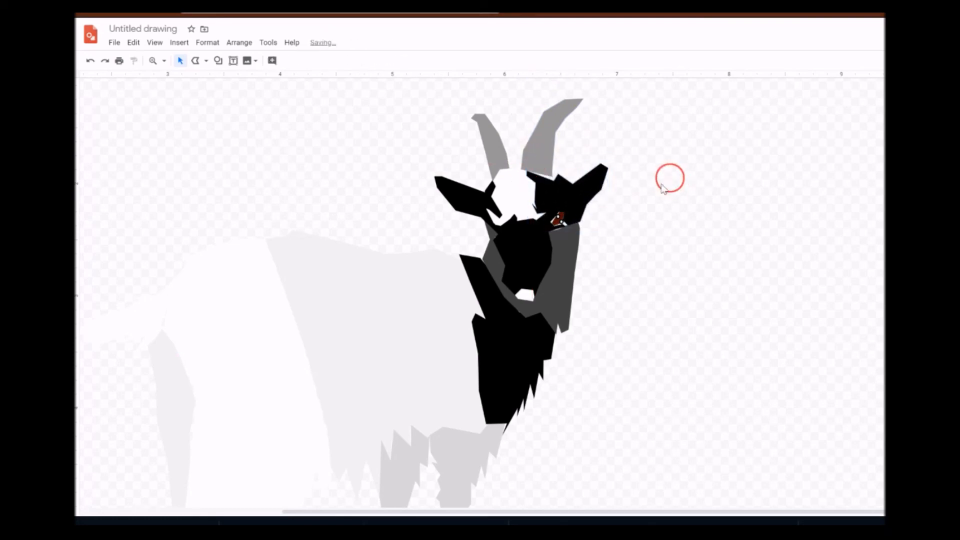
left_click(569, 188)
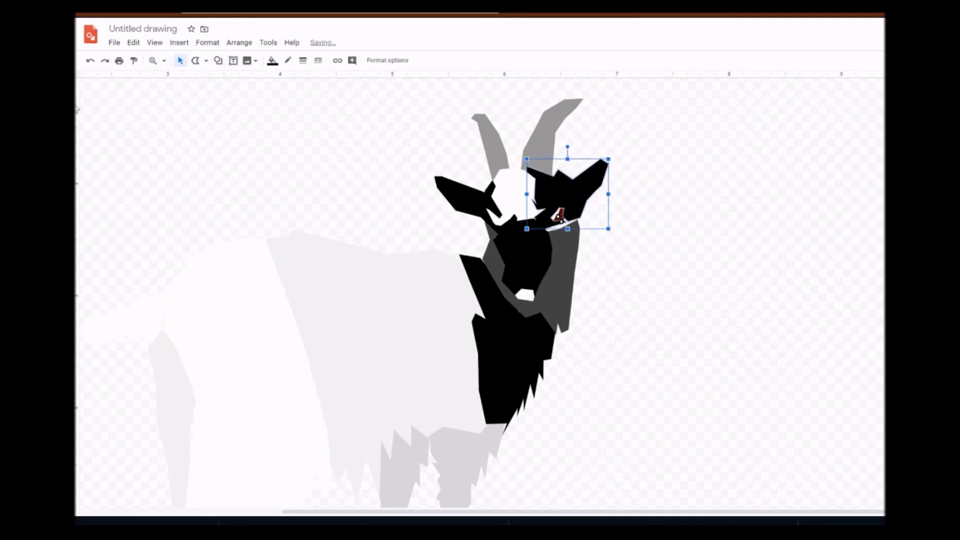
left_click(91, 62)
left_click(91, 62)
left_click(688, 234)
- Stretch the light grey far hind leg downward to lengthen it
scroll(719, 341, "down", 3)
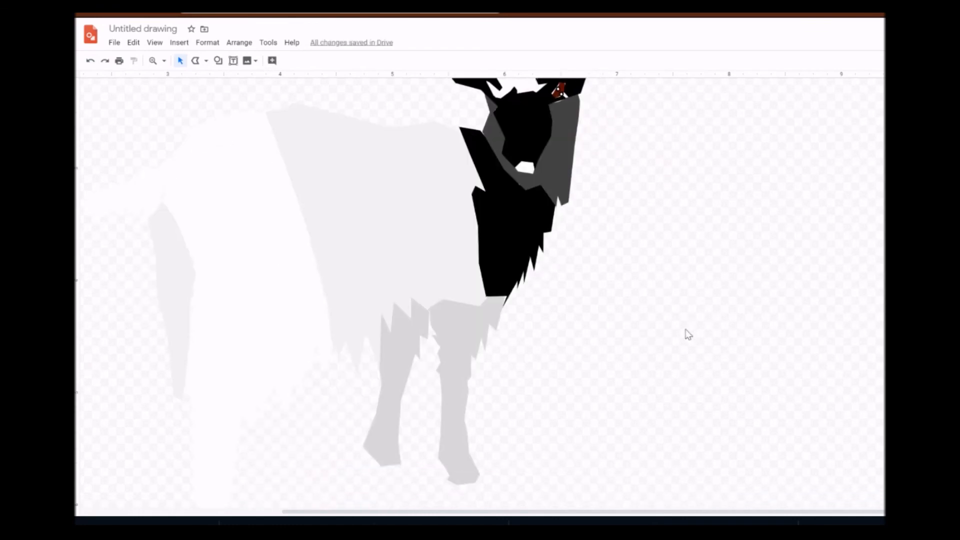
scroll(430, 245, "down", 3)
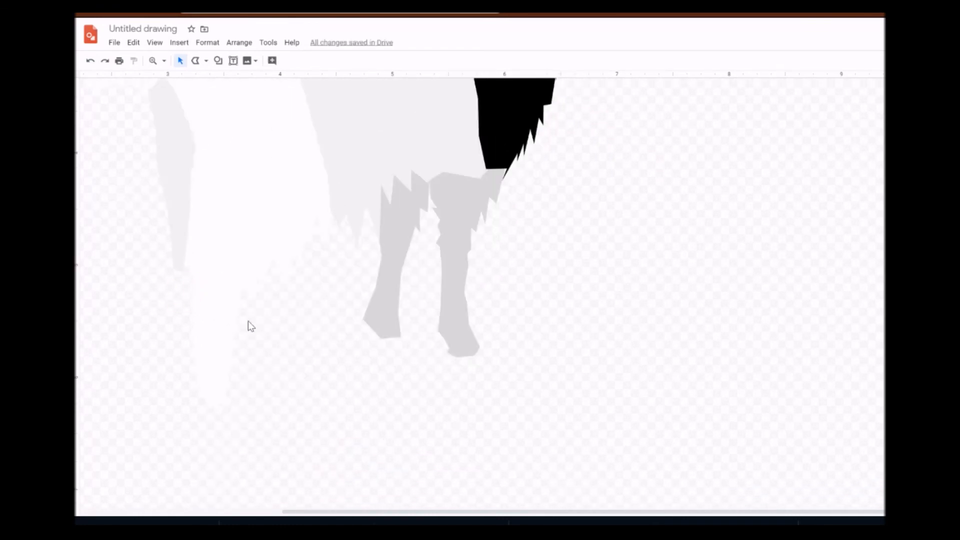
scroll(283, 338, "up", 3)
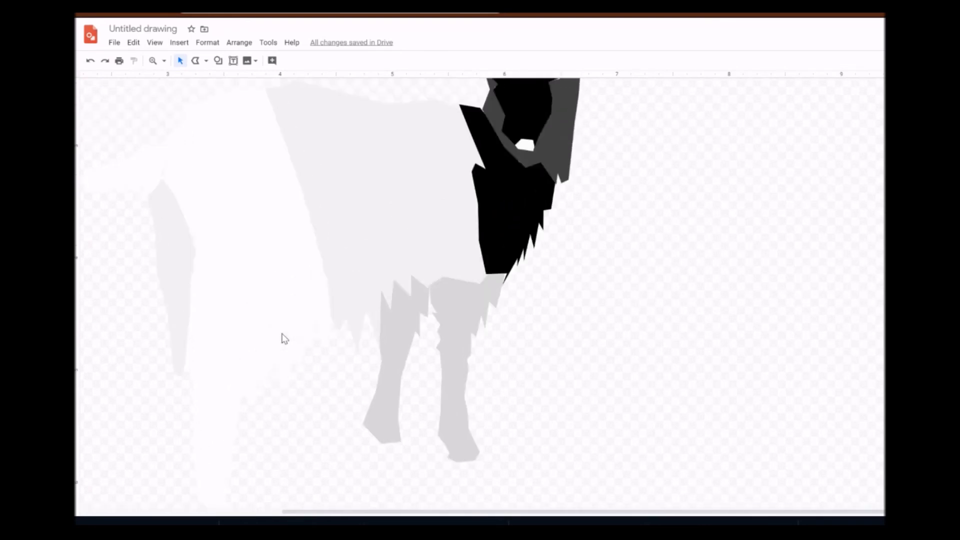
left_click(197, 332)
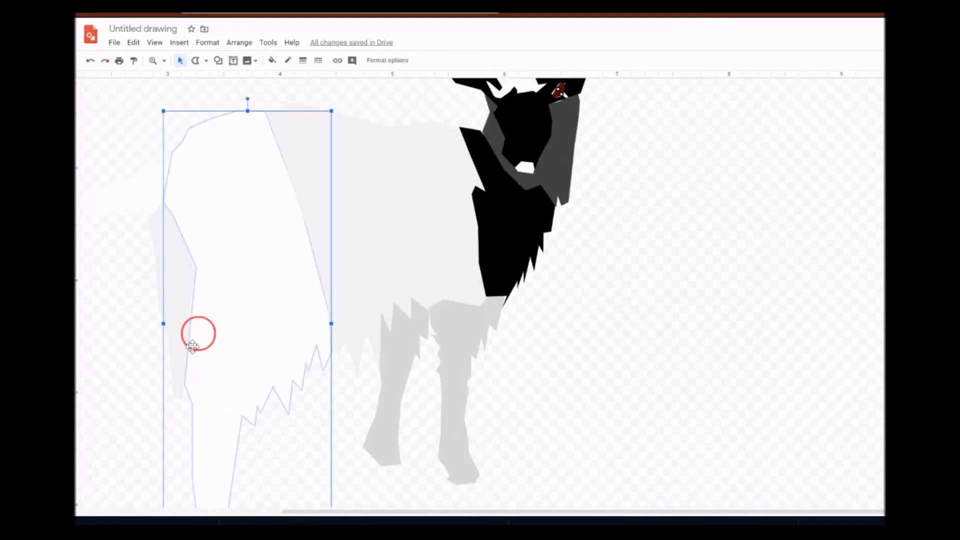
scroll(319, 392, "down", 4)
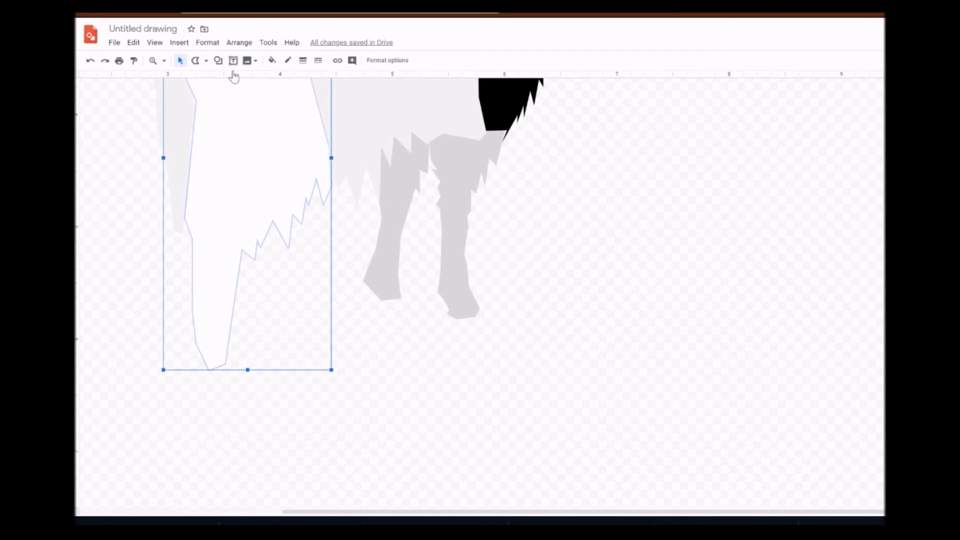
left_click(435, 374)
left_click(165, 138)
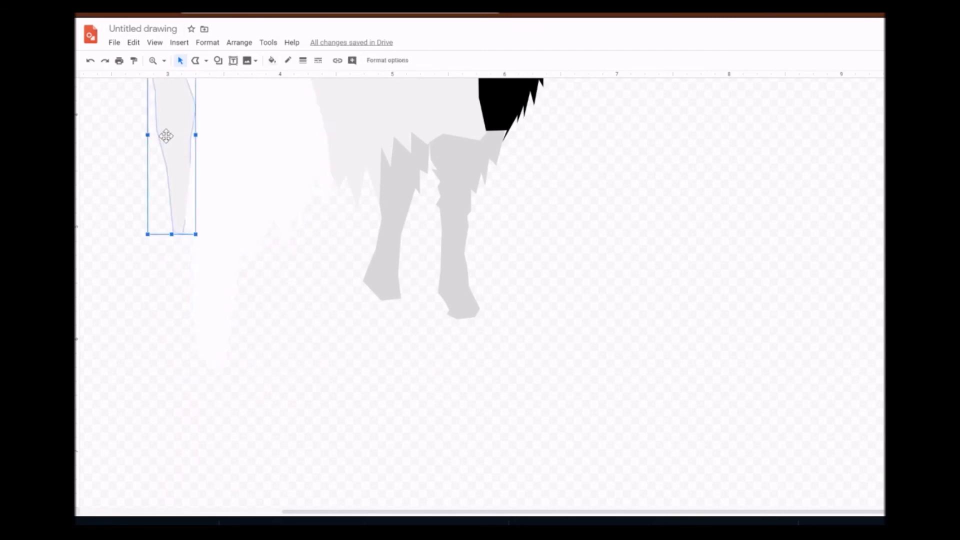
left_click_drag(171, 234, 167, 253)
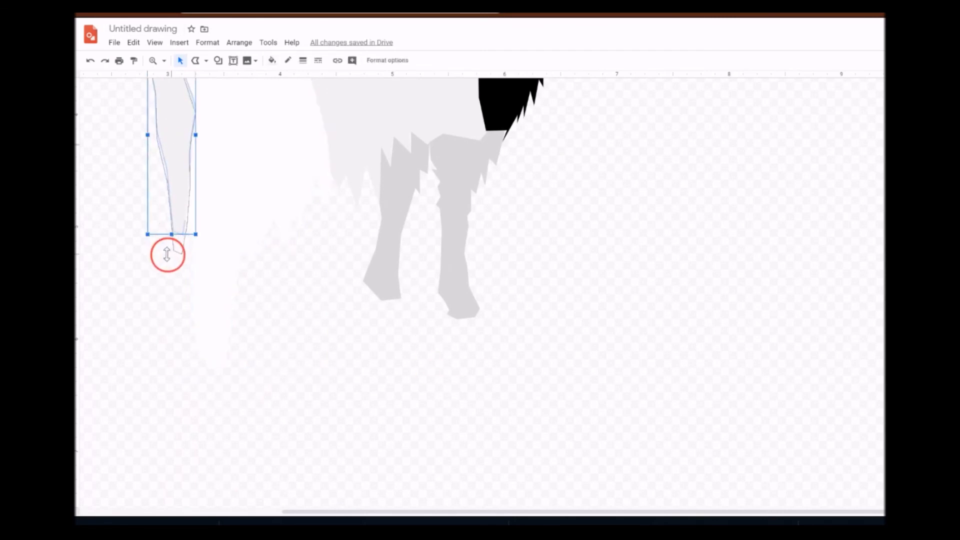
left_click(268, 263)
- Fill the left front leg with a lighter grey
scroll(330, 264, "up", 3)
left_click(180, 244)
left_click(401, 325)
left_click(181, 292)
left_click(398, 305)
left_click(272, 61)
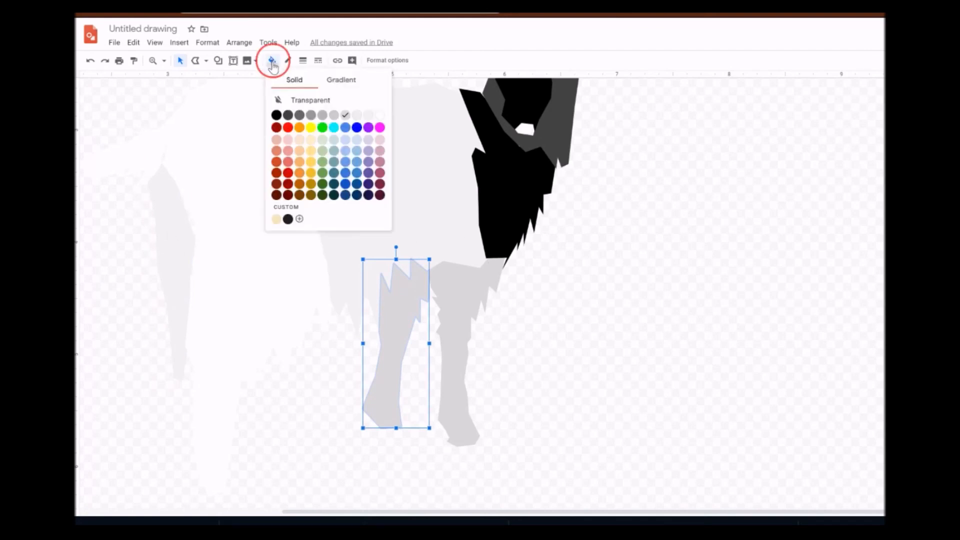
left_click(358, 115)
left_click(531, 303)
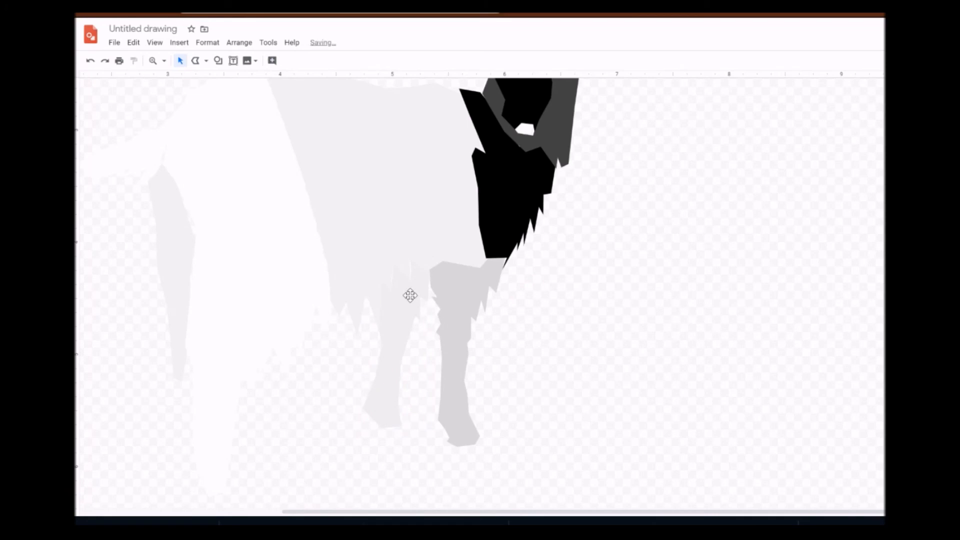
- Fill the right front leg beneath the black chest with white
left_click(458, 297)
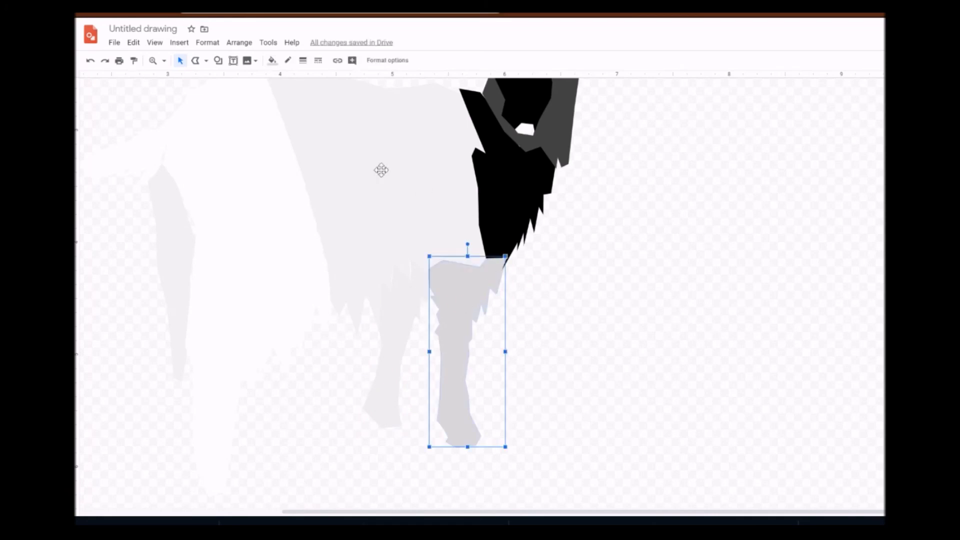
left_click(272, 60)
left_click(378, 113)
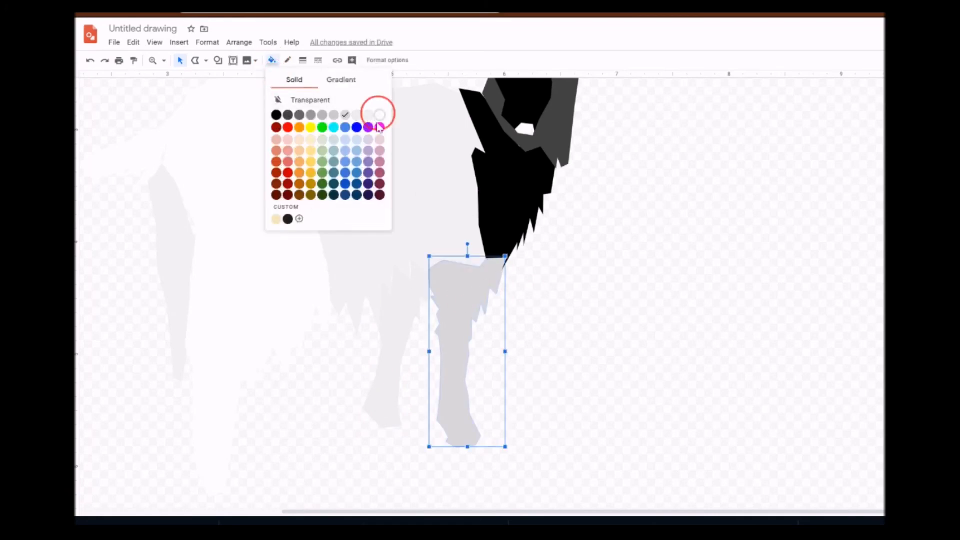
scroll(534, 336, "up", 3)
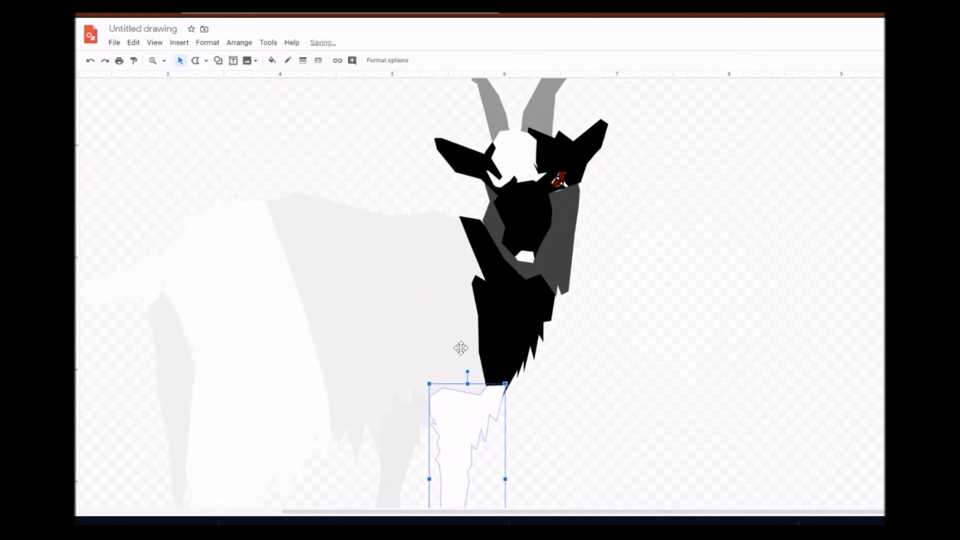
- Fill the large light grey torso shape with white
scroll(494, 342, "down", 3)
left_click(401, 217)
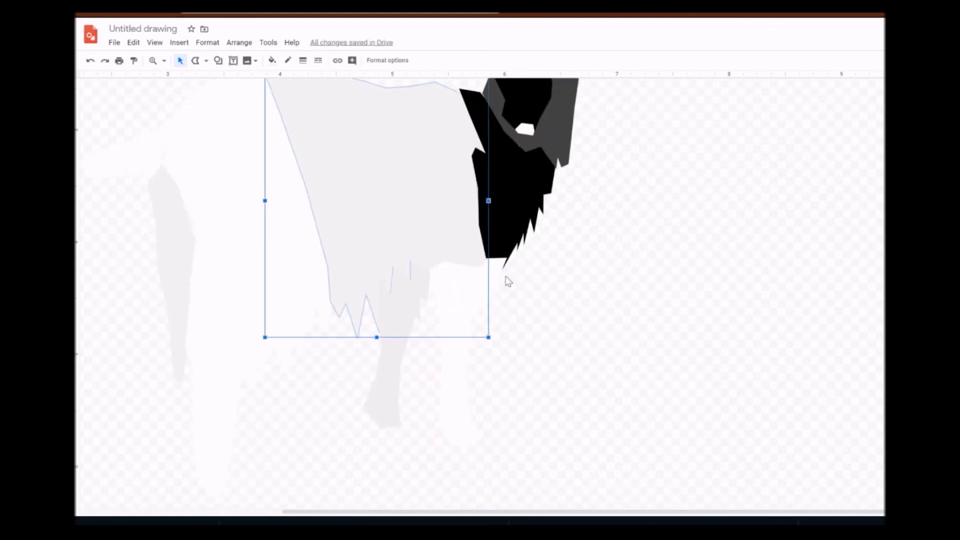
left_click(272, 61)
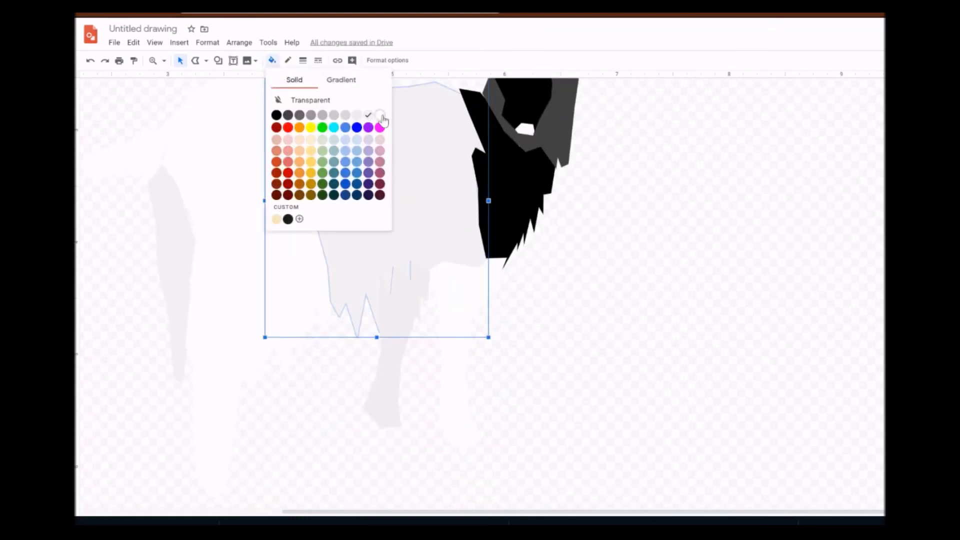
left_click(380, 116)
left_click(554, 337)
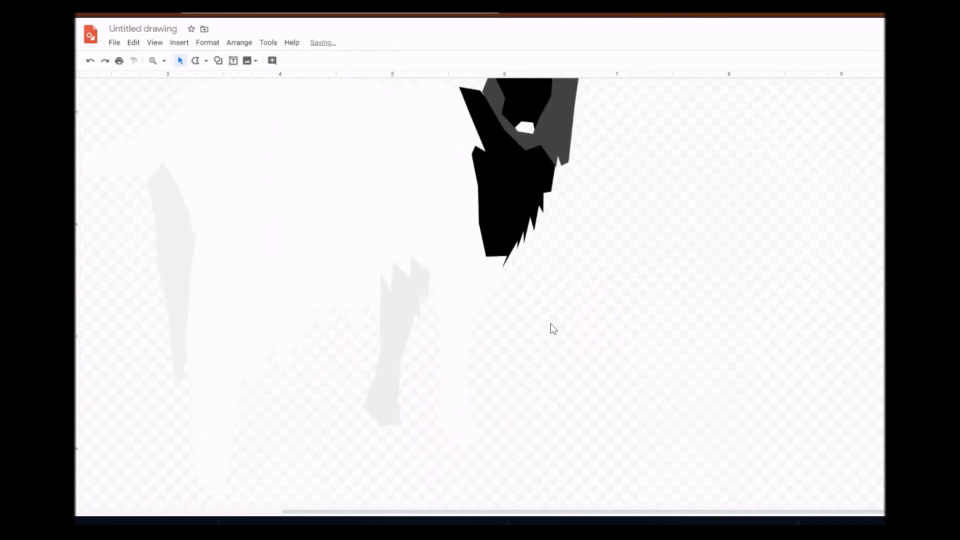
scroll(554, 323, "up", 4)
scroll(643, 298, "down", 3)
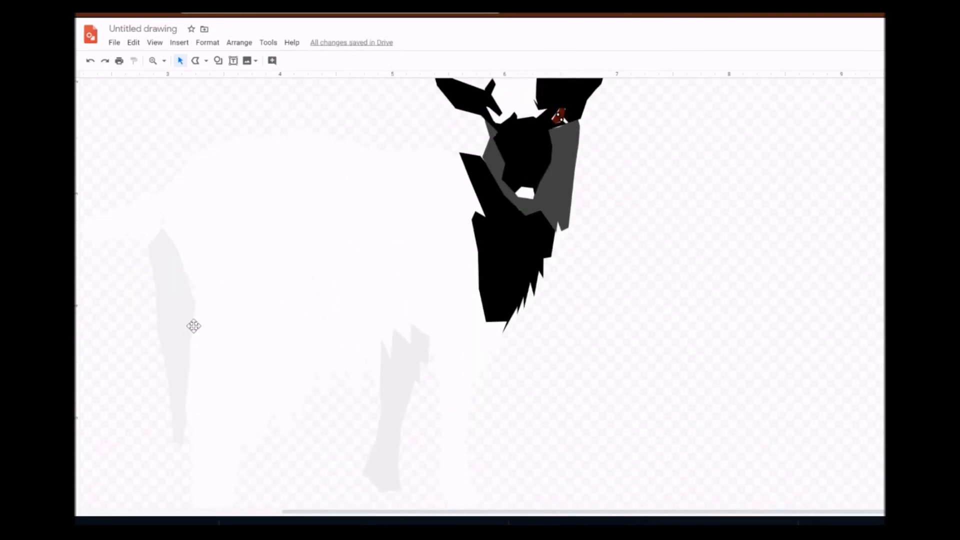
scroll(510, 365, "up", 3)
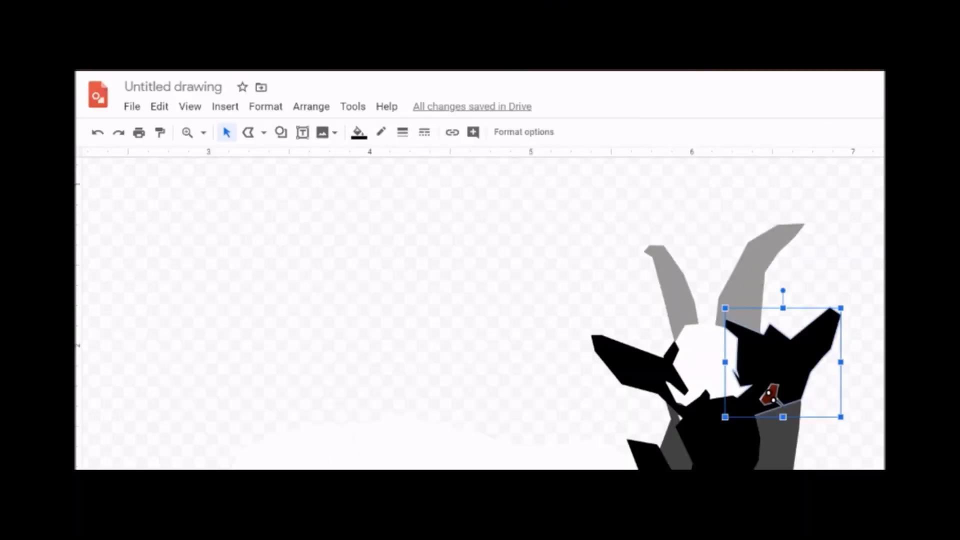
left_click(810, 431)
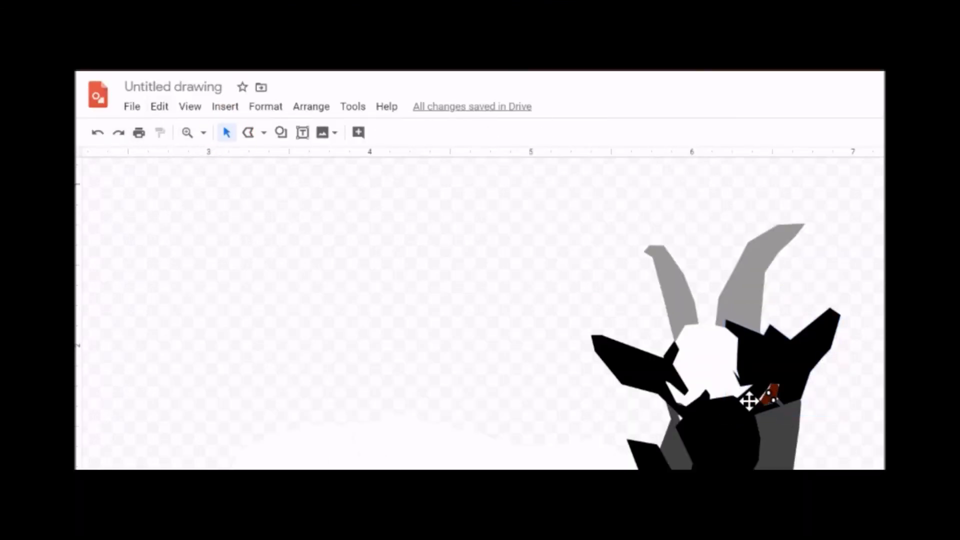
- Duplicate the dark red eye shape and place the copy in the goat's empty eye socket beside the left ear
left_click(769, 395)
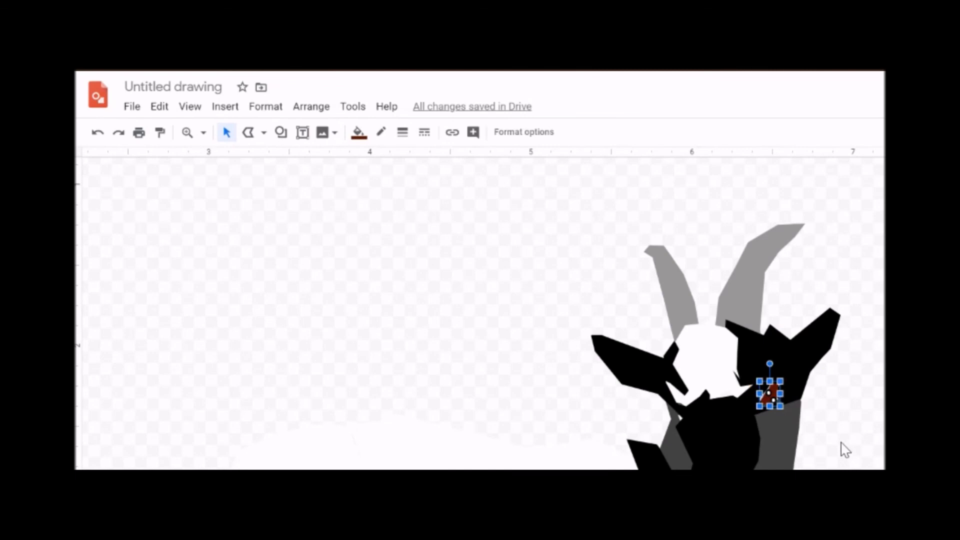
key("ctrl+d")
left_click_drag(798, 422, 686, 405)
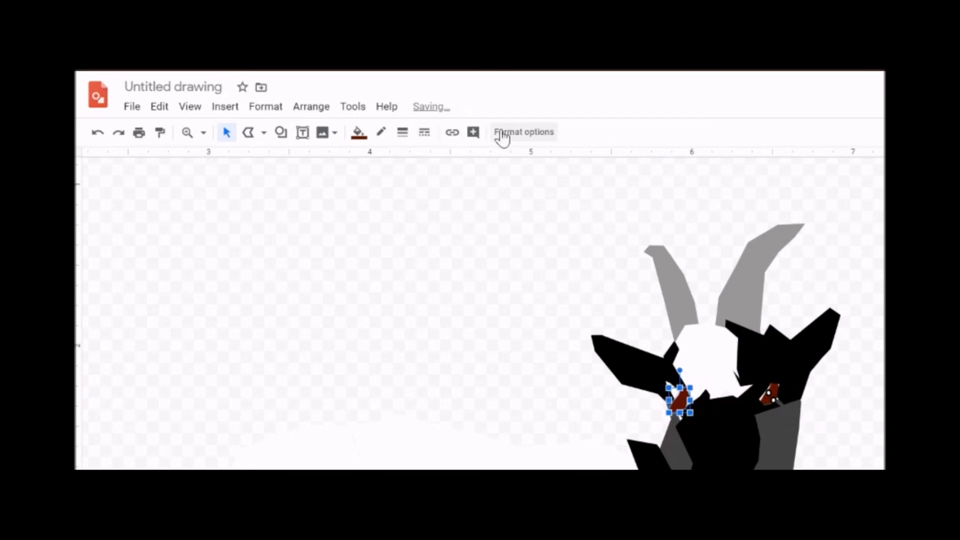
- Flip the copied dark red eye horizontally and fit it into the left eye socket
left_click(323, 117)
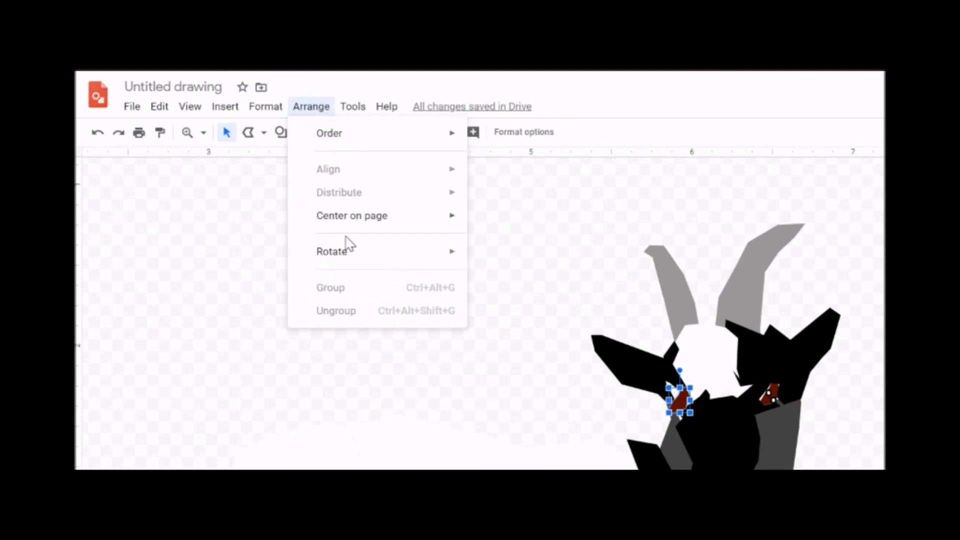
mouse_move(346, 258)
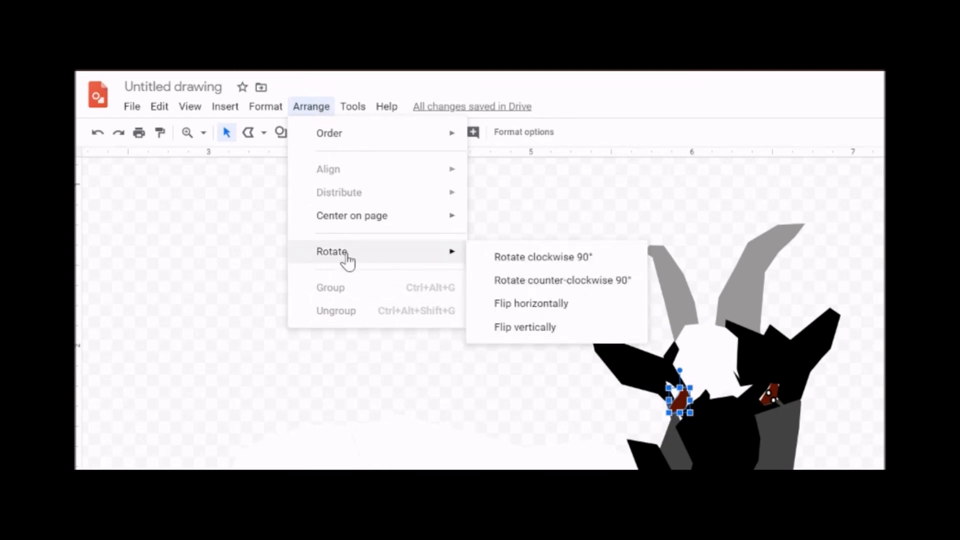
left_click(534, 305)
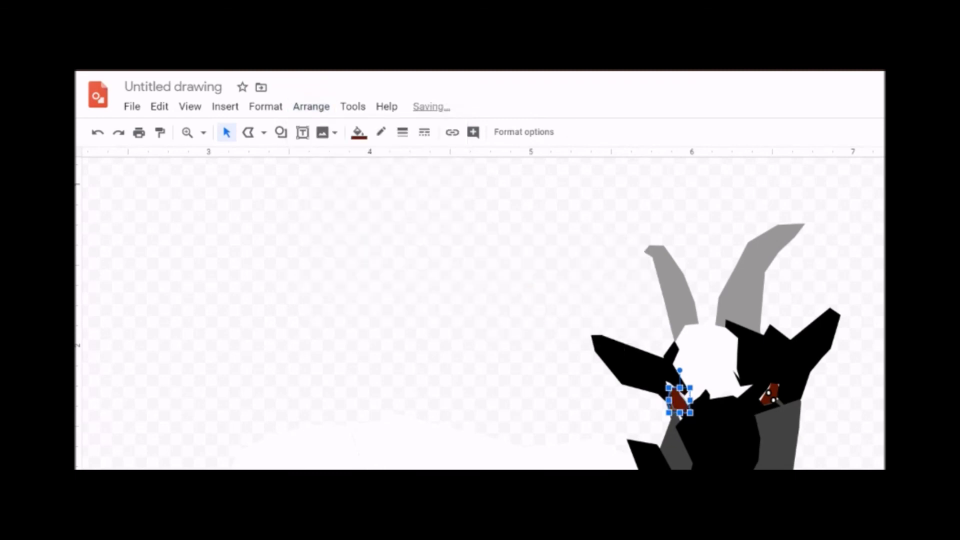
left_click(868, 467)
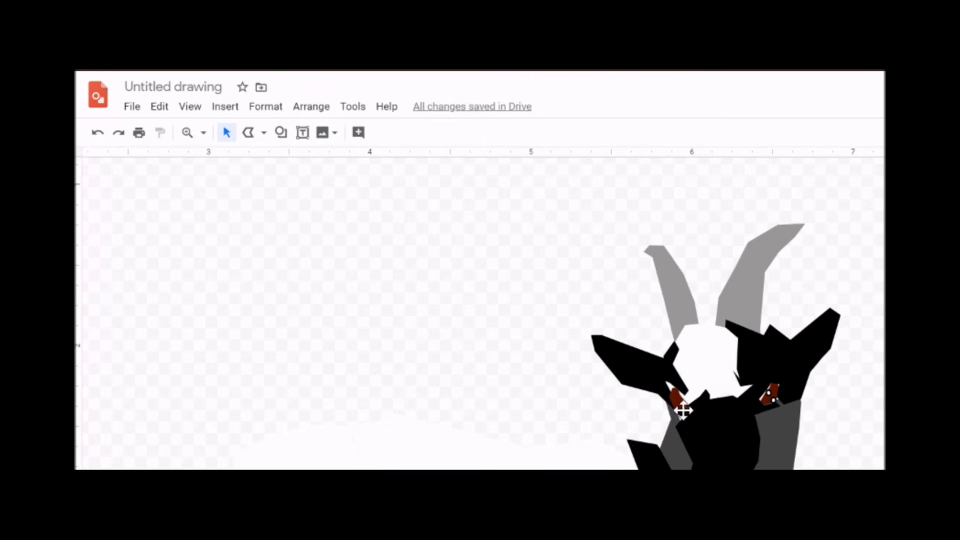
left_click_drag(682, 409, 681, 404)
left_click(871, 465)
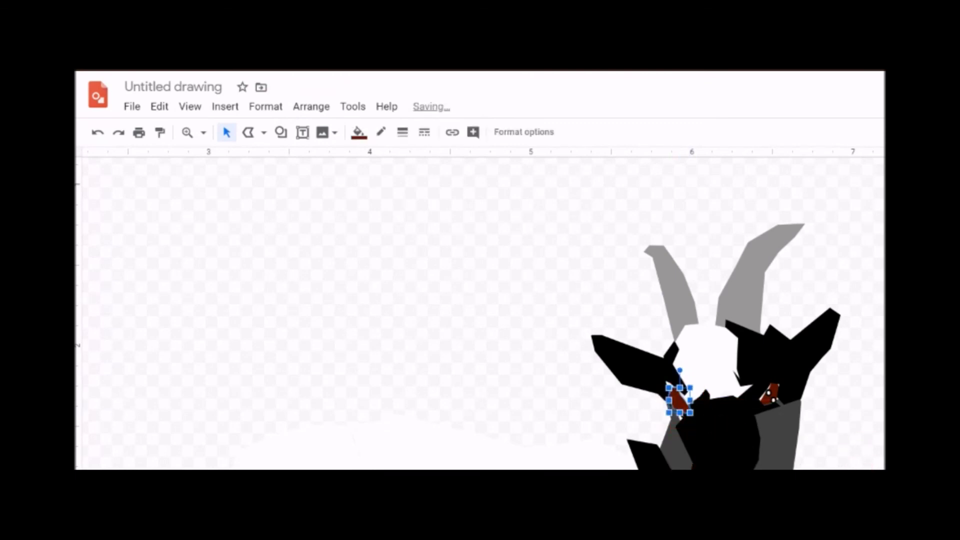
left_click(876, 452)
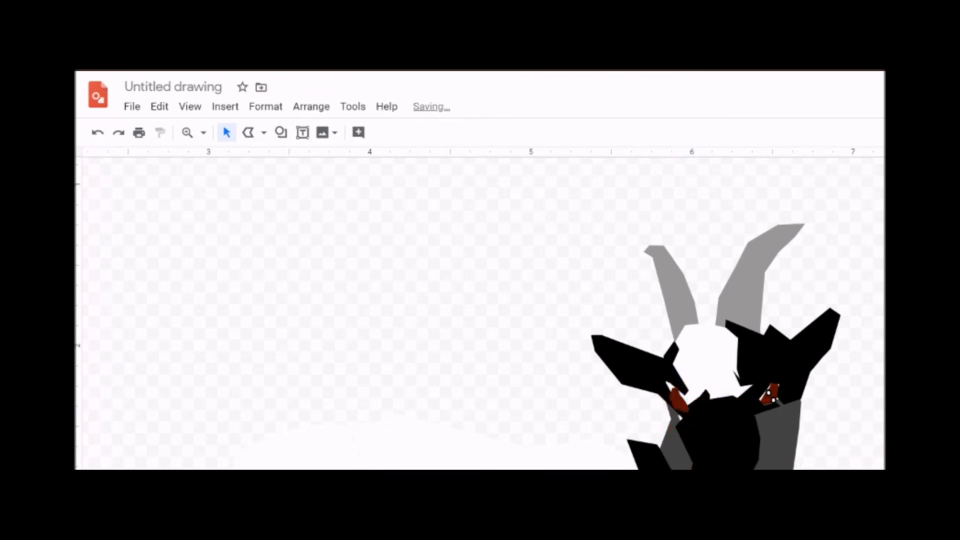
- Duplicate the small round highlight of the right eye and nudge the copy onto the left eye
left_click(767, 393)
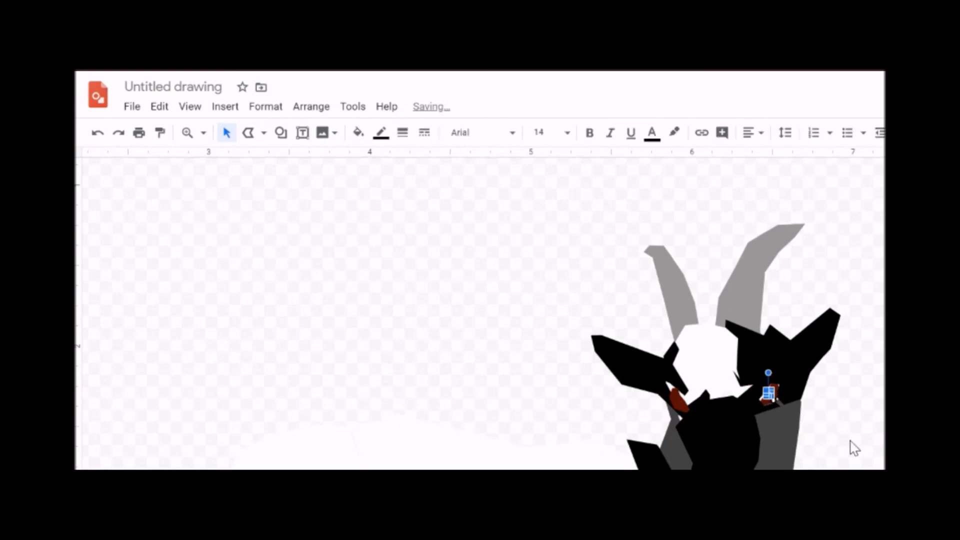
key("ctrl+d")
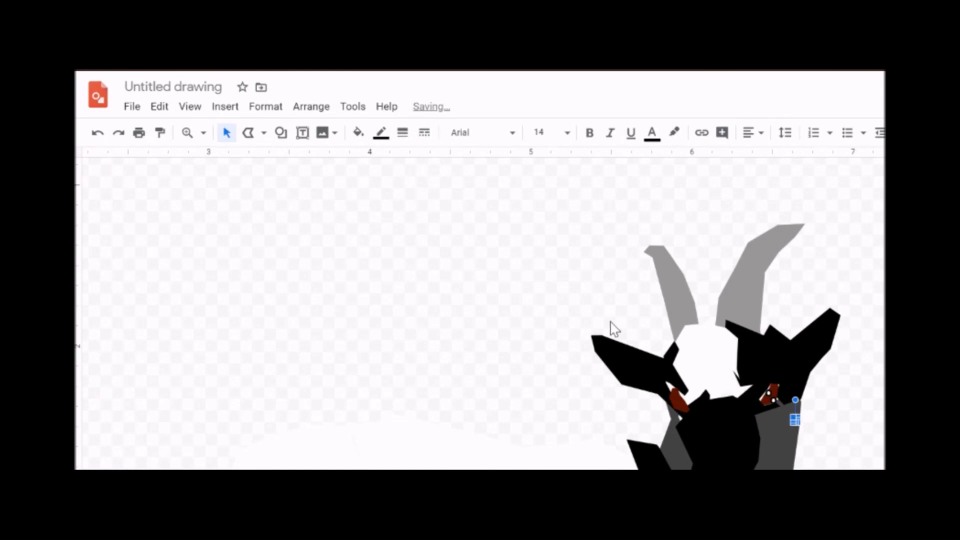
key("Up")
key("Up")
key("Up")
key("Up")
key("Up")
key("Left")
key("Left")
key("Left")
key("Left")
key("Left")
key("Left")
key("Left")
key("Left")
key("Left")
key("Left")
key("Left")
key("Left")
key("Down")
key("Down")
key("Down")
key("Right")
key("Right")
key("Right")
key("Right")
key("Left")
key("Down")
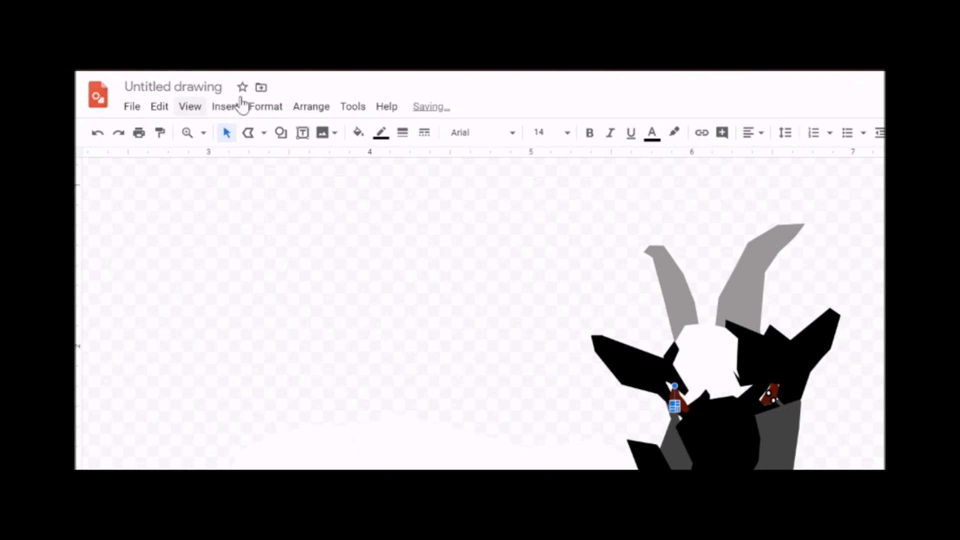
- Draw a second tiny circle in the left eye, just below its round highlight
left_click(187, 133)
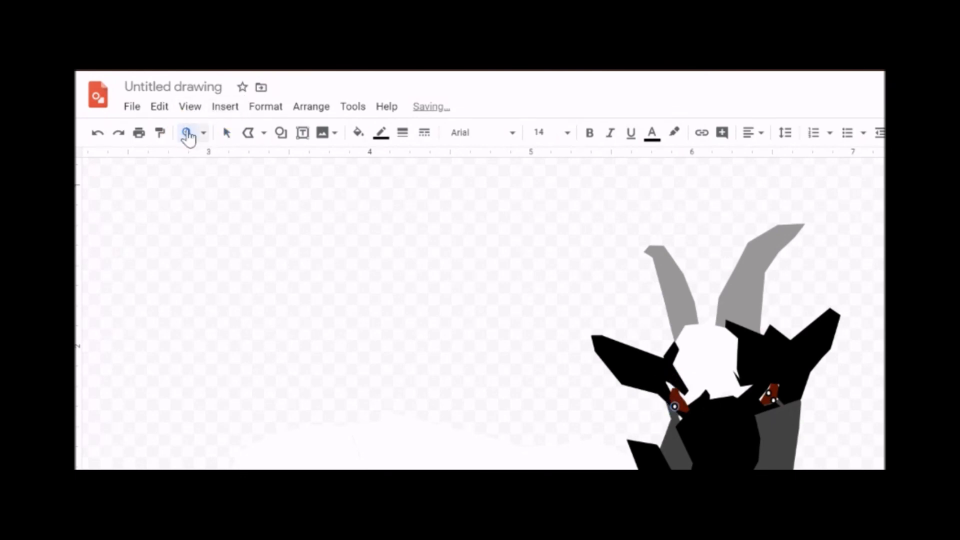
left_click(187, 134)
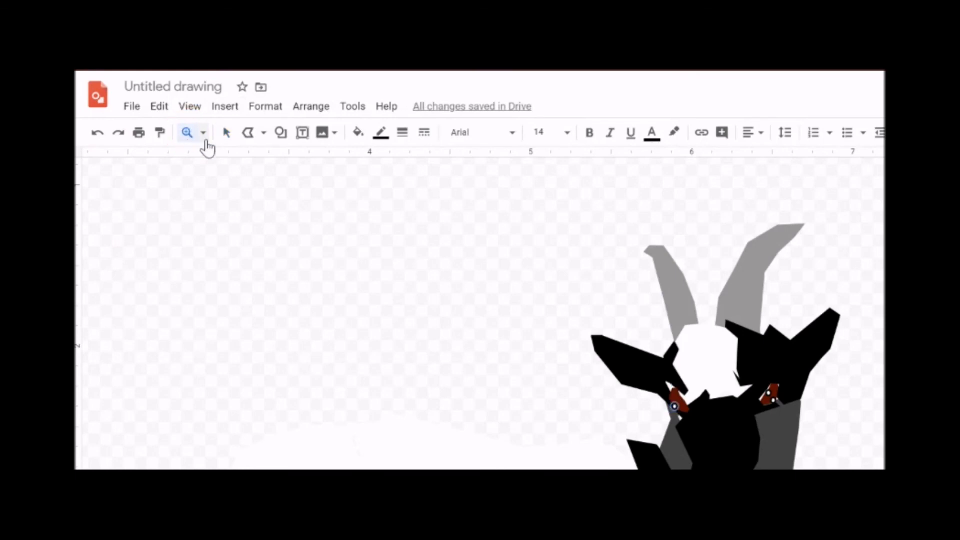
left_click(203, 134)
left_click(239, 264)
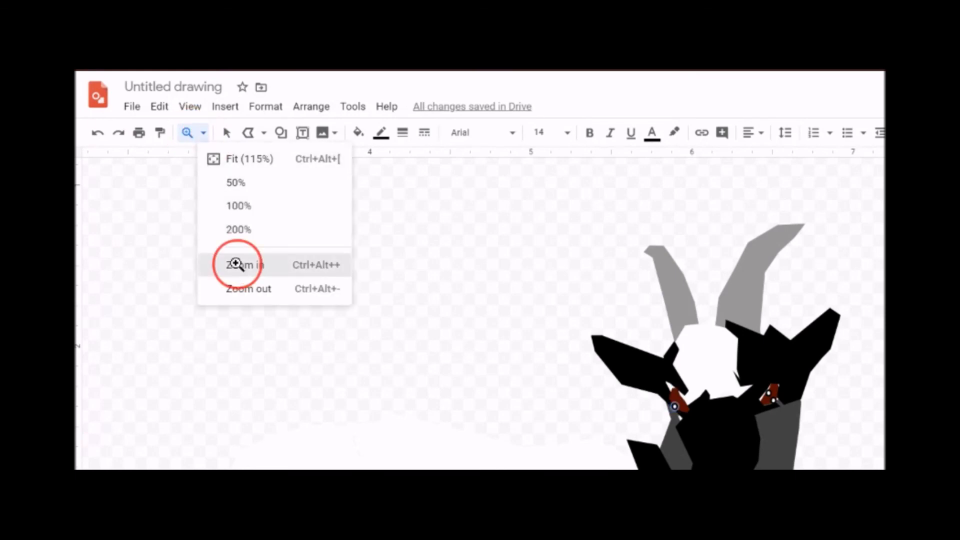
left_click(227, 133)
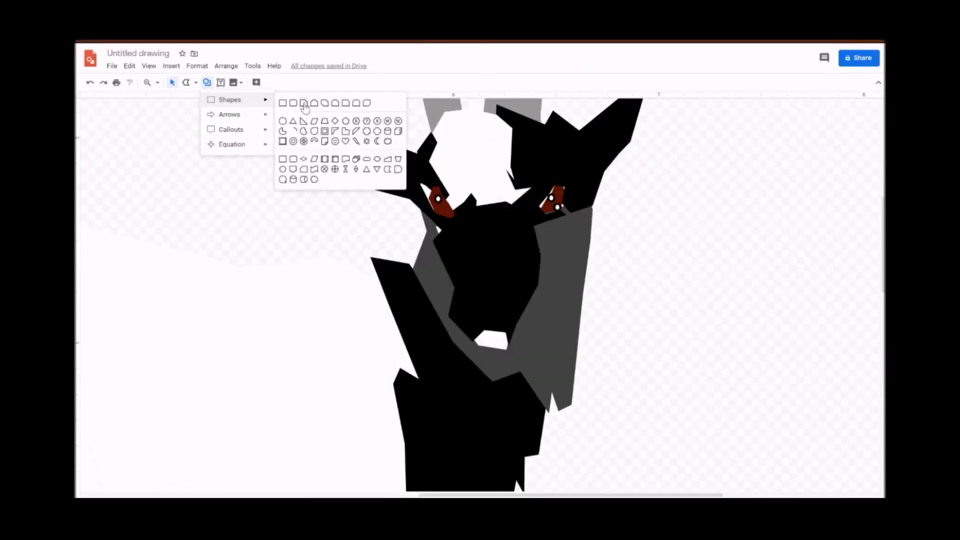
left_click(284, 123)
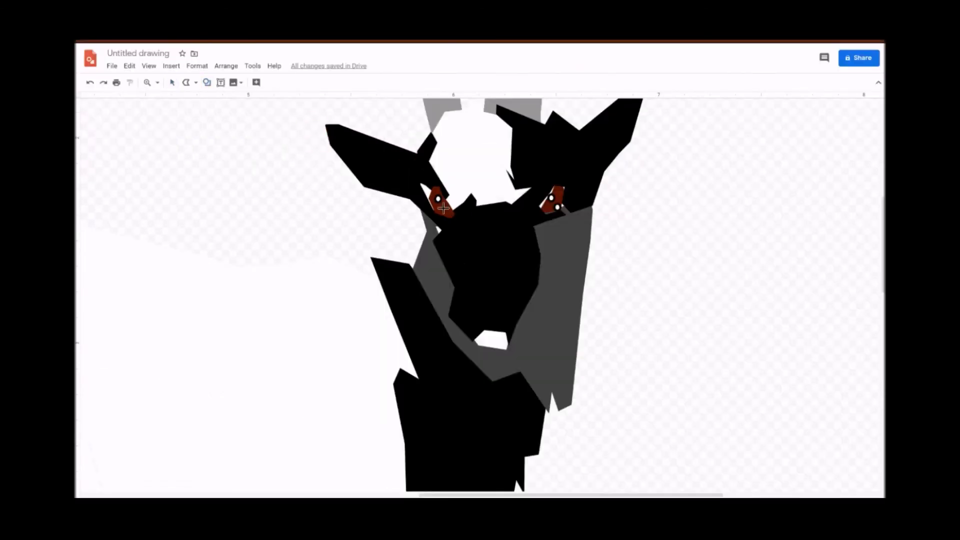
left_click_drag(436, 208, 441, 213)
left_click(673, 268)
- Draw a rectangle with the default light blue fill covering the whole canvas
scroll(605, 416, "down", 2)
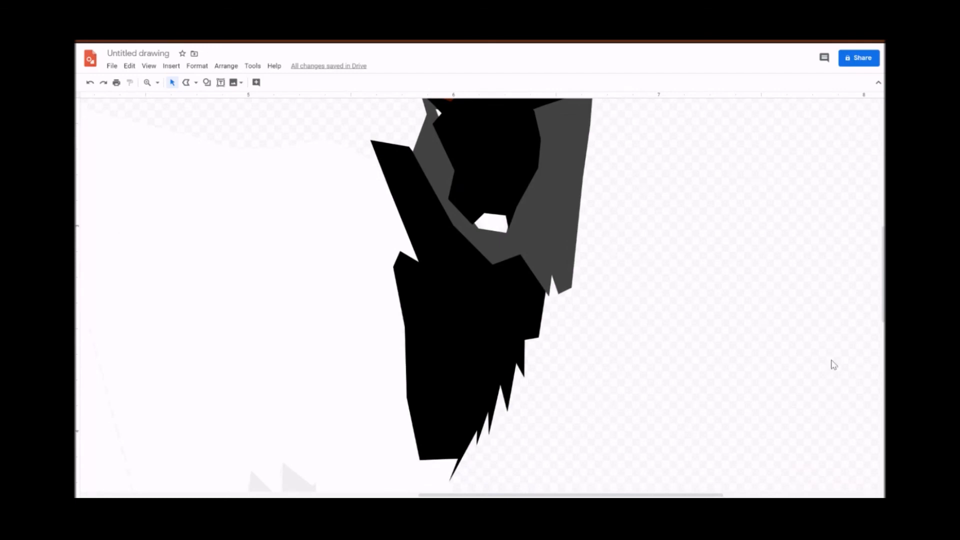
left_click(147, 83)
left_click(158, 83)
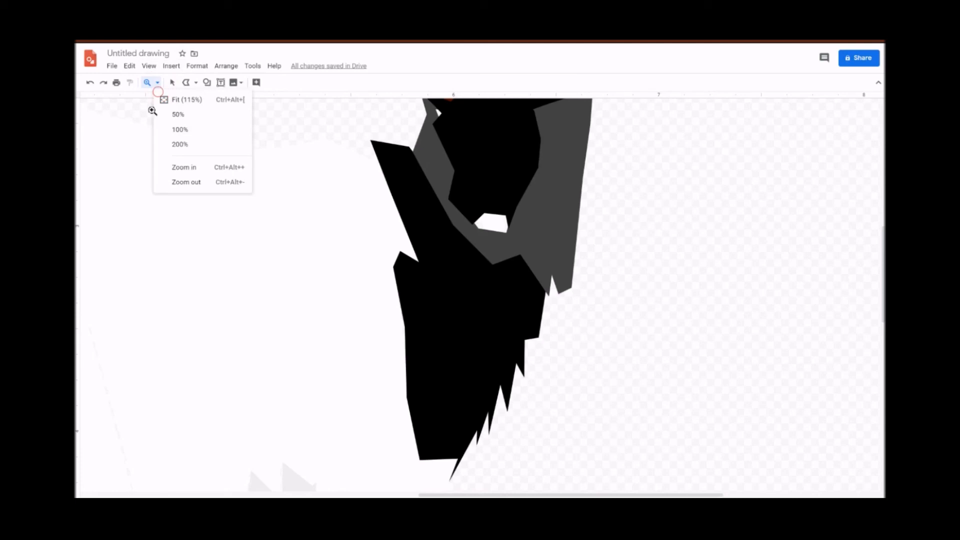
left_click(173, 98)
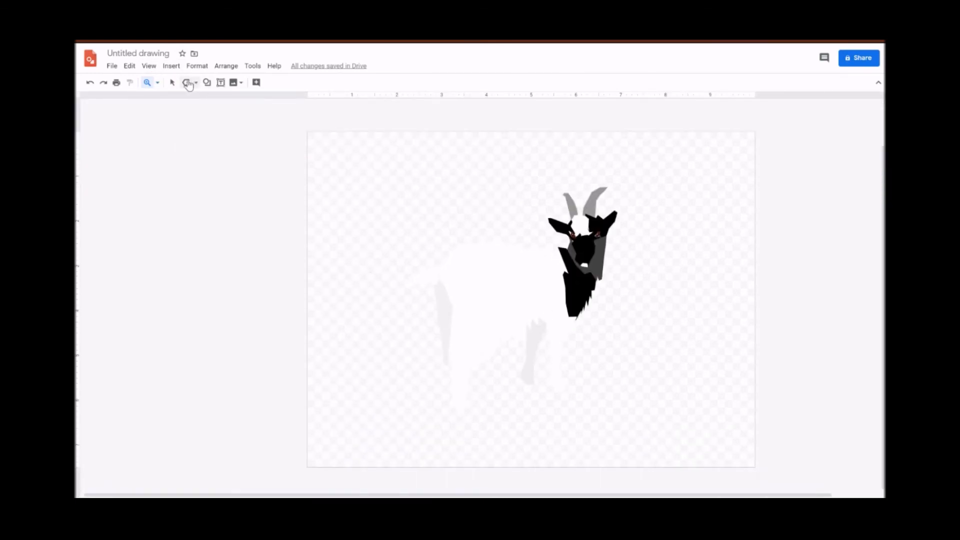
left_click(207, 83)
mouse_move(221, 103)
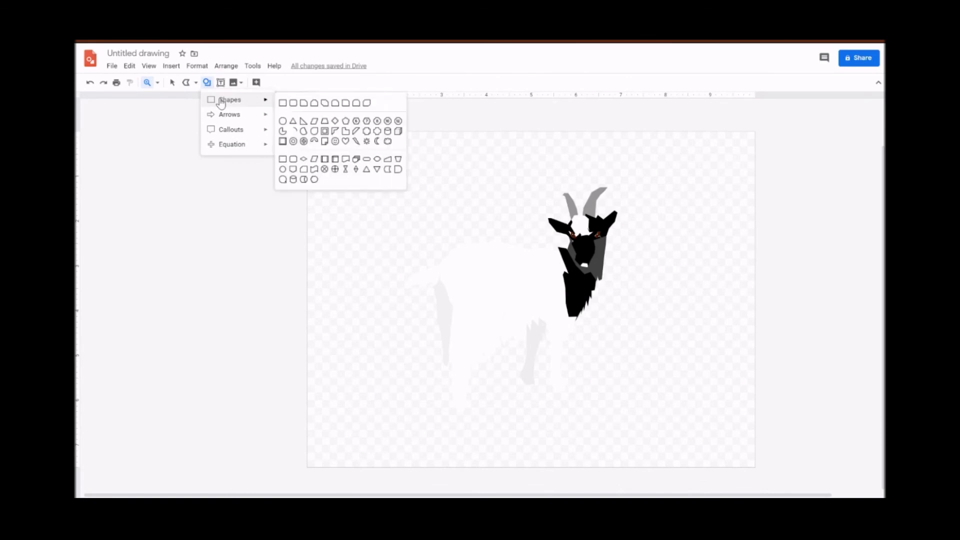
left_click(283, 103)
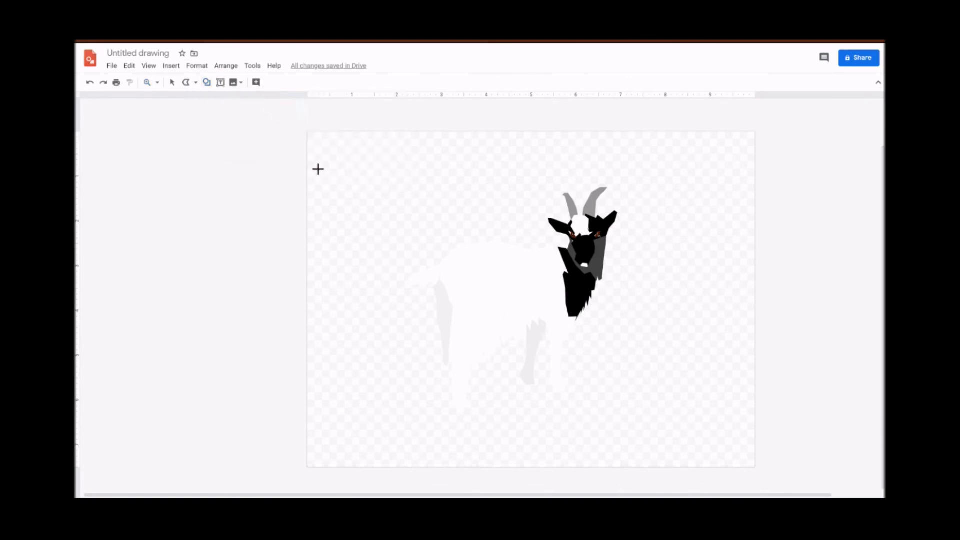
left_click_drag(307, 131, 753, 467)
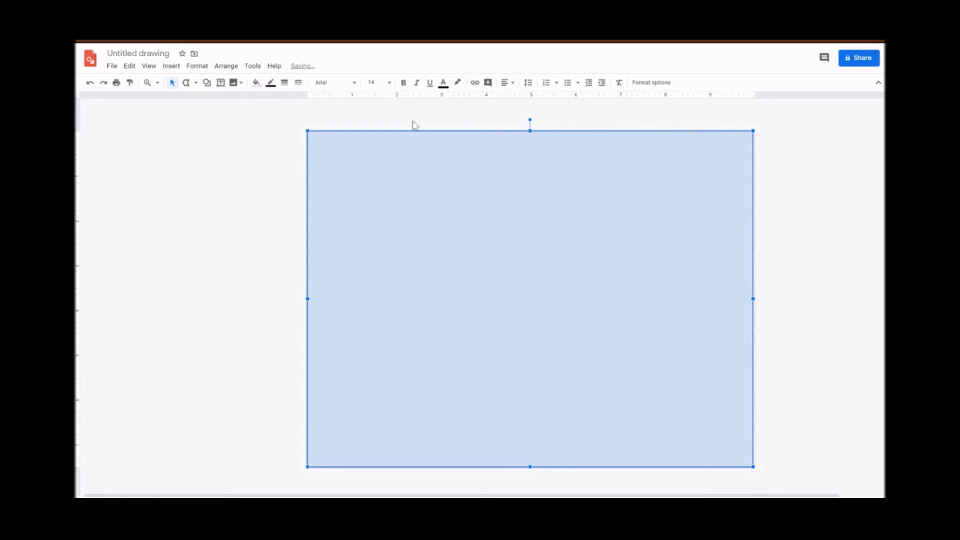
- Send the light blue rectangle to the back so it forms the background behind the goat
left_click(231, 67)
mouse_move(319, 85)
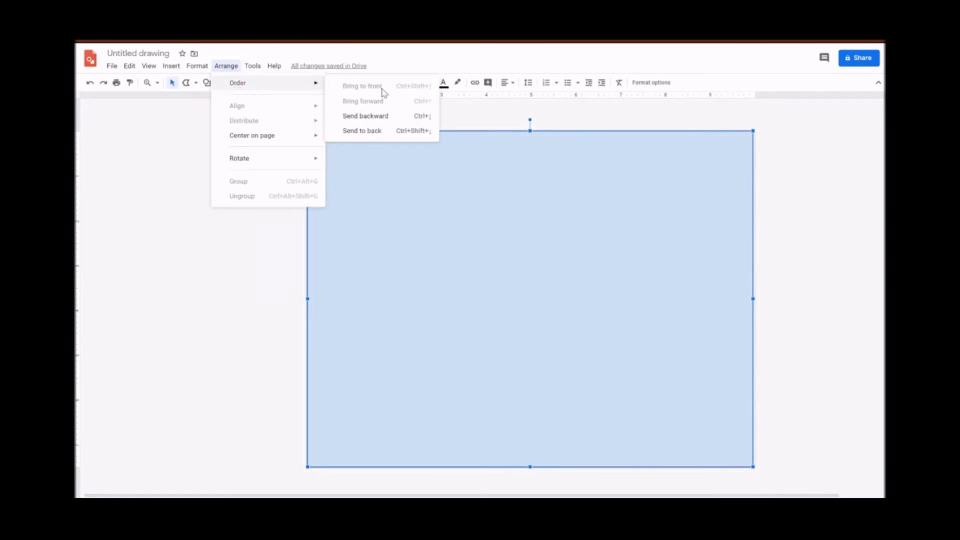
left_click(388, 132)
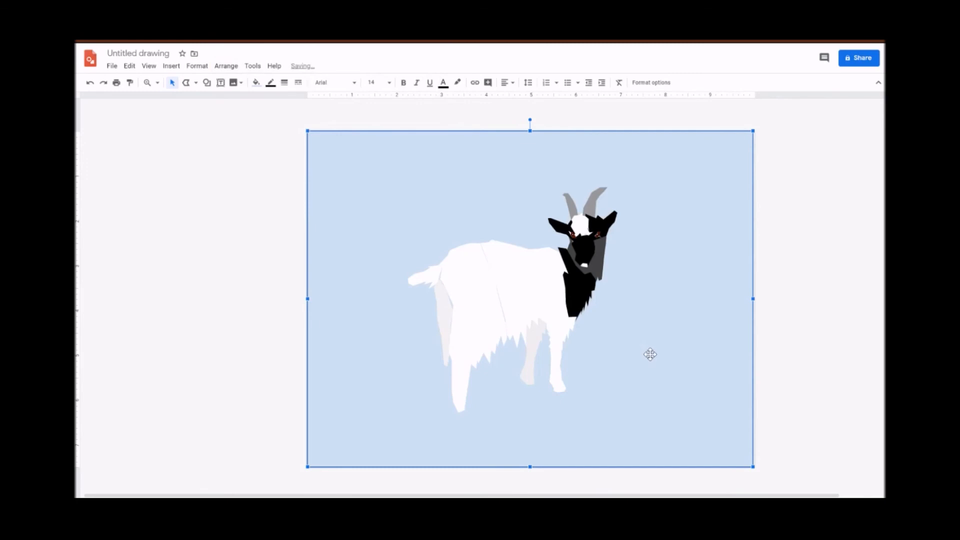
left_click(787, 371)
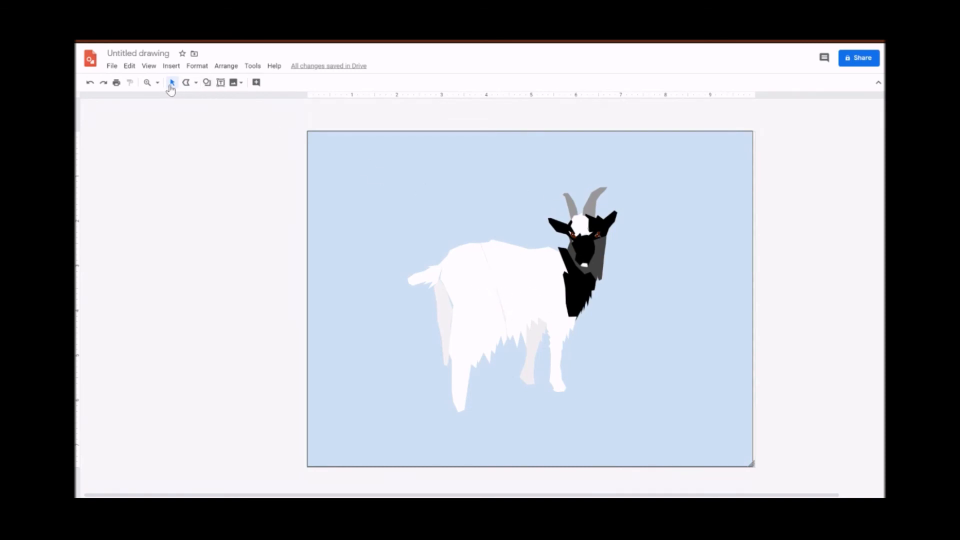
- Widen the white hindquarters shape slightly to close the thin gap between it and the torso
left_click(493, 322)
left_click_drag(507, 327, 509, 327)
left_click(642, 352)
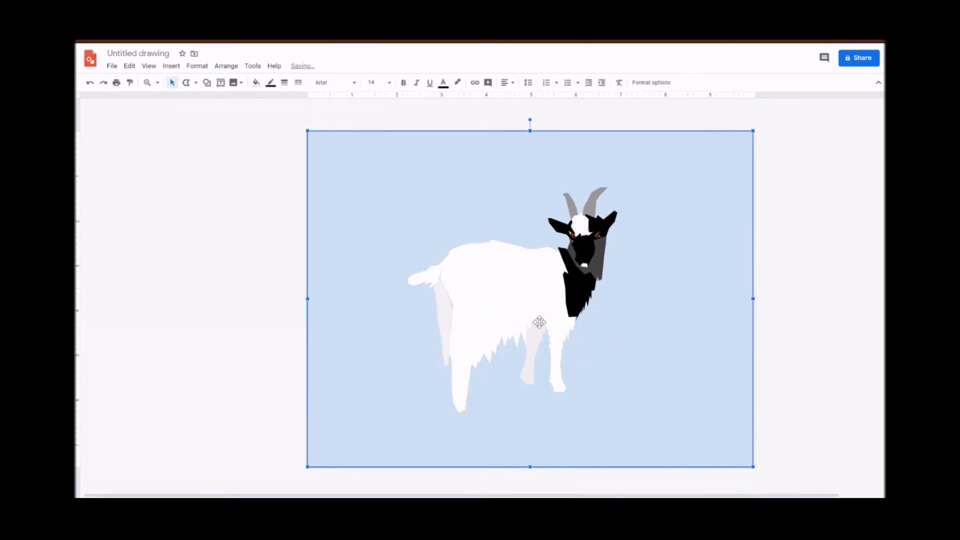
left_click(480, 309)
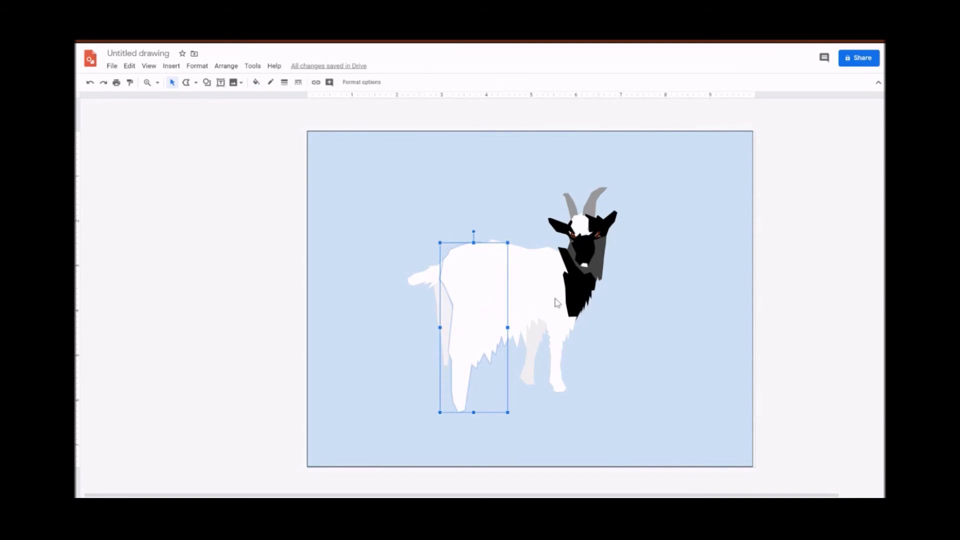
left_click(622, 340)
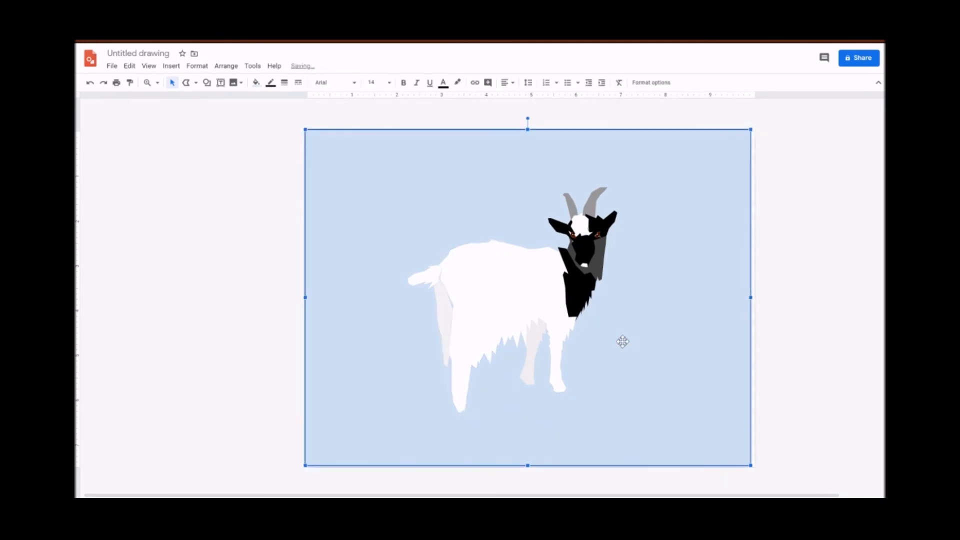
- Widen the light grey far hind leg slightly to close the gap beside the white hind leg
left_click(446, 313)
left_click_drag(453, 323, 455, 322)
left_click(494, 320)
left_click(432, 279)
left_click(475, 282)
left_click(636, 370)
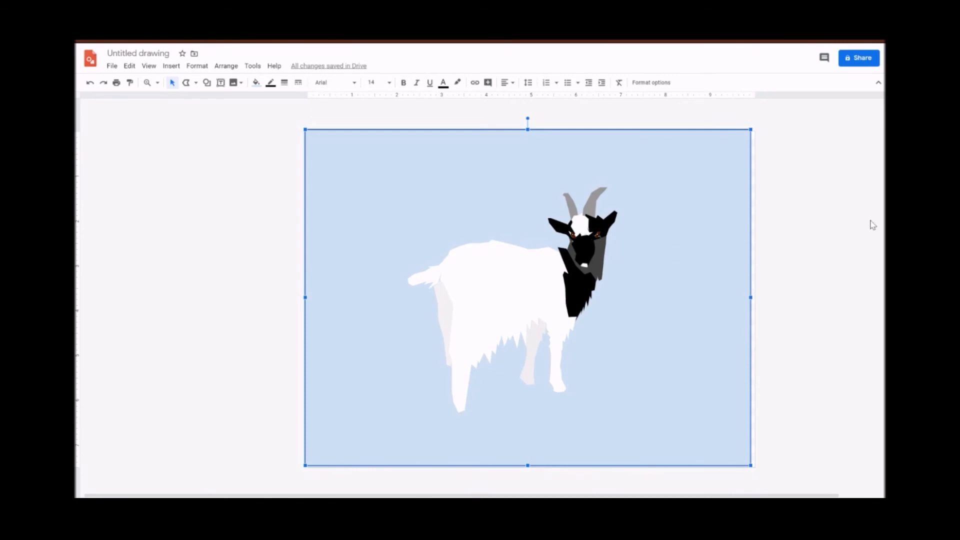
- Stretch the light blue background rectangle's right side out to the edge of the canvas
left_click(844, 218)
left_click(731, 330)
left_click_drag(752, 298, 755, 300)
left_click(798, 315)
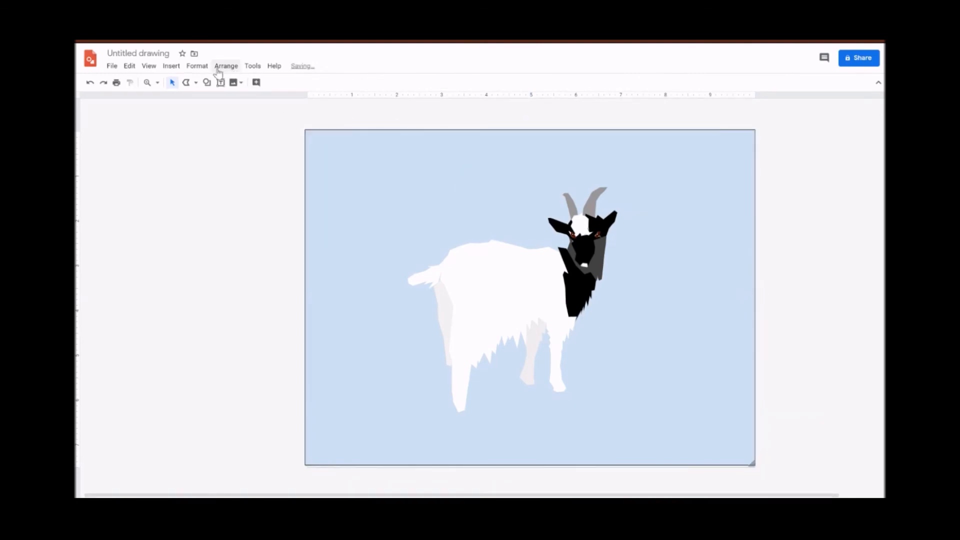
- Insert the word art "Billy Goat Gruff" and place it as a title above the goat
left_click(172, 67)
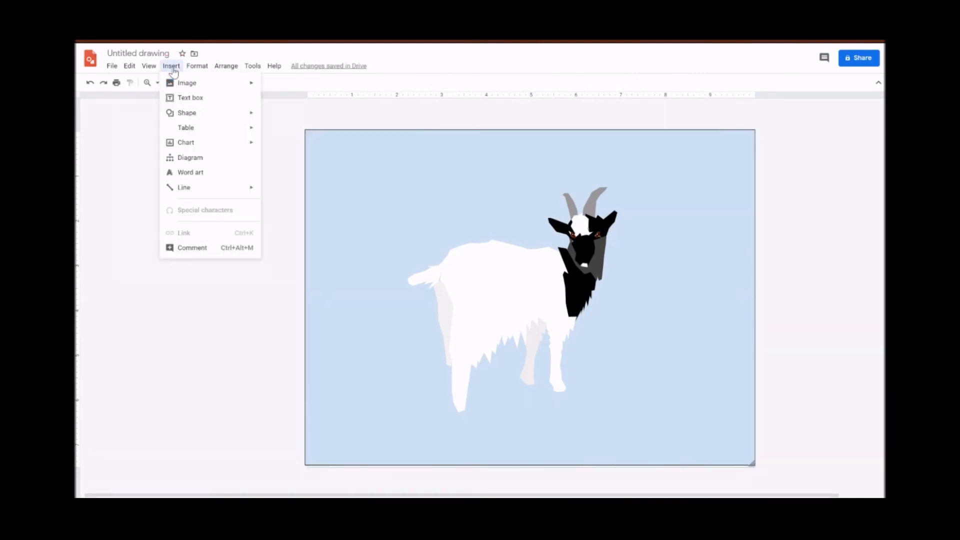
left_click(189, 172)
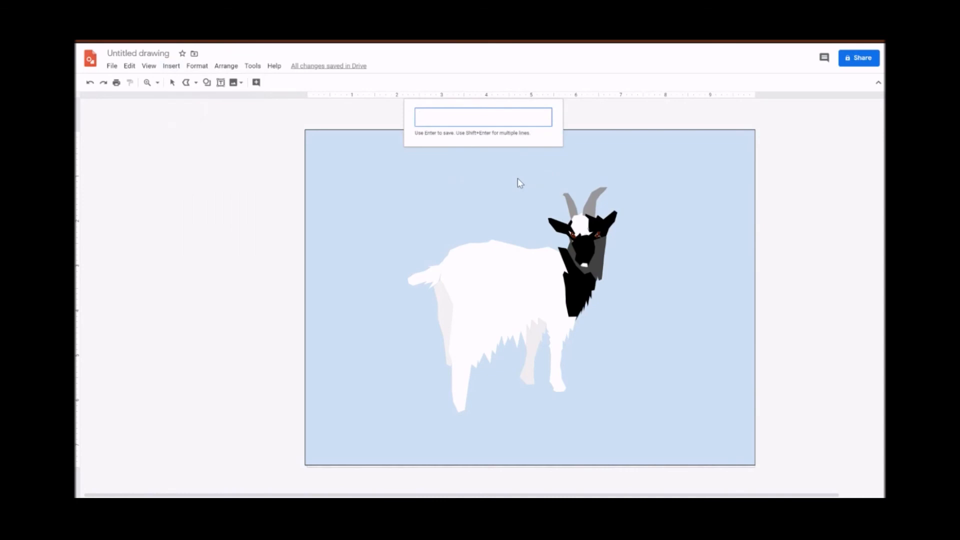
type("Bill")
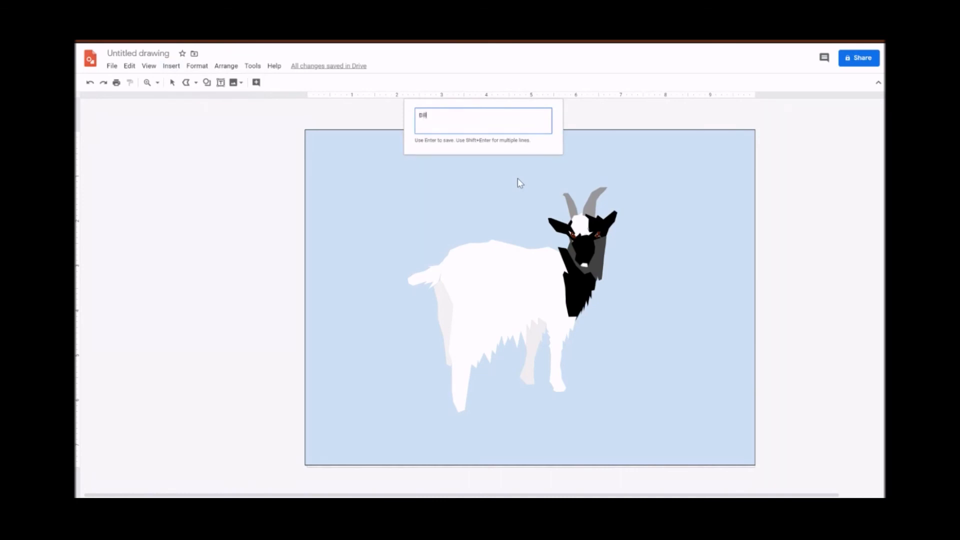
type("y Goa")
type("Gruff")
key("Return")
left_click_drag(568, 273, 572, 144)
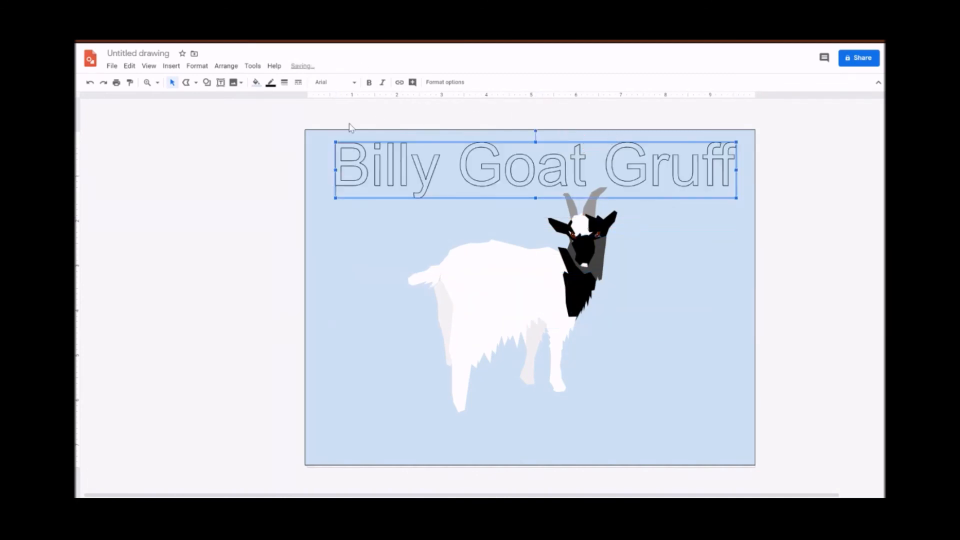
- Change the font of the "Billy Goat Gruff" title to Verdana
left_click(332, 86)
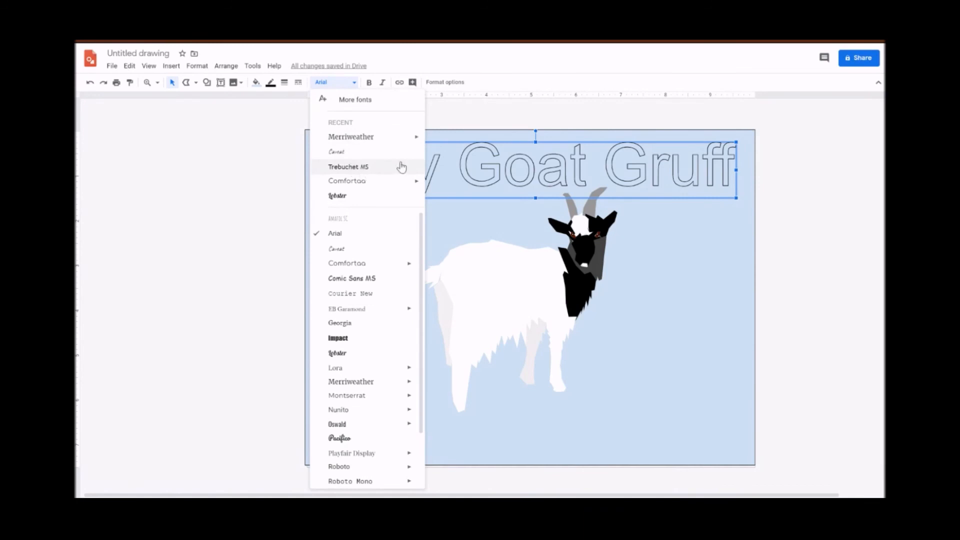
mouse_move(374, 266)
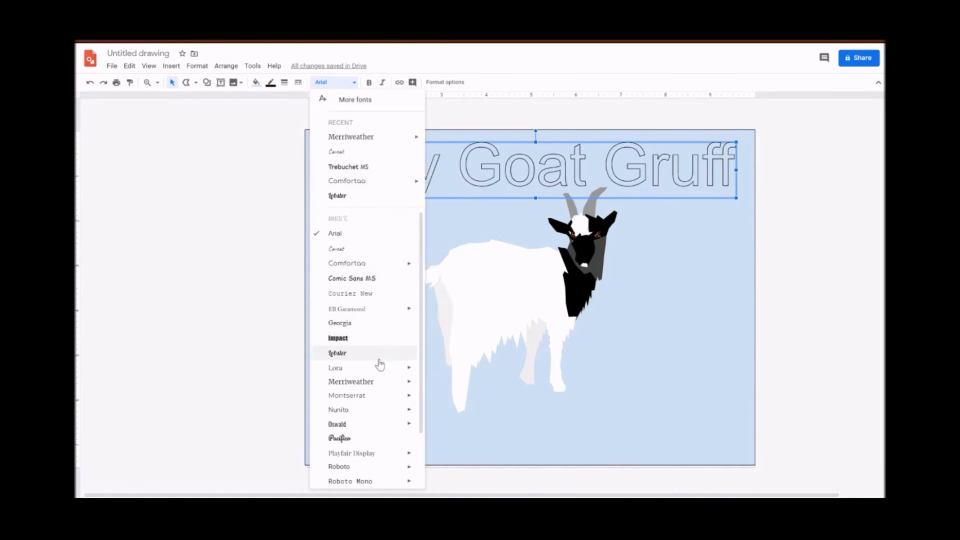
scroll(379, 370, "down", 1)
mouse_move(375, 372)
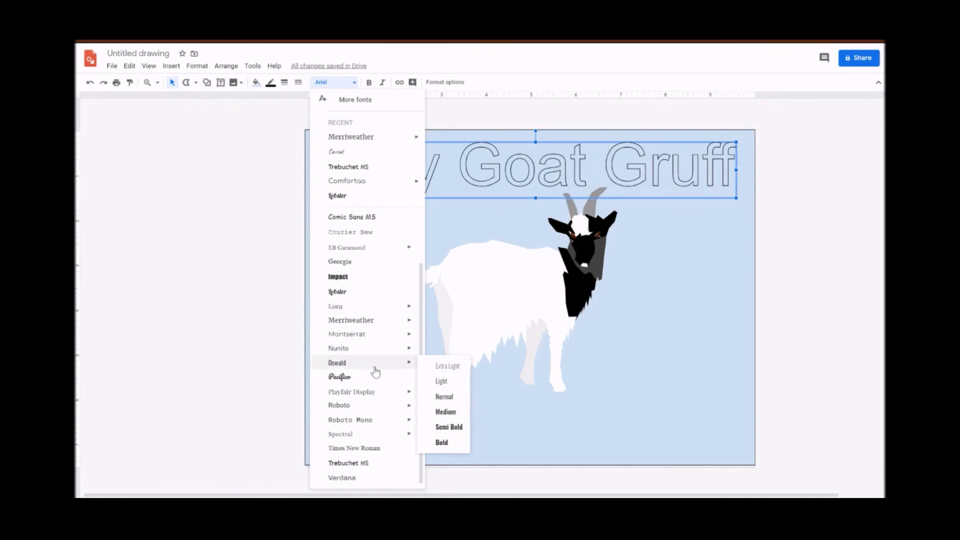
mouse_move(382, 408)
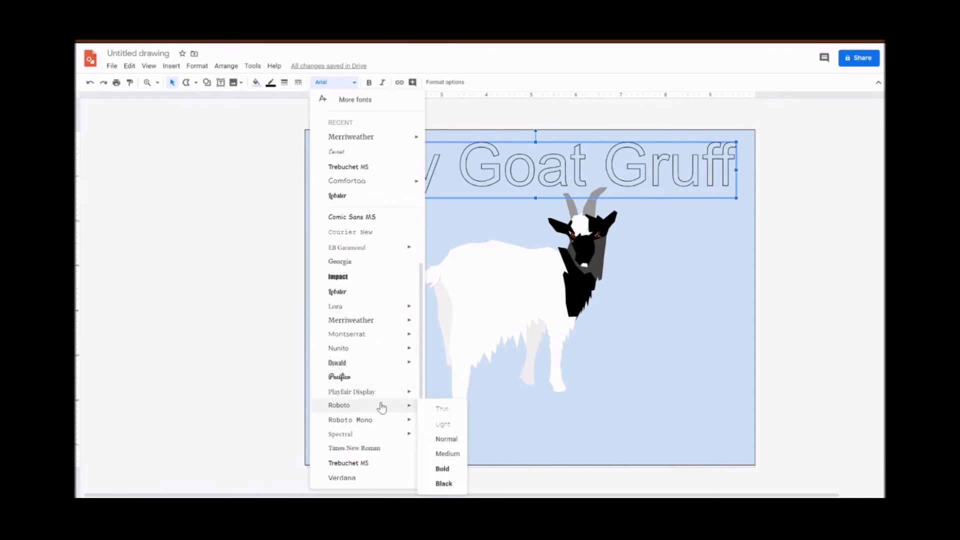
left_click(375, 477)
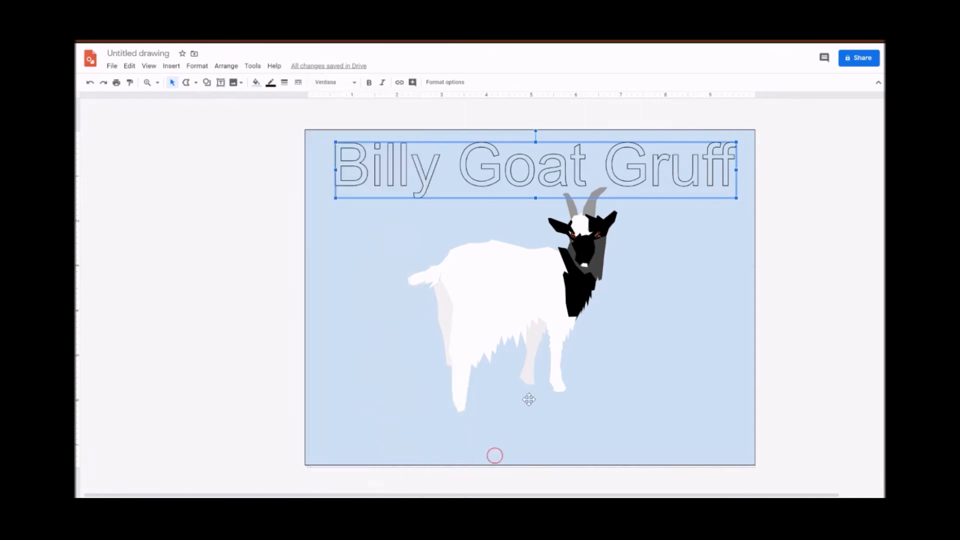
- Reposition and resize the title to span the canvas with small side margins above the goat, and fill its letters dark gray
left_click_drag(547, 142, 519, 136)
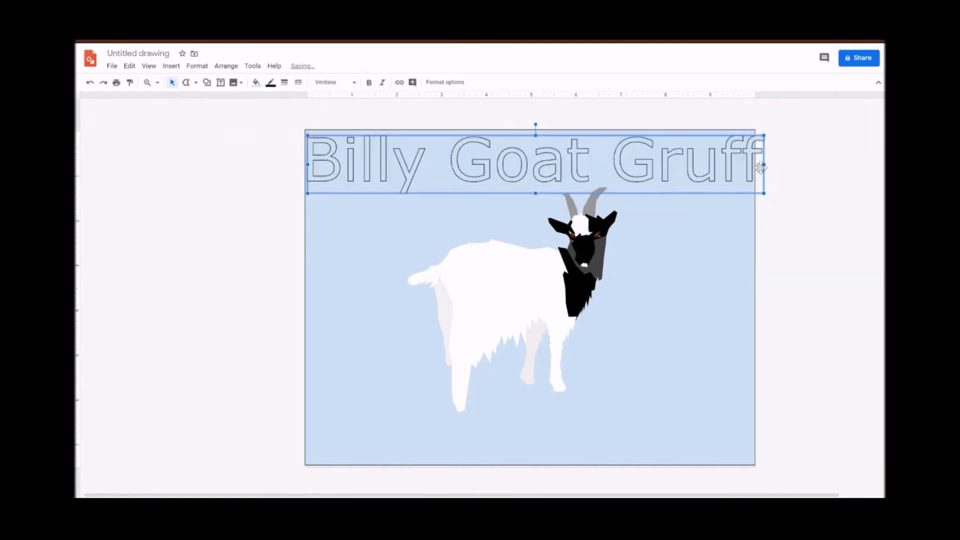
left_click_drag(764, 165, 748, 164)
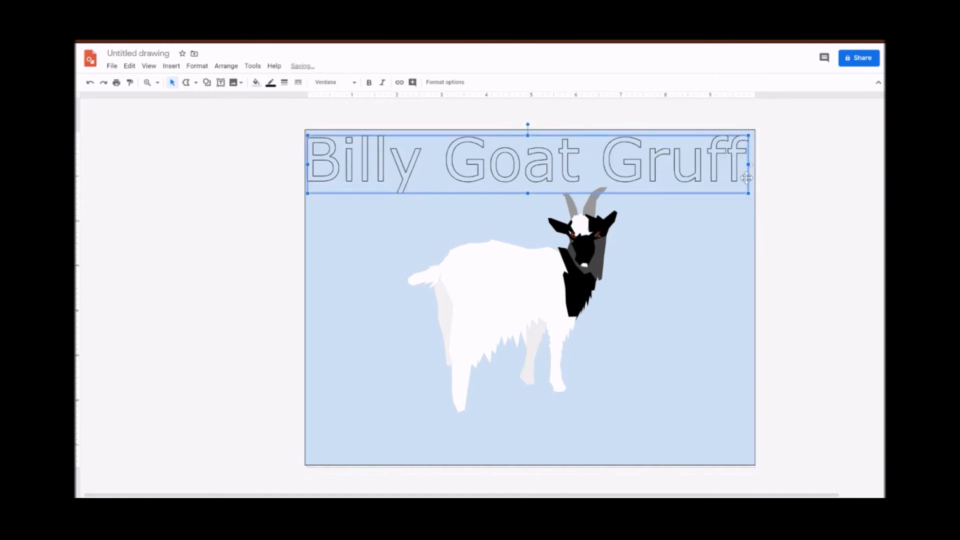
left_click(719, 258)
left_click_drag(317, 169, 313, 164)
left_click_drag(751, 165, 748, 165)
left_click_drag(529, 136, 529, 139)
left_click_drag(533, 193, 532, 190)
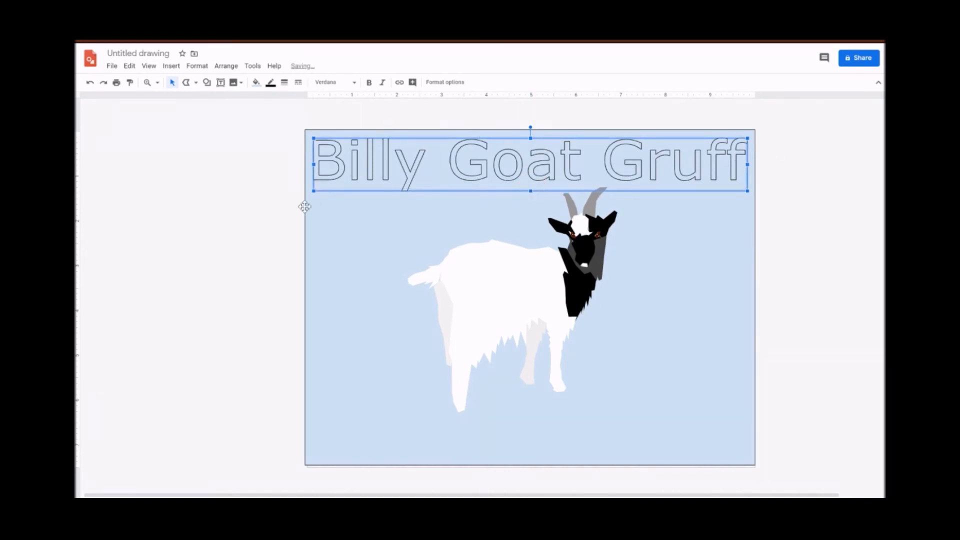
left_click_drag(314, 165, 317, 166)
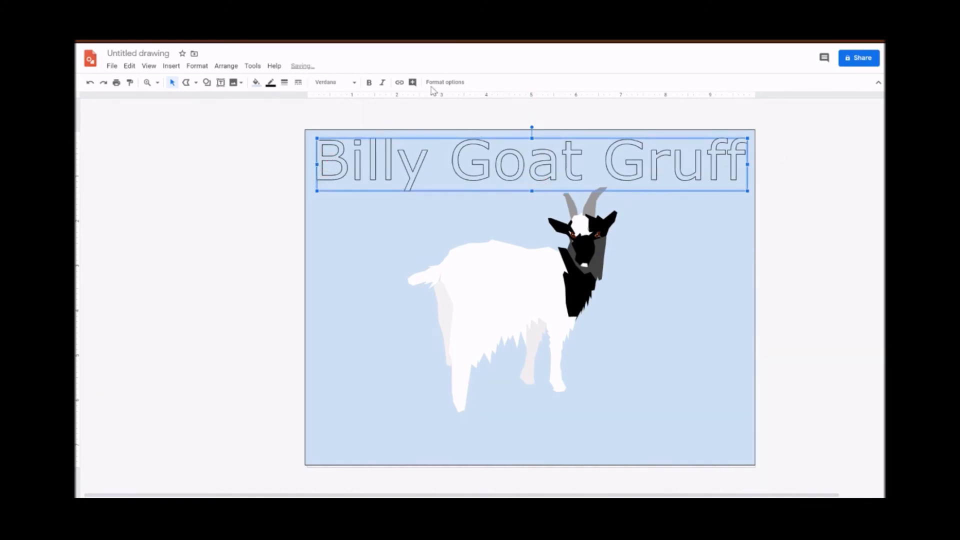
left_click(256, 82)
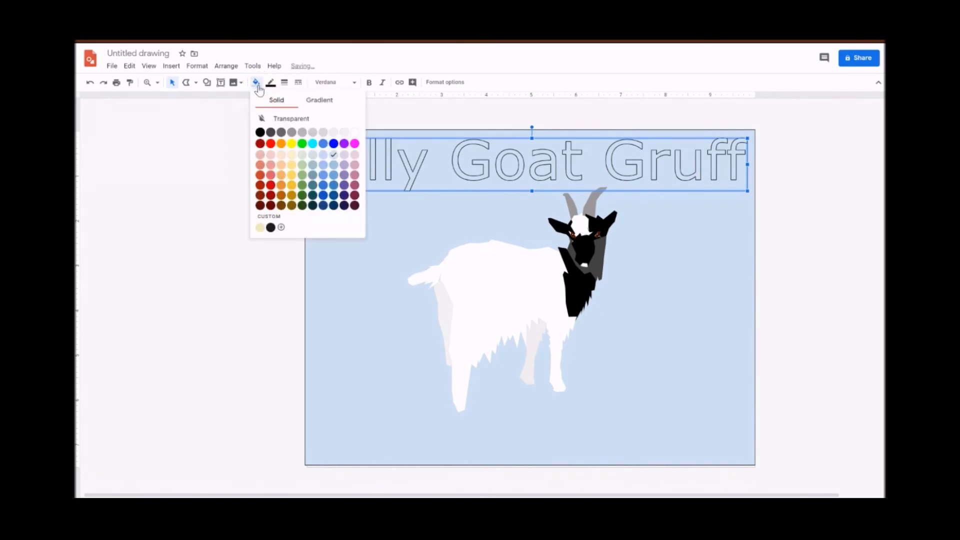
left_click(281, 133)
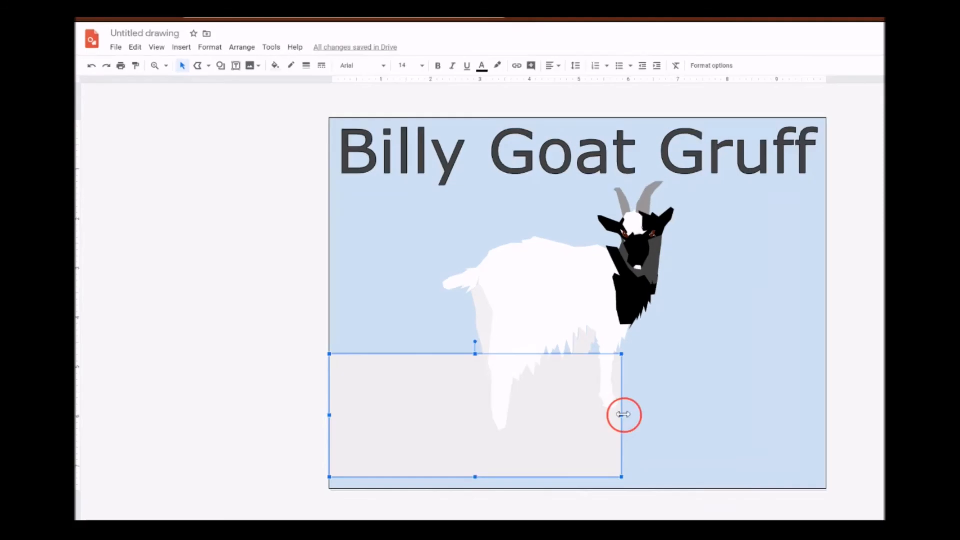
- Stretch the ground rectangle behind the goat's legs to the canvas's right and bottom edges, and fill it dark gray
left_click_drag(569, 397, 752, 400)
left_click_drag(826, 416, 826, 417)
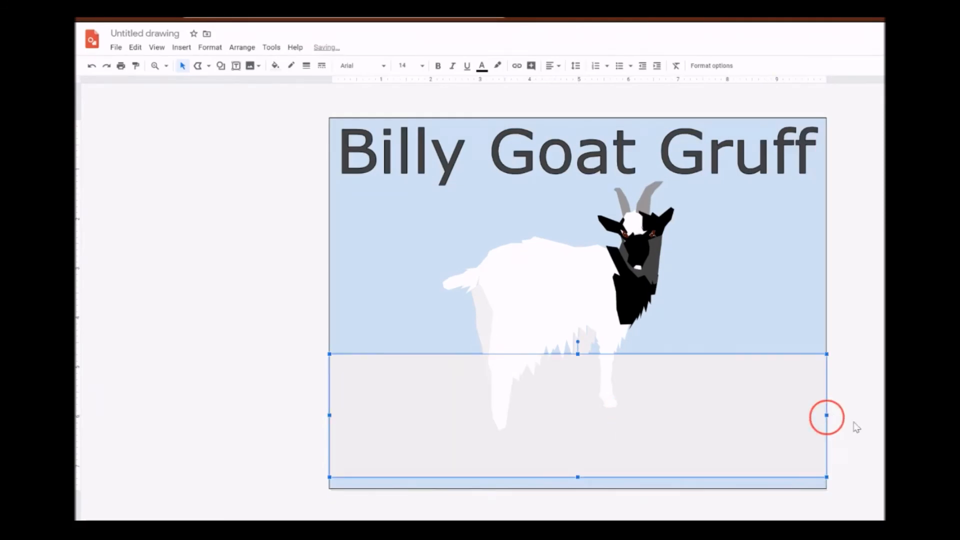
left_click_drag(579, 477, 577, 489)
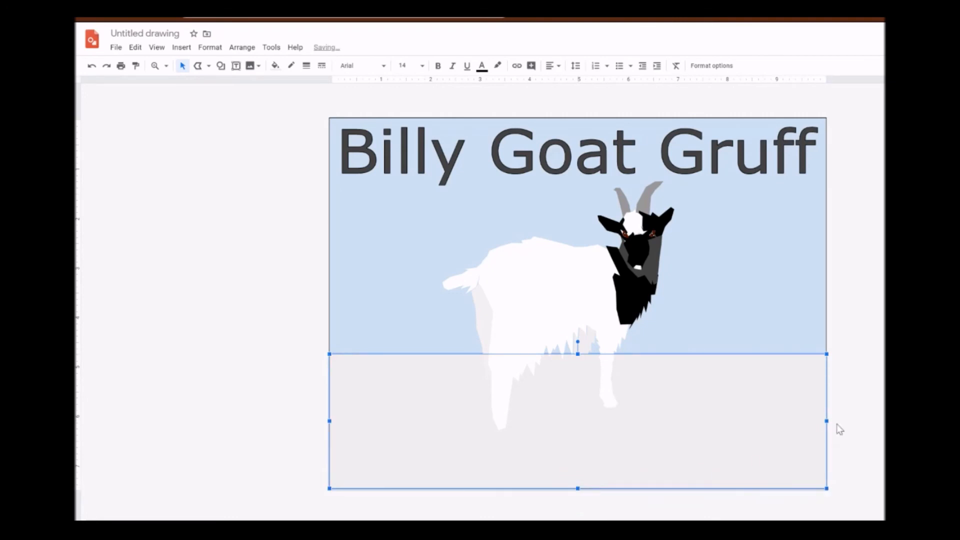
left_click(275, 65)
left_click(317, 120)
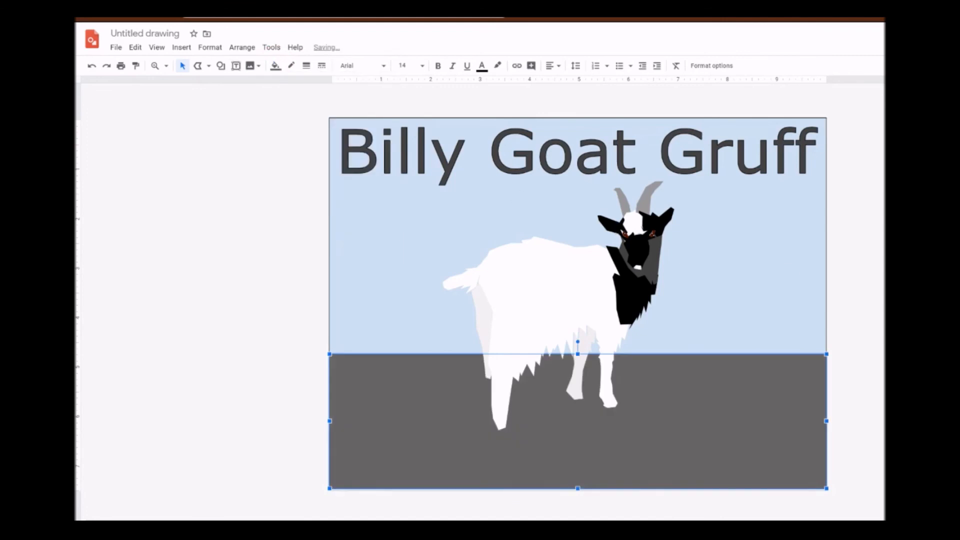
- Recolor the light blue background rectangle with a deeper medium blue fill
left_click(753, 295)
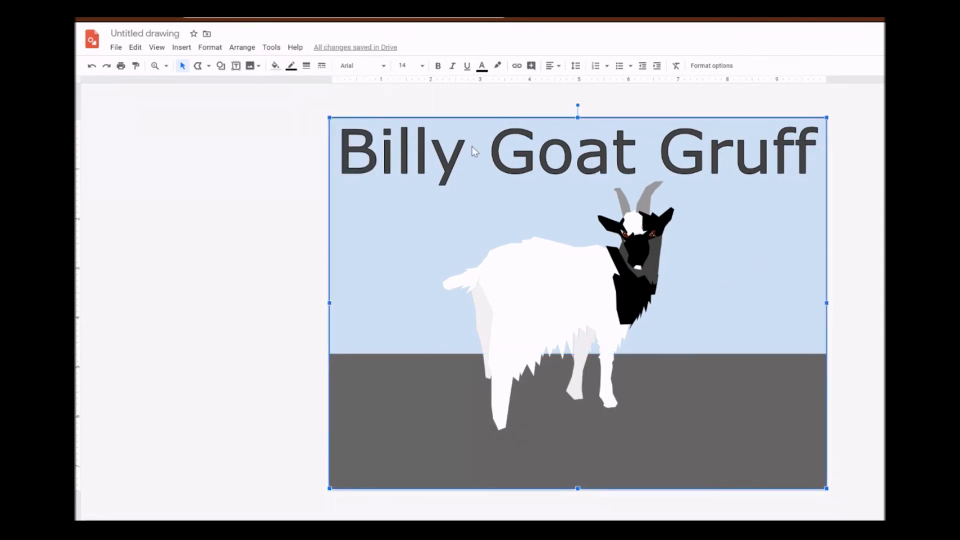
left_click(276, 66)
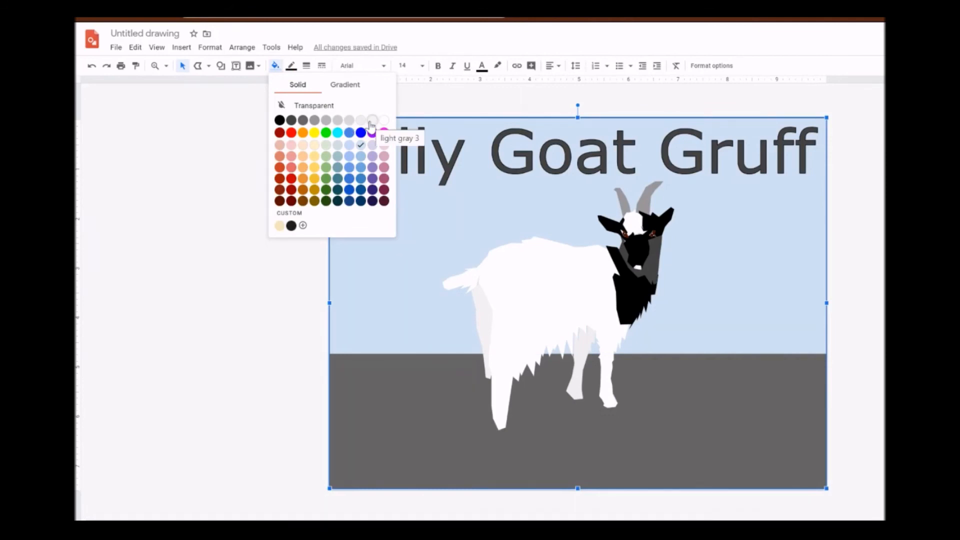
left_click(360, 168)
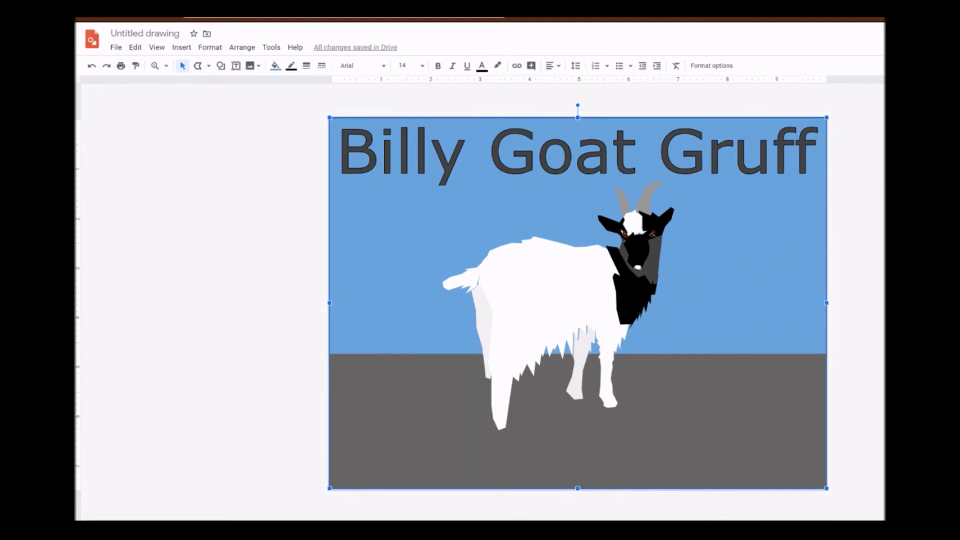
key("Escape")
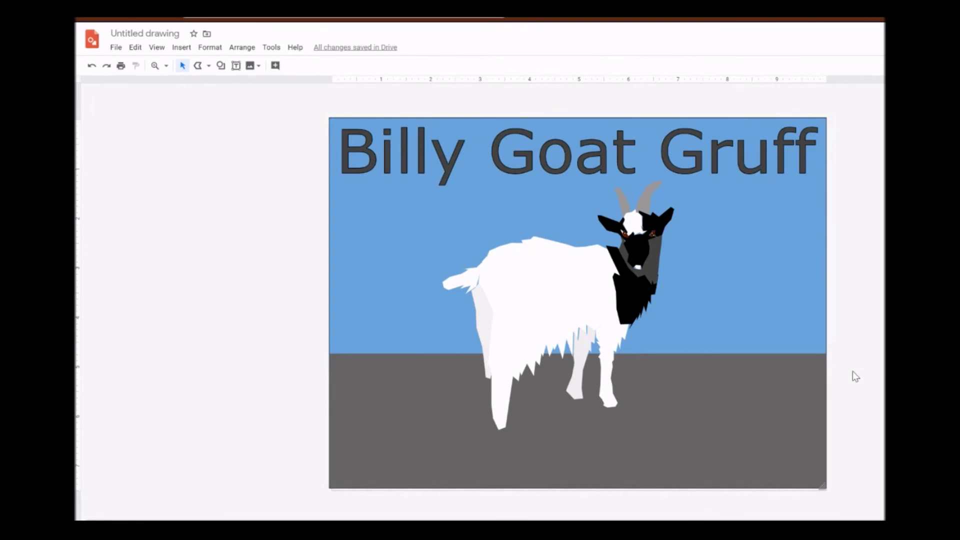
- Stretch the goat's white torso shape slightly toward the hindquarters and downward so it overlaps the neighboring white shapes
left_click(557, 295)
left_click_drag(571, 359, 572, 362)
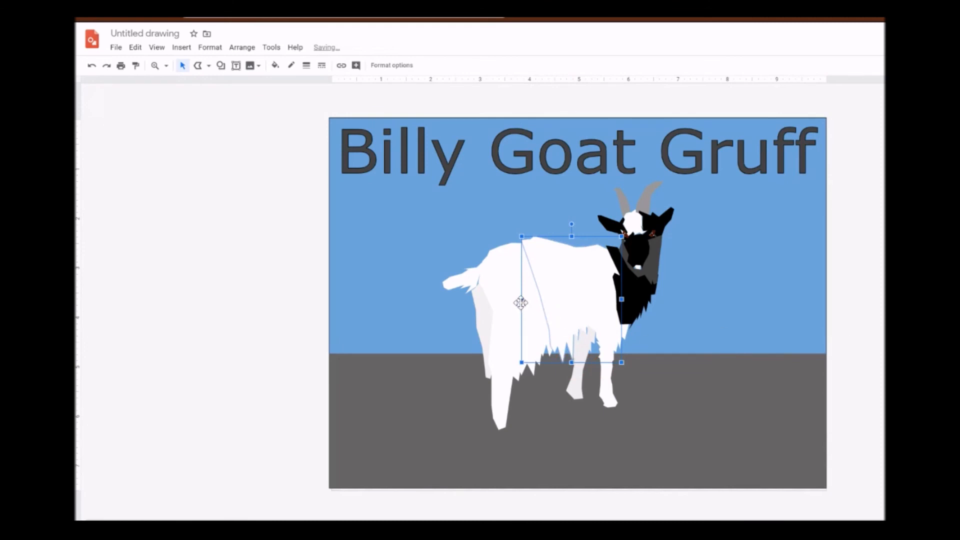
left_click_drag(521, 301, 517, 299)
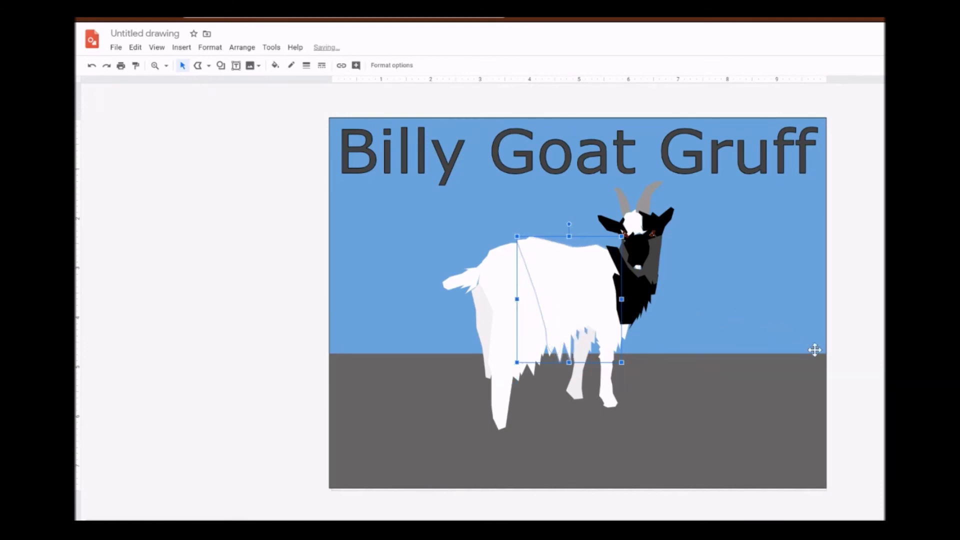
left_click_drag(570, 363, 569, 369)
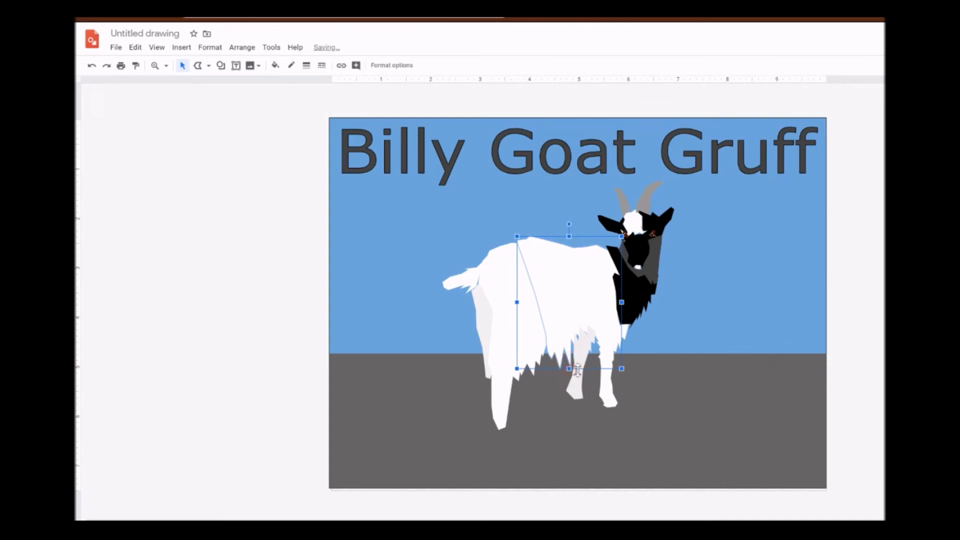
- Extend the goat's front body shape slightly at its lower edge and stretch the grey far hind-leg shape slightly upward
left_click_drag(568, 371, 568, 372)
left_click(859, 329)
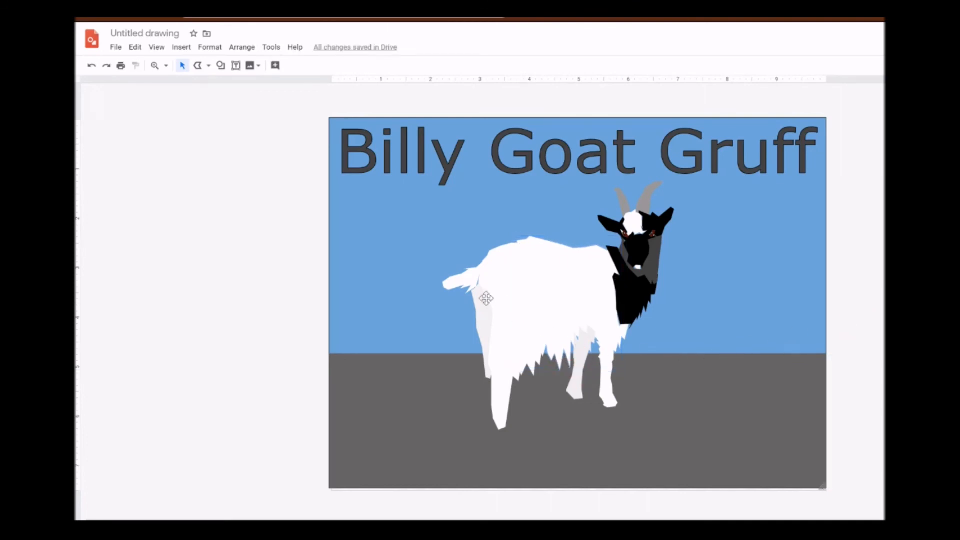
left_click(475, 285)
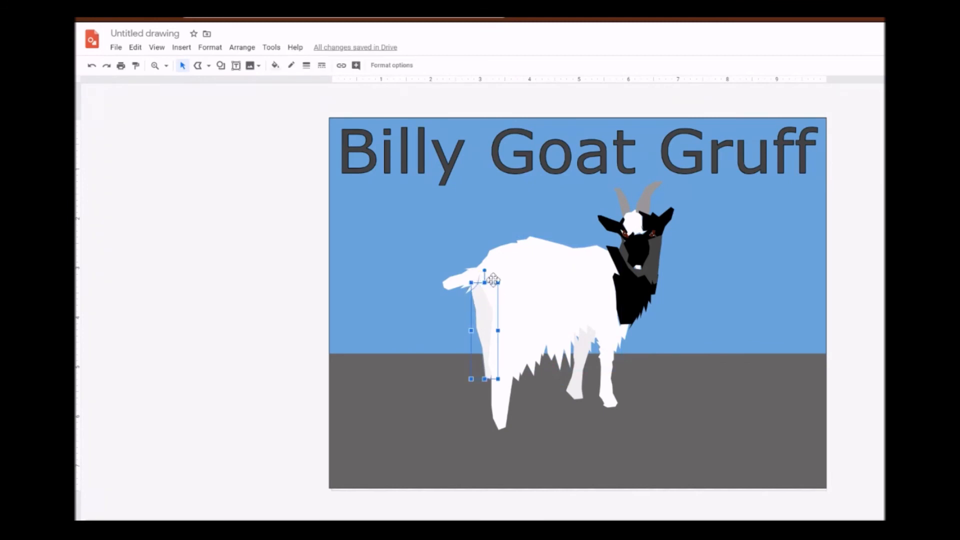
left_click_drag(486, 279, 486, 279)
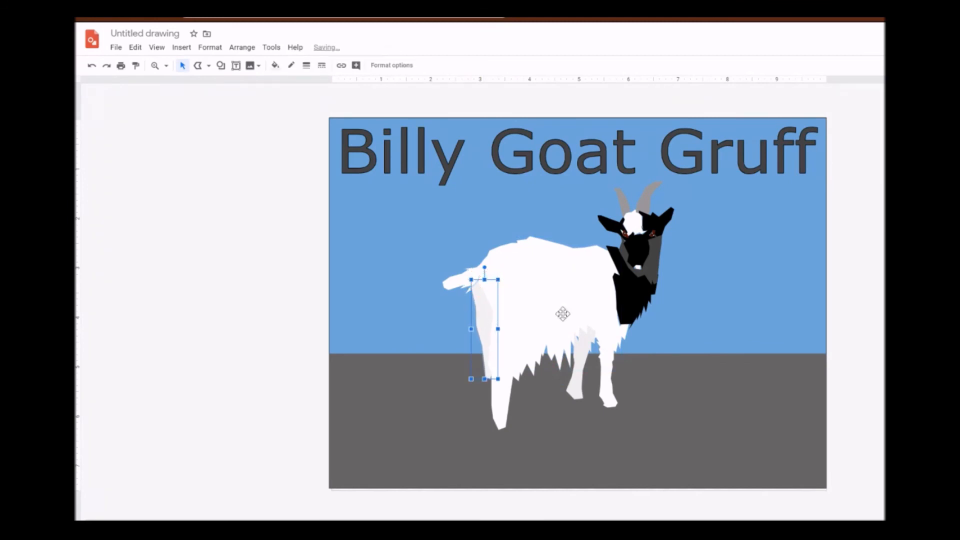
left_click(563, 314)
left_click(469, 289)
left_click(873, 348)
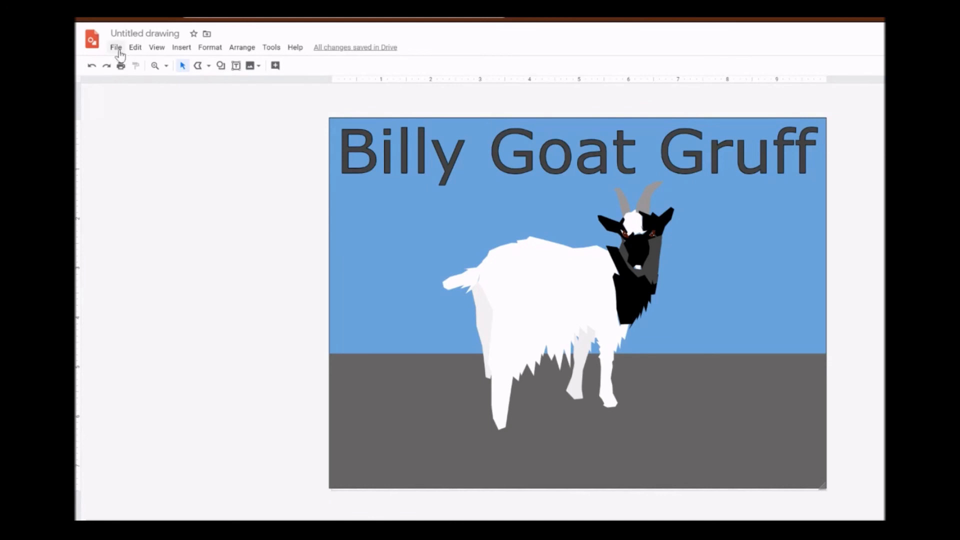
- Rename the drawing as BBG 1 and download it as a PNG image
left_click(120, 33)
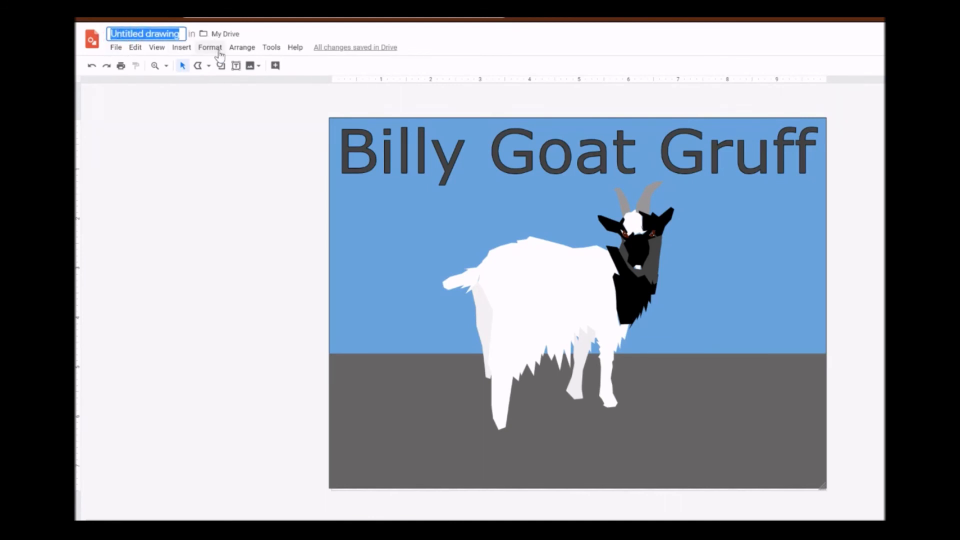
type("BBG 1")
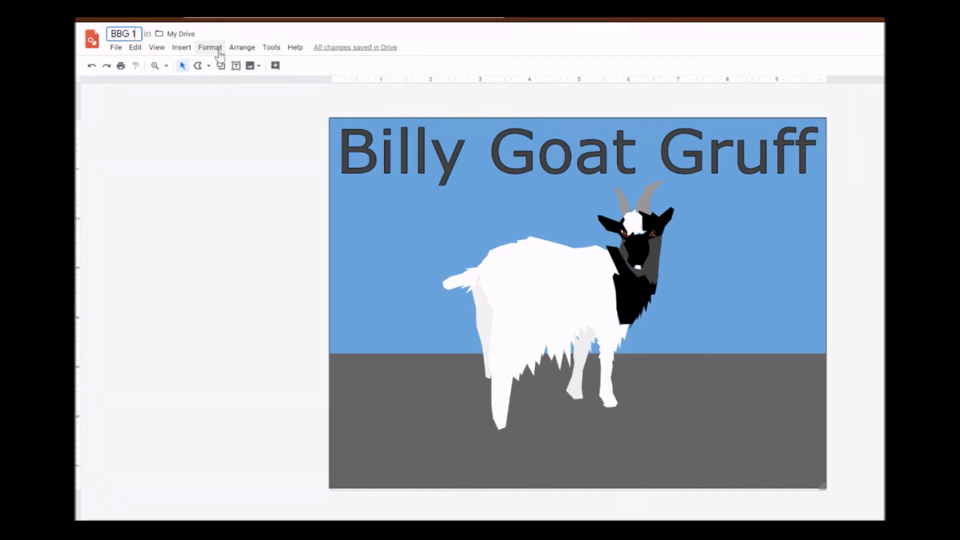
left_click(115, 47)
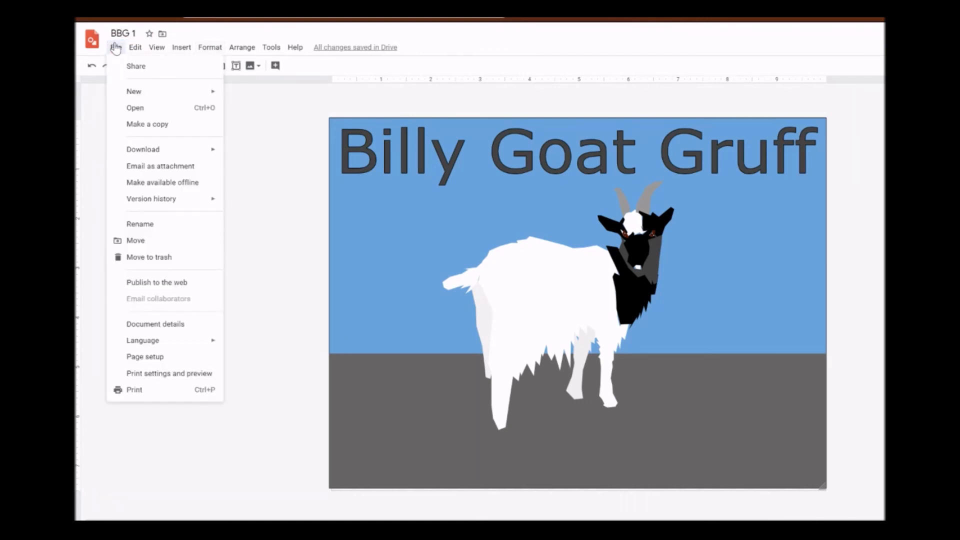
mouse_move(170, 150)
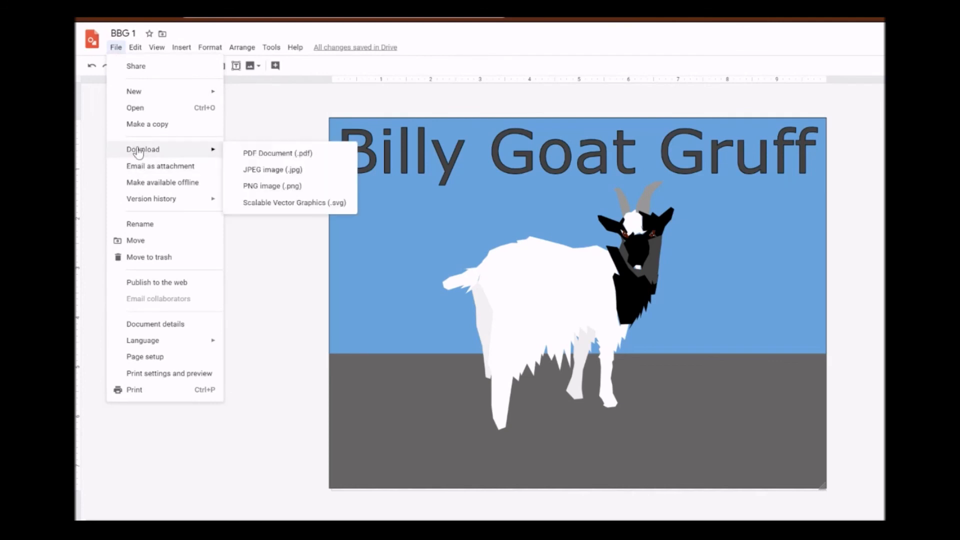
left_click(250, 186)
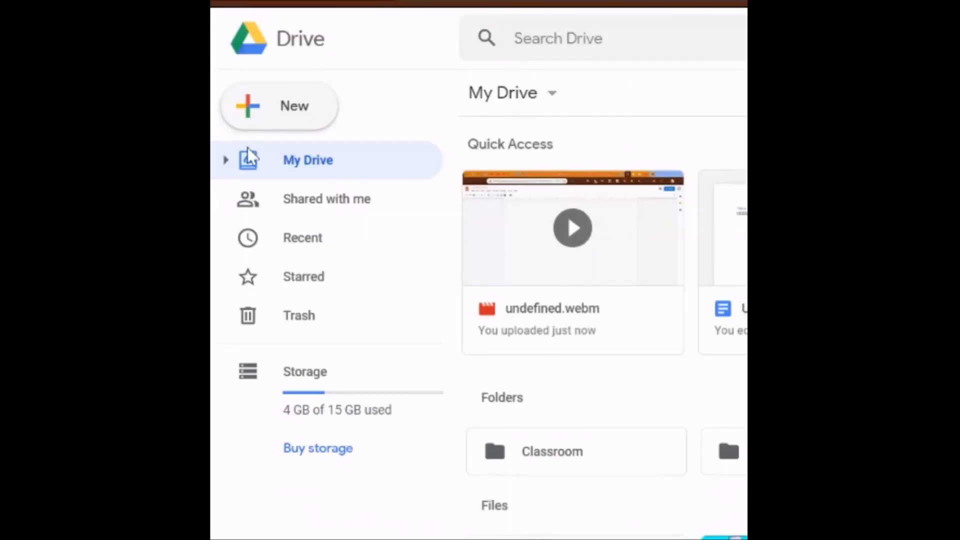
- Create a blank Google Slides presentation from Google Drive and start editing the first slide's title
left_click(275, 117)
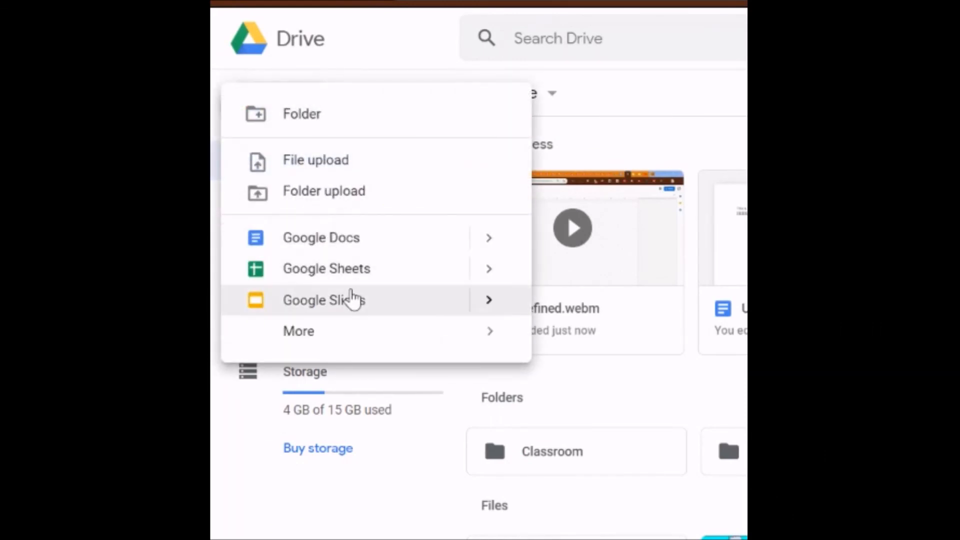
mouse_move(481, 305)
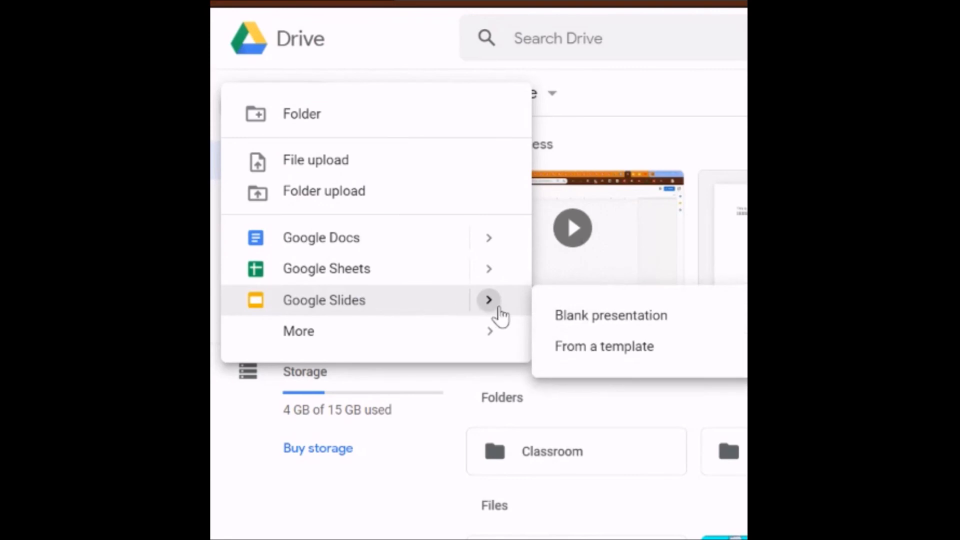
left_click(581, 316)
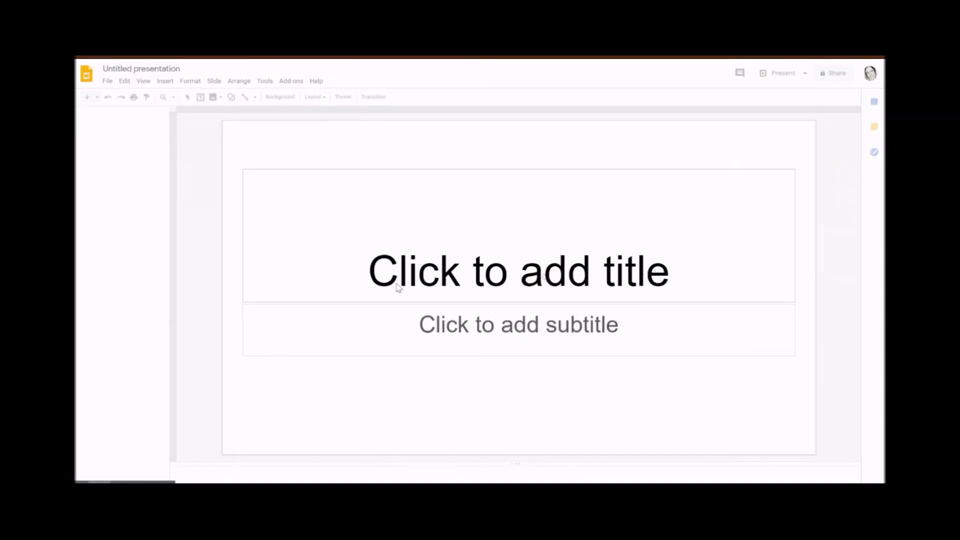
left_click(351, 278)
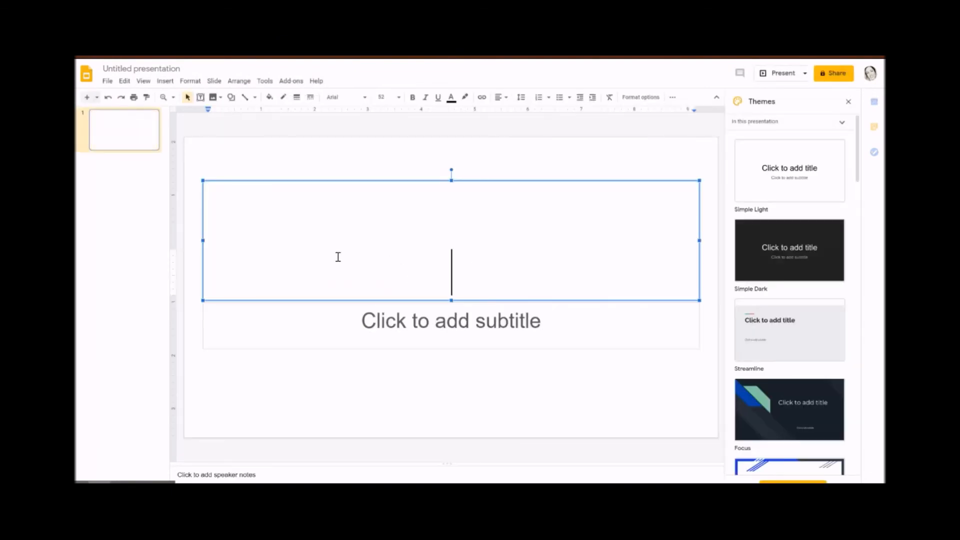
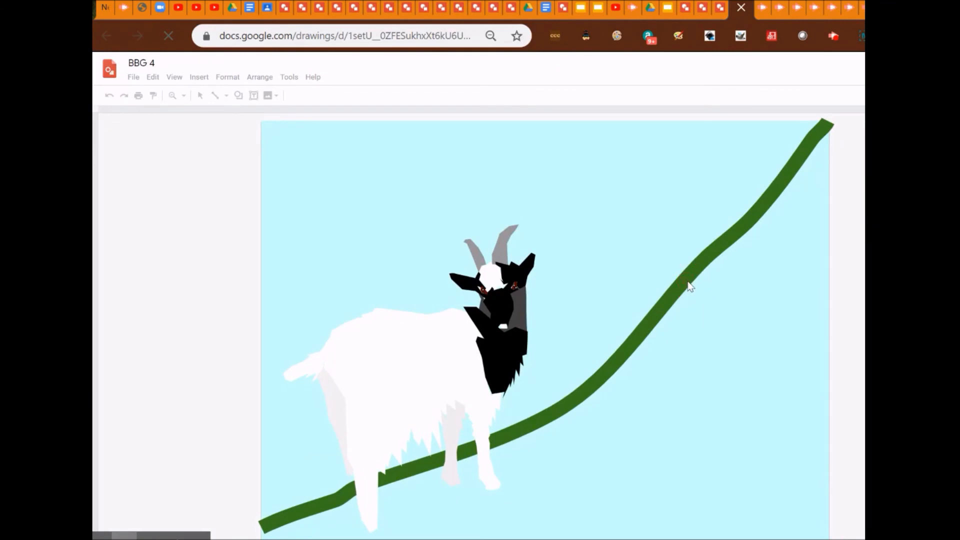
- Delete the thick green curved line running behind the goat in the BBG 4 drawing
left_click(671, 228)
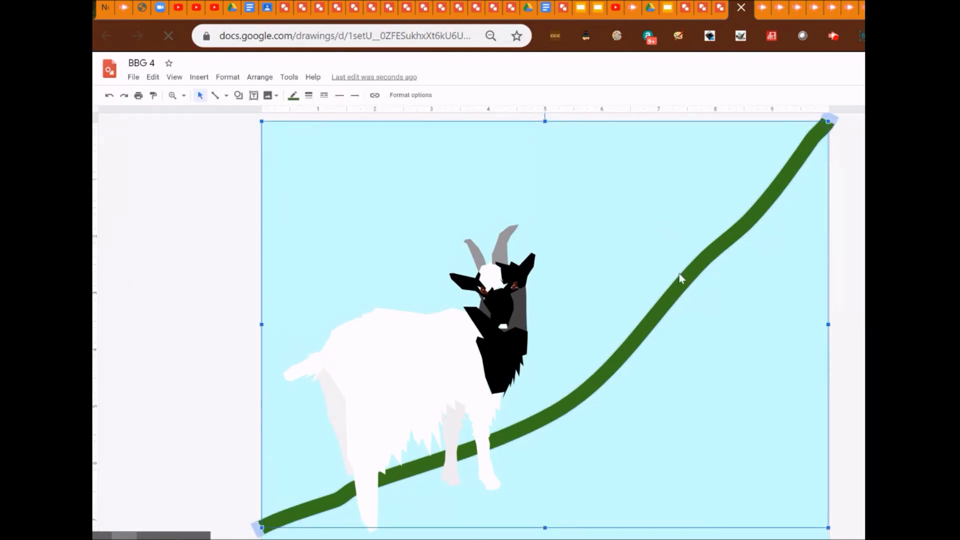
key("Delete")
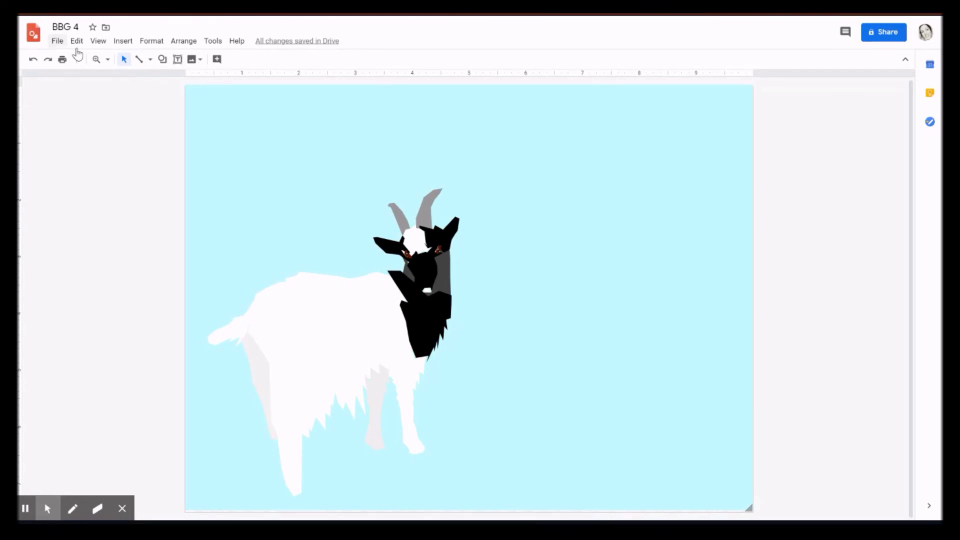
- Search the web for troll images to insert into the drawing
left_click(123, 42)
mouse_move(143, 64)
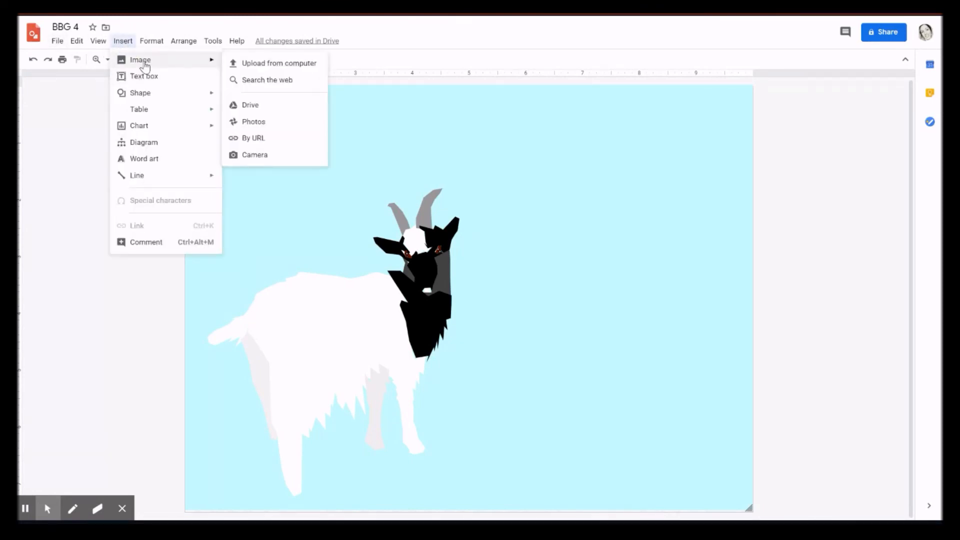
left_click(268, 79)
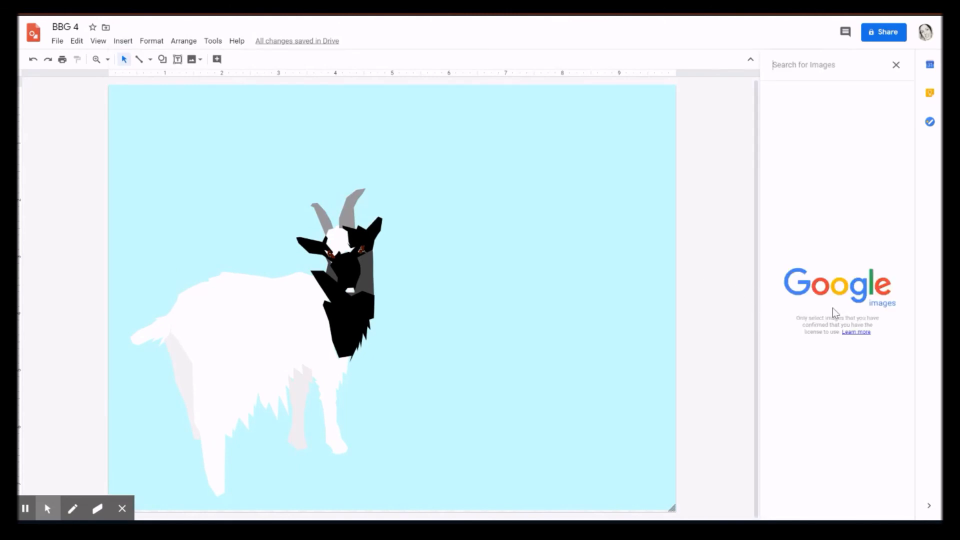
type("troll")
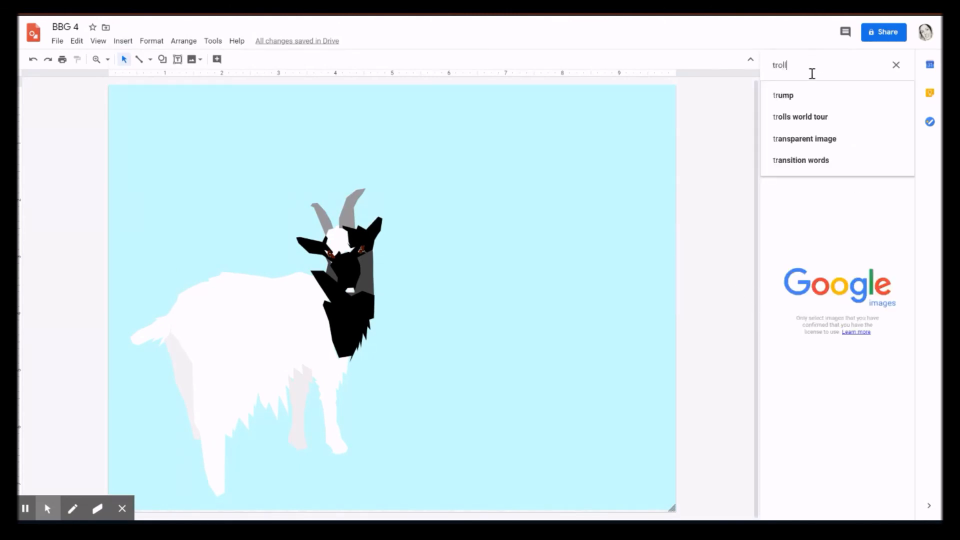
key("Return")
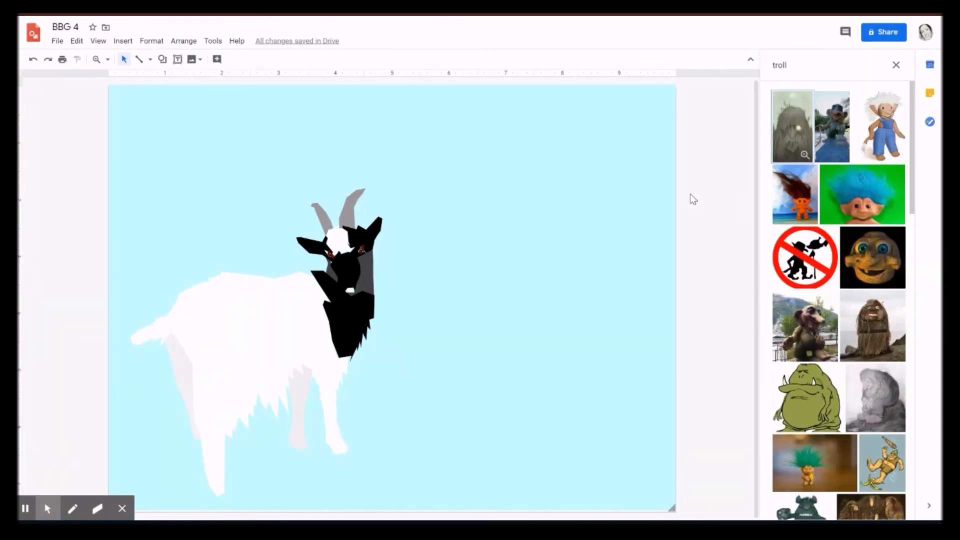
- Insert the photo of the outdoor troll statue with a walking stick and place it beside the goat at full canvas height
scroll(857, 333, "down", 3)
scroll(857, 333, "down", 4)
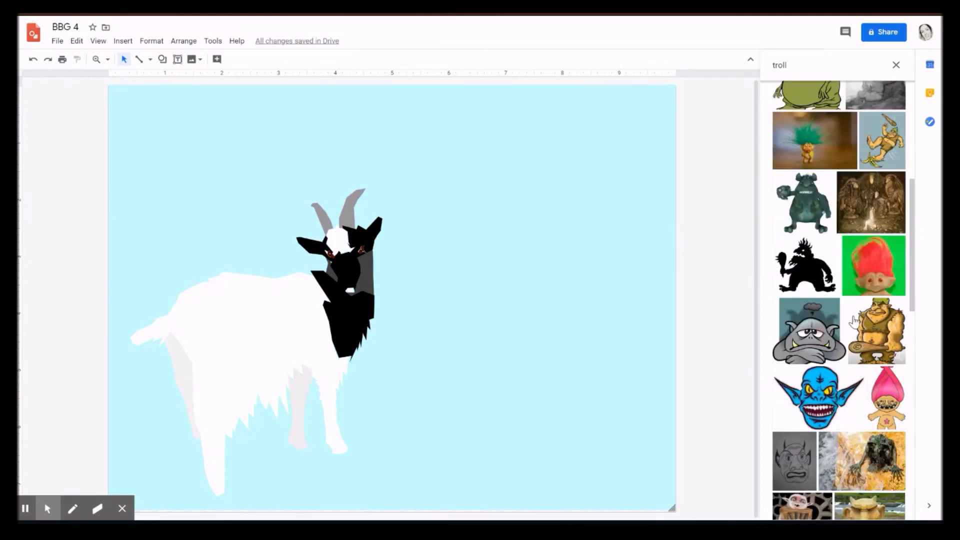
scroll(853, 318, "up", 4)
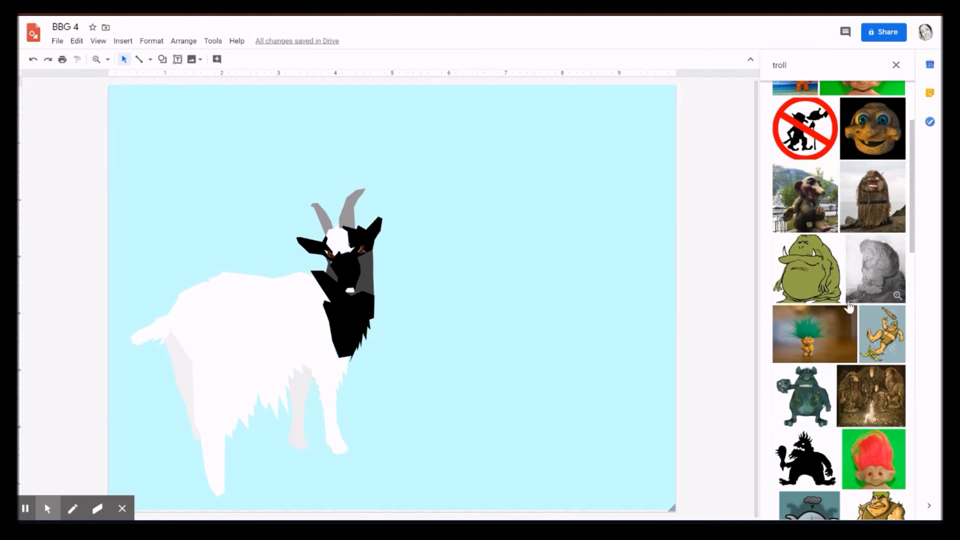
scroll(849, 303, "up", 3)
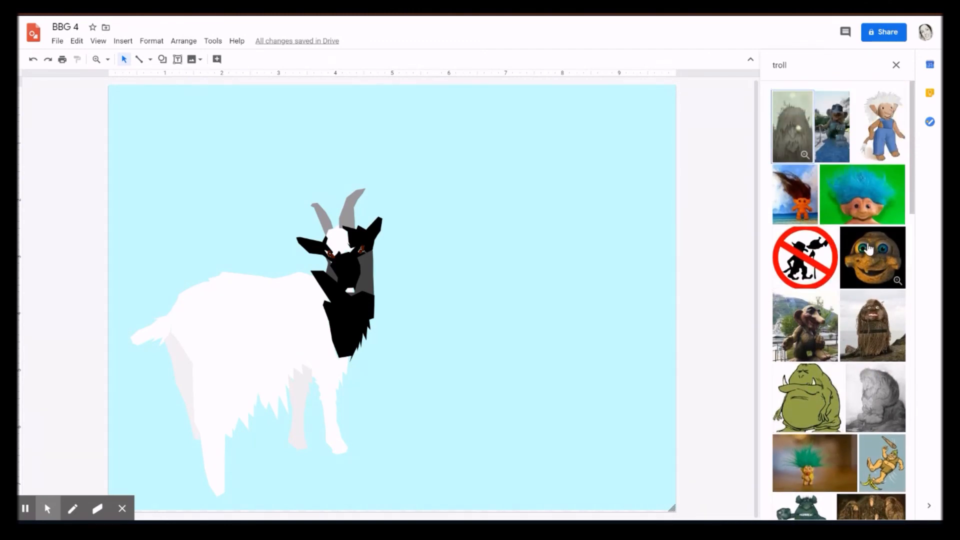
scroll(879, 258, "down", 2)
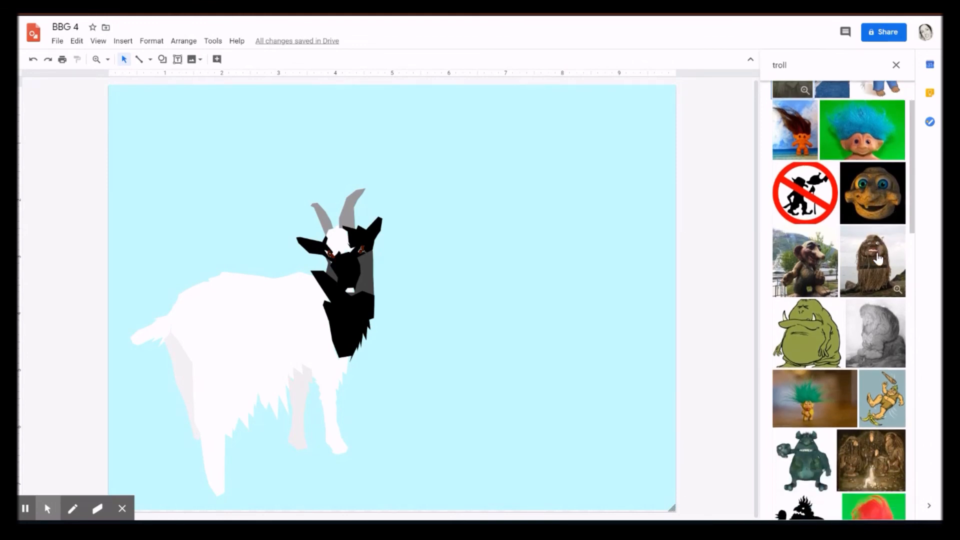
scroll(879, 257, "up", 2)
scroll(879, 256, "down", 2)
scroll(866, 272, "up", 2)
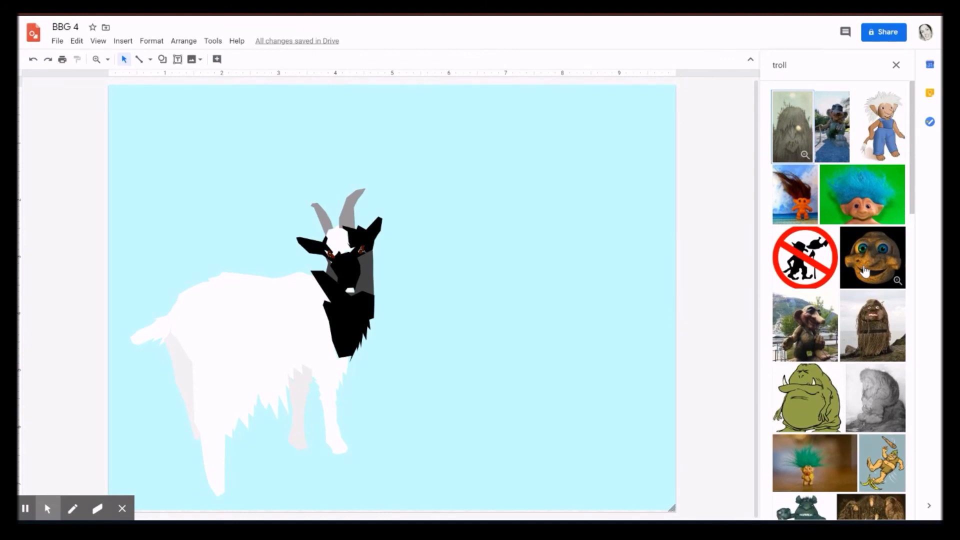
left_click(841, 111)
left_click(838, 508)
left_click(888, 507)
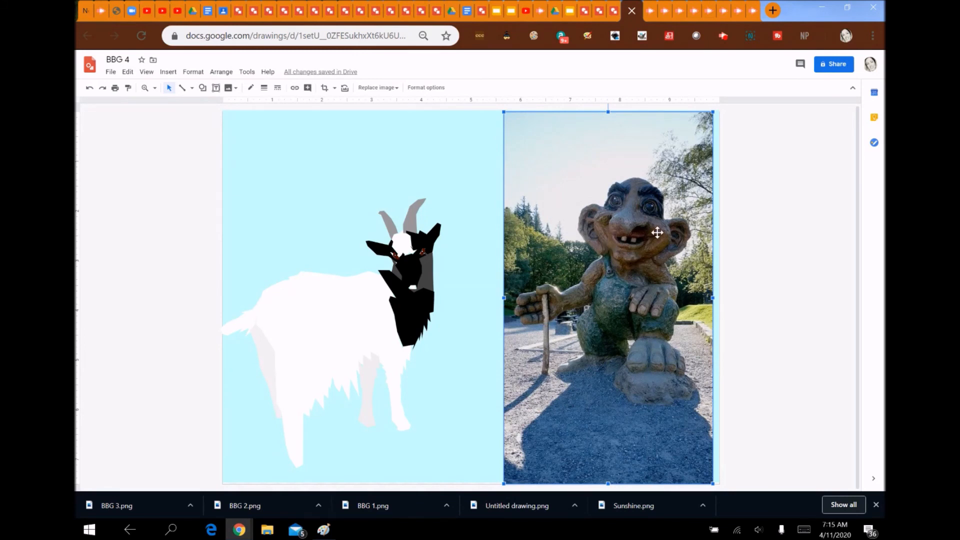
- Trace the troll's ear above its cane-holding arm as a closed shape with the Polyline tool
left_click(203, 89)
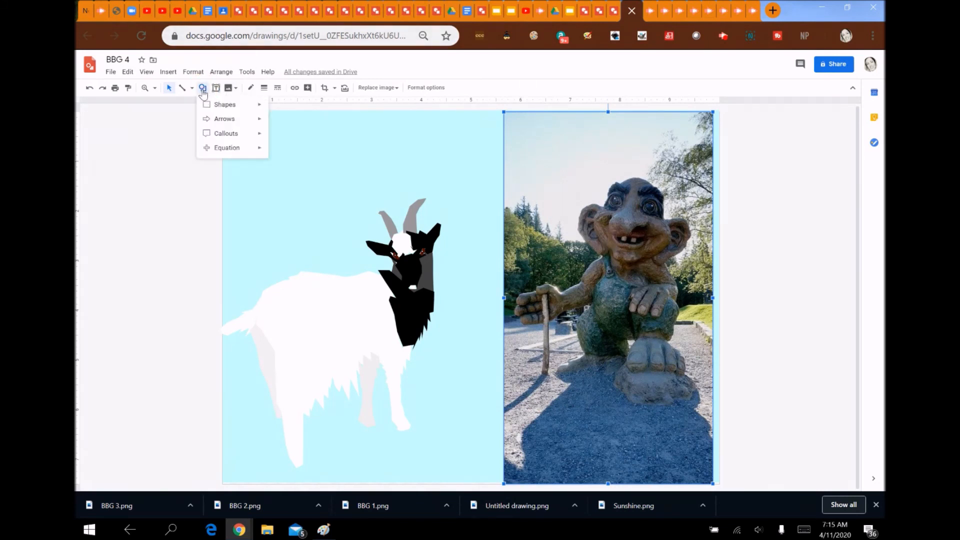
left_click(183, 88)
left_click(187, 91)
left_click(191, 89)
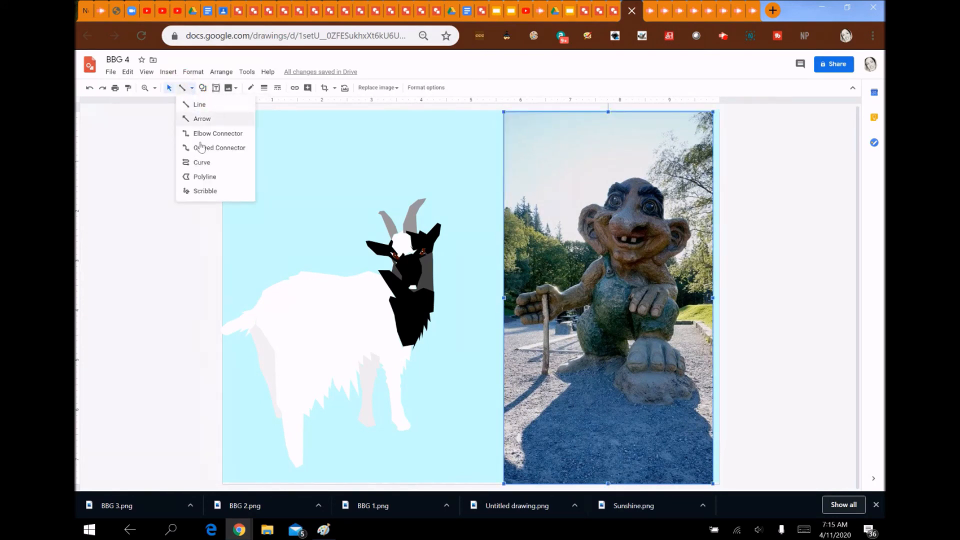
left_click(208, 178)
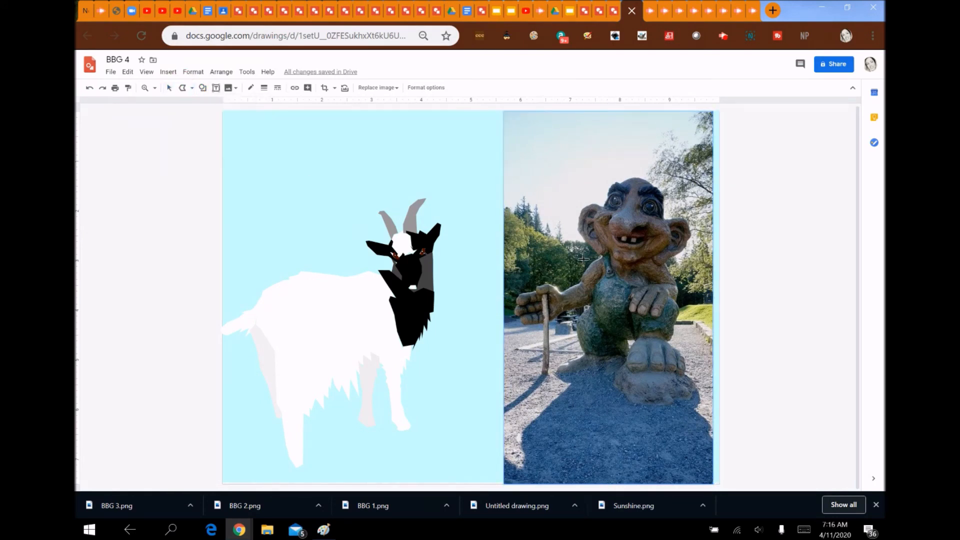
left_click(600, 205)
left_click(577, 229)
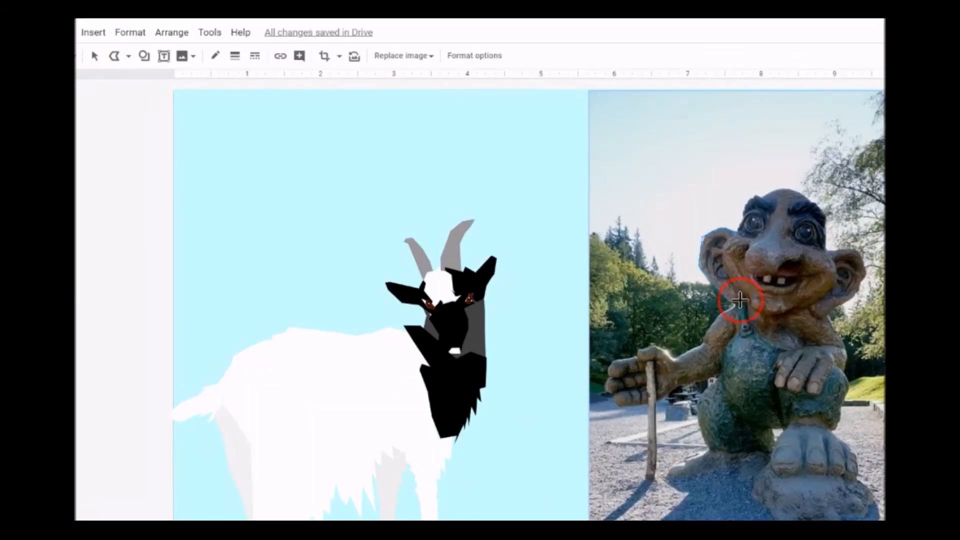
left_click(604, 254)
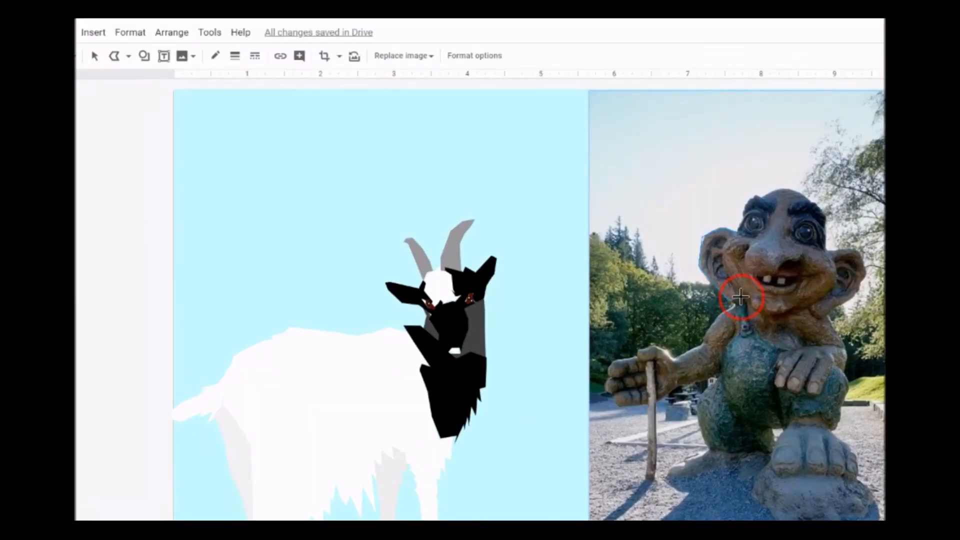
left_click(598, 235)
left_click(731, 231)
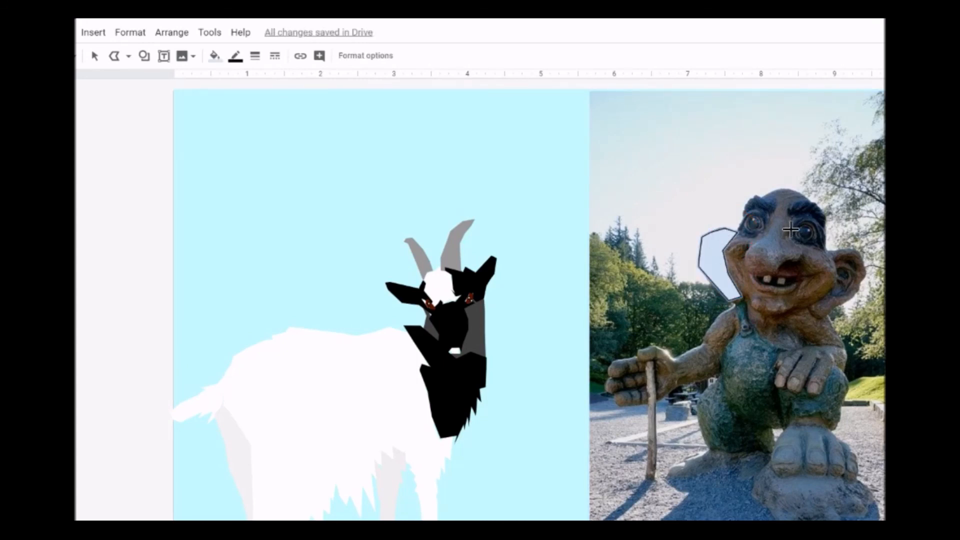
- Make the outline of the traced ear shape transparent and fill it with the darkest red-brown swatch
left_click(63, 33)
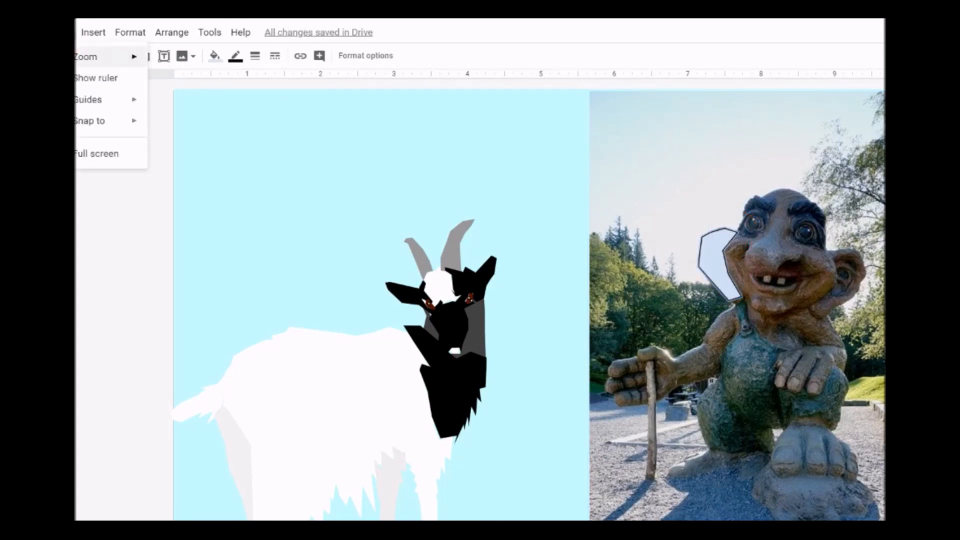
mouse_move(103, 57)
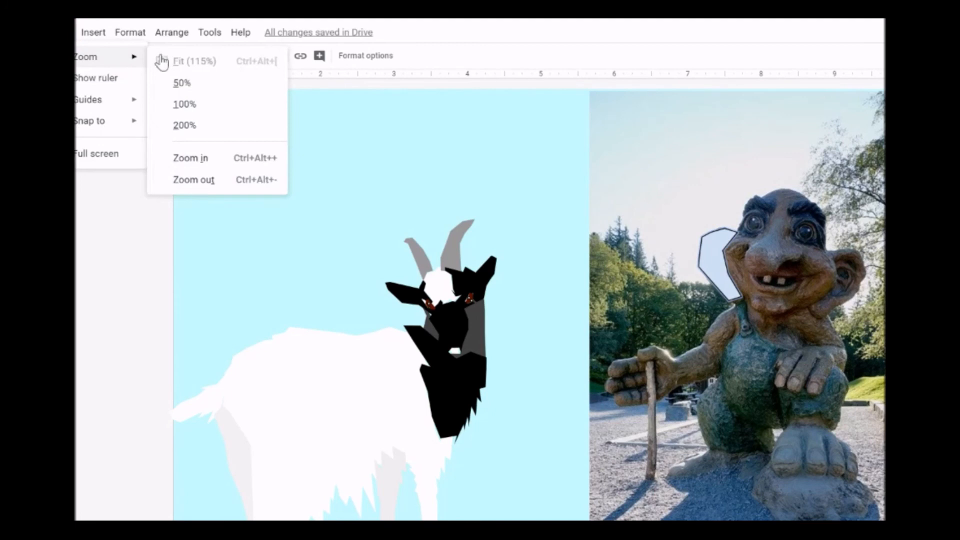
left_click(219, 157)
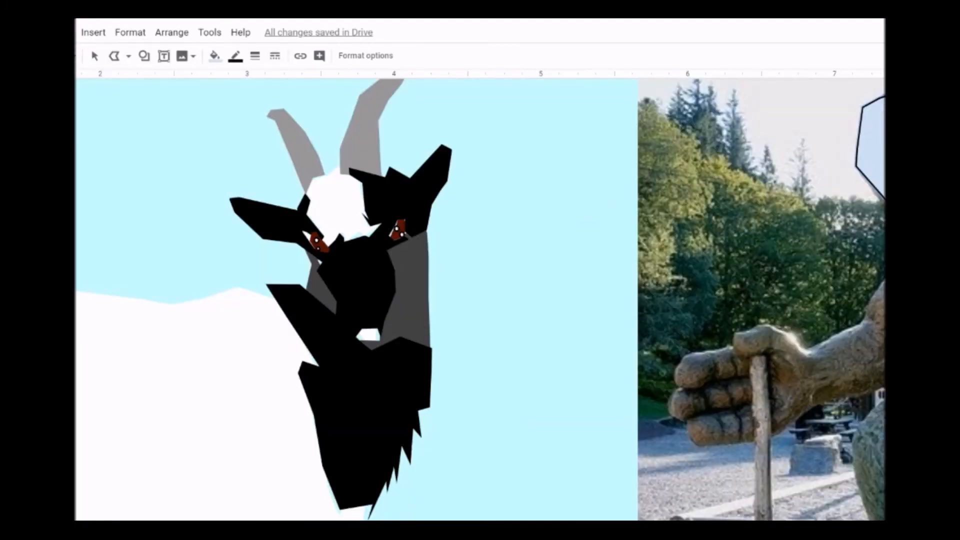
scroll(480, 300, "right", 5)
scroll(480, 301, "up", 3)
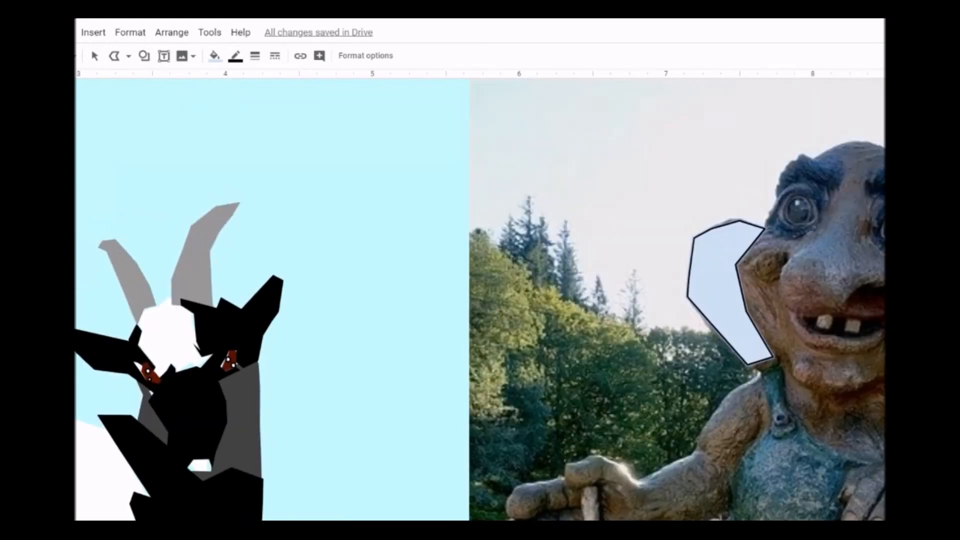
scroll(846, 293, "up", 1)
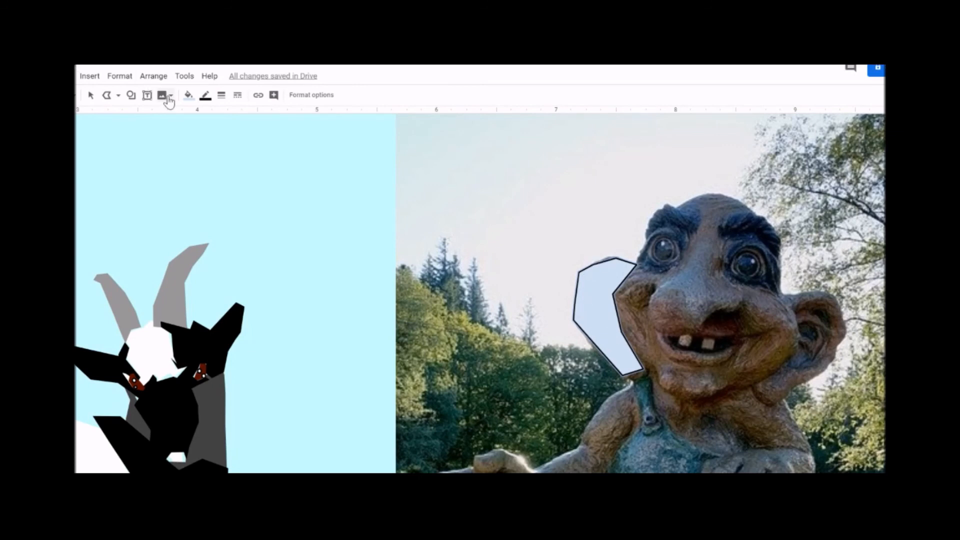
left_click(206, 97)
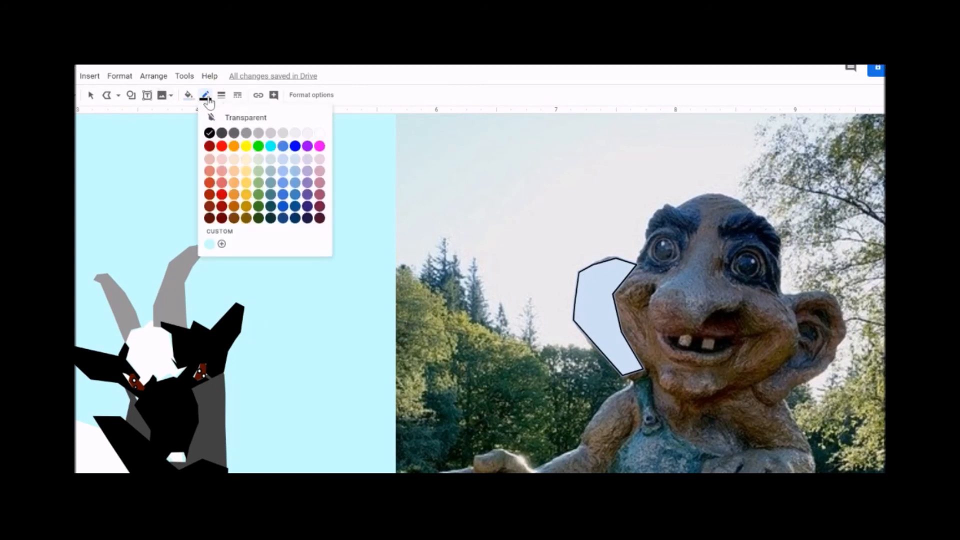
left_click(231, 117)
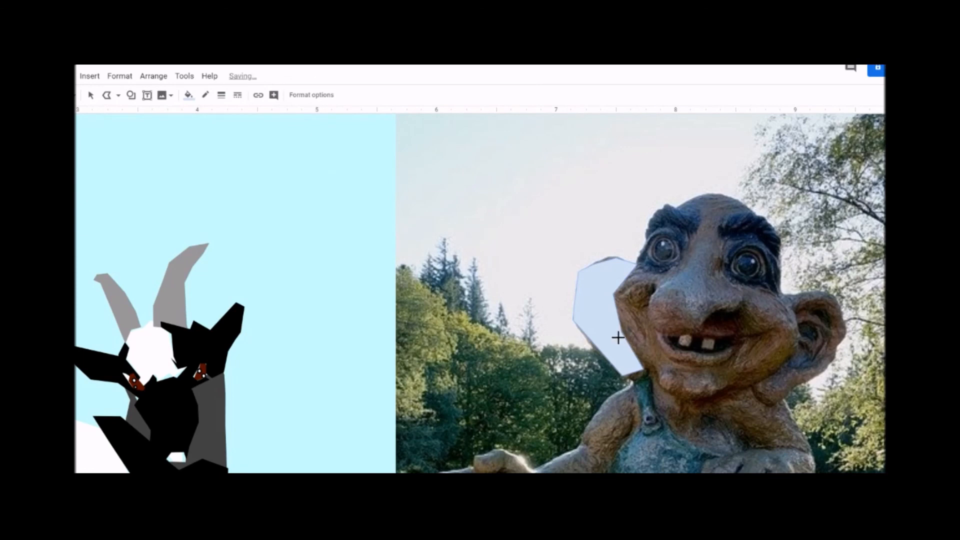
left_click(190, 98)
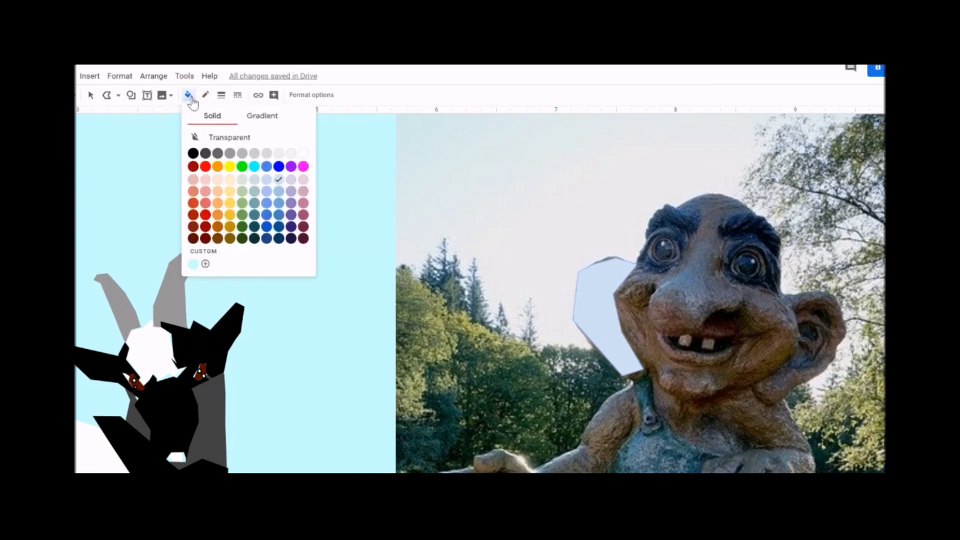
left_click(194, 239)
- Trace the troll's other ear, on the side away from the cane, as a closed polyline shape down to the jaw
scroll(612, 290, "down", 2)
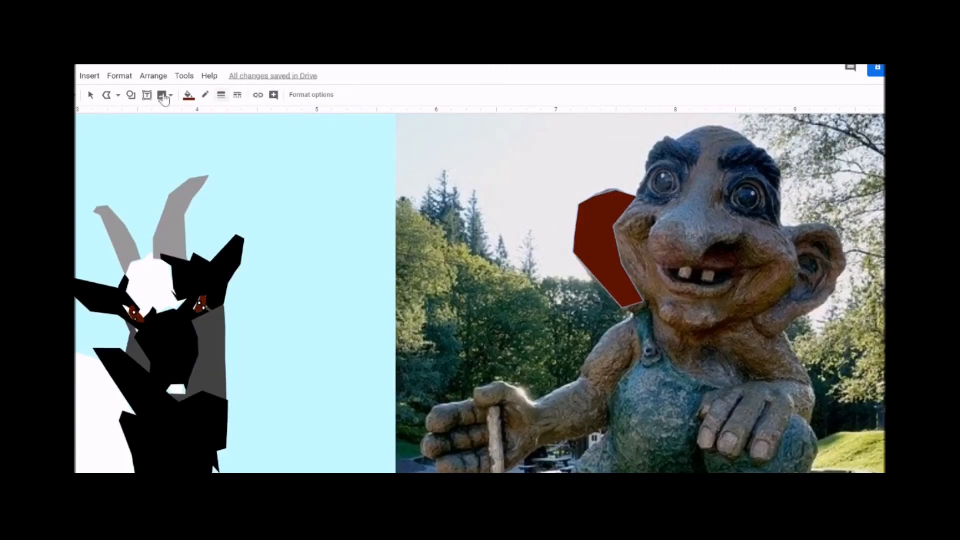
left_click(106, 100)
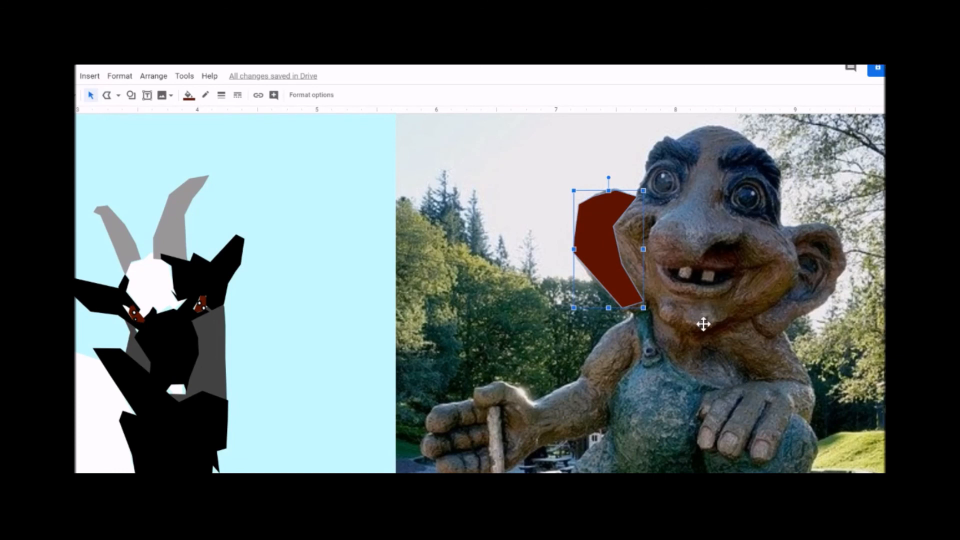
left_click(793, 239)
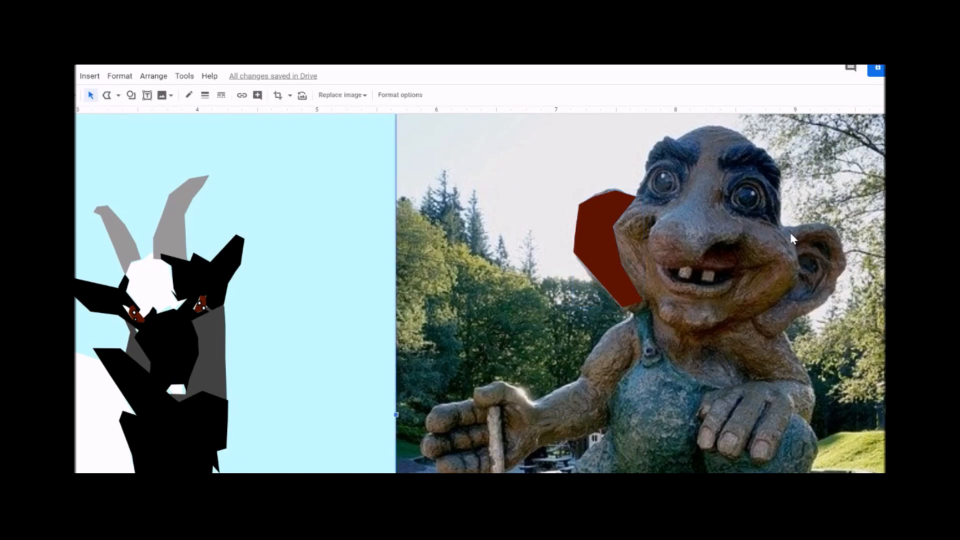
left_click(105, 99)
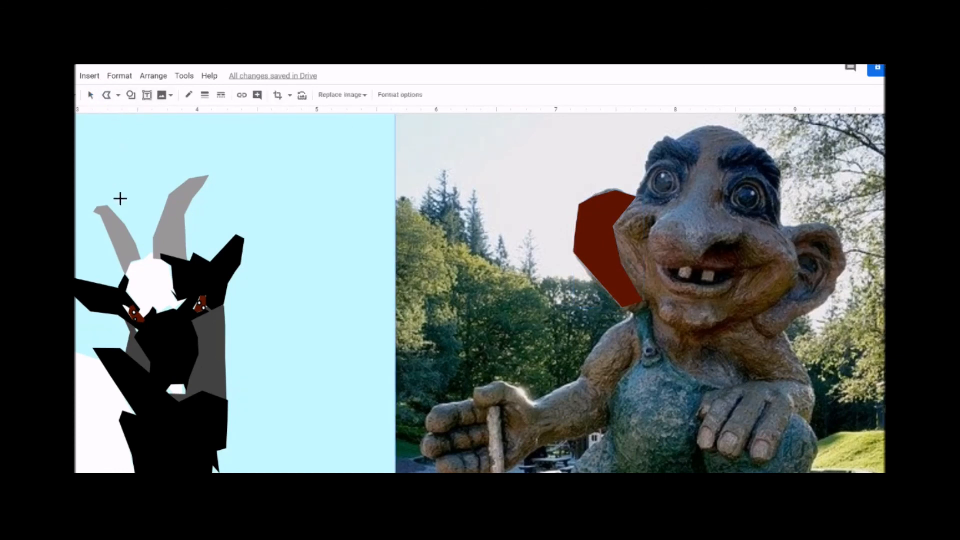
left_click(789, 226)
left_click(823, 223)
left_click(835, 231)
left_click(844, 264)
left_click(822, 305)
left_click(769, 333)
left_click(755, 314)
left_click(799, 283)
left_click(789, 228)
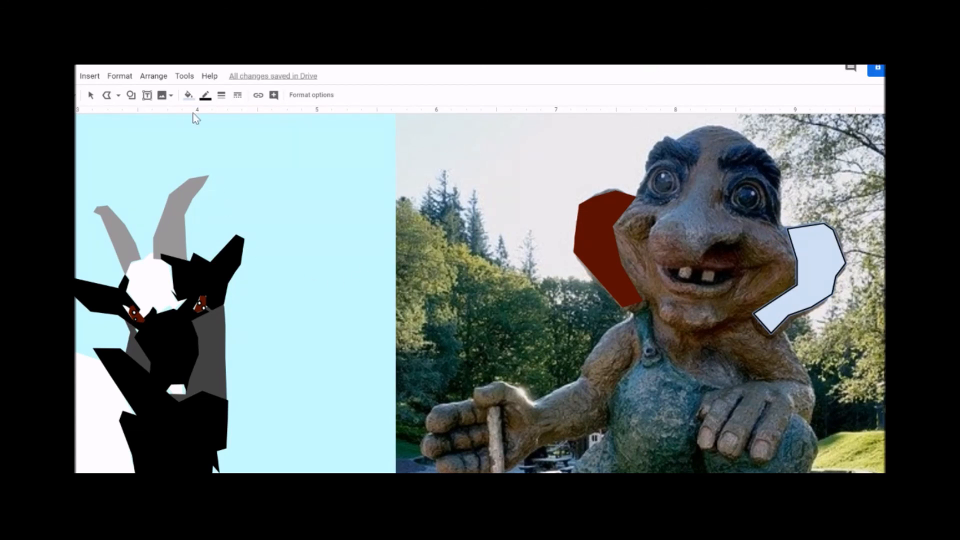
- Fill the second ear with the same darkest red-brown as the first ear and make its outline transparent
left_click(188, 95)
left_click(196, 236)
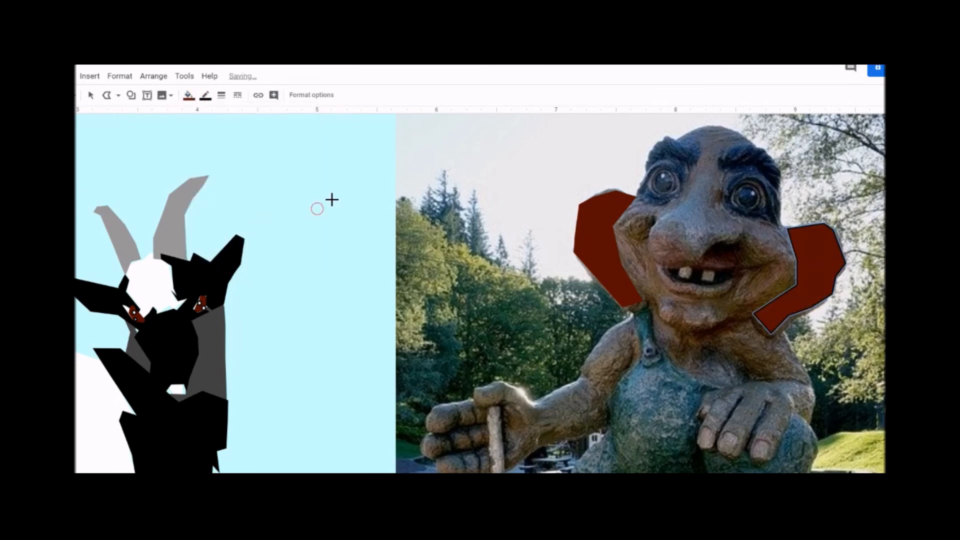
left_click(206, 95)
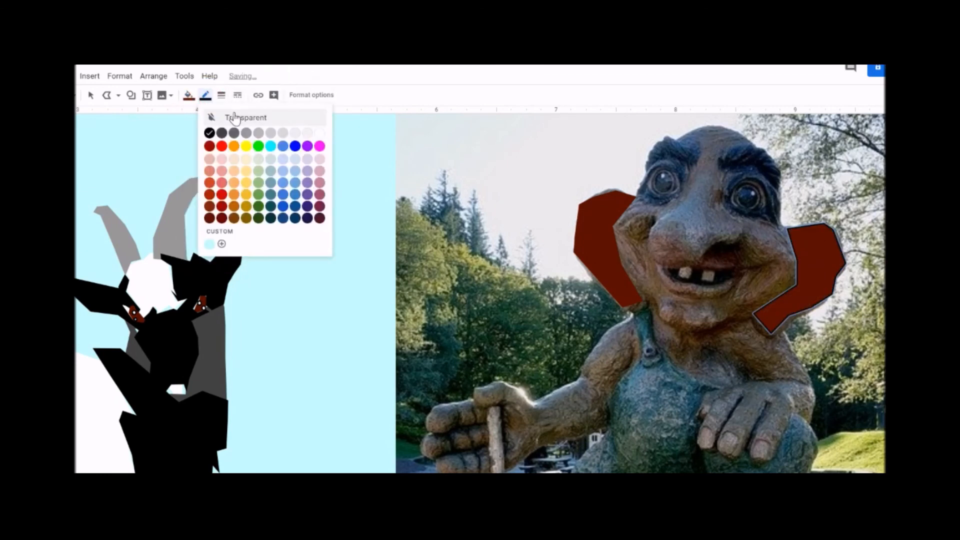
left_click(235, 117)
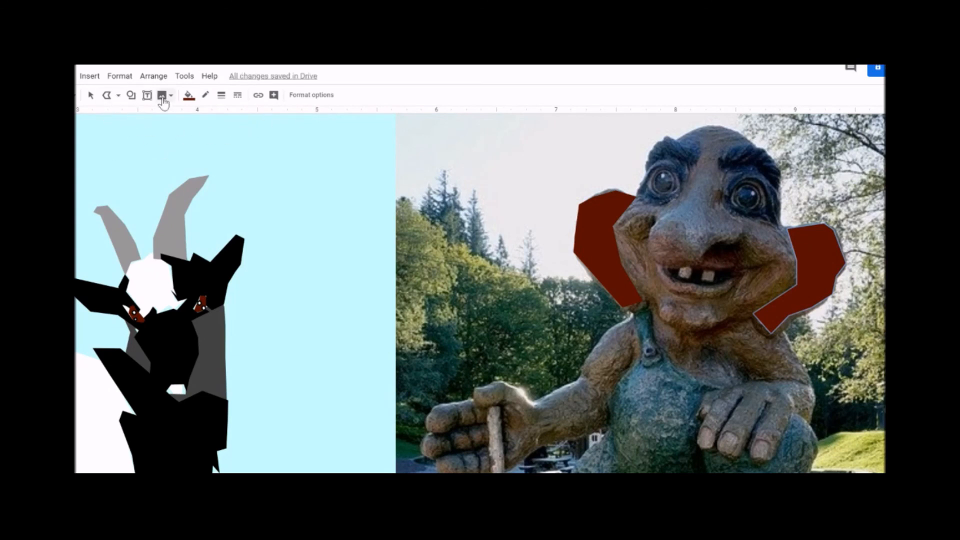
- Trace the troll's nose as a closed polyline shape, from between the eyebrows down to the upper lip
left_click(91, 96)
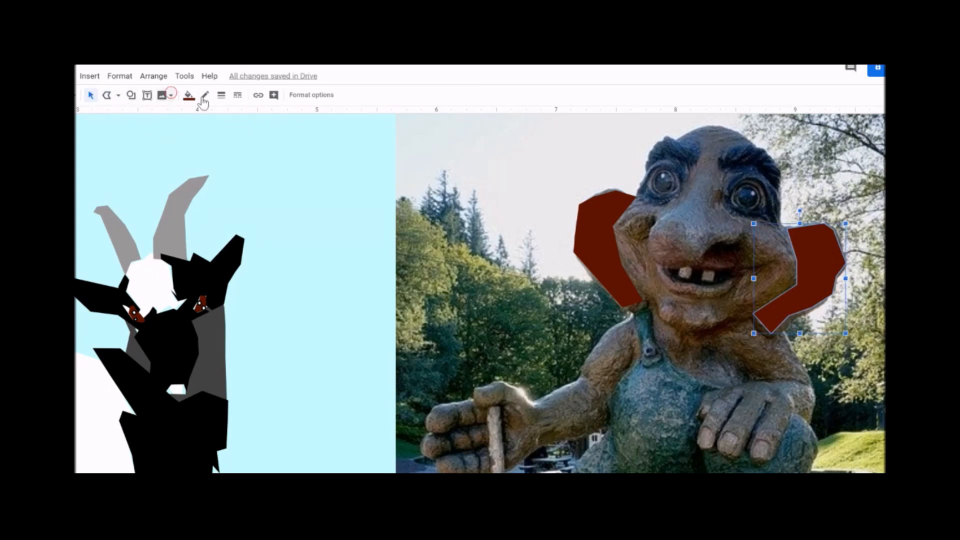
left_click(695, 176)
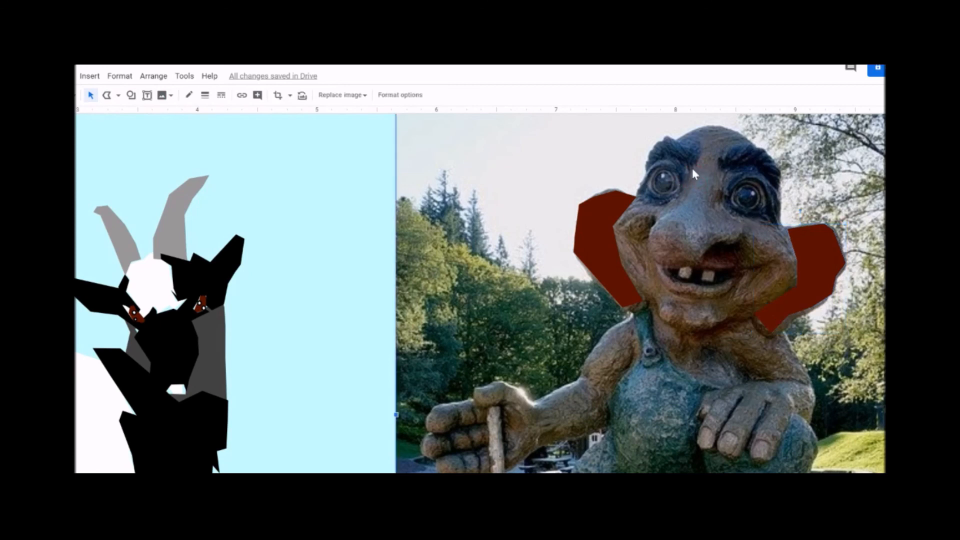
left_click(107, 95)
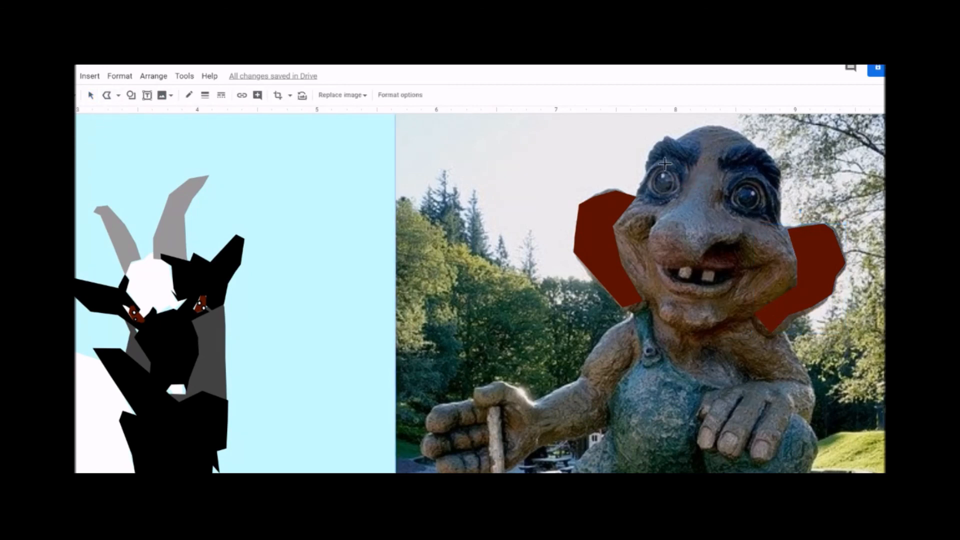
left_click(694, 164)
left_click(680, 201)
left_click(650, 232)
left_click(659, 266)
left_click(685, 267)
left_click(726, 241)
left_click(717, 206)
left_click(727, 169)
left_click(695, 164)
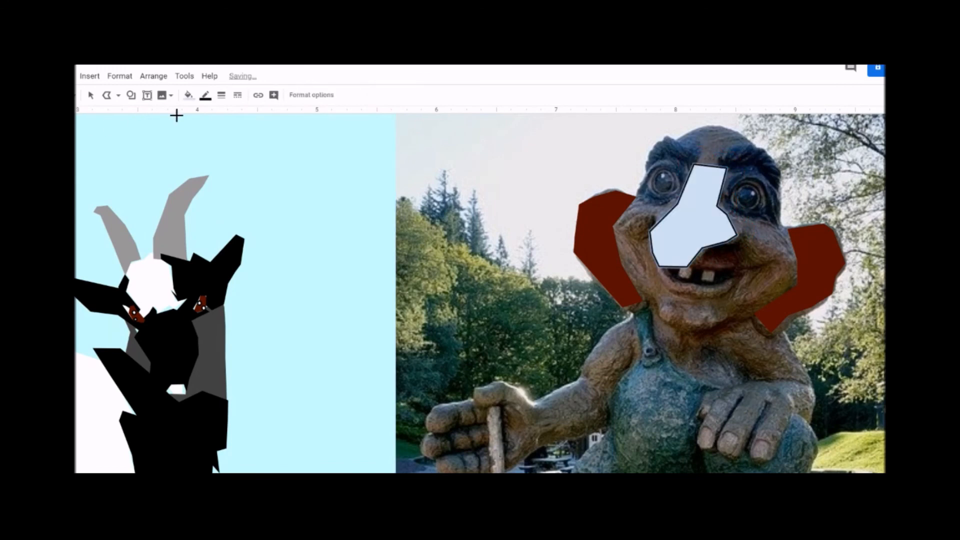
- Make the nose shape's outline transparent and fill it with a red-brown one shade lighter than the ears
left_click(205, 95)
left_click(214, 116)
left_click(189, 95)
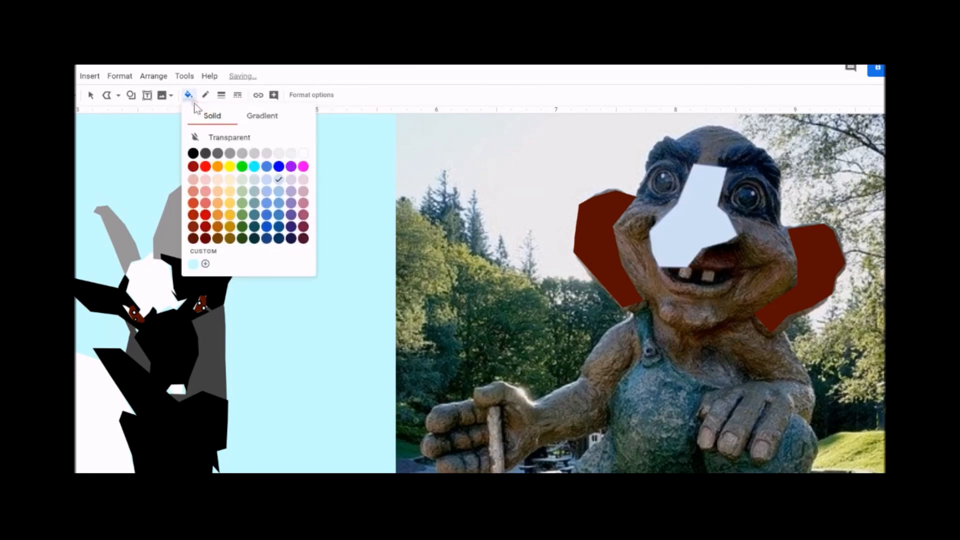
left_click(194, 226)
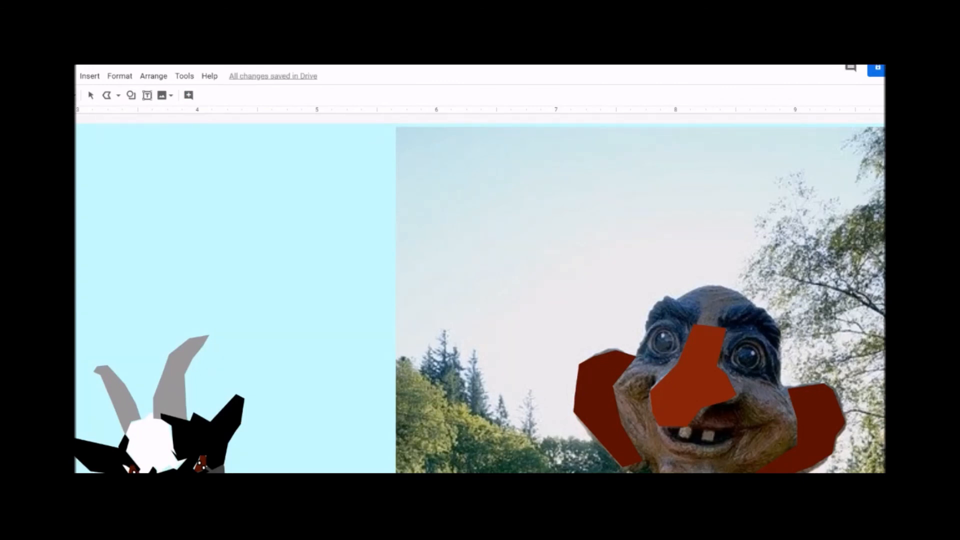
- Trace the troll's eyebrow on the cane side as a closed polyline shape with a jagged outer edge
left_click(676, 327)
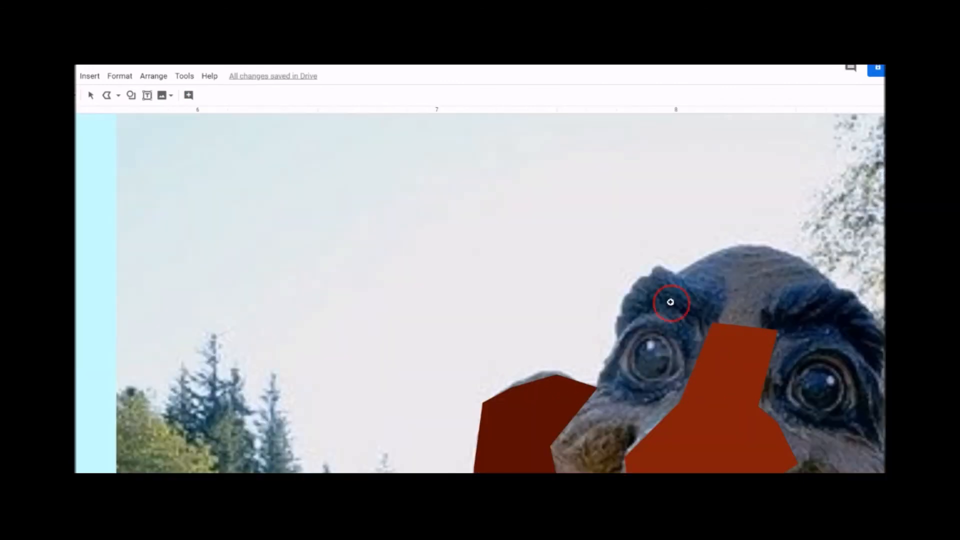
left_click(677, 300)
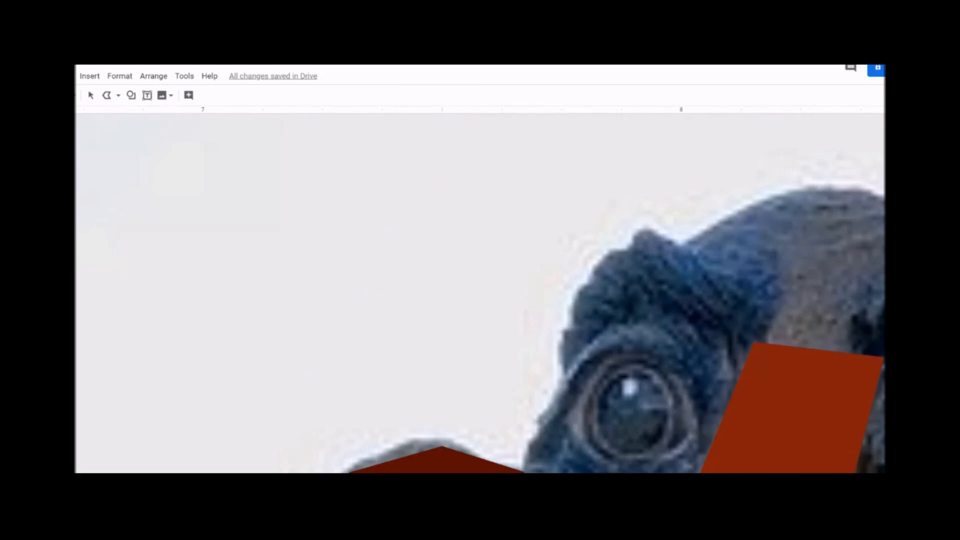
left_click(107, 95)
left_click_drag(748, 283, 644, 227)
left_click_drag(598, 276, 584, 293)
left_click(579, 328)
left_click(564, 374)
left_click(597, 331)
left_click(648, 326)
left_click(723, 363)
left_click(745, 279)
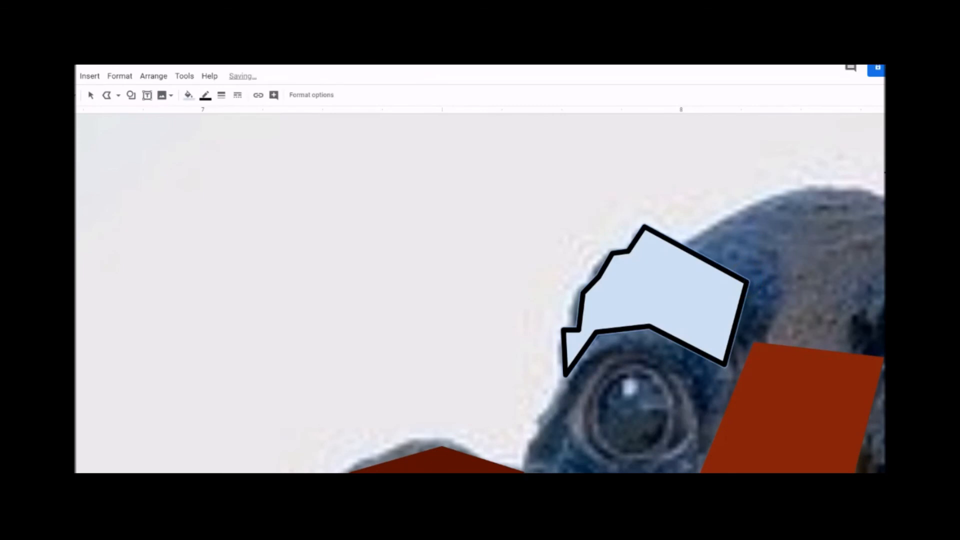
- Make the eyebrow shape's outline transparent and fill it with orange-red
left_click(205, 95)
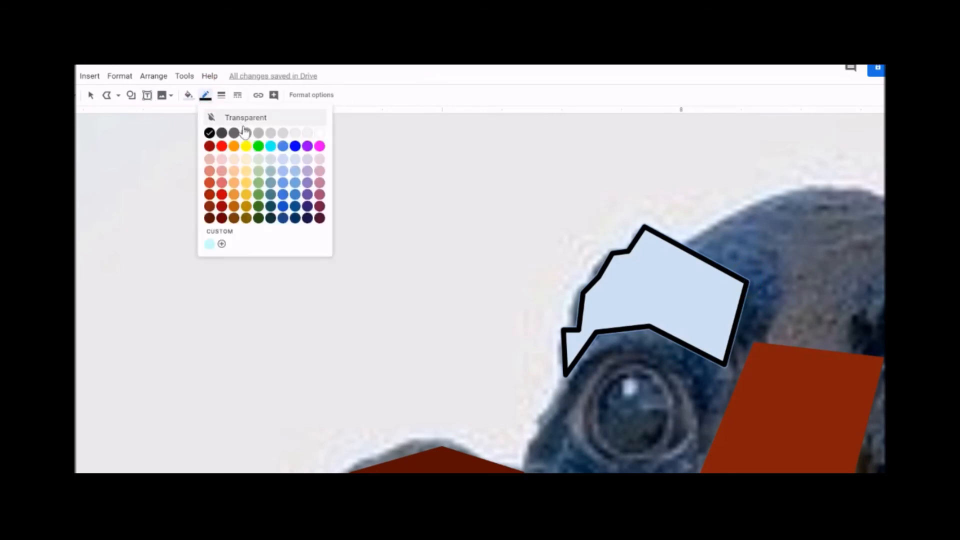
left_click(243, 117)
left_click(189, 96)
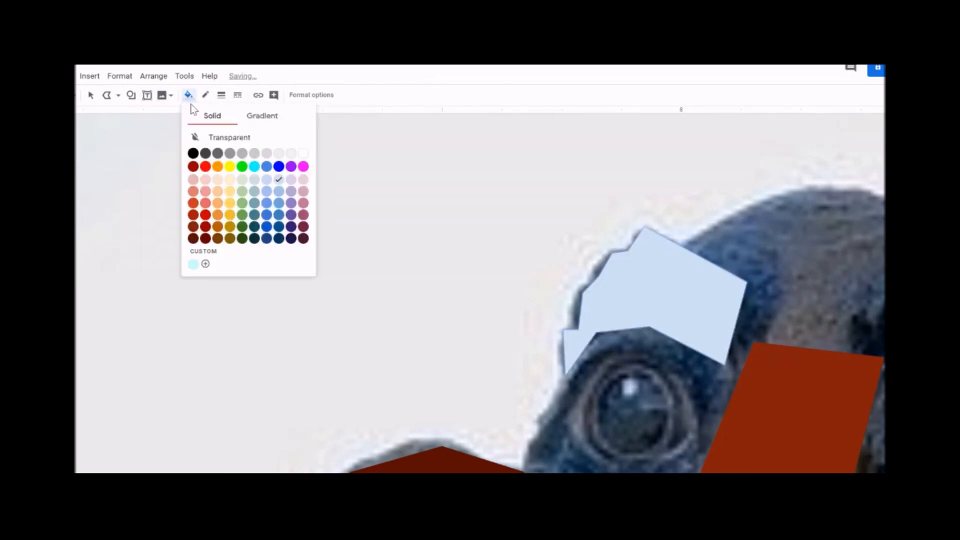
left_click(194, 229)
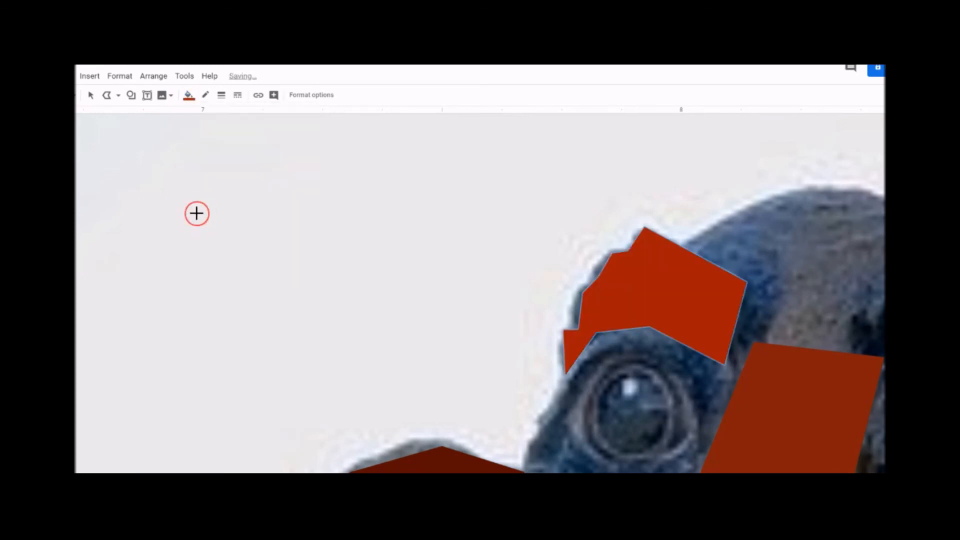
left_click(189, 96)
left_click(194, 214)
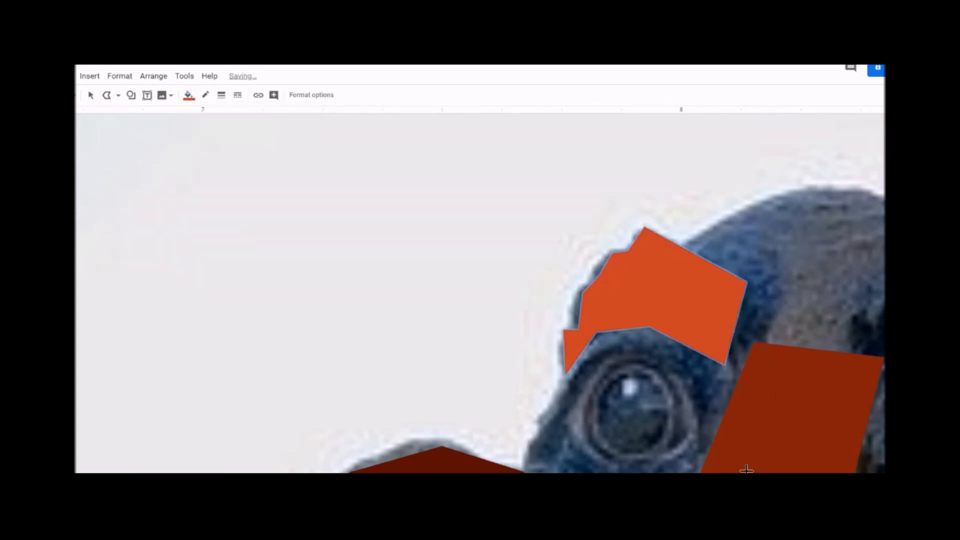
- Duplicate the orange-red eyebrow, place the copy above the troll's other eye, and flip it horizontally
scroll(480, 293, "right", 8)
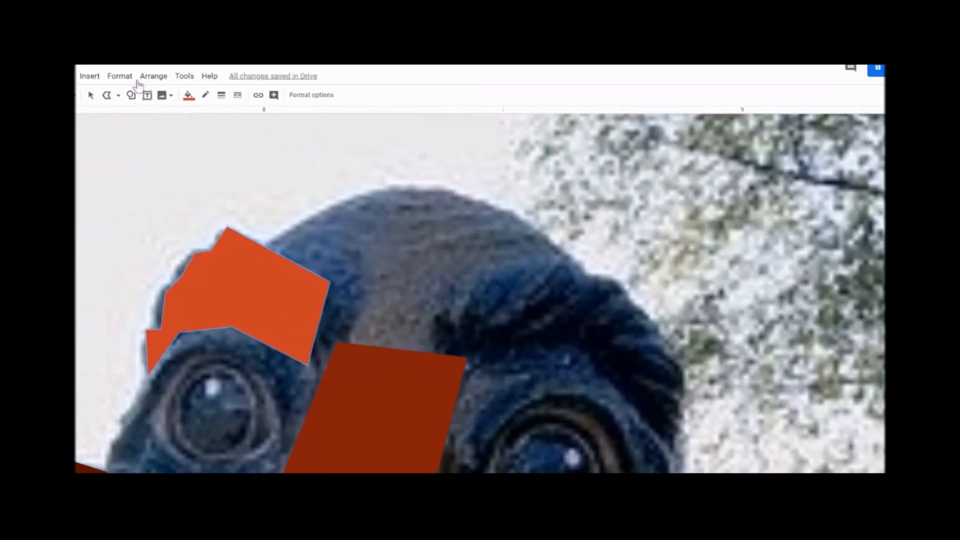
left_click(89, 97)
left_click(241, 311)
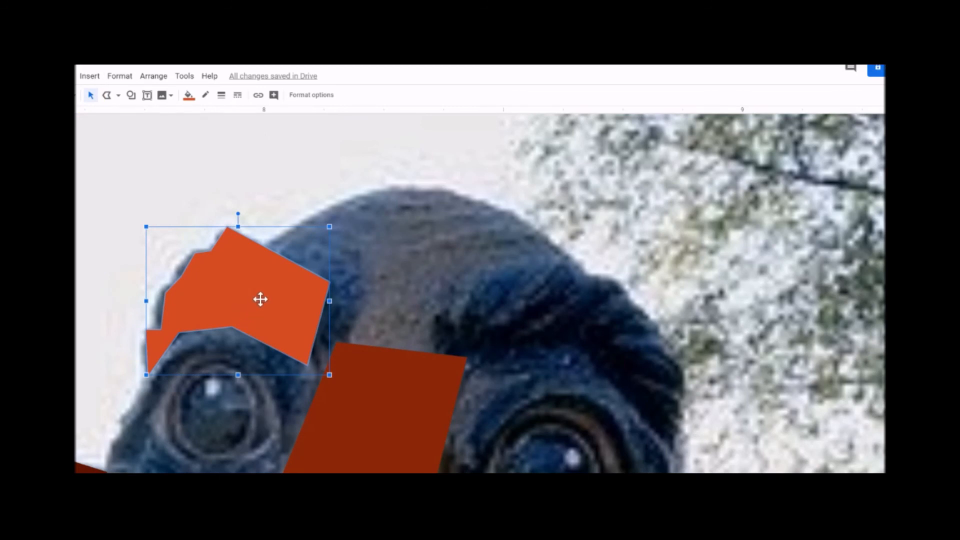
key("ctrl+d")
left_click_drag(355, 394, 607, 328)
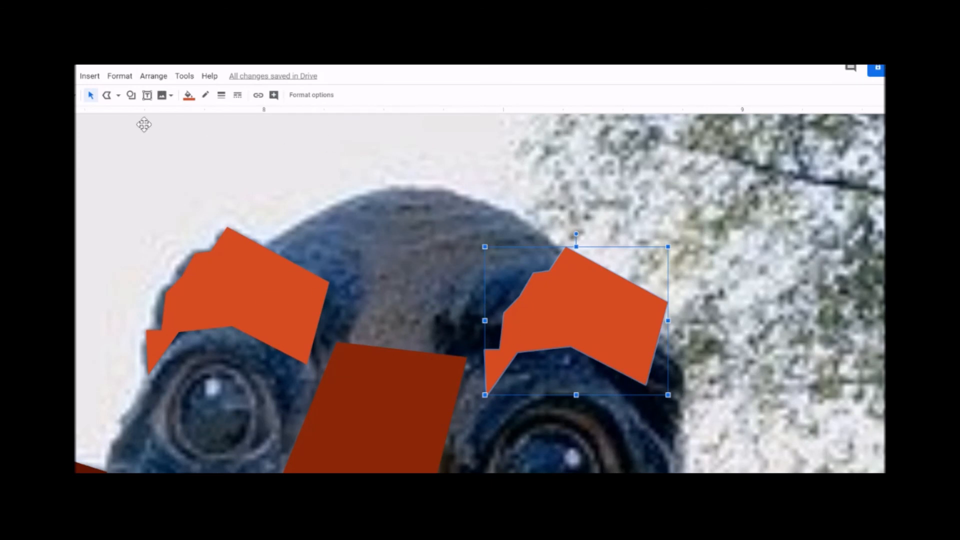
left_click(154, 78)
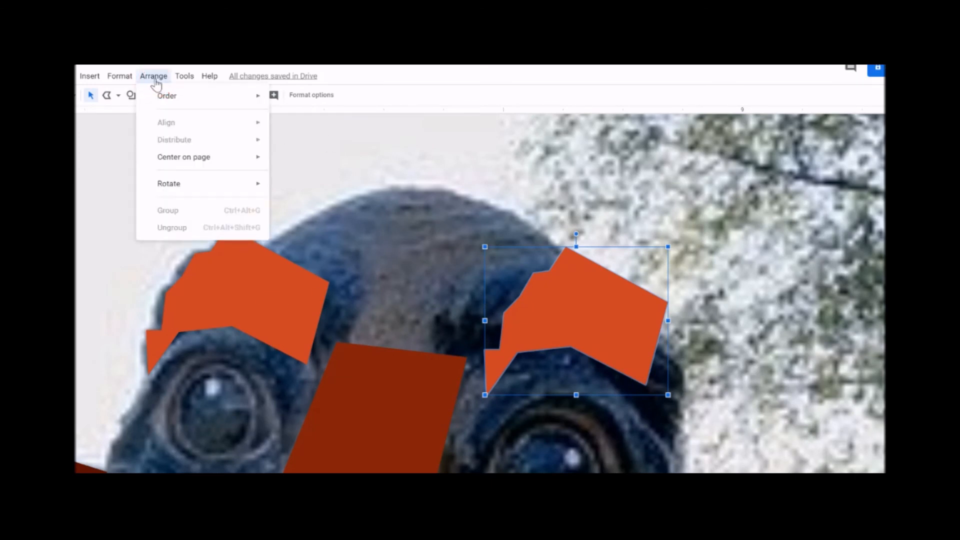
mouse_move(225, 186)
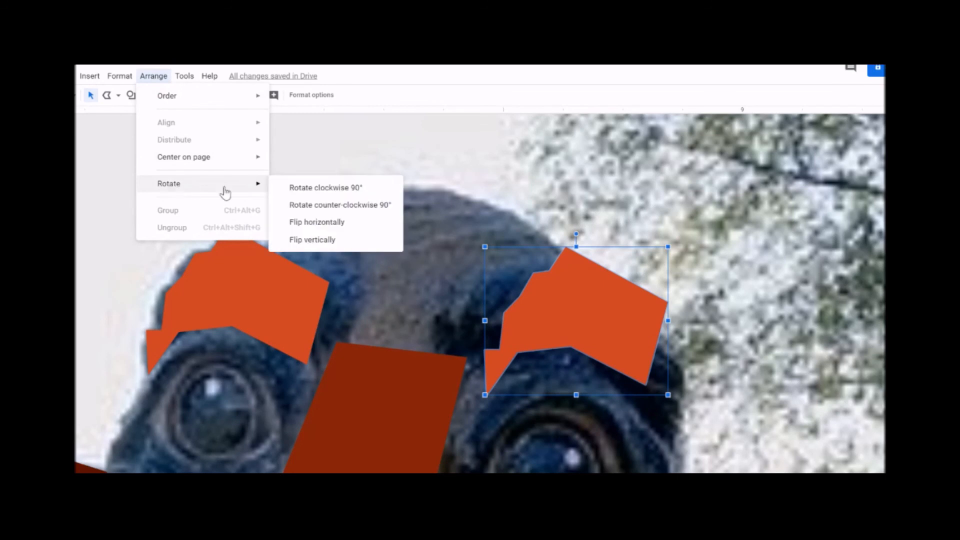
left_click(335, 221)
- Widen the flipped eyebrow copy, rotate it slightly clockwise, and position it over the second eyebrow in the photo
left_click_drag(601, 335, 584, 344)
left_click_drag(652, 331, 692, 350)
left_click_drag(582, 243, 591, 248)
left_click_drag(622, 348, 619, 359)
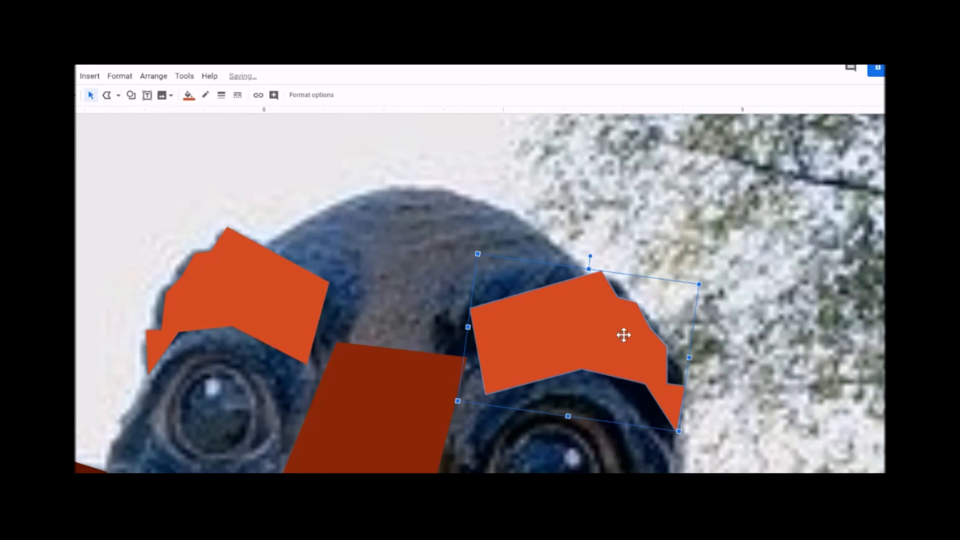
- Rotate the second orange-red eyebrow slightly further clockwise to match the brow in the photo
left_click_drag(592, 257, 598, 258)
left_click(765, 346)
- Draw an upright oval over the iris of the troll's eye on the cane side
scroll(686, 423, "down", 5)
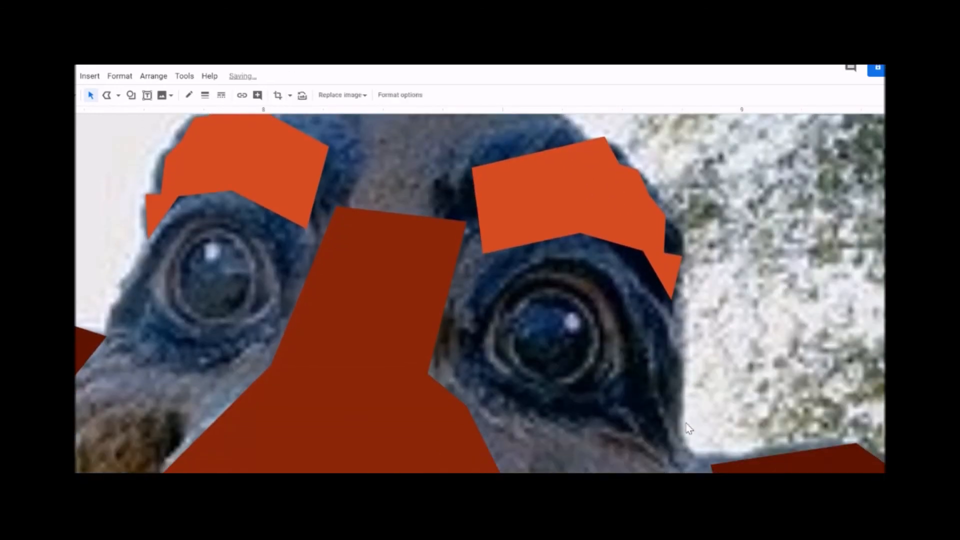
scroll(685, 423, "up", 2)
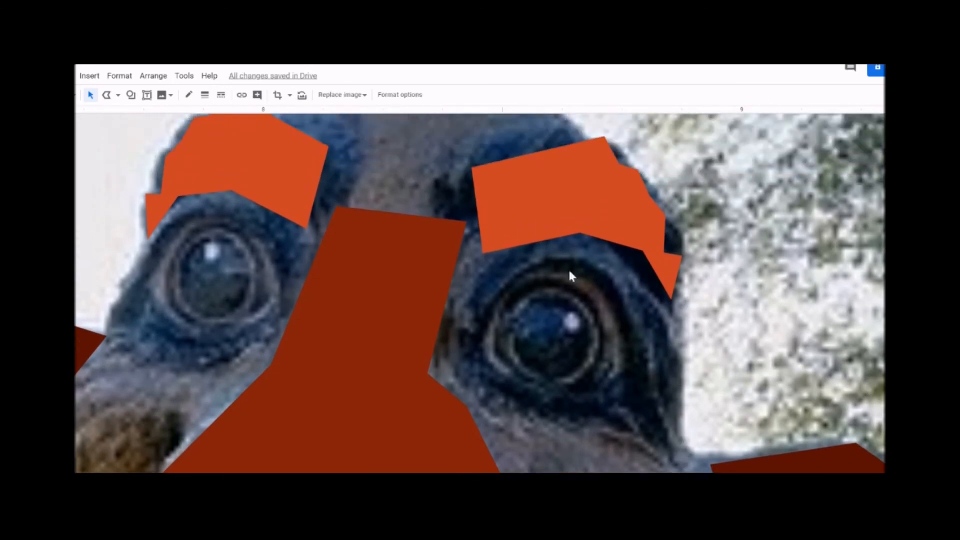
left_click(131, 95)
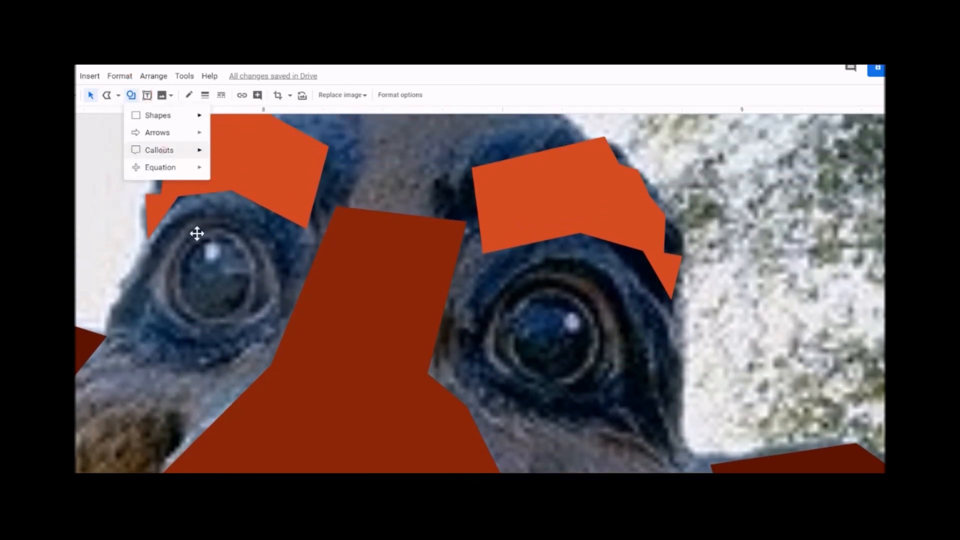
mouse_move(170, 114)
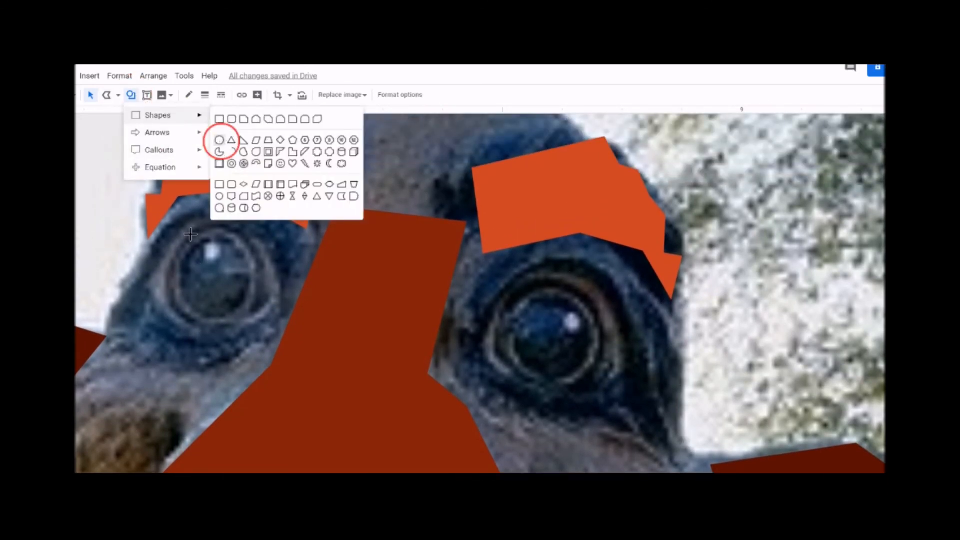
left_click(220, 143)
left_click_drag(177, 230, 254, 323)
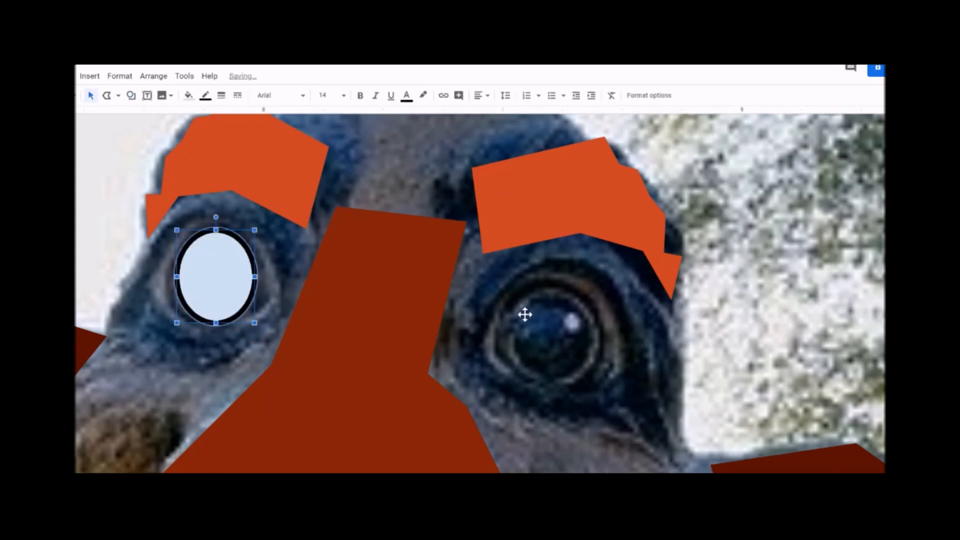
- Make the eye oval's outline transparent and fill it with dark green
left_click(587, 380)
left_click_drag(552, 331, 585, 366)
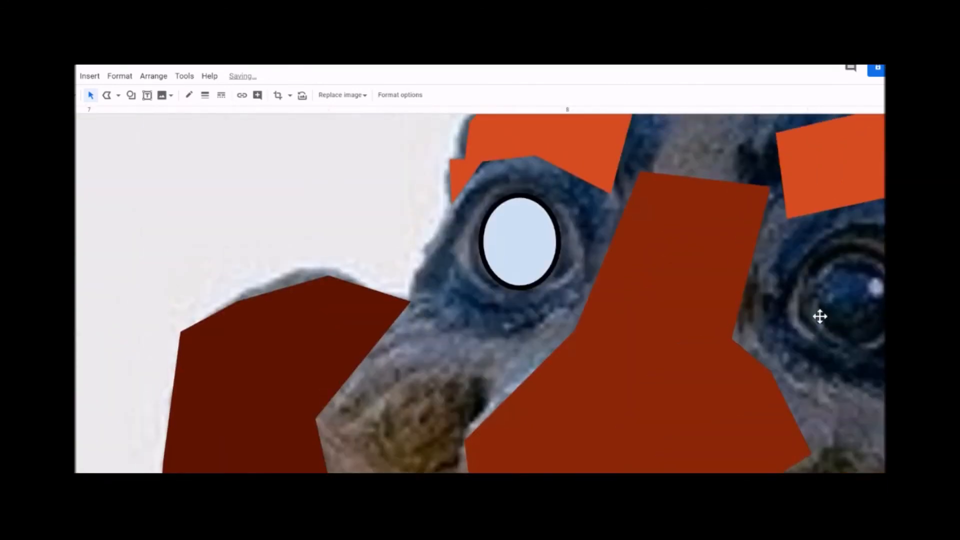
scroll(480, 293, "right", 3)
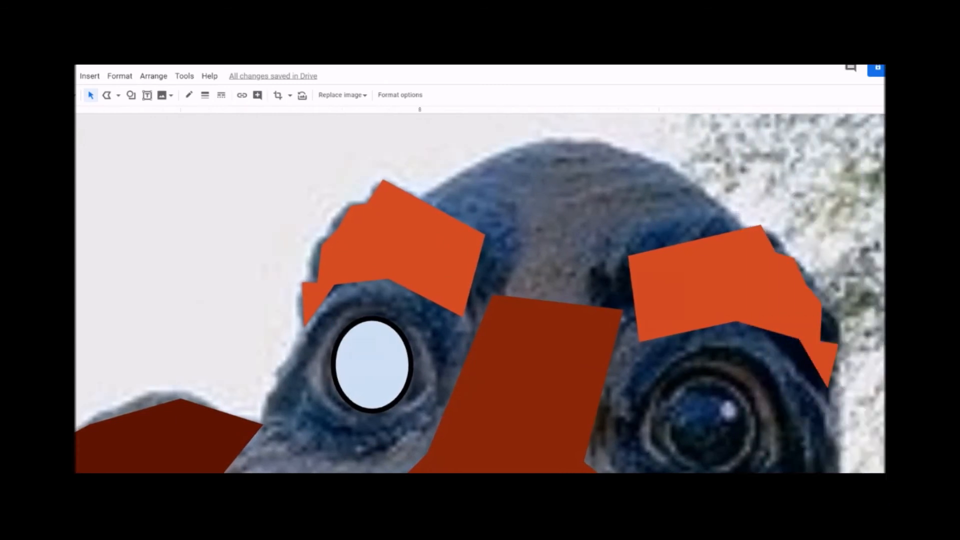
left_click(95, 96)
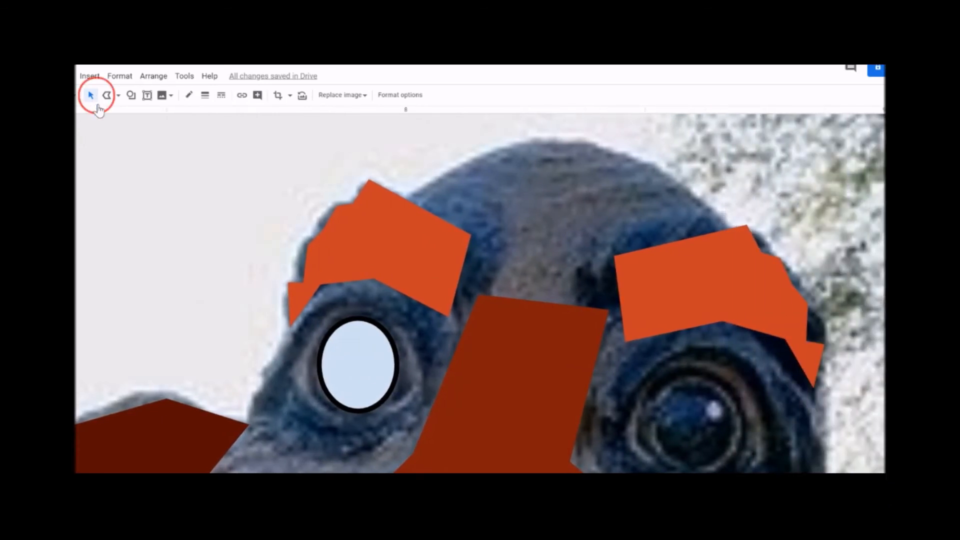
left_click(379, 392)
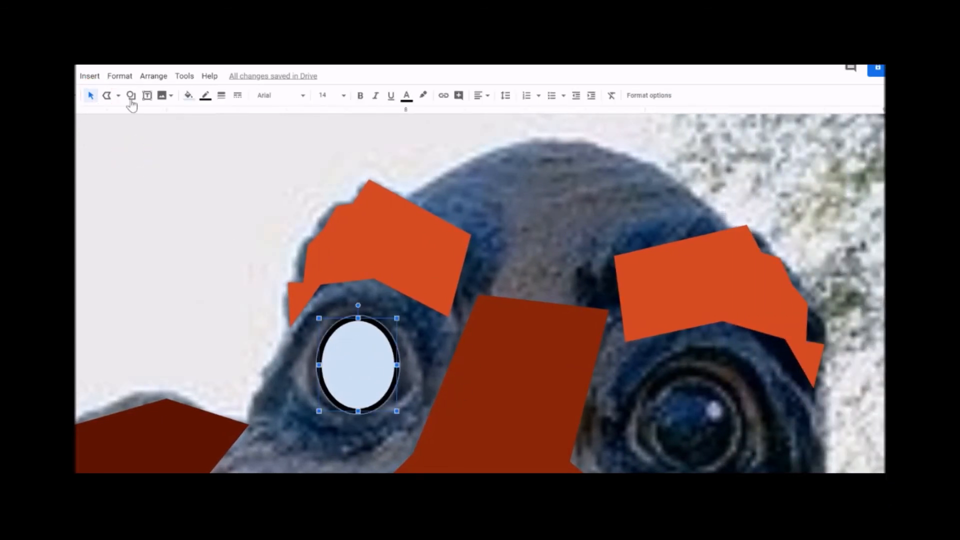
left_click(205, 95)
left_click(248, 120)
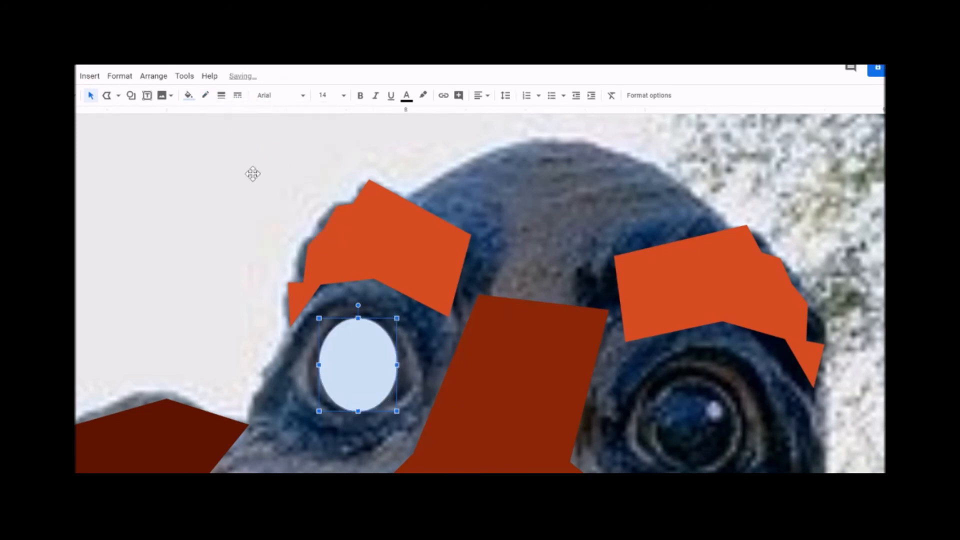
left_click(190, 97)
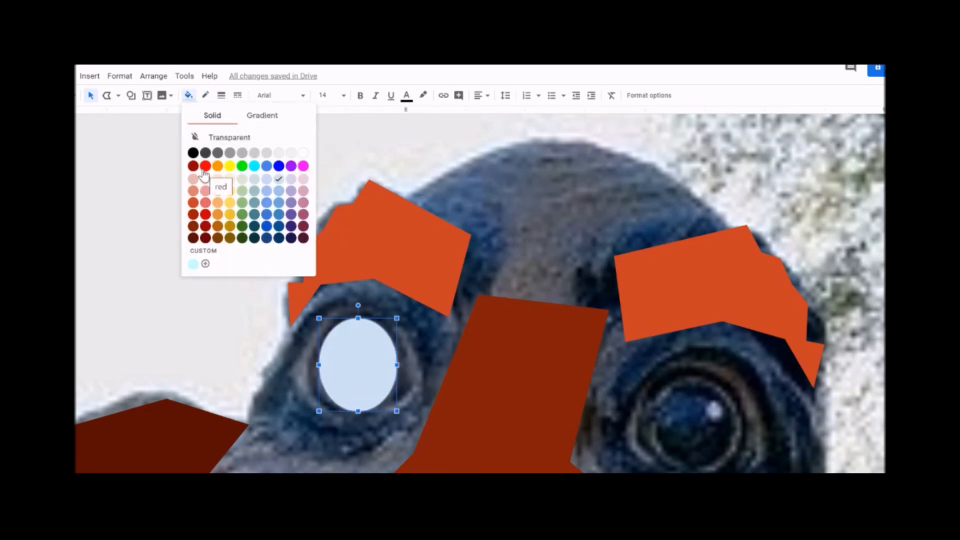
left_click(242, 226)
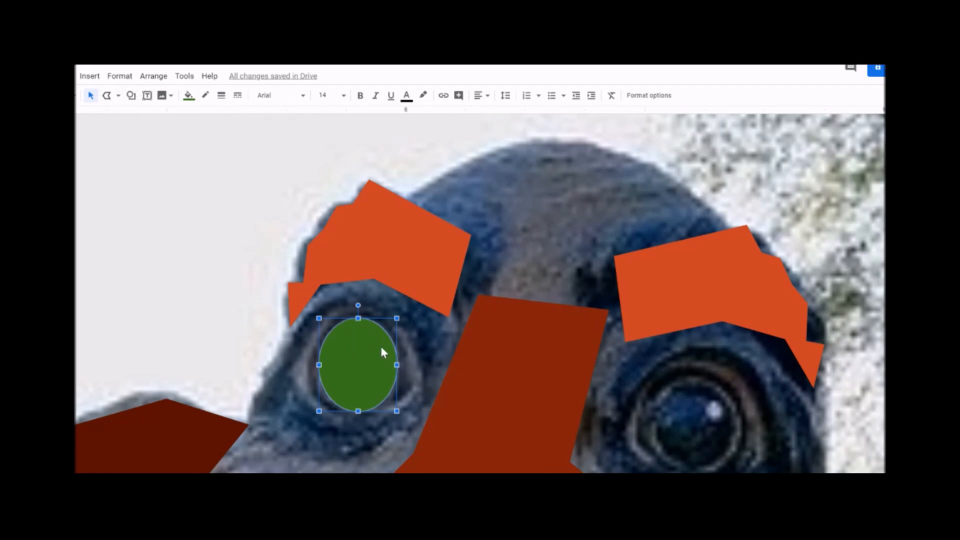
- Duplicate the green oval, place the copy over the original, and enlarge it to cover the whole eye
key("ctrl+v")
key("Delete")
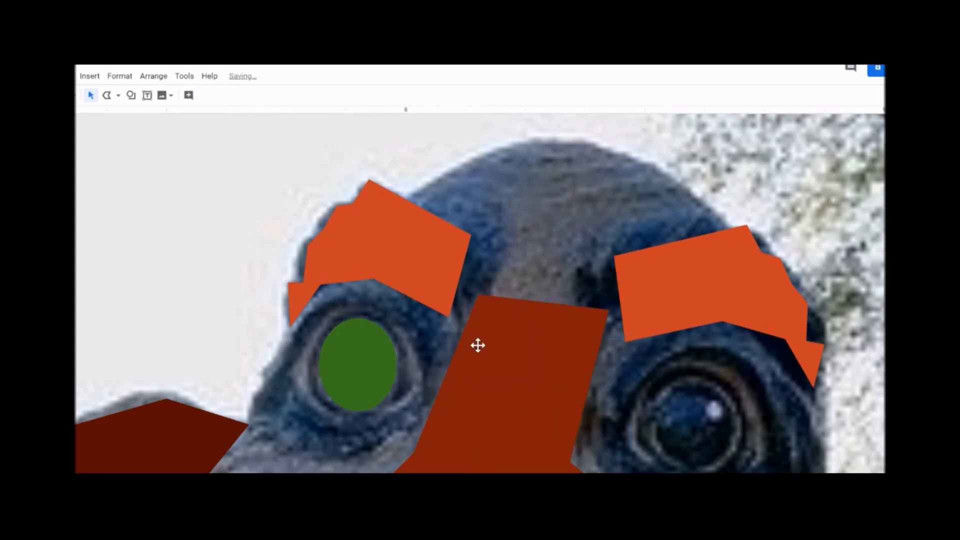
left_click(363, 359)
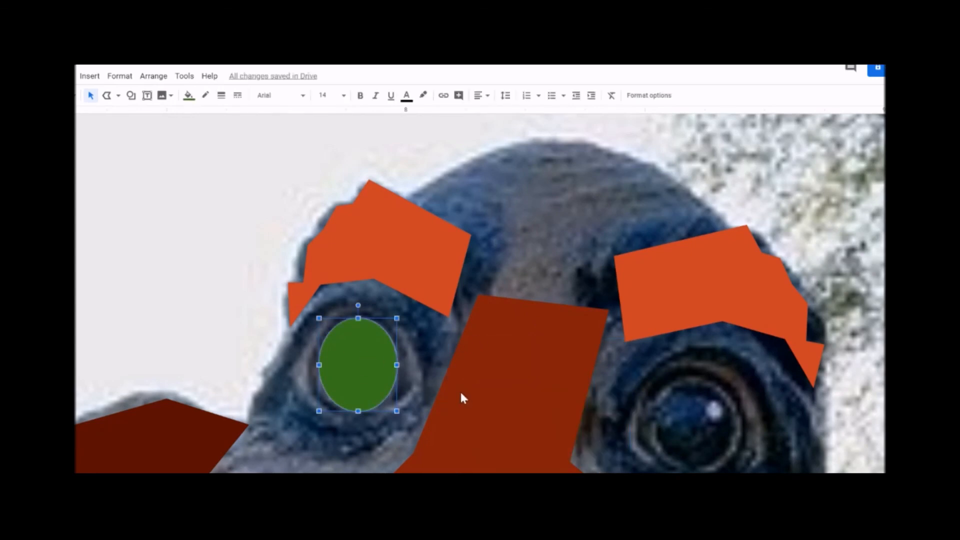
key("ctrl+v")
left_click_drag(427, 429, 354, 369)
left_click_drag(330, 336, 306, 313)
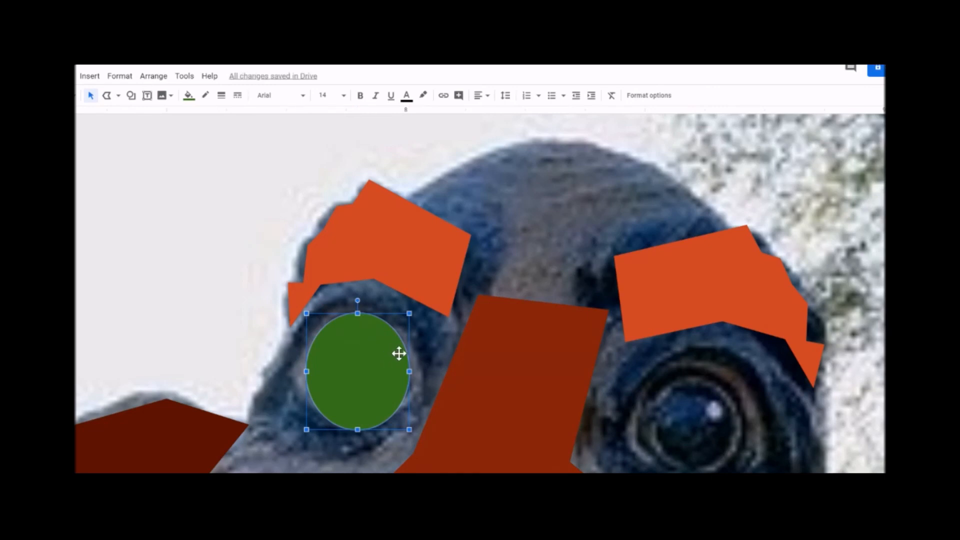
- Fill the larger oval with black and send it backward behind the green iris
left_click(189, 96)
left_click(193, 153)
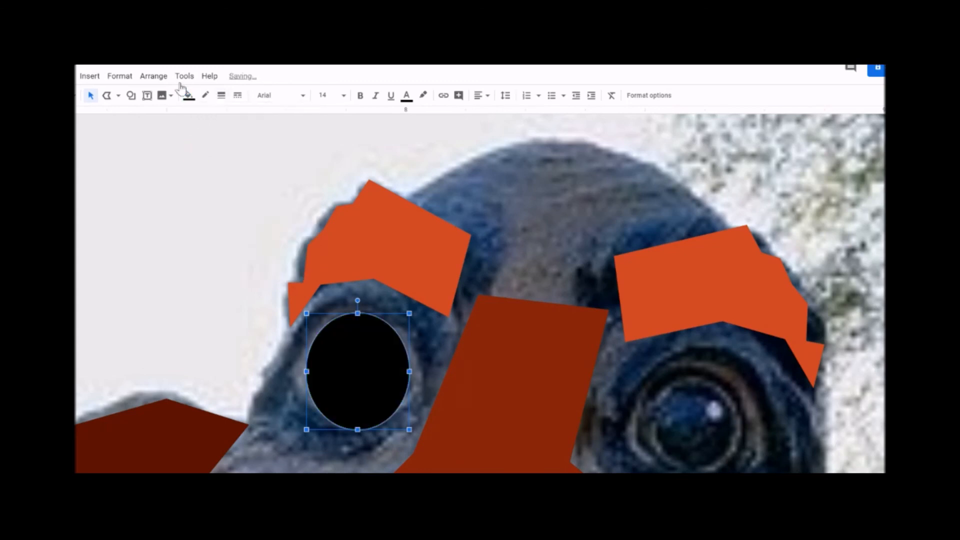
left_click(156, 78)
mouse_move(264, 191)
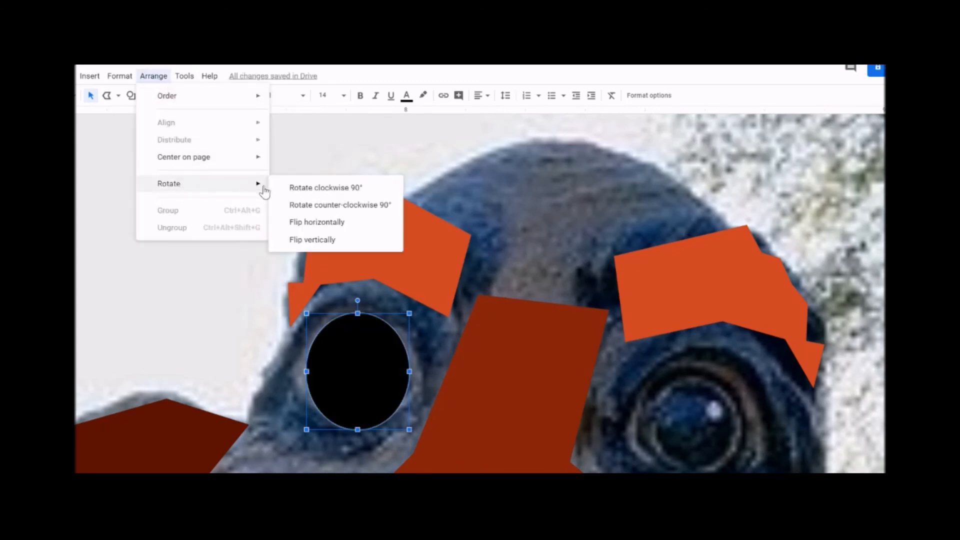
mouse_move(225, 97)
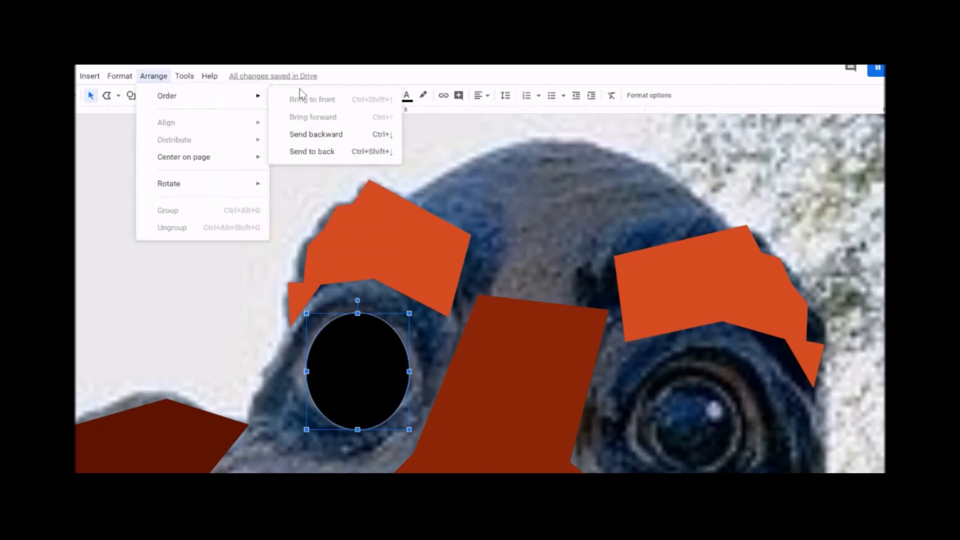
left_click(313, 140)
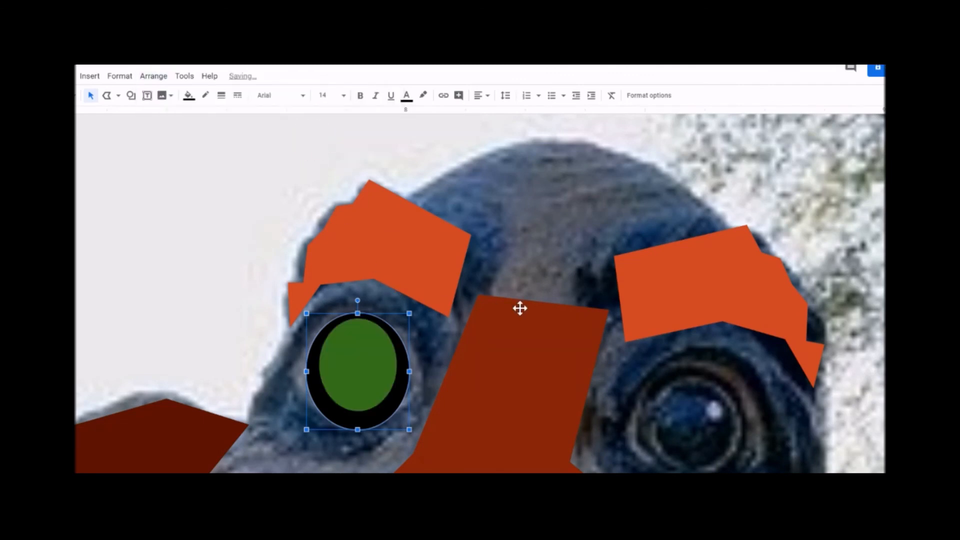
- Add a small white oval highlight at the iris's upper left and a duplicate of it at the iris's lower right edge
left_click(131, 96)
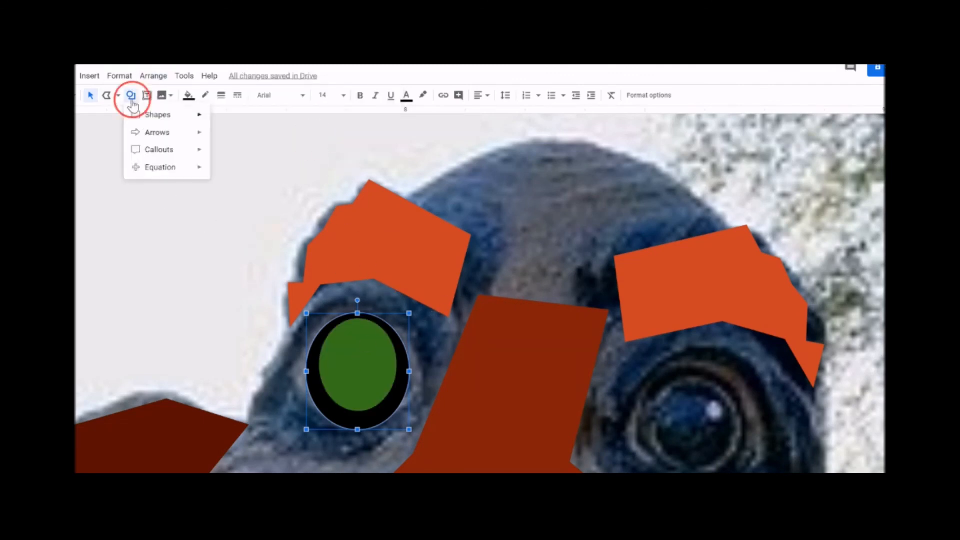
mouse_move(200, 116)
left_click(221, 139)
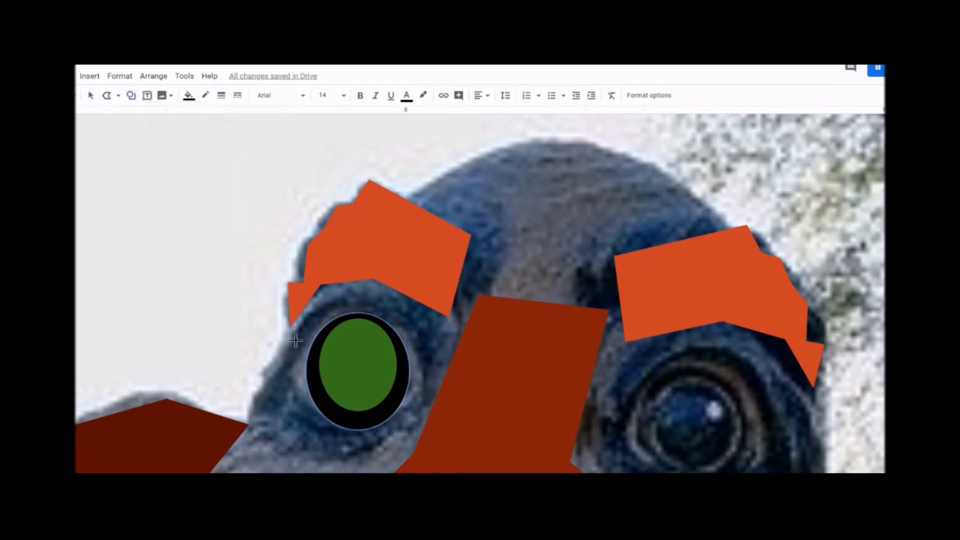
left_click_drag(330, 331, 344, 353)
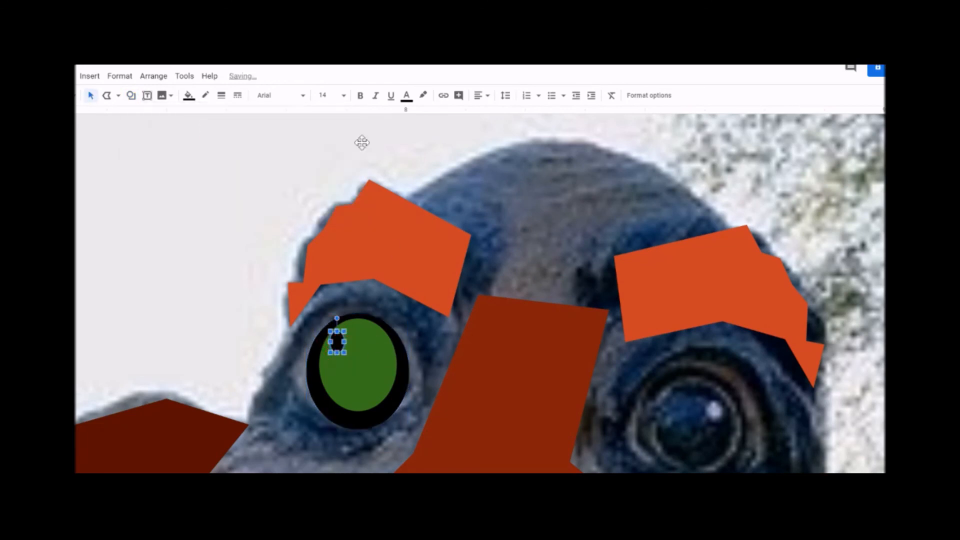
left_click(189, 97)
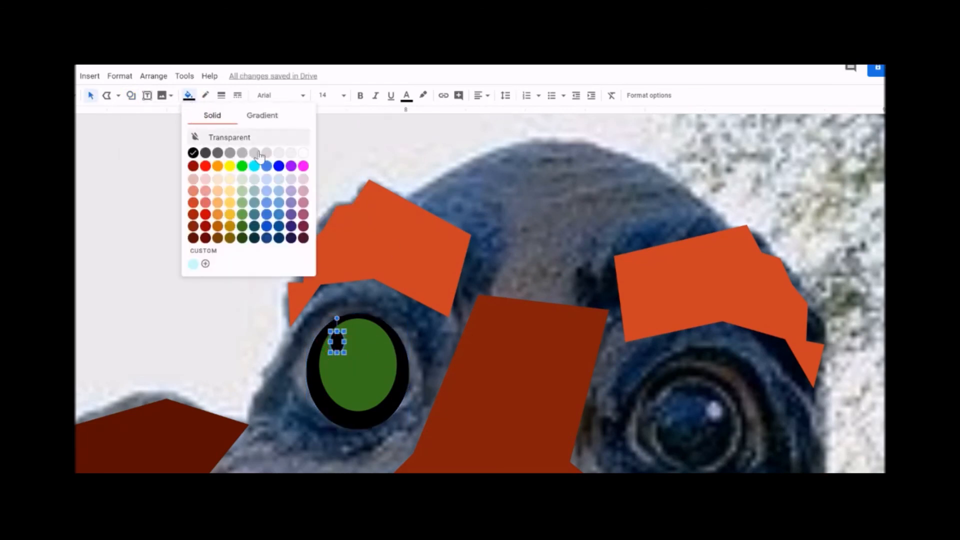
left_click(303, 153)
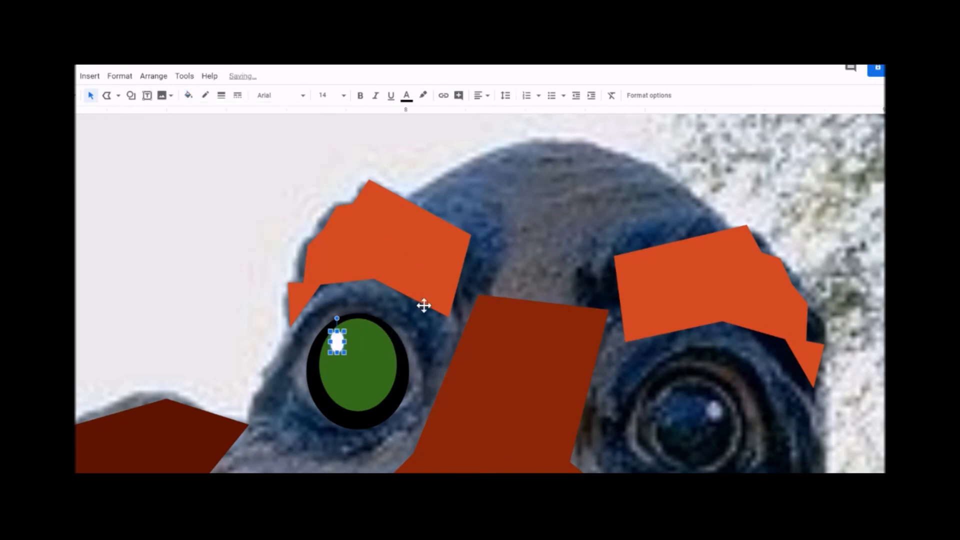
key("ctrl+d")
left_click_drag(419, 423, 385, 399)
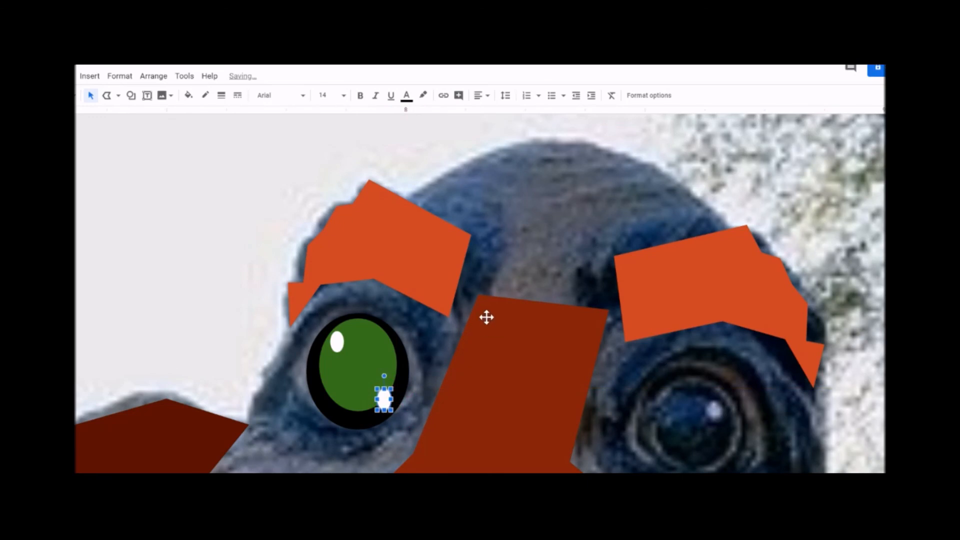
- Select all the shapes of the finished eye, duplicate them, and place the copy over the troll's other eye
left_click(91, 96)
left_click(405, 371)
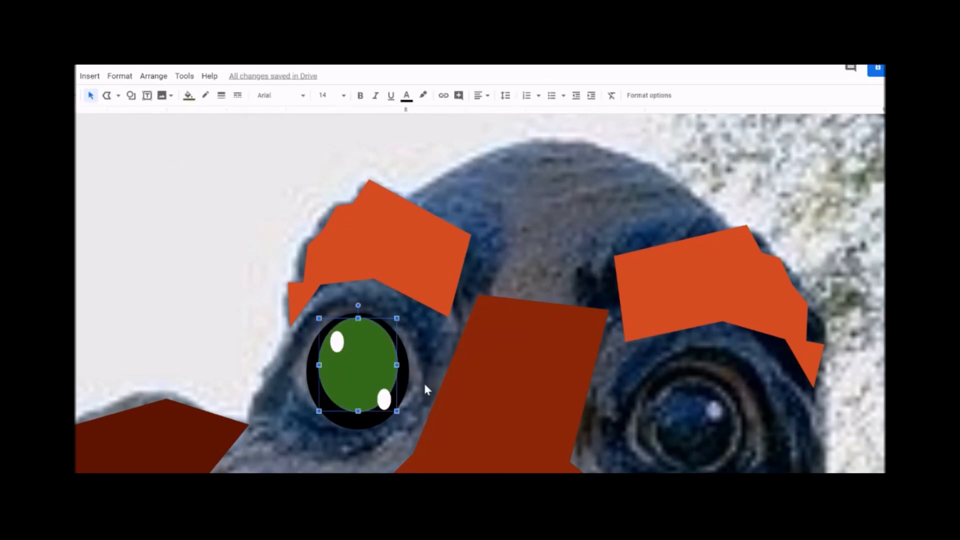
left_click(335, 342, "shift")
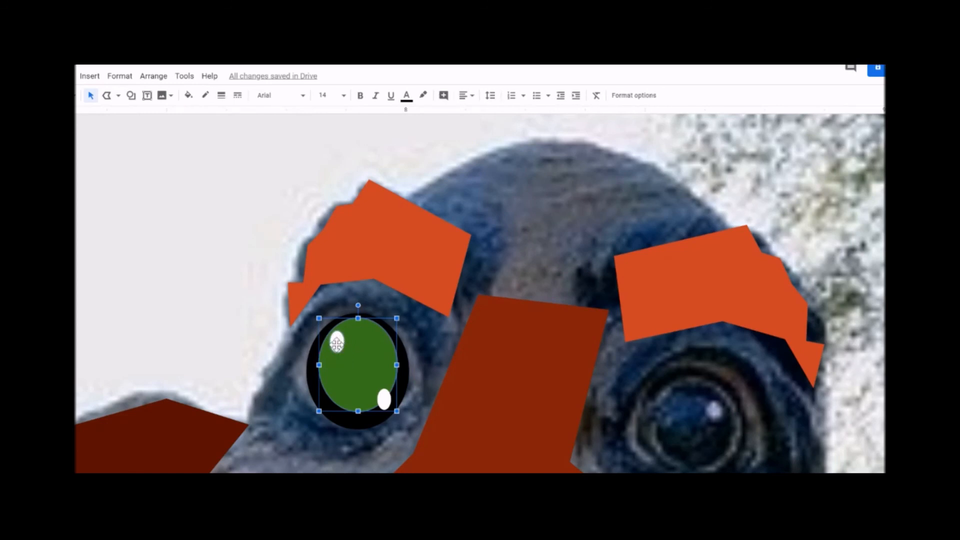
left_click(367, 425, "shift")
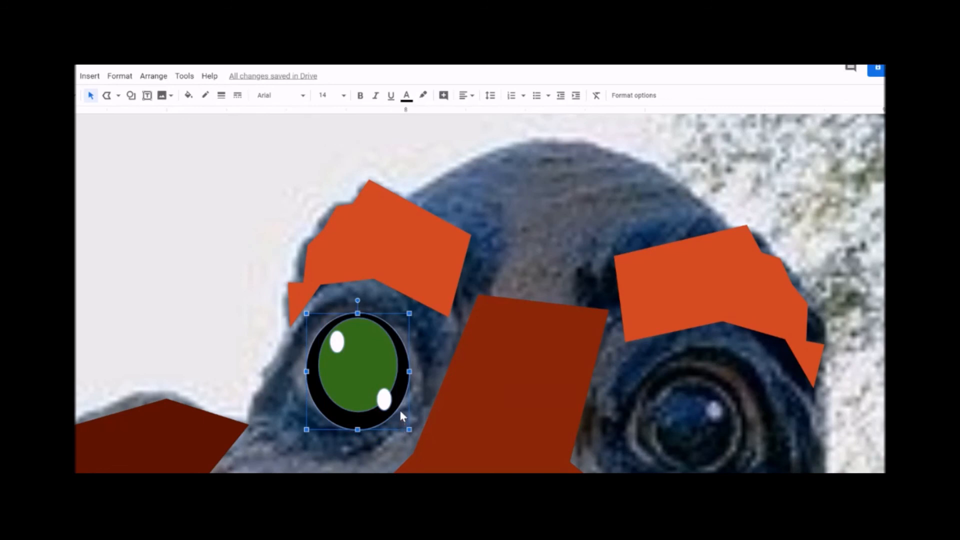
key("ctrl+d")
left_click_drag(428, 451, 684, 418)
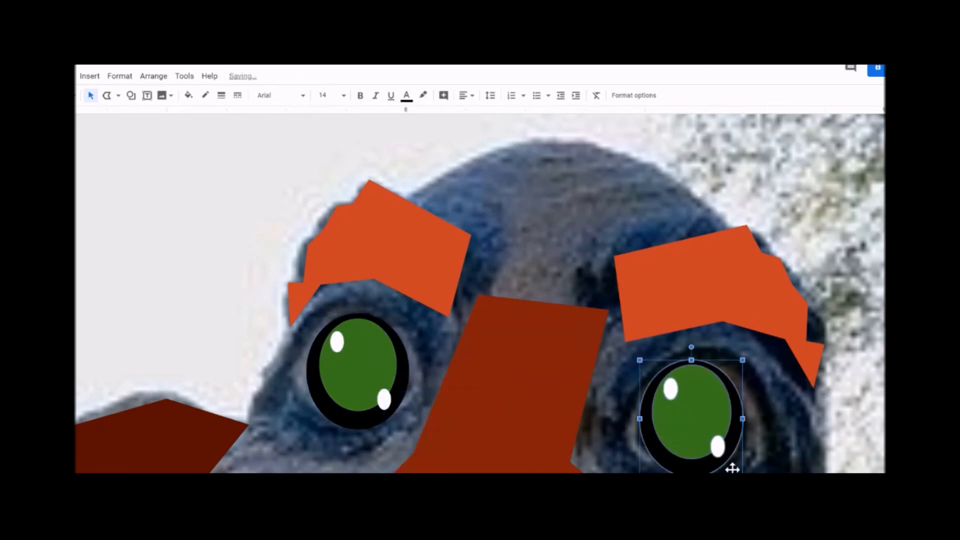
- Flip the copied eye horizontally
left_click(154, 76)
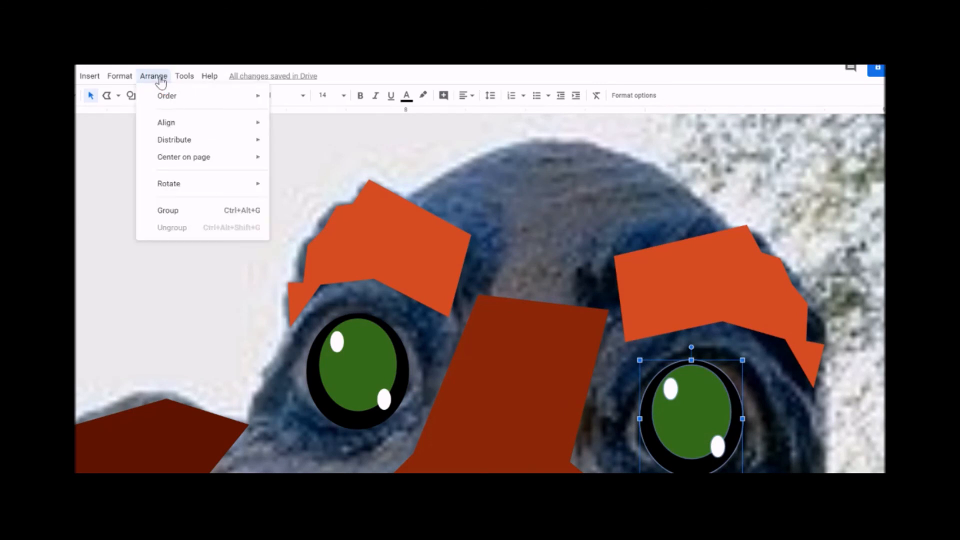
mouse_move(163, 193)
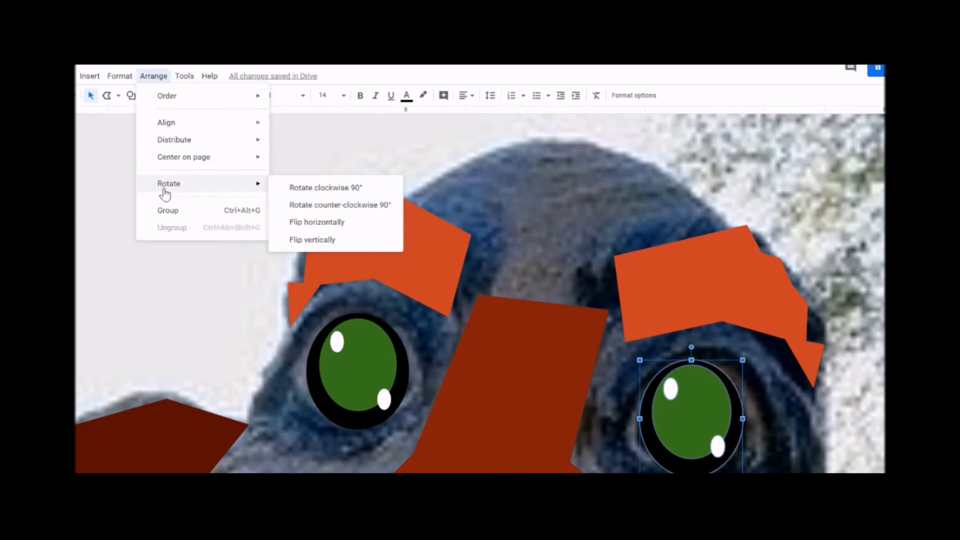
left_click(309, 226)
scroll(566, 396, "down", 4)
scroll(569, 380, "down", 3)
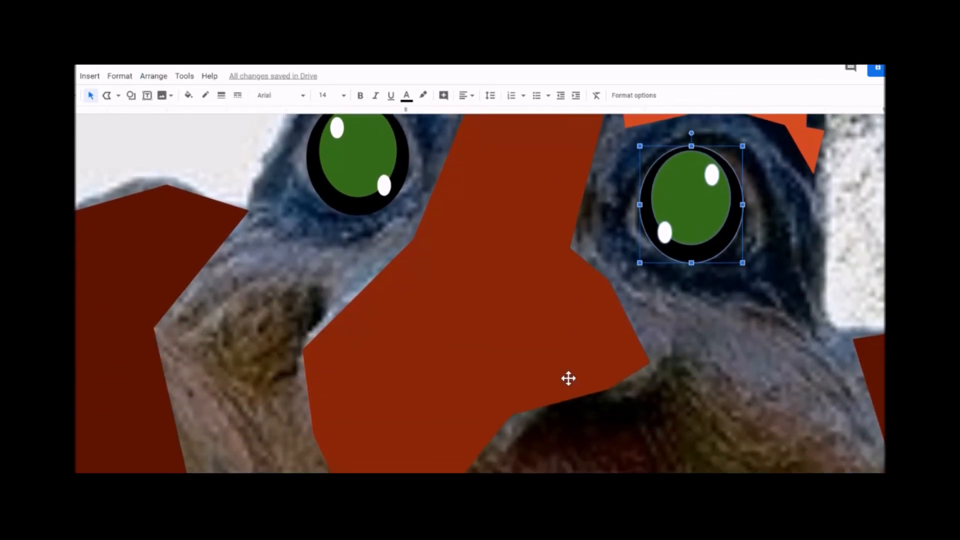
scroll(569, 379, "up", 4)
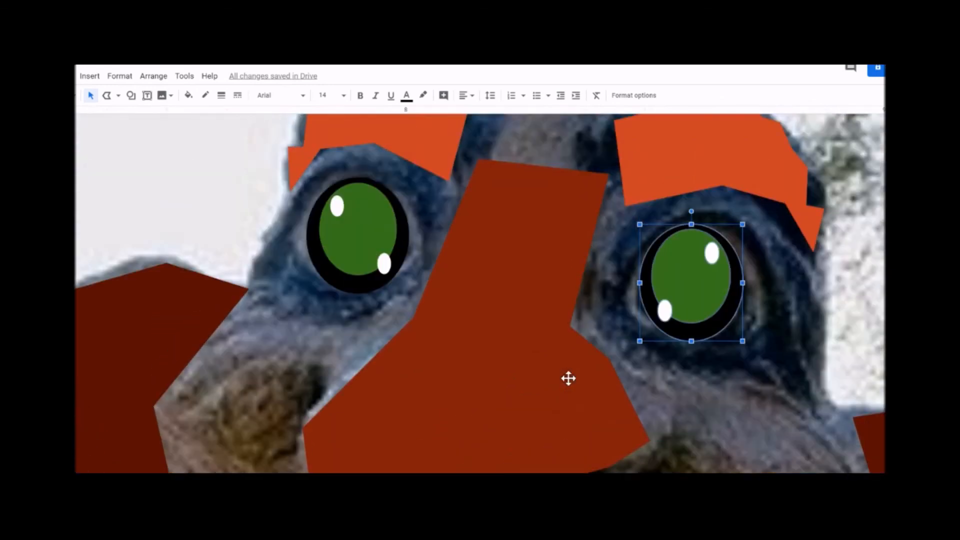
scroll(569, 377, "down", 5)
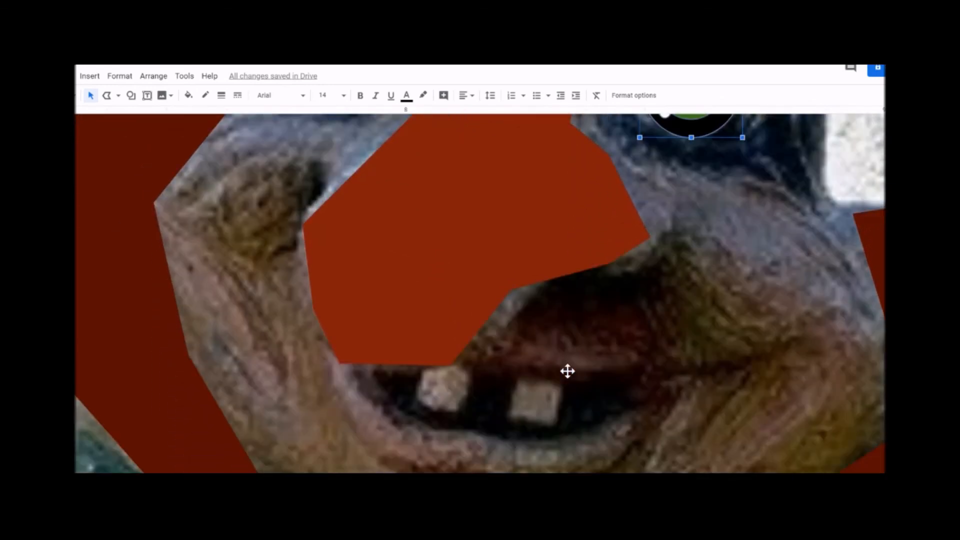
scroll(568, 370, "up", 5)
scroll(568, 361, "up", 4)
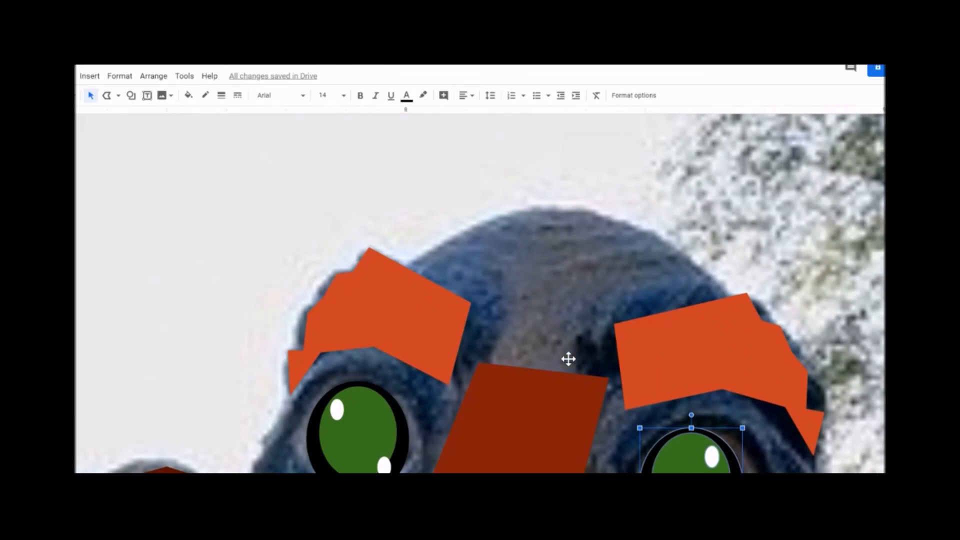
- Draw a closed polyline forehead shape along the top of the head, between both eyebrows and the top of the nose
scroll(511, 274, "down", 1)
left_click(107, 95)
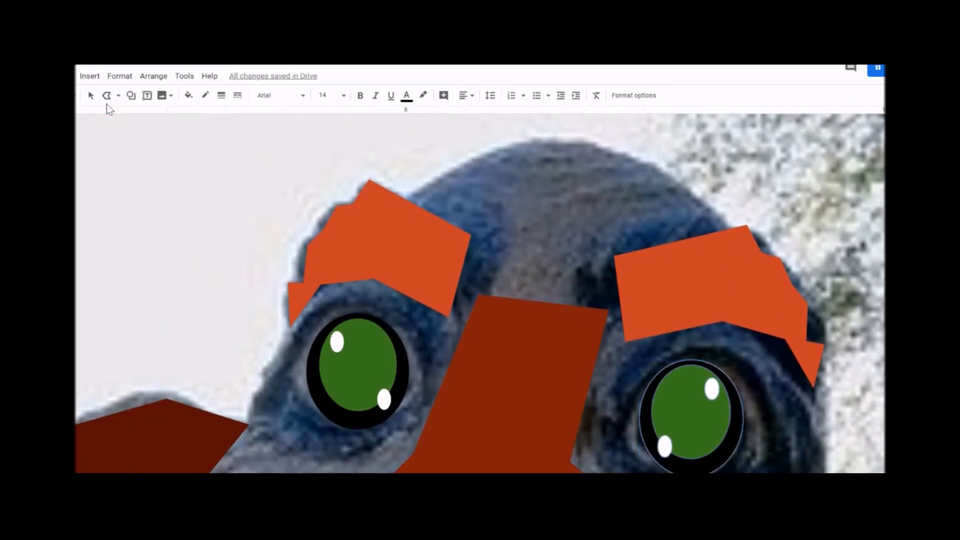
left_click(406, 199)
left_click(470, 235)
left_click(453, 313)
left_click(462, 321)
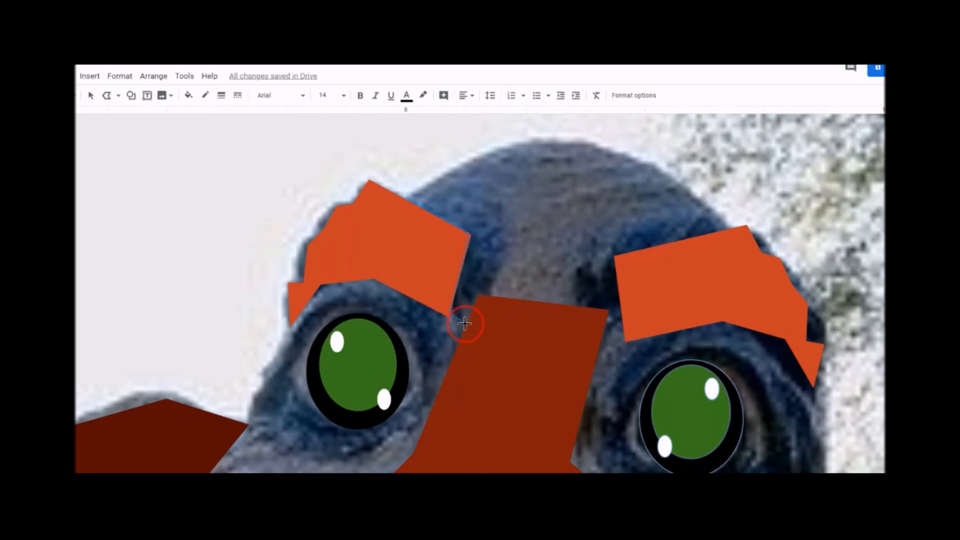
left_click(478, 297)
left_click(606, 310)
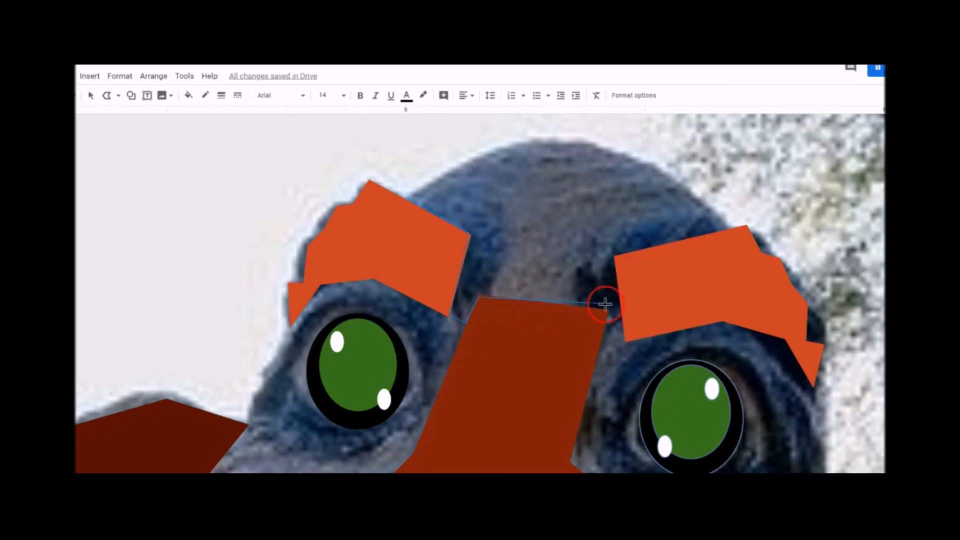
left_click(600, 343)
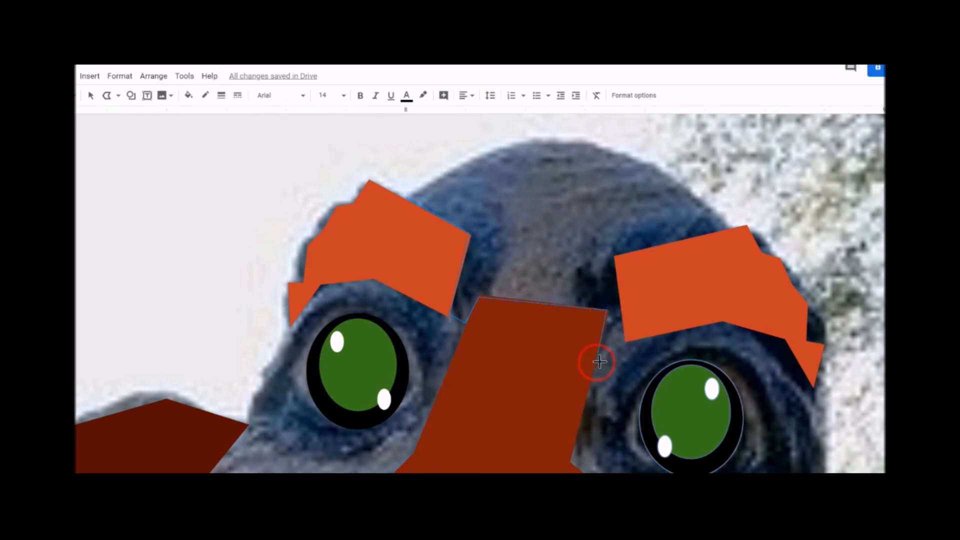
left_click(626, 343)
left_click(736, 229)
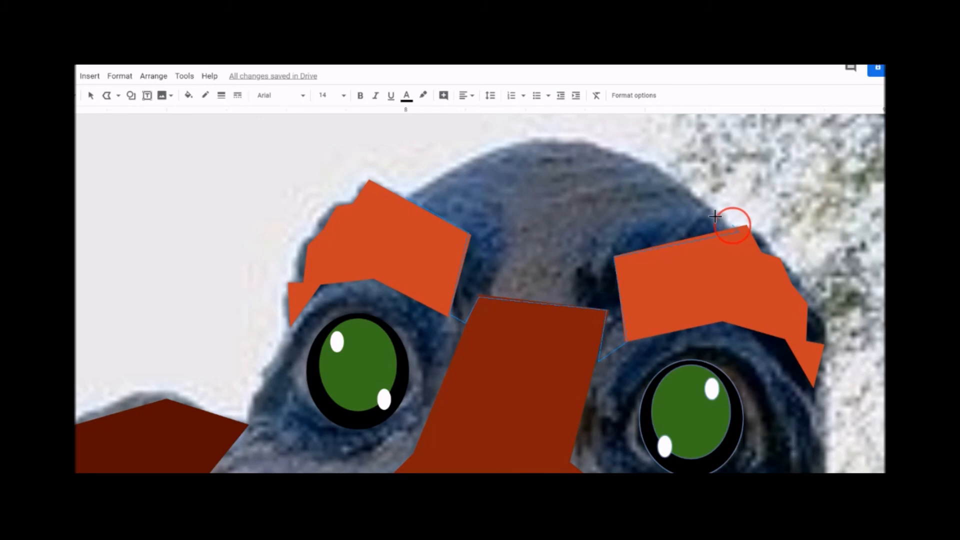
left_click(653, 167)
left_click(598, 148)
left_click(522, 145)
left_click(406, 198)
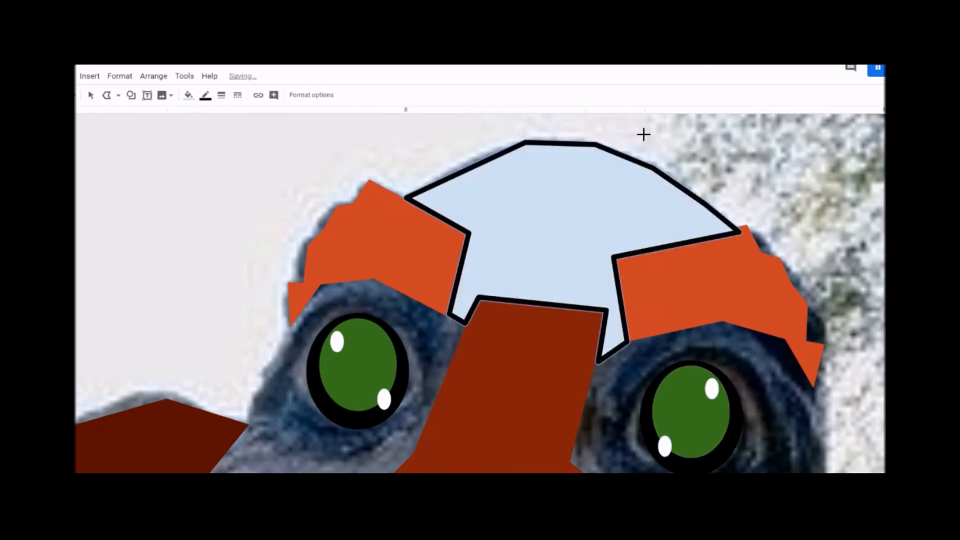
- Make the forehead shape's outline transparent and fill it with light salmon red
left_click(205, 95)
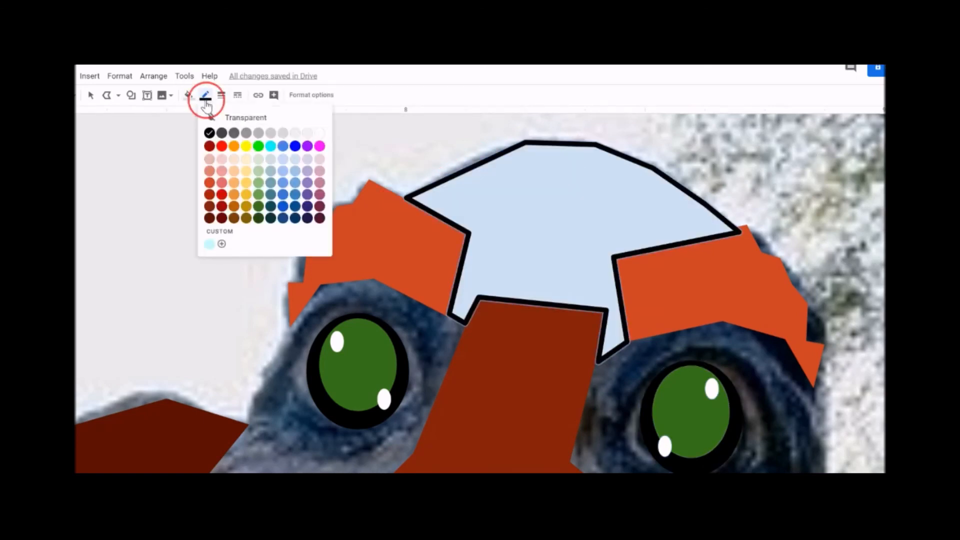
left_click(248, 120)
left_click(188, 95)
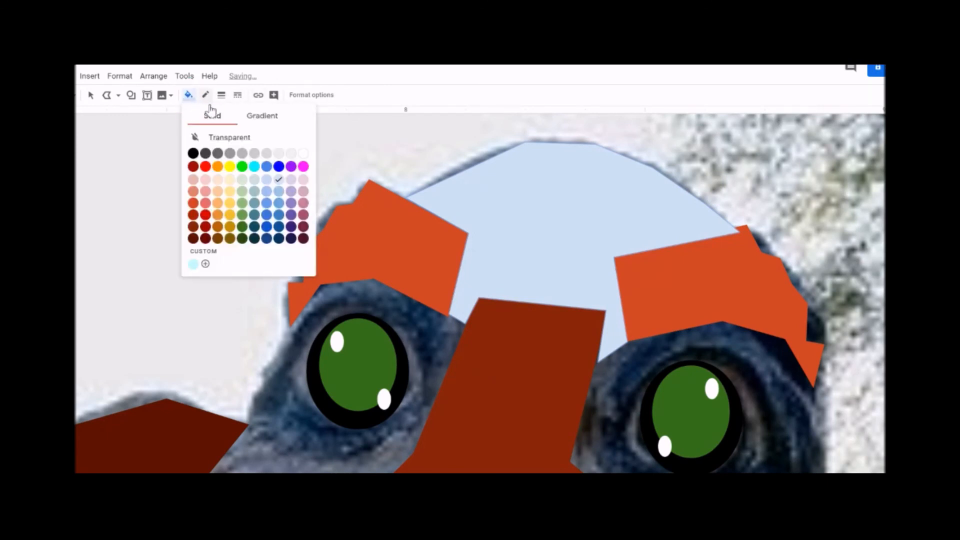
left_click(193, 193)
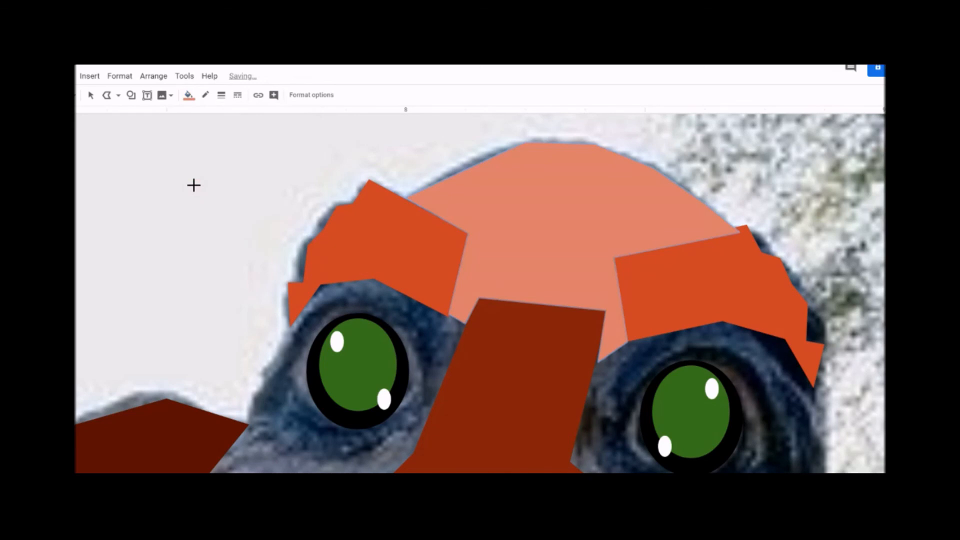
- Draw a closed polyline eye-socket shape under the right eyebrow, curving around the outer side of the right eye to below it
scroll(568, 182, "down", 3)
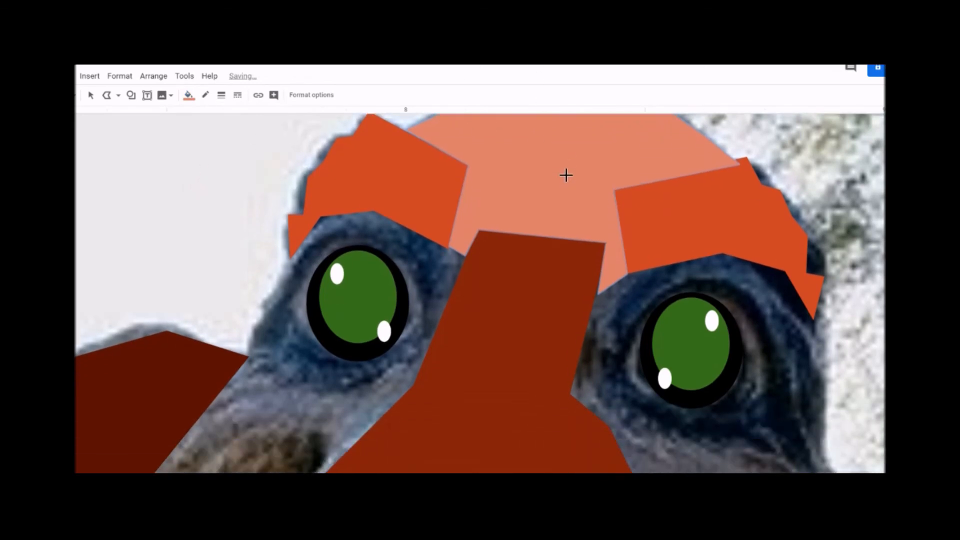
scroll(566, 176, "up", 3)
scroll(566, 173, "down", 9)
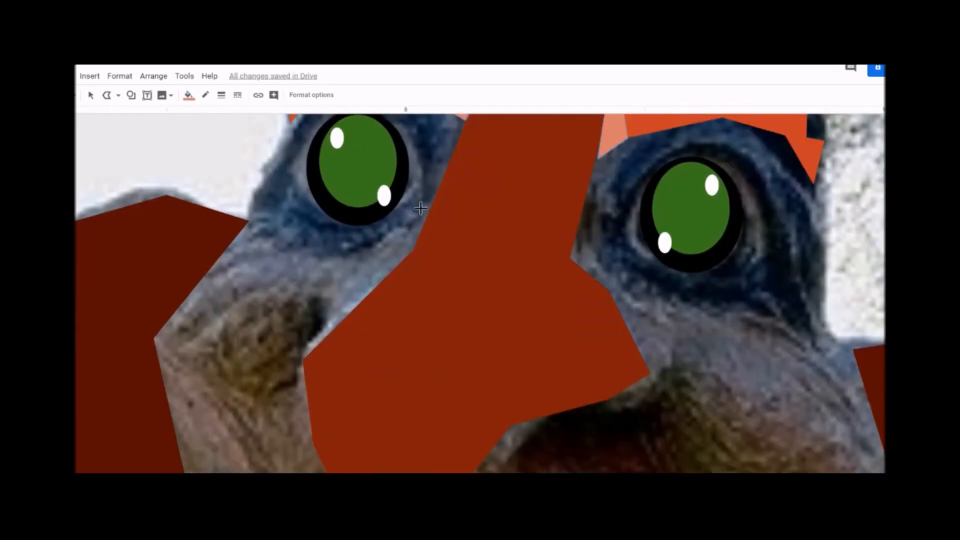
scroll(421, 208, "up", 6)
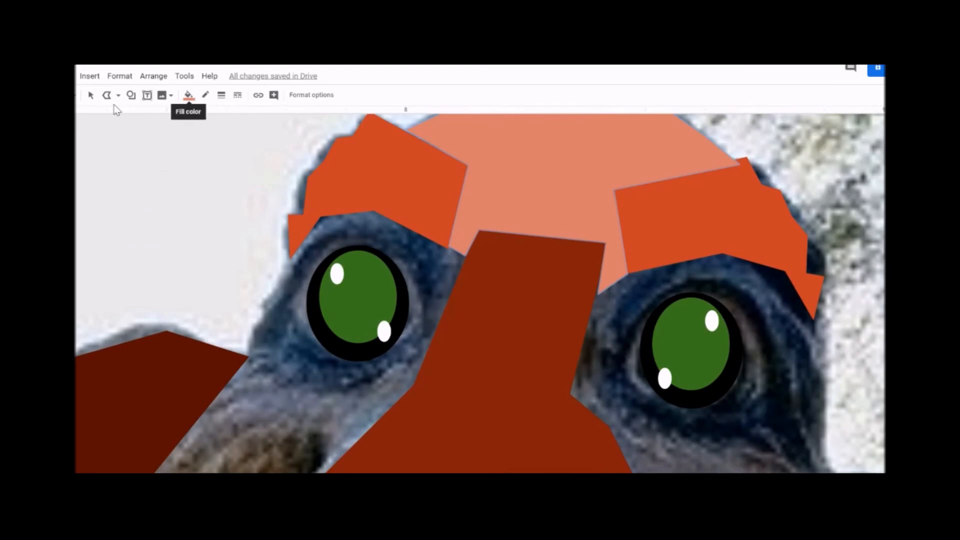
key("Escape")
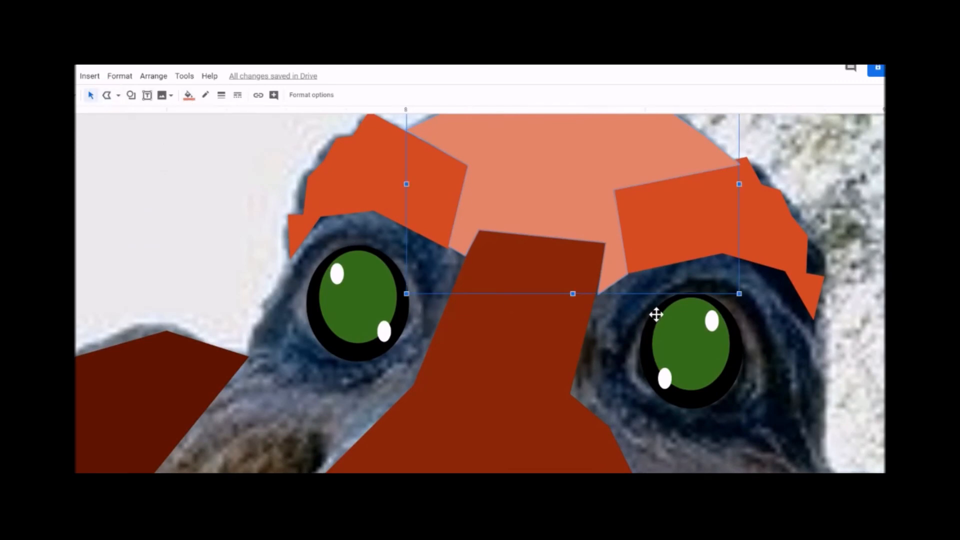
left_click(643, 343)
left_click(112, 102)
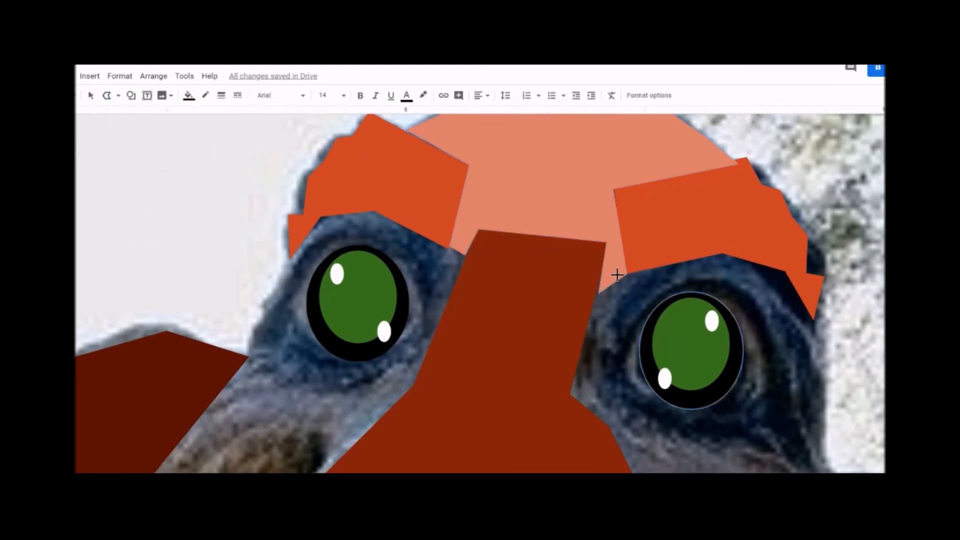
left_click(597, 295)
left_click(630, 274)
left_click(717, 257)
left_click(779, 266)
left_click(818, 321)
left_click(824, 387)
left_click(829, 467)
left_click(756, 468)
left_click(686, 450)
left_click(678, 419)
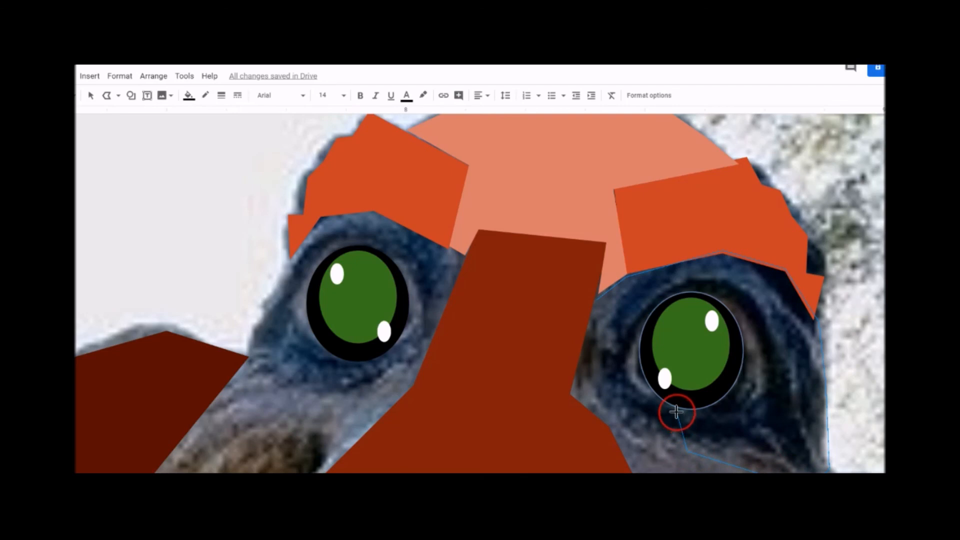
left_click(730, 407)
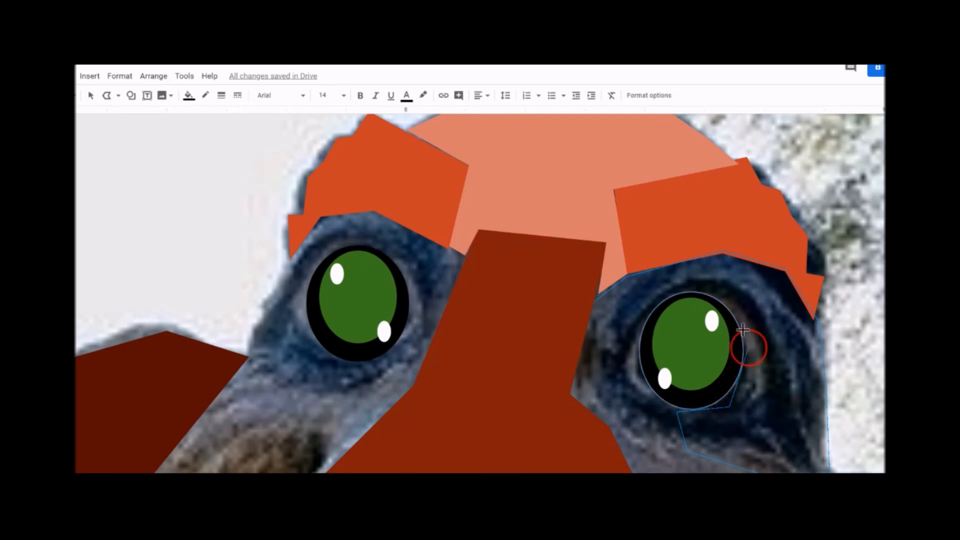
left_click(726, 304)
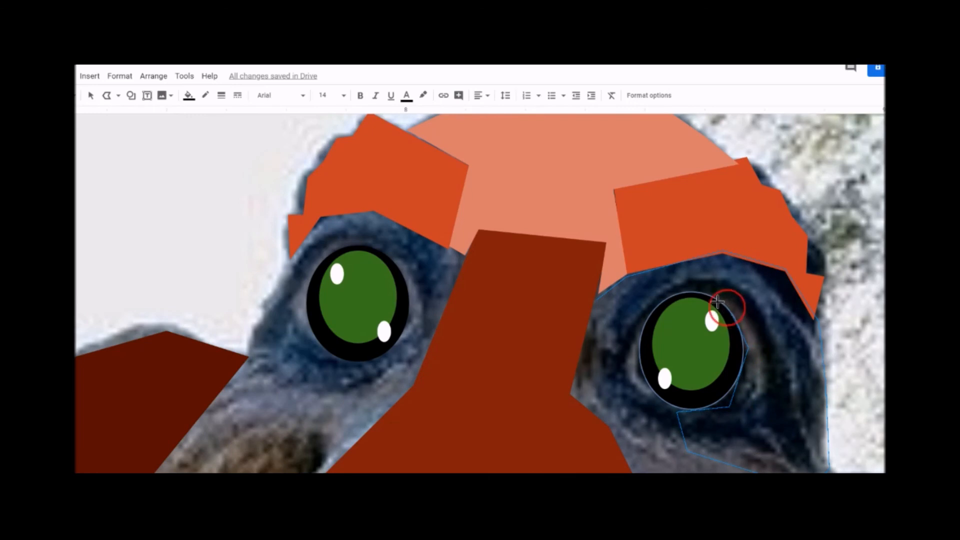
left_click(691, 292)
left_click(606, 350)
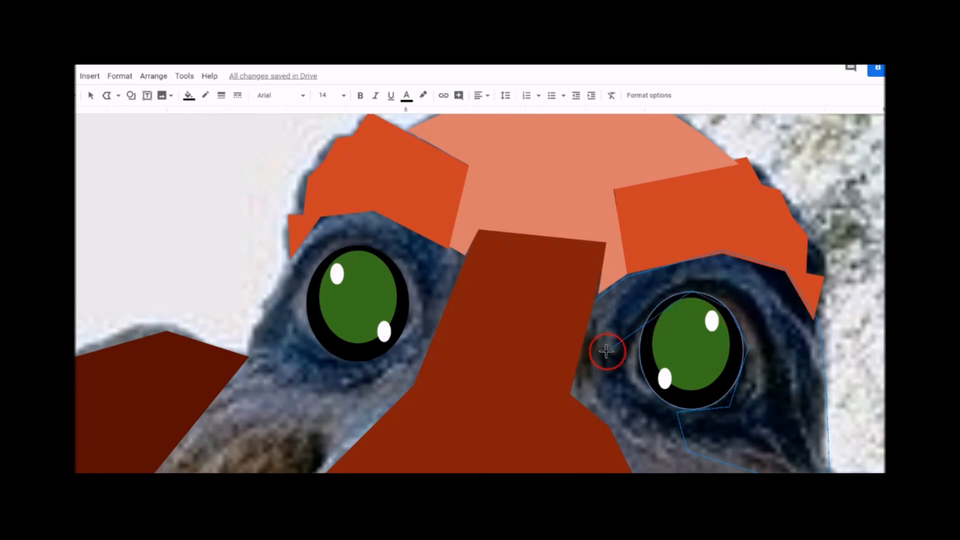
left_click(596, 297)
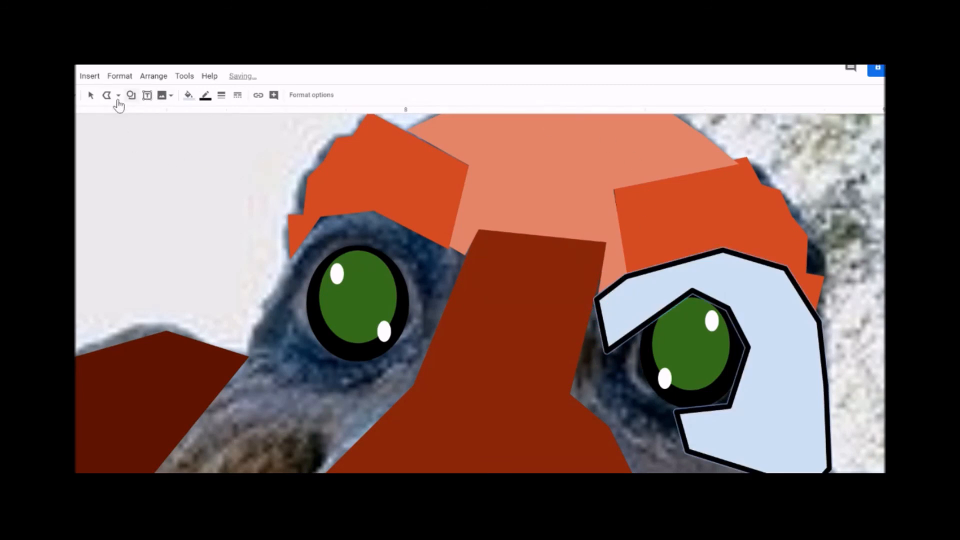
- Make the right eye-socket shape's outline transparent and fill it with dark red after trying pale pink
left_click(205, 96)
left_click(223, 116)
left_click(188, 96)
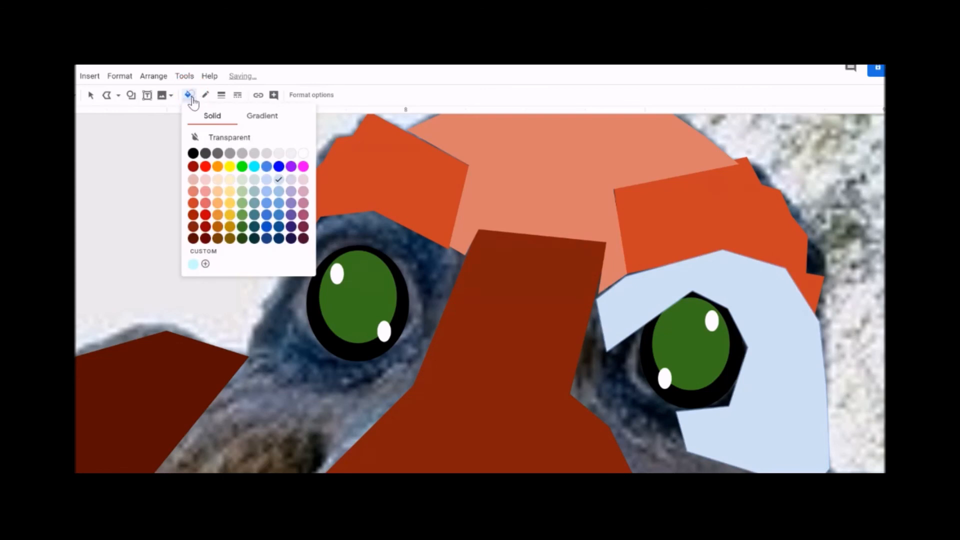
left_click(194, 181)
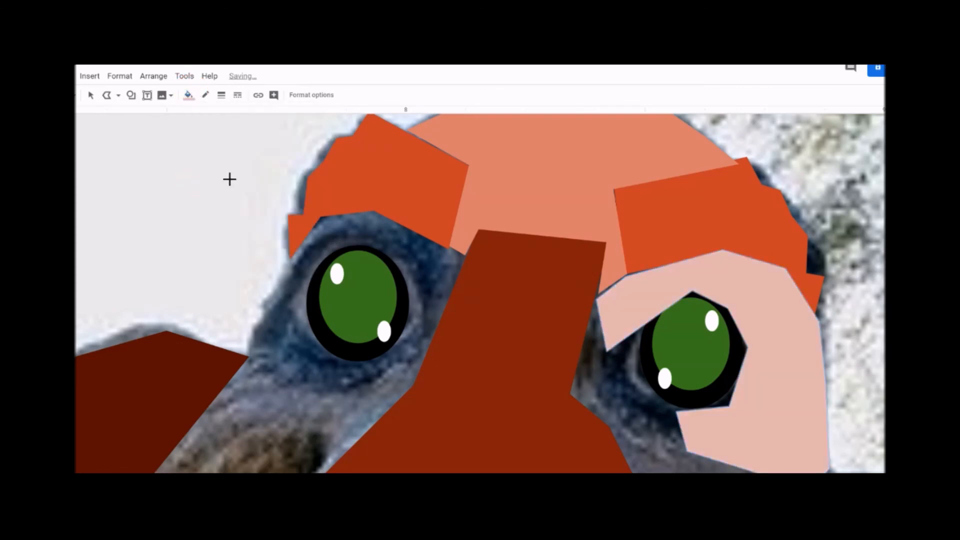
left_click(189, 95)
left_click(193, 215)
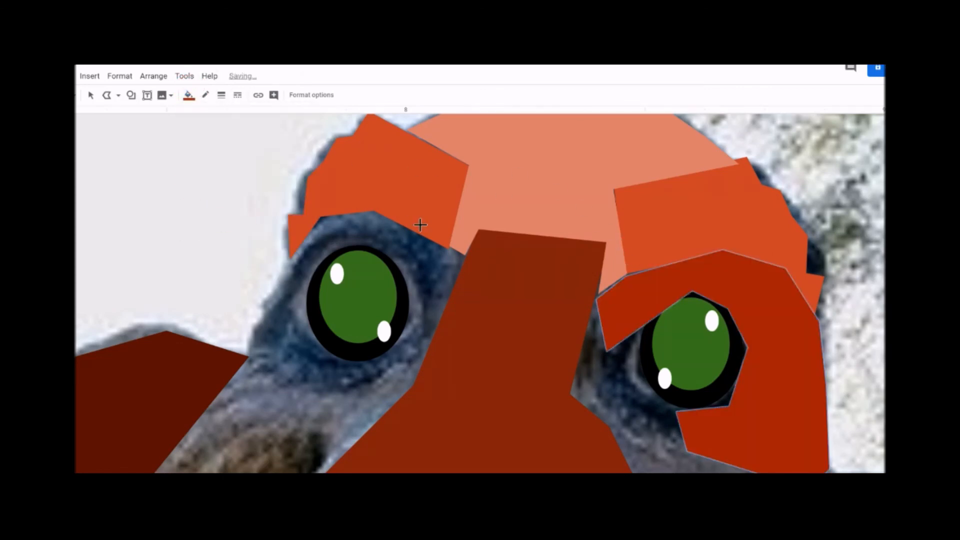
left_click(91, 95)
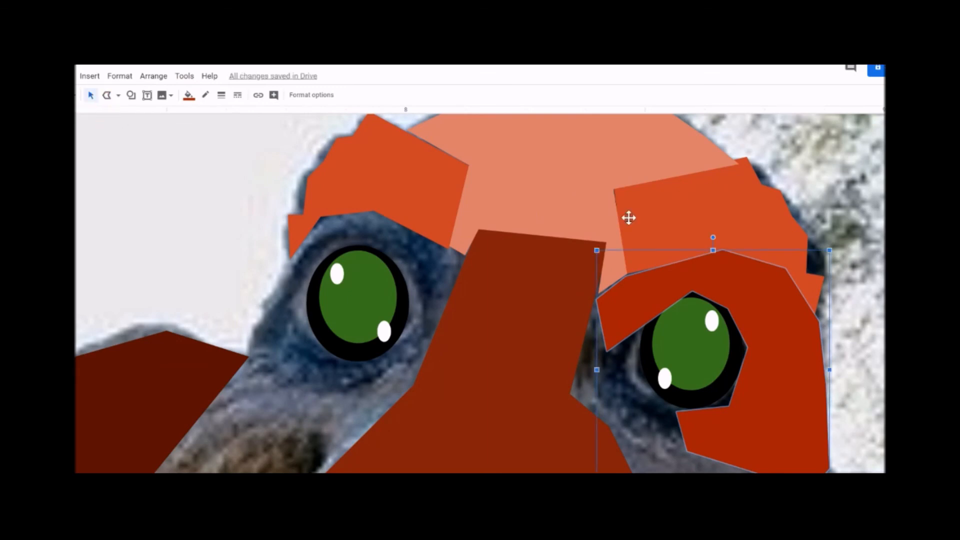
- Draw a matching dark red polyline shape under the left eyebrow, wrapping the left eye's top and inner side down to the nose
left_click(106, 95)
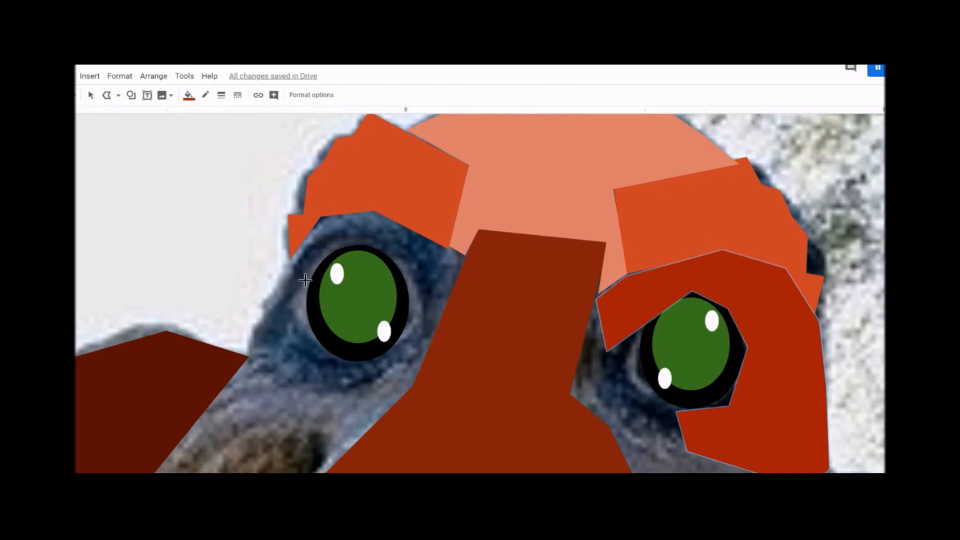
mouse_move(308, 285)
left_mouse_down()
mouse_move(334, 247)
mouse_move(372, 247)
mouse_move(407, 283)
mouse_move(411, 331)
mouse_move(382, 354)
mouse_move(383, 418)
mouse_move(419, 383)
left_mouse_up()
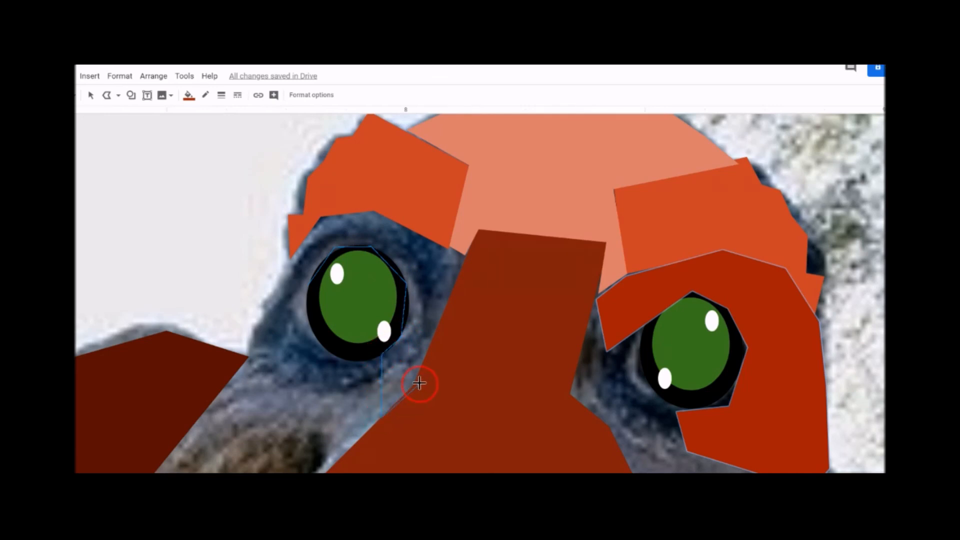
mouse_move(421, 381)
left_mouse_down()
mouse_move(440, 303)
mouse_move(456, 269)
mouse_move(469, 263)
mouse_move(405, 217)
mouse_move(336, 202)
mouse_move(311, 208)
mouse_move(317, 218)
mouse_move(269, 267)
mouse_move(270, 290)
mouse_move(307, 284)
left_mouse_up()
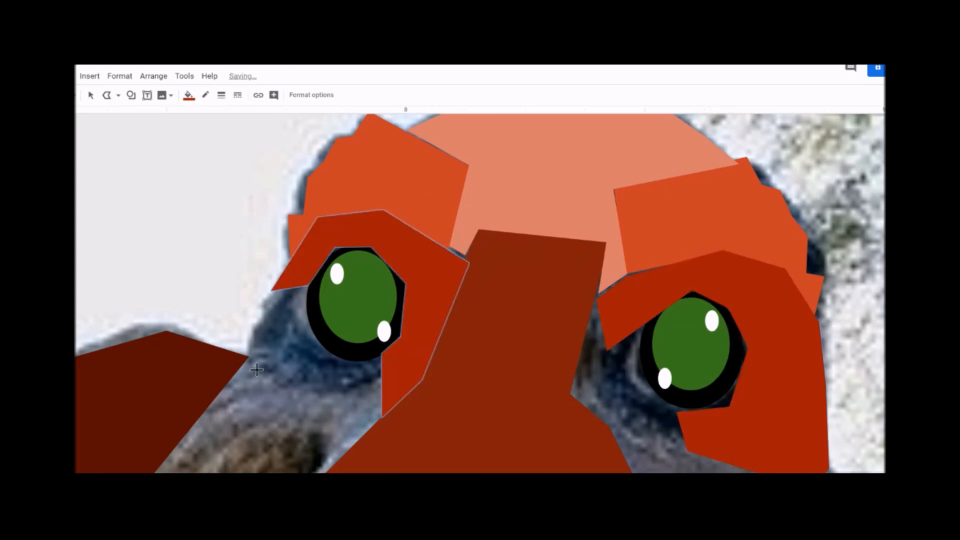
- Draw a closed polyline cheek shape below the left eye, following the nose edge and the dark ear shape
scroll(349, 361, "down", 4)
scroll(407, 305, "up", 2)
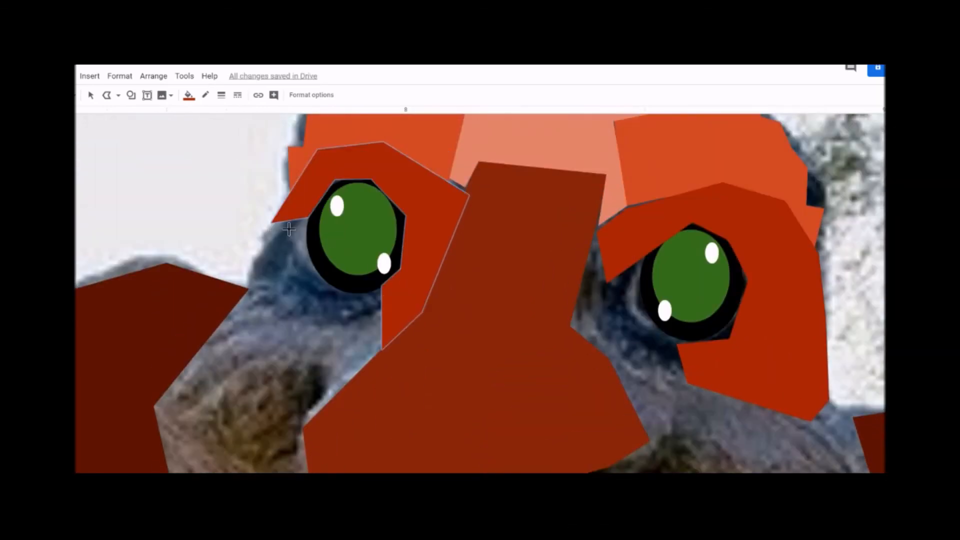
mouse_move(304, 218)
left_mouse_down()
mouse_move(307, 253)
mouse_move(330, 287)
mouse_move(360, 296)
mouse_move(379, 281)
mouse_move(379, 347)
left_mouse_up()
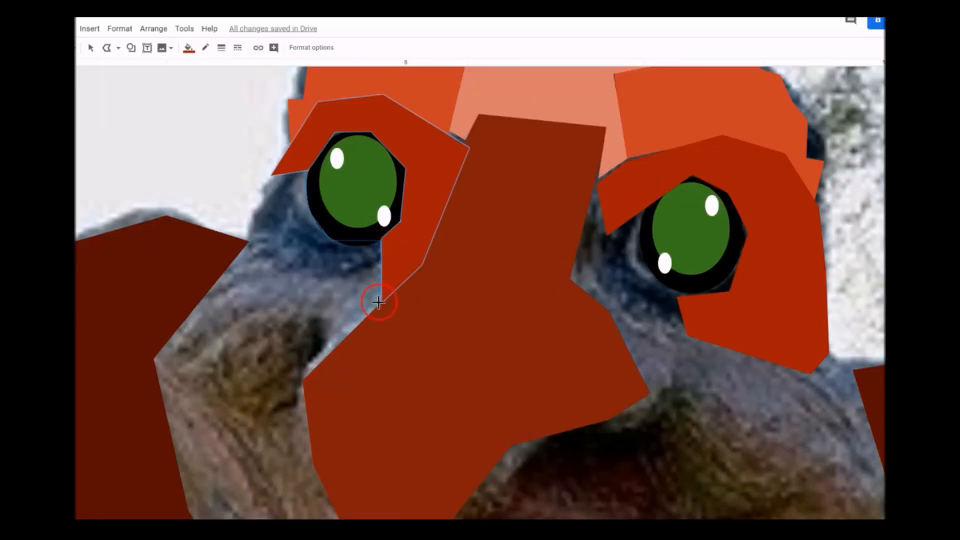
mouse_move(378, 302)
left_mouse_down()
mouse_move(310, 379)
mouse_move(319, 476)
left_mouse_up()
mouse_move(240, 483)
left_mouse_down()
mouse_move(182, 490)
mouse_move(149, 361)
mouse_move(161, 329)
mouse_move(223, 294)
mouse_move(256, 254)
mouse_move(255, 228)
mouse_move(246, 236)
mouse_move(265, 178)
mouse_move(304, 173)
left_mouse_up()
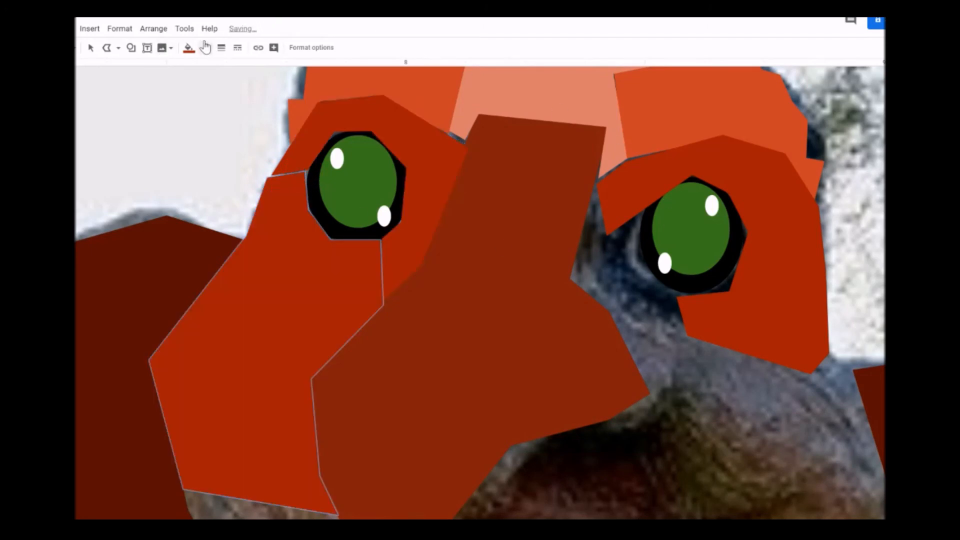
- Fill the left cheek shape with dark brown after trying several dark reds, and delete the stray sliver shape over the ear
left_click(189, 48)
left_click(193, 180)
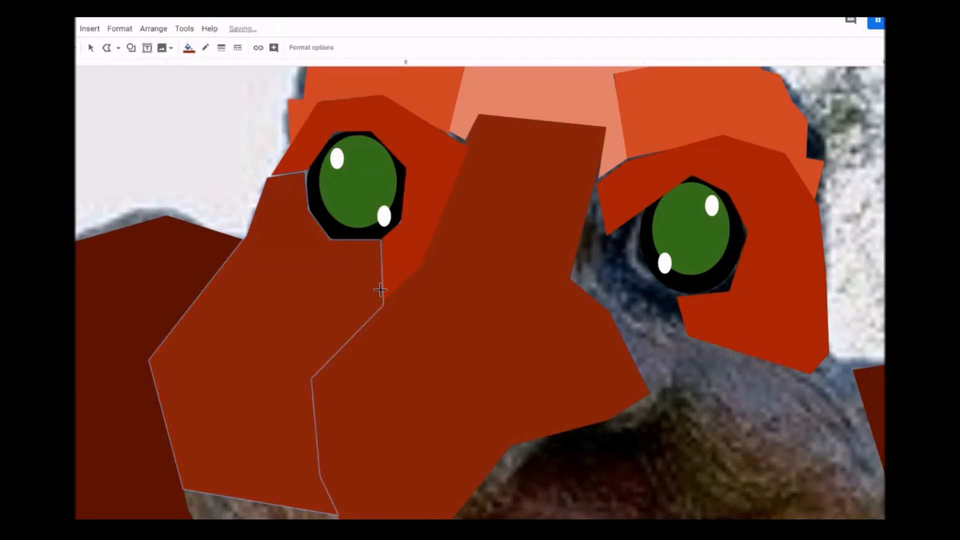
scroll(389, 294, "down", 3)
left_click(189, 49)
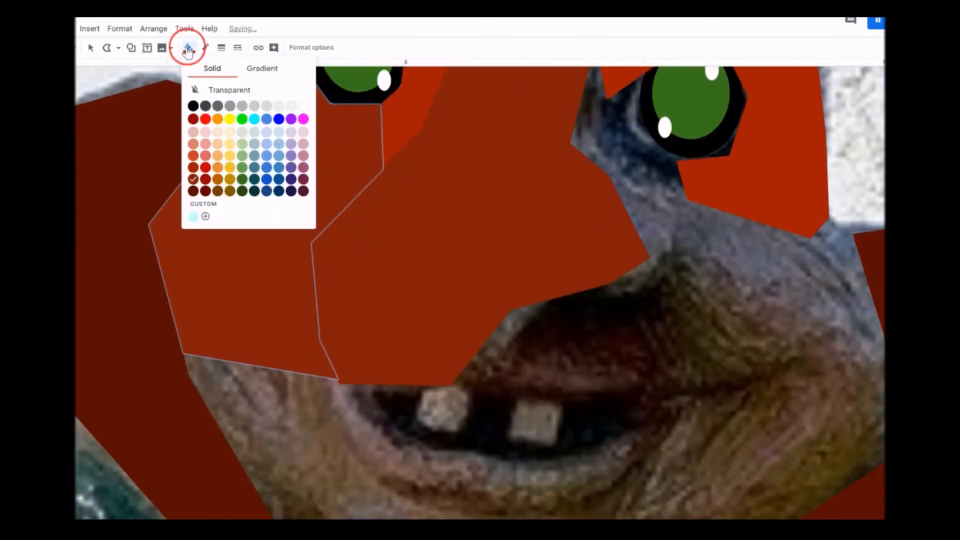
left_click(195, 212)
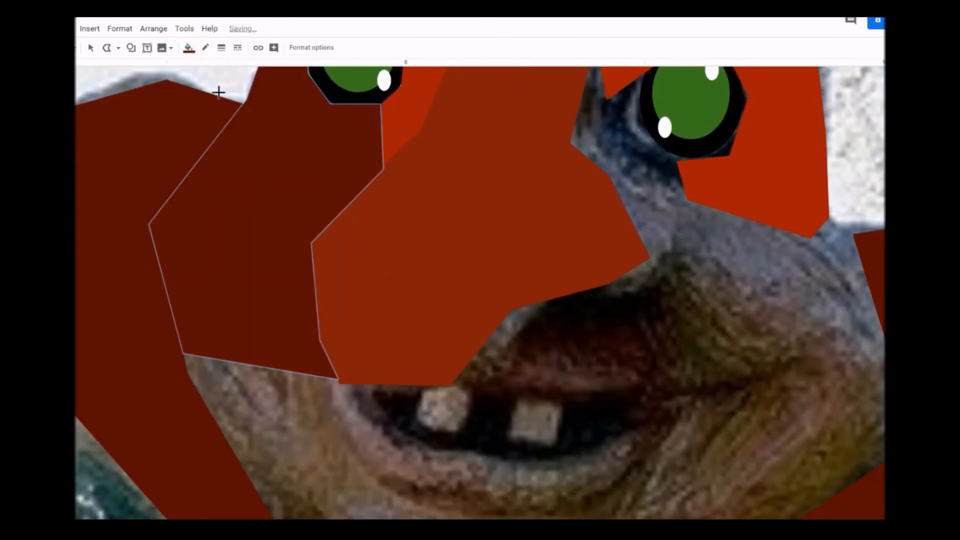
left_click(189, 49)
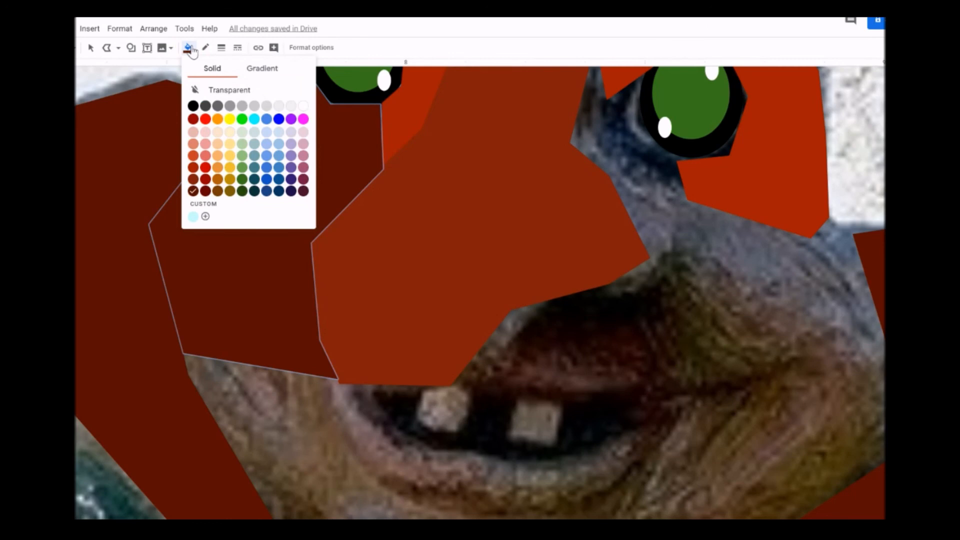
left_click(205, 191)
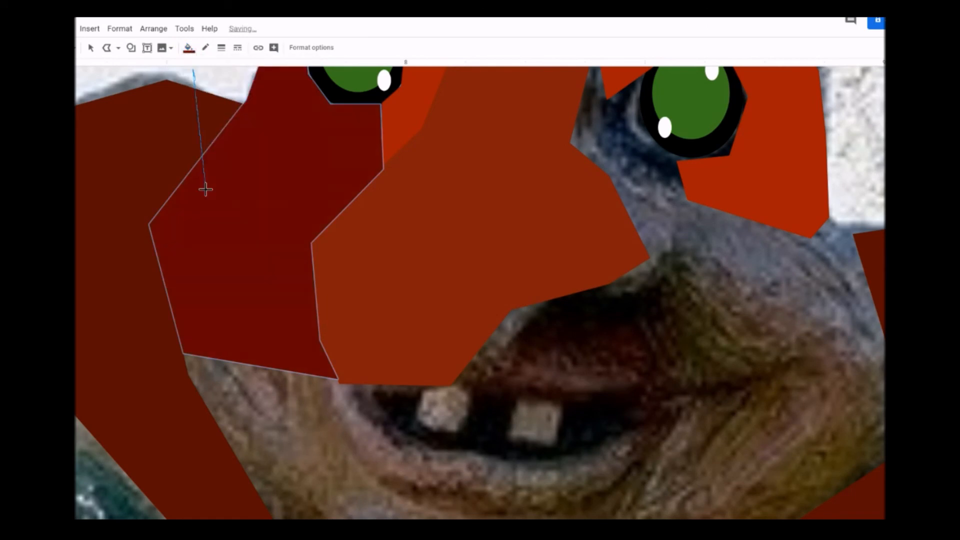
left_click(191, 54)
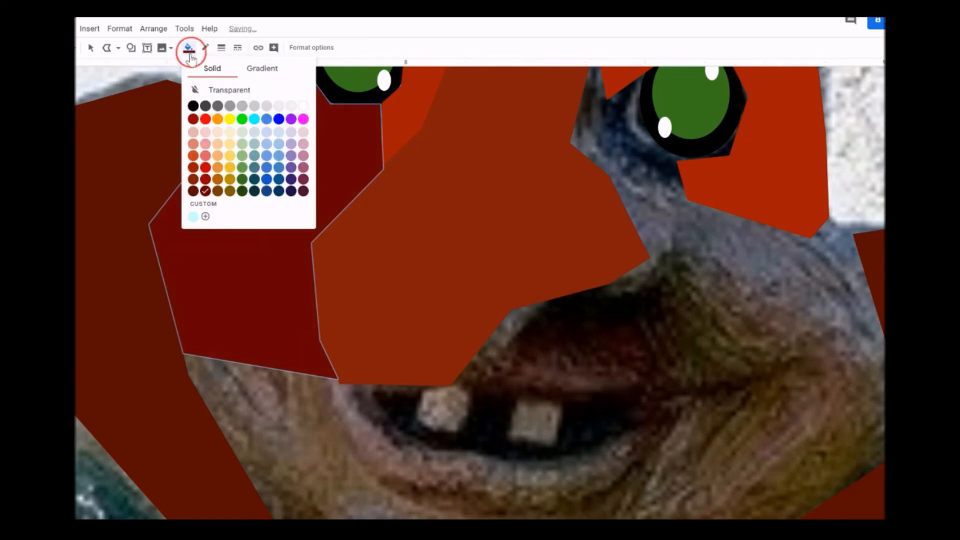
left_click(208, 215)
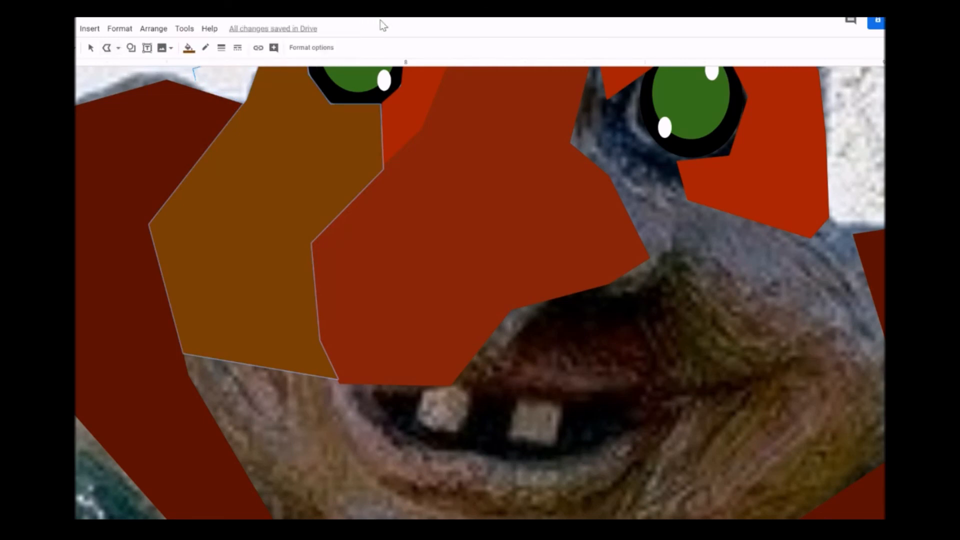
double_click(123, 179)
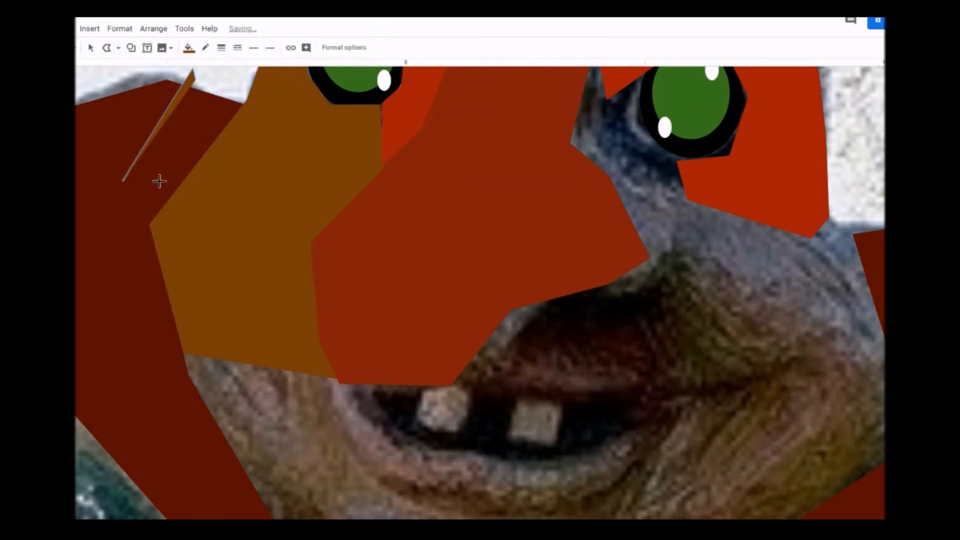
key("Delete")
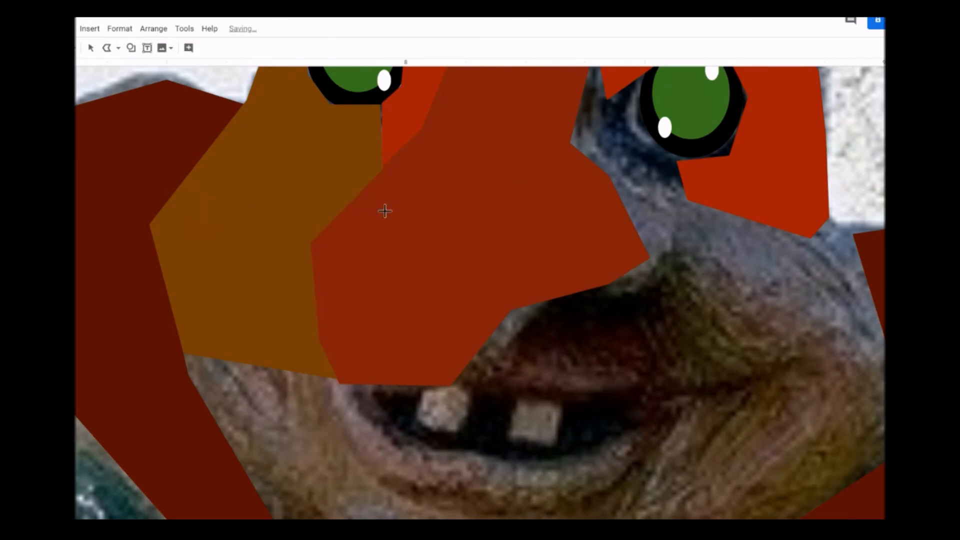
- Draw a closed polyline shape for the right cheek and upper lip, following the nose edge, mouth top, right ear and eye socket
scroll(669, 317, "up", 7)
scroll(249, 187, "down", 6)
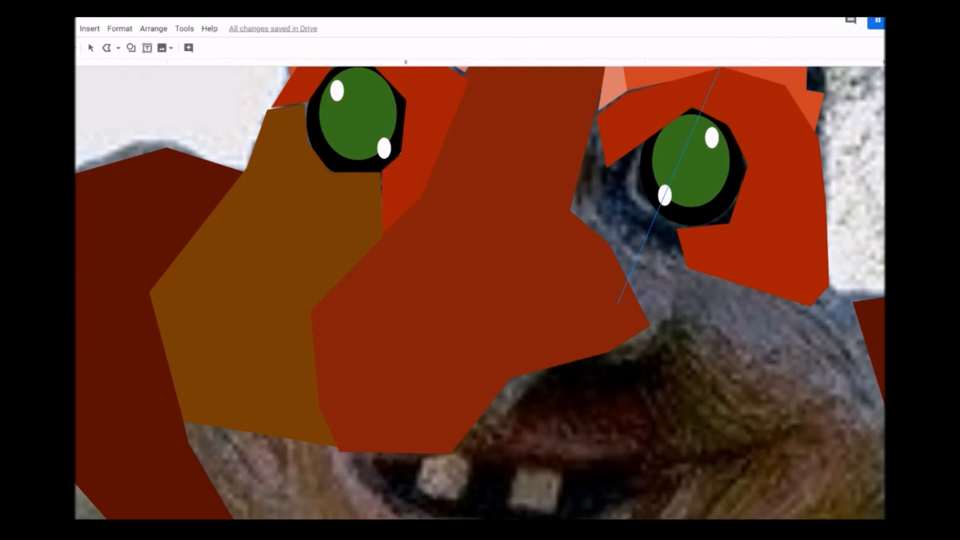
left_click(110, 52)
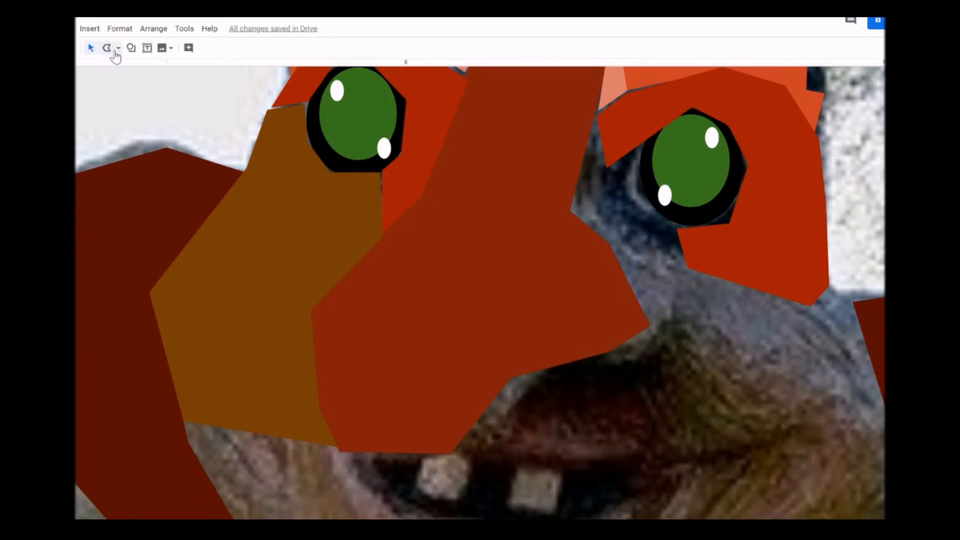
left_click(107, 50)
left_click_drag(591, 133, 568, 209)
left_click_drag(624, 294, 509, 375)
left_click_drag(468, 424, 453, 447)
left_click_drag(575, 452, 602, 460)
left_click(649, 455)
left_click(659, 473)
left_click(724, 466)
left_click(777, 436)
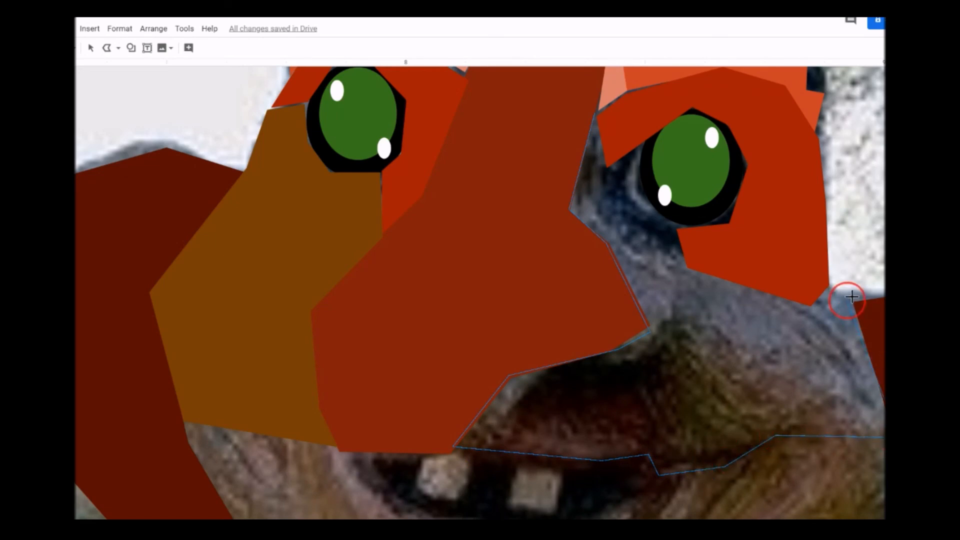
left_click(829, 285)
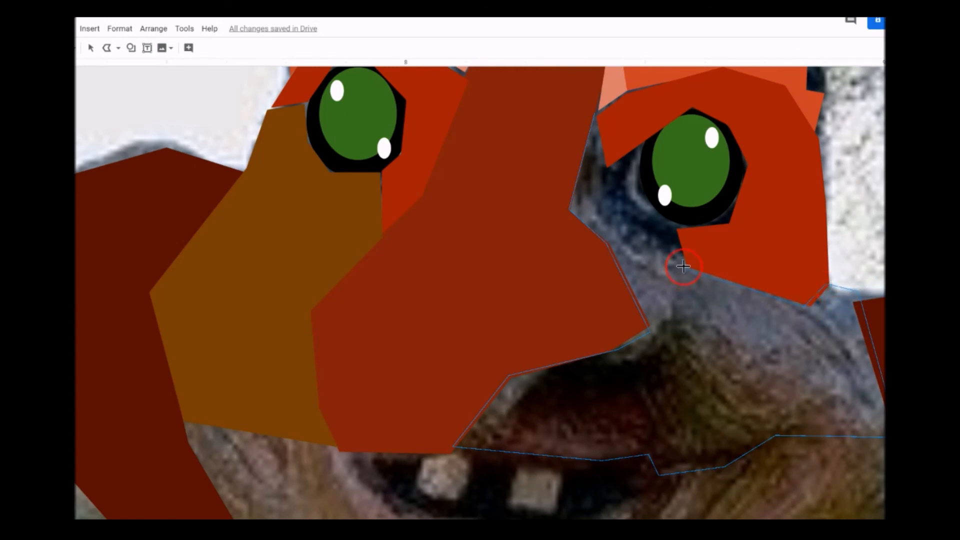
left_click(679, 226)
left_click(641, 185)
left_click(642, 140)
left_click(609, 168)
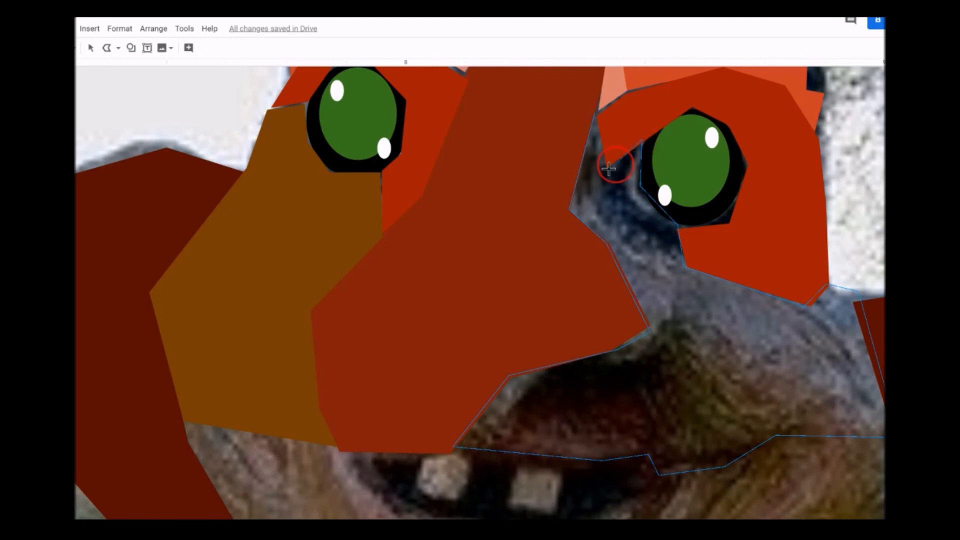
left_click(596, 106)
left_click(596, 110)
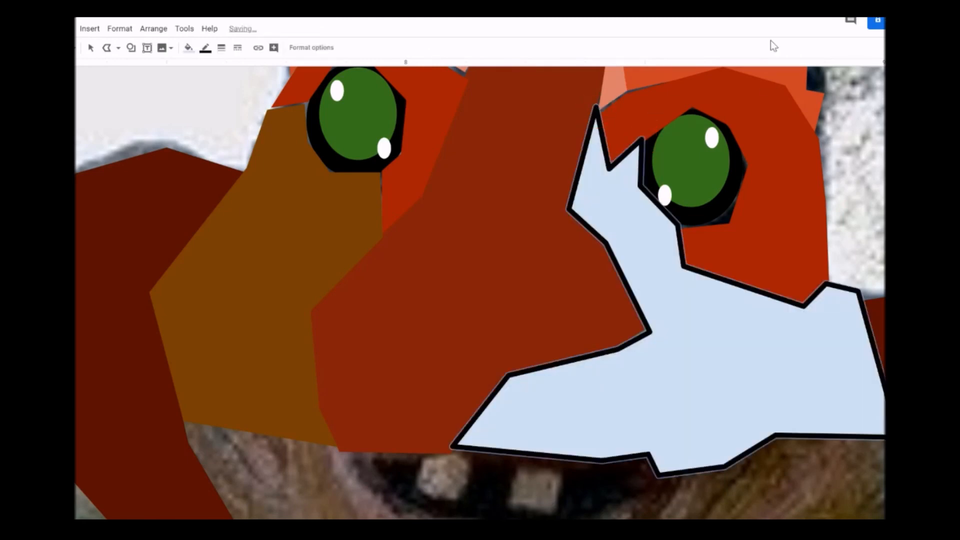
- Make the right cheek shape's outline transparent and fill it with the left cheek's dark brown after trying olive
left_click(205, 49)
left_click(228, 70)
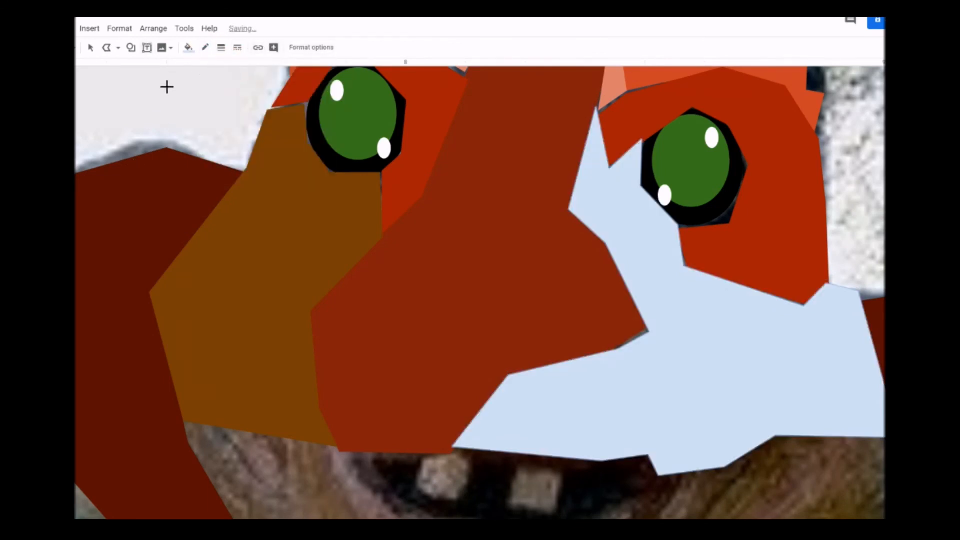
left_click(188, 49)
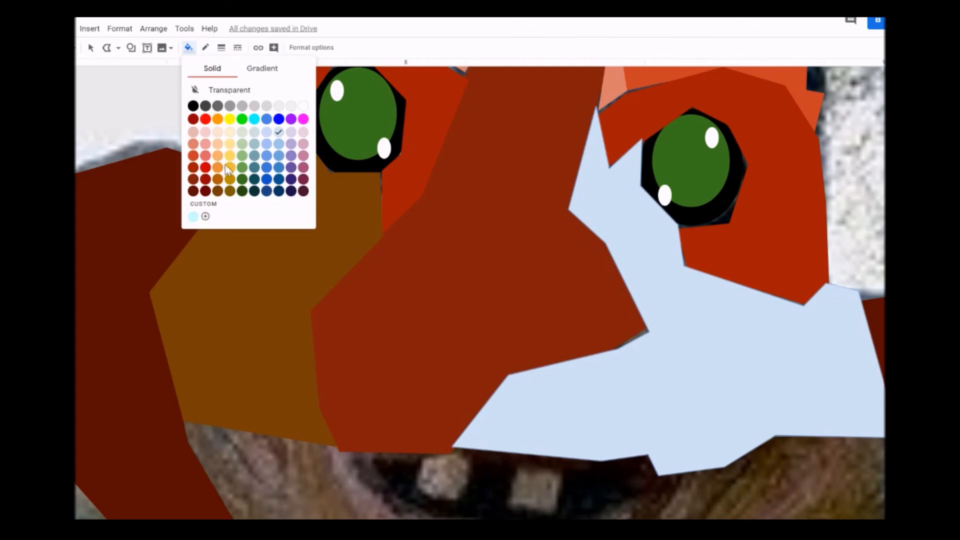
left_click(230, 191)
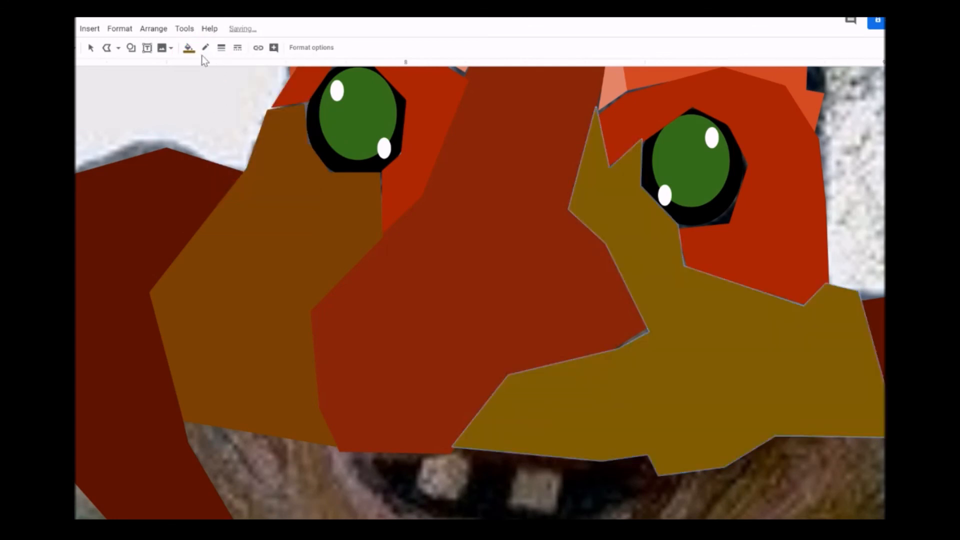
left_click(188, 48)
left_click(223, 192)
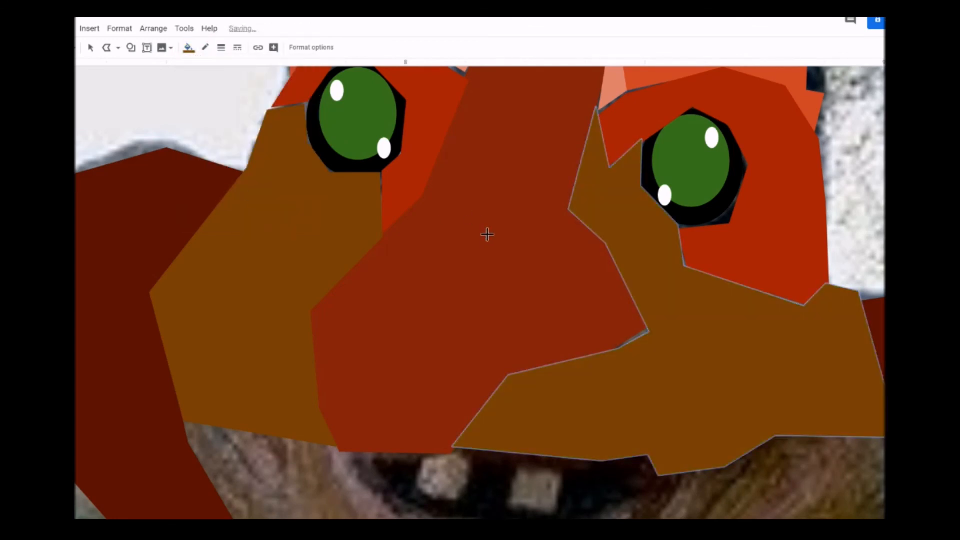
- Draw a closed polyline shape over the left tooth in the photo and fill it with pale peach
scroll(487, 234, "down", 5)
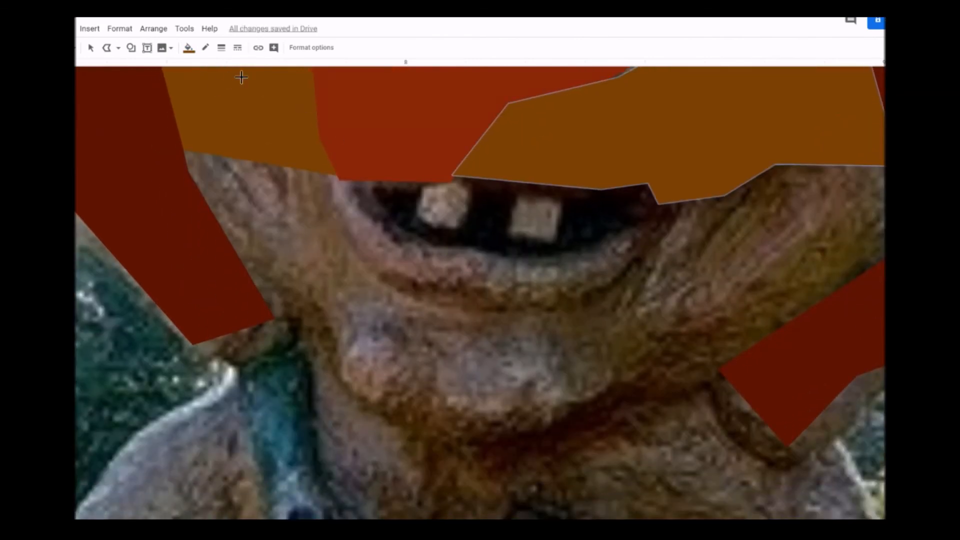
left_click(109, 53)
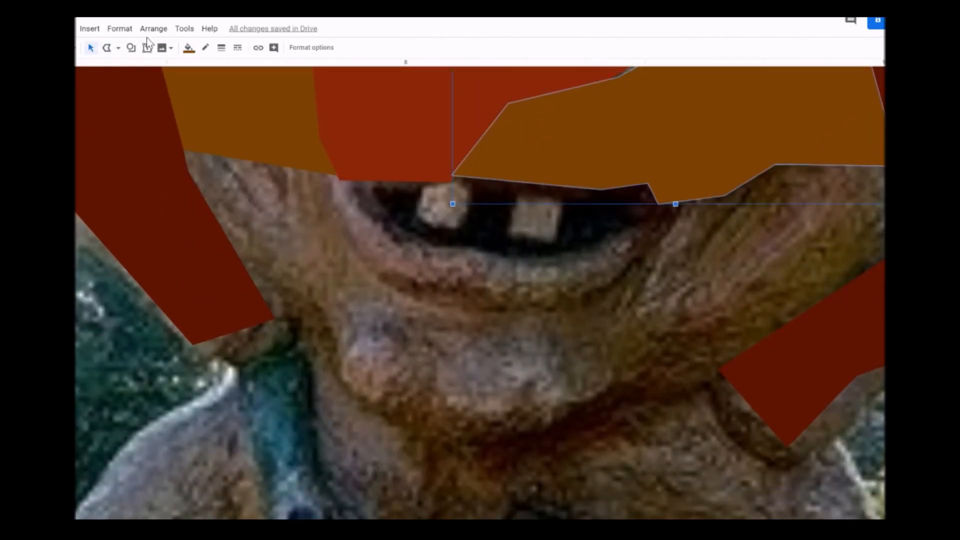
left_click(118, 48)
left_click(135, 157)
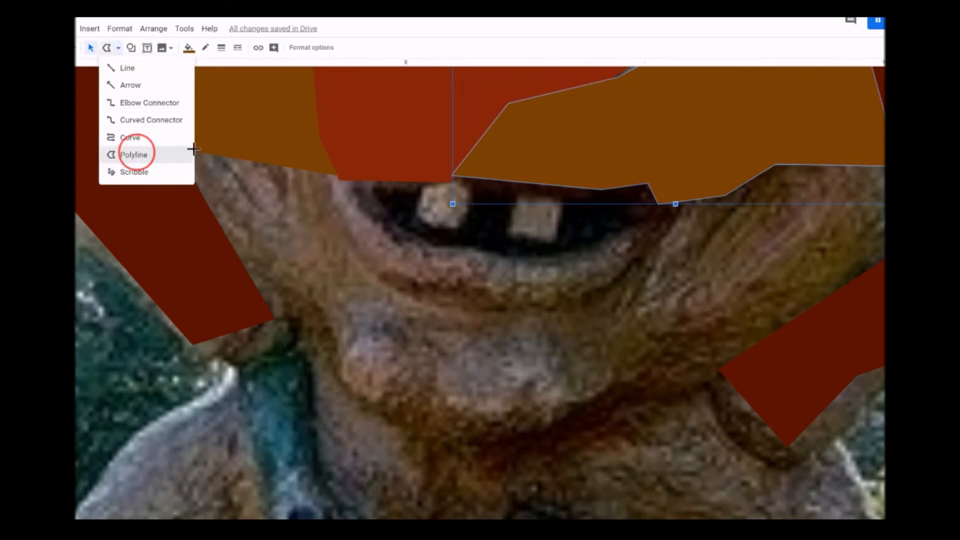
left_click(427, 179)
left_click(416, 215)
left_click(459, 228)
left_click(475, 211)
left_click(485, 180)
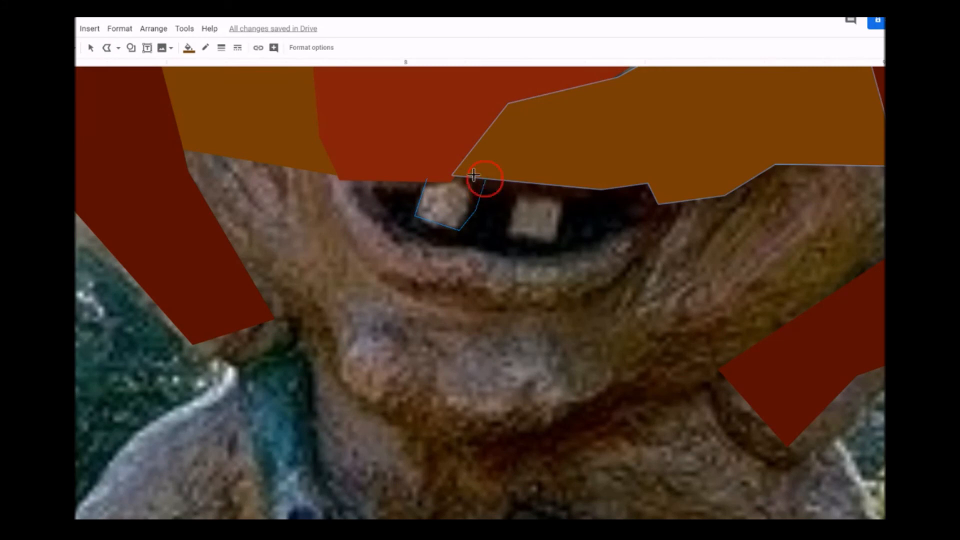
left_click(454, 173)
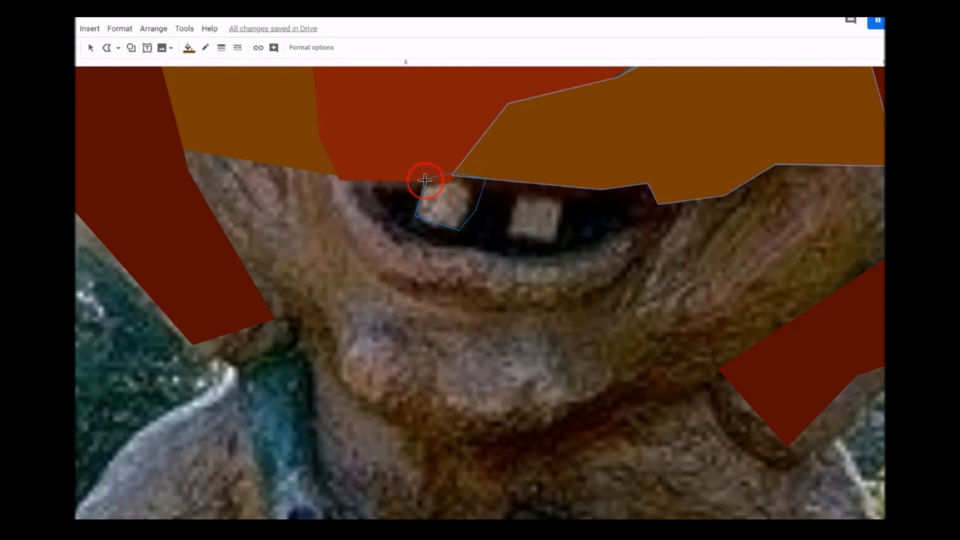
left_click(423, 179)
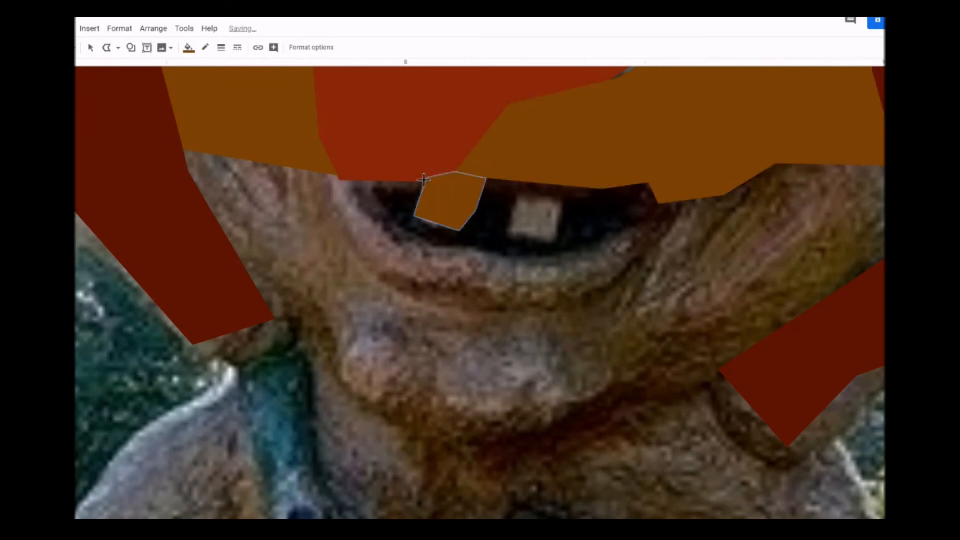
left_click(189, 48)
left_click(221, 133)
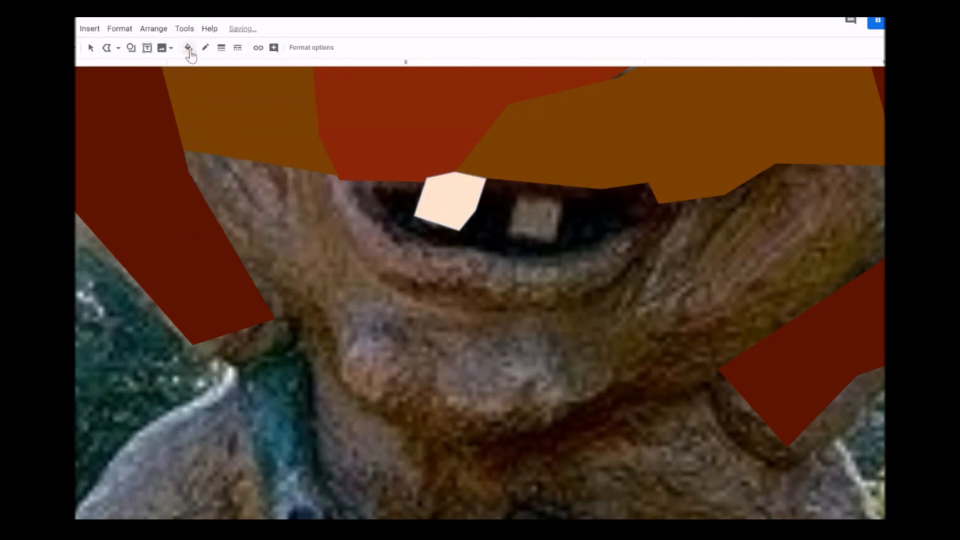
- Duplicate the peach tooth shape and place the copy over the right tooth in the photo
left_click(90, 48)
key("ctrl+d")
left_click_drag(527, 262, 544, 194)
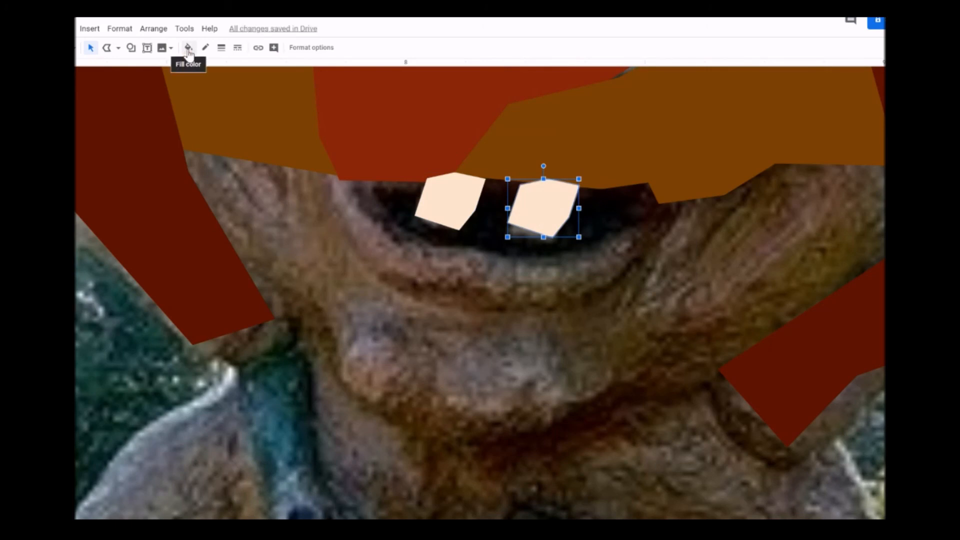
- Draw a closed polyline lower-lip shape curving beneath the teeth from one mouth corner to the other, and fill it with dark red
left_click(106, 47)
left_click(374, 184)
left_click(401, 240)
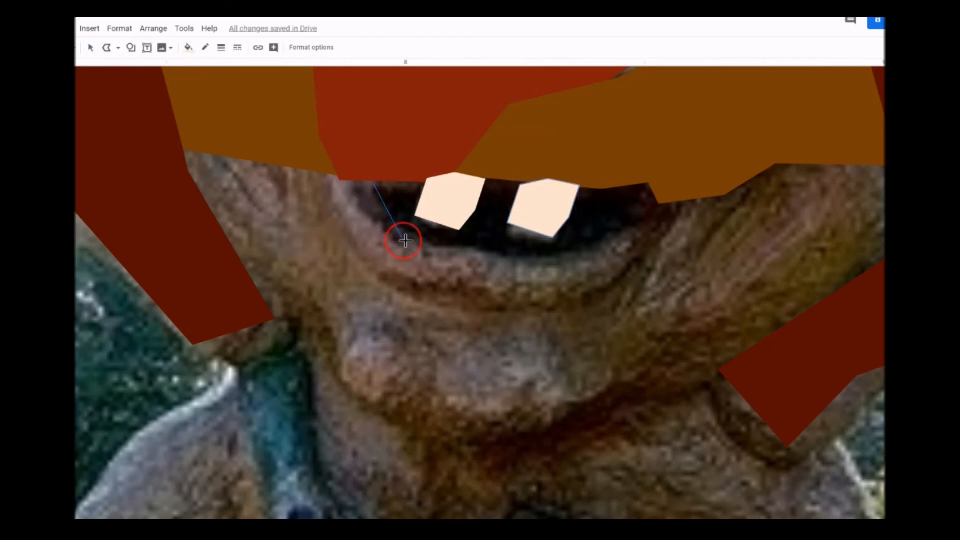
left_click(547, 263)
left_click(636, 223)
left_click(652, 198)
left_click(664, 205)
left_click(688, 194)
left_click(637, 272)
left_click(550, 315)
left_click(389, 294)
left_click(327, 198)
left_click(320, 169)
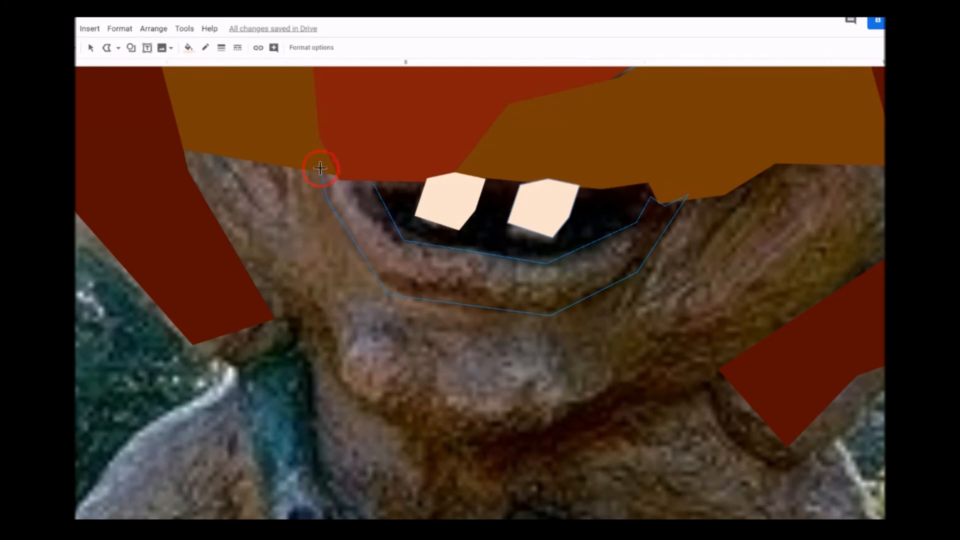
left_click(374, 184)
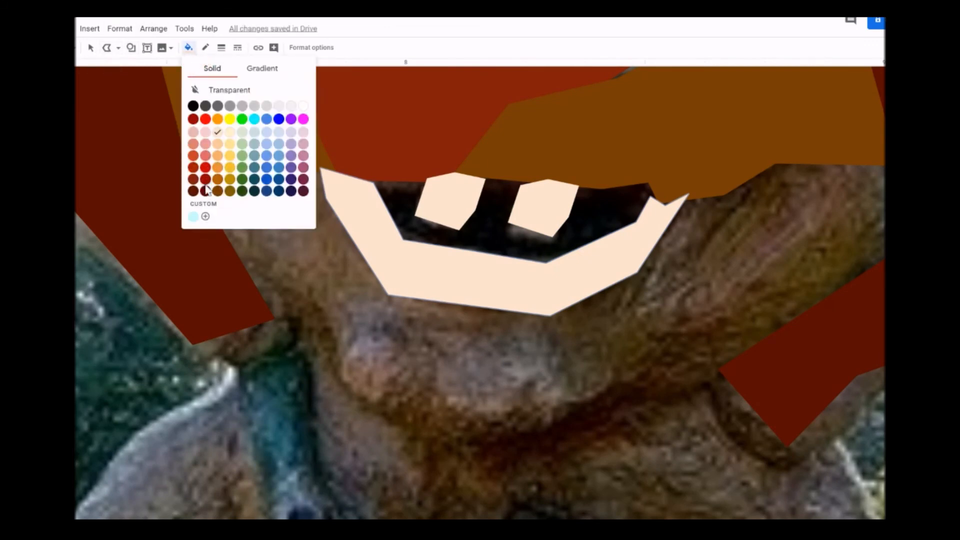
left_click(205, 180)
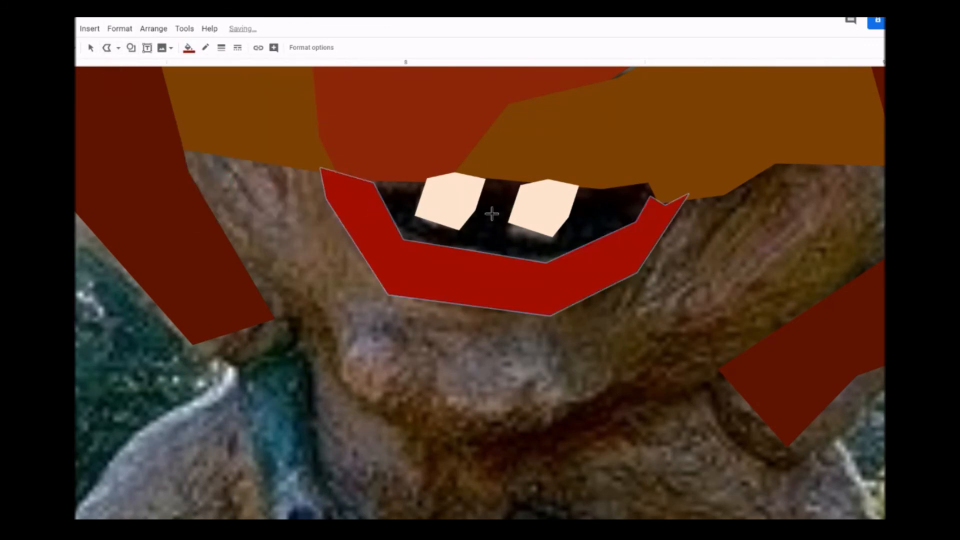
- Draw a closed polyline over the dark mouth opening, tracing around both teeth and along the lower lip, and fill it with black
left_click(90, 47)
left_click(392, 197)
left_click(480, 140)
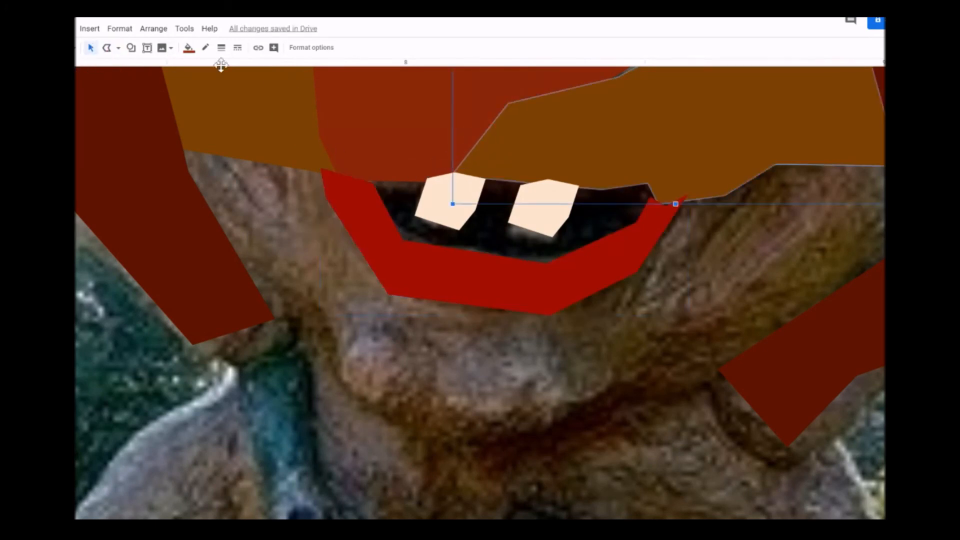
left_click(107, 47)
left_click(120, 154)
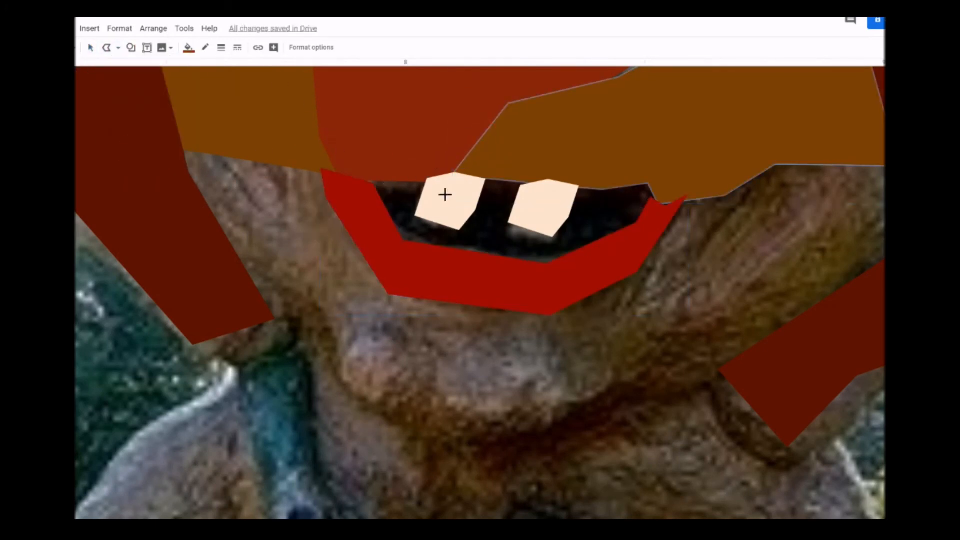
left_click(370, 179)
left_click(423, 179)
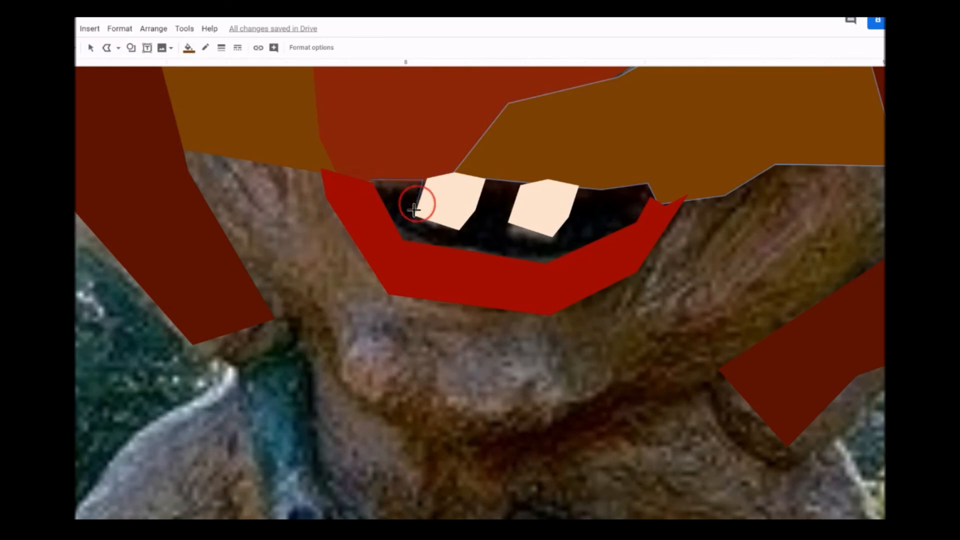
left_click(414, 216)
left_click(456, 229)
left_click(485, 176)
left_click(521, 178)
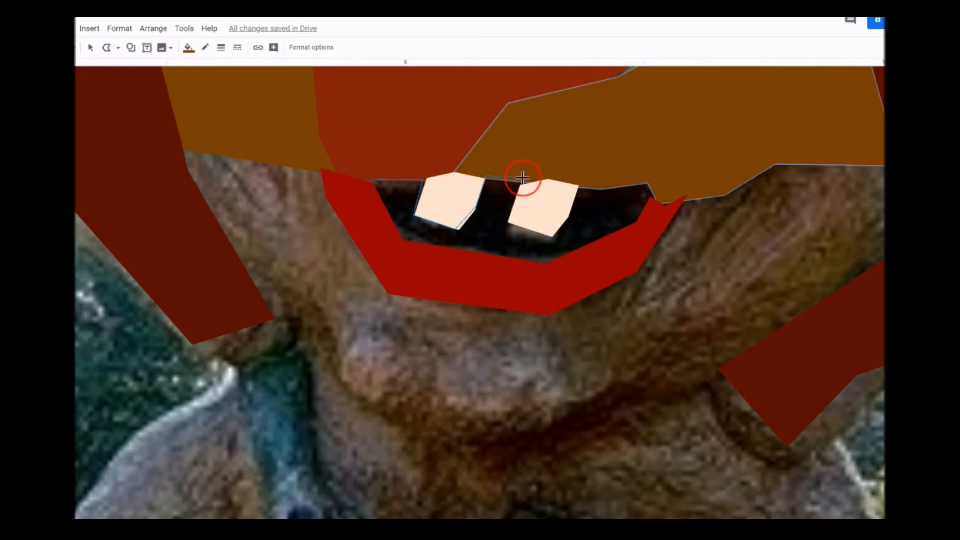
left_click(509, 220)
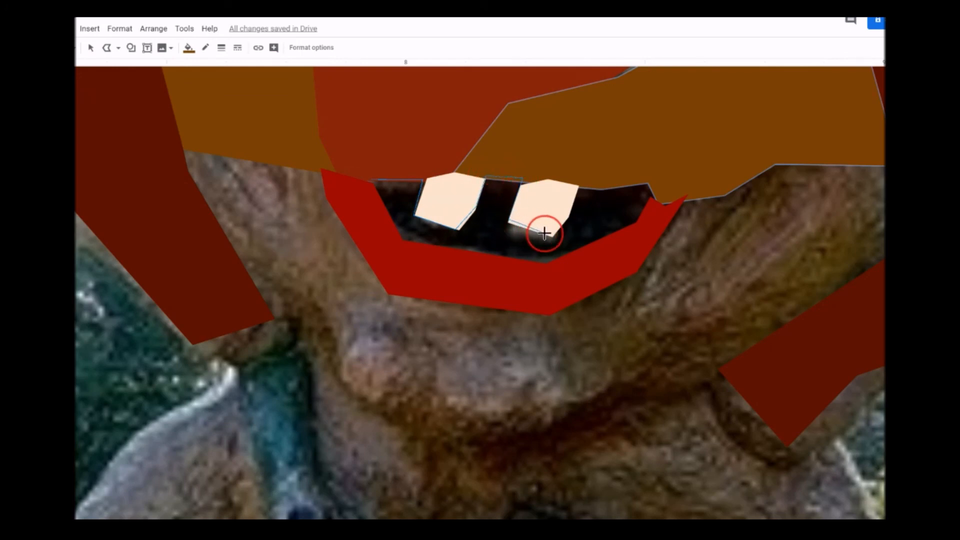
left_click(551, 235)
left_click(566, 210)
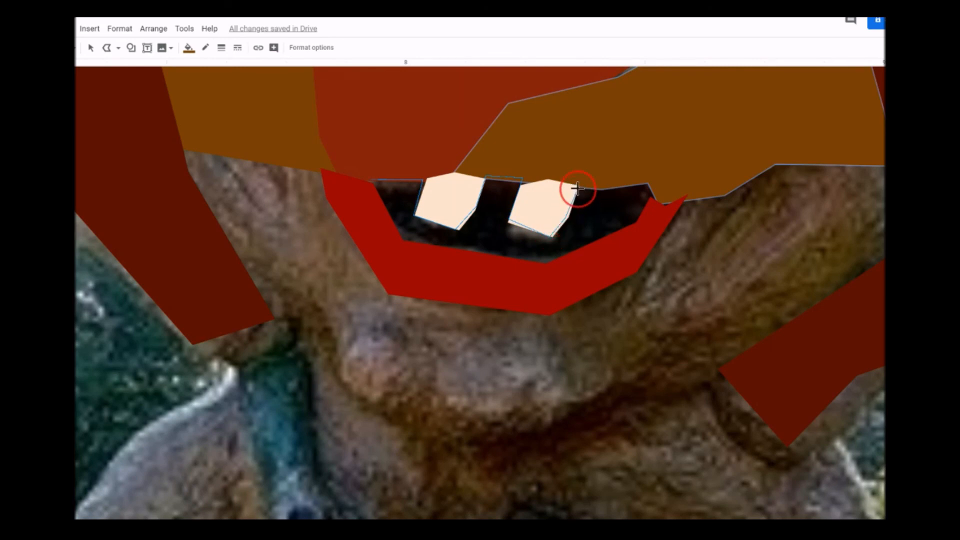
left_click(579, 187)
left_click(647, 181)
left_click(656, 198)
left_click(634, 231)
left_click(549, 264)
left_click(406, 243)
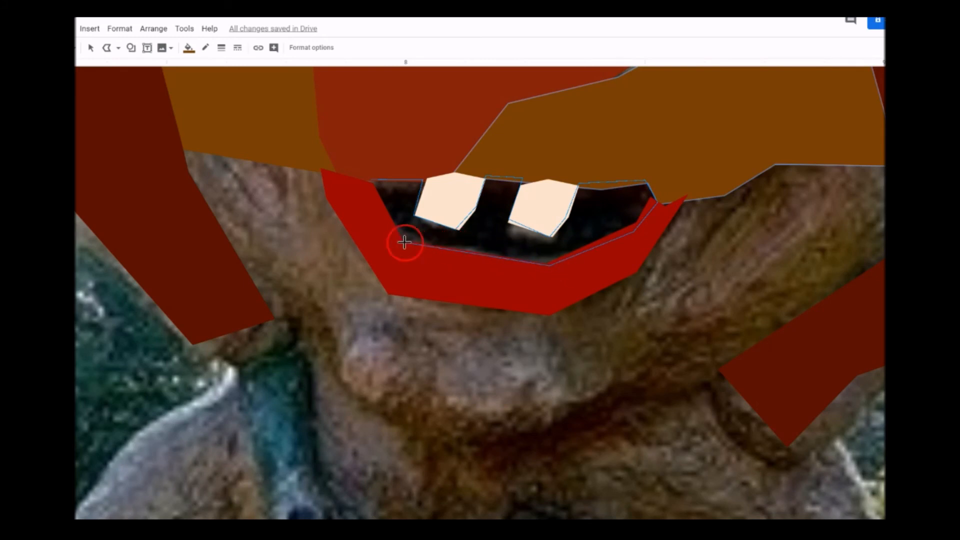
left_click(373, 180)
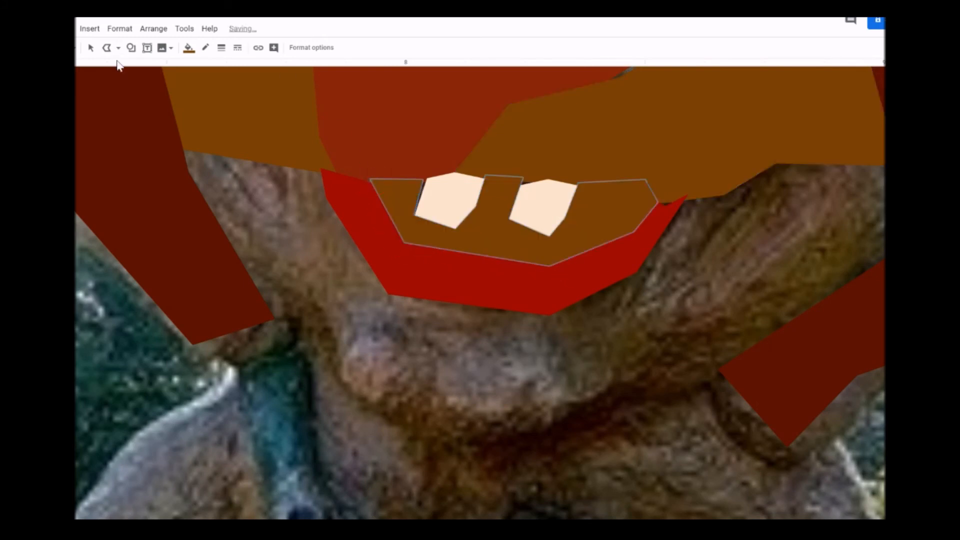
left_click(189, 48)
left_click(193, 101)
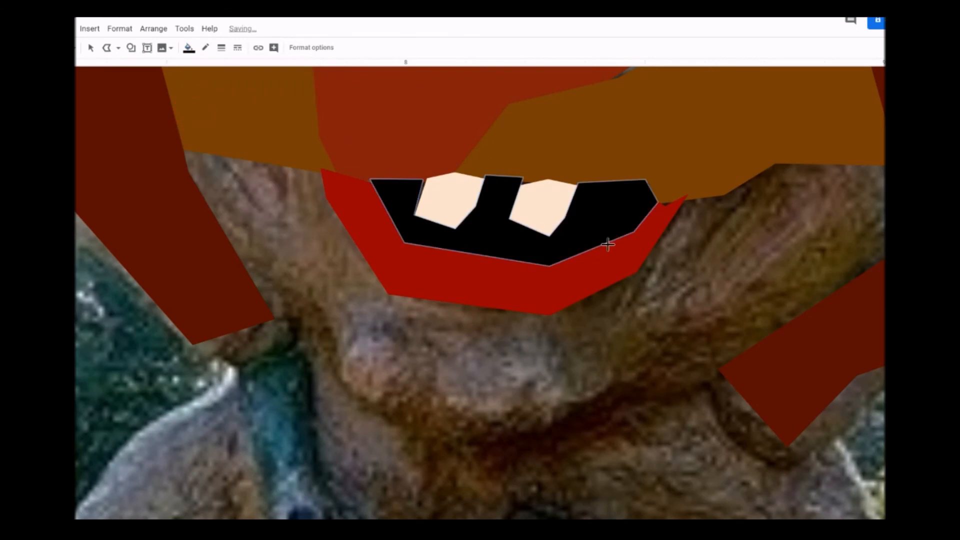
left_click(228, 169)
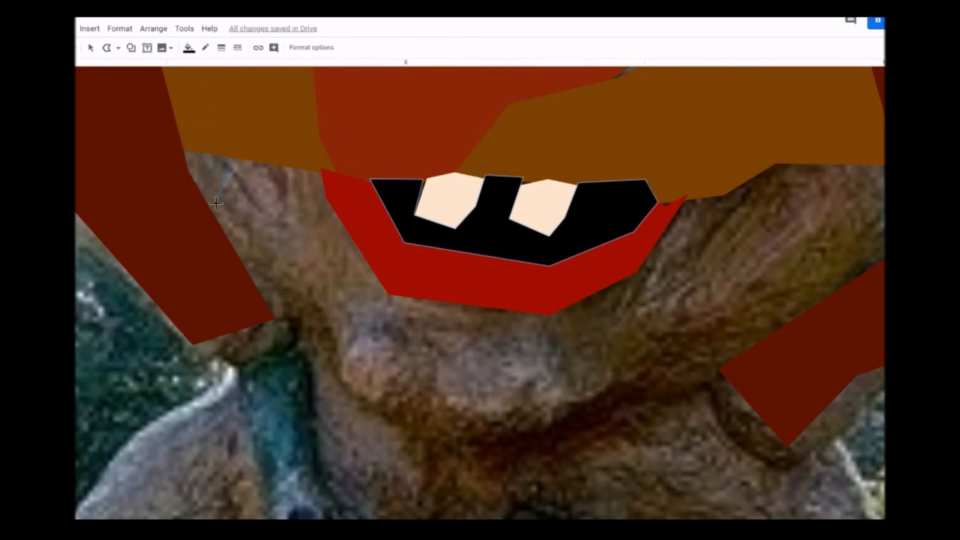
left_click(235, 181)
key("ctrl+z")
- Draw a closed polyline for the jaw and chin, running beneath the cheeks and around the lower lip, and fill it with the nose's reddish brown
mouse_move(186, 148)
left_mouse_down()
mouse_move(255, 311)
mouse_move(327, 366)
mouse_move(355, 415)
mouse_move(470, 458)
mouse_move(552, 447)
mouse_move(612, 395)
mouse_move(713, 387)
mouse_move(730, 364)
mouse_move(820, 316)
mouse_move(884, 257)
left_mouse_up()
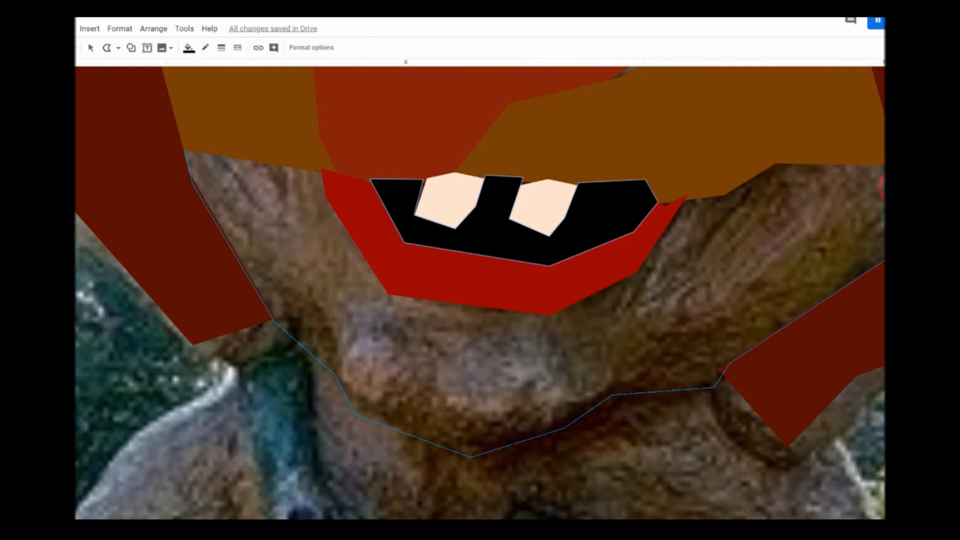
mouse_move(825, 172)
left_mouse_down()
mouse_move(770, 169)
mouse_move(772, 159)
mouse_move(684, 202)
mouse_move(636, 271)
mouse_move(553, 303)
mouse_move(542, 317)
mouse_move(434, 296)
mouse_move(385, 298)
mouse_move(337, 214)
mouse_move(332, 172)
mouse_move(185, 149)
left_mouse_up()
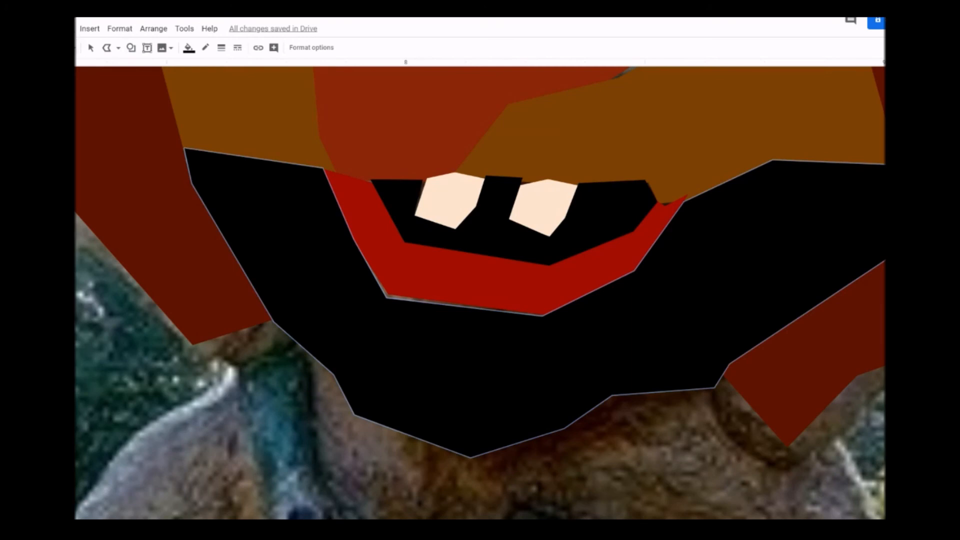
left_click(79, 56)
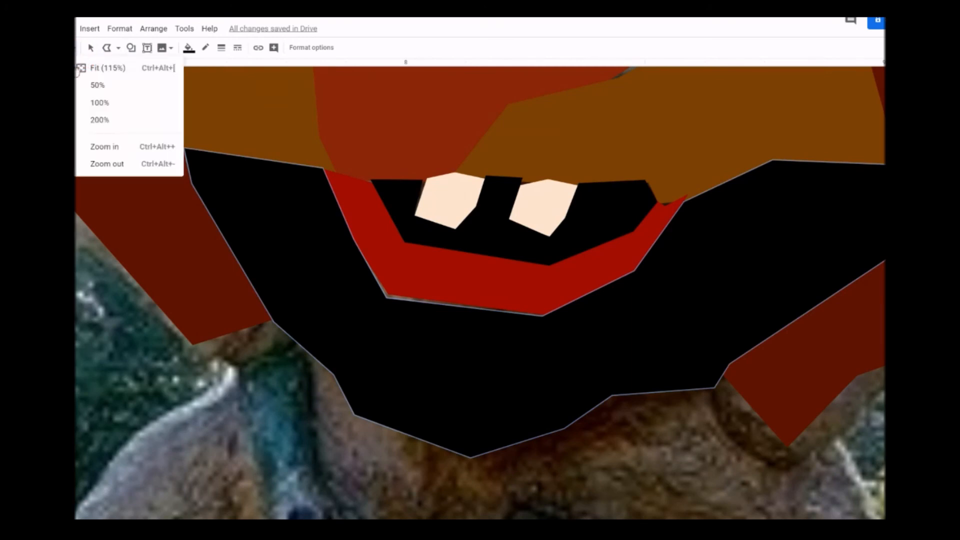
left_click(102, 165)
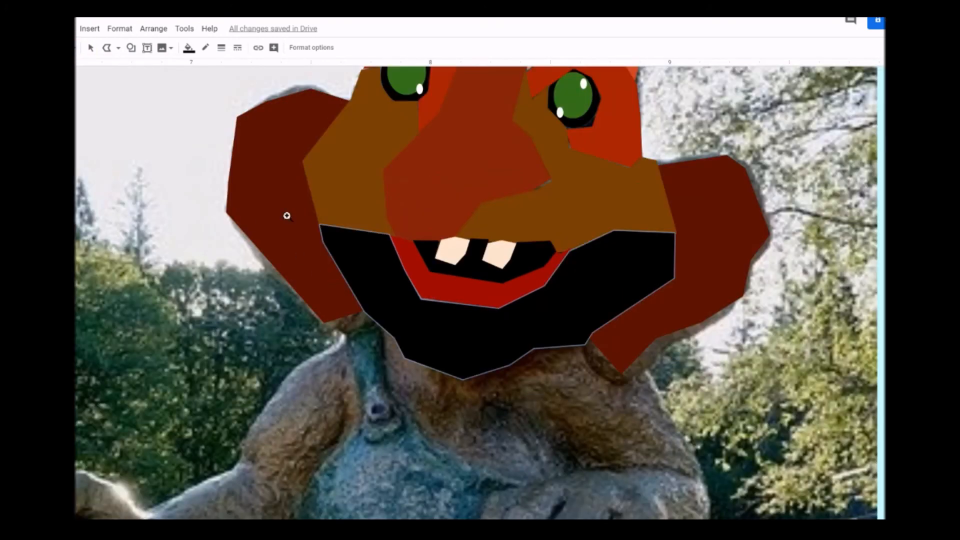
left_click(189, 48)
left_click(193, 179)
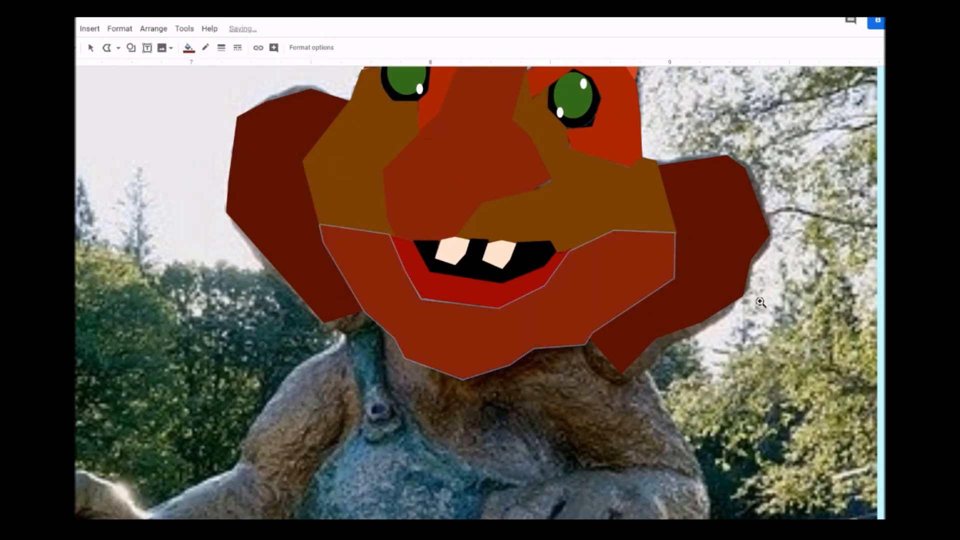
- Move the jaw and chin shape slightly upward against the cheeks and lower lip
left_click(494, 398)
left_click(494, 397)
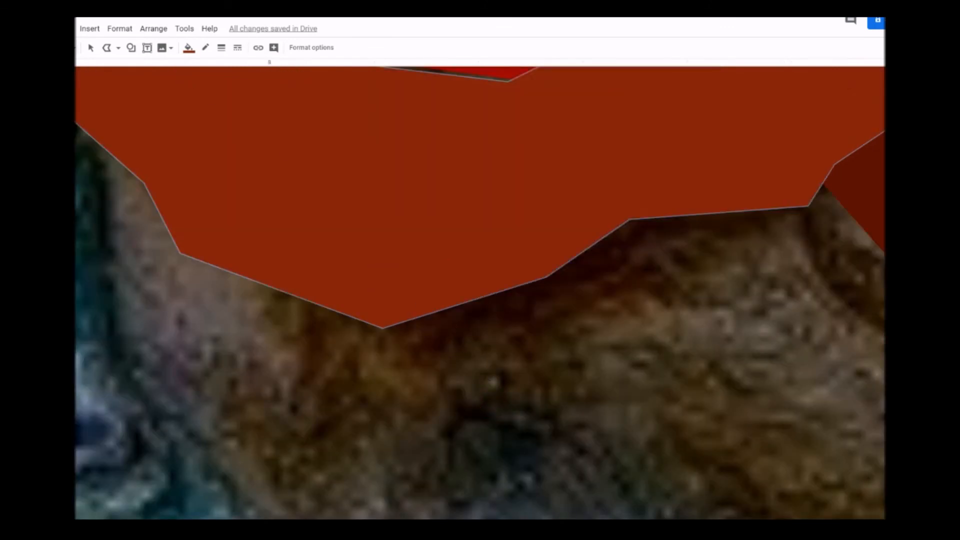
left_click(80, 47)
left_click(107, 168)
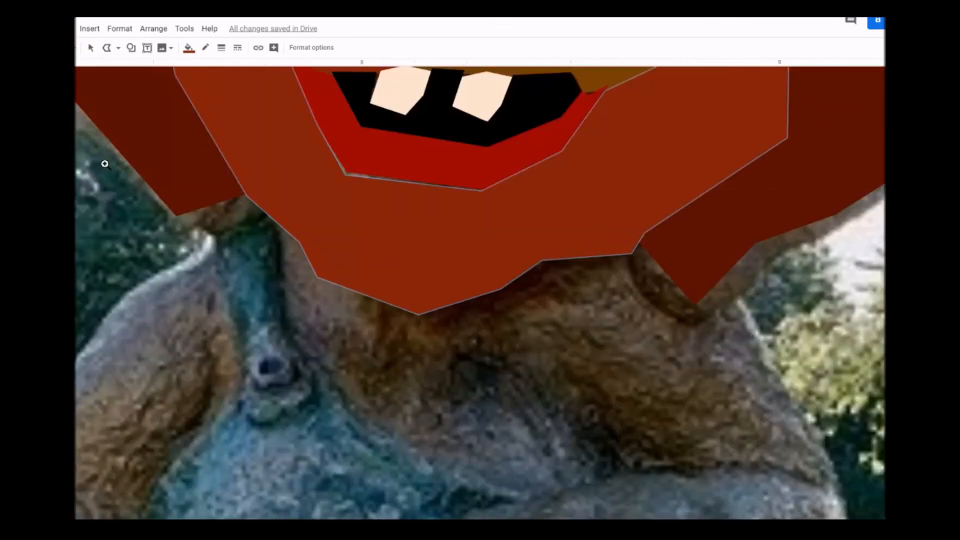
left_click(77, 58)
left_click(98, 162)
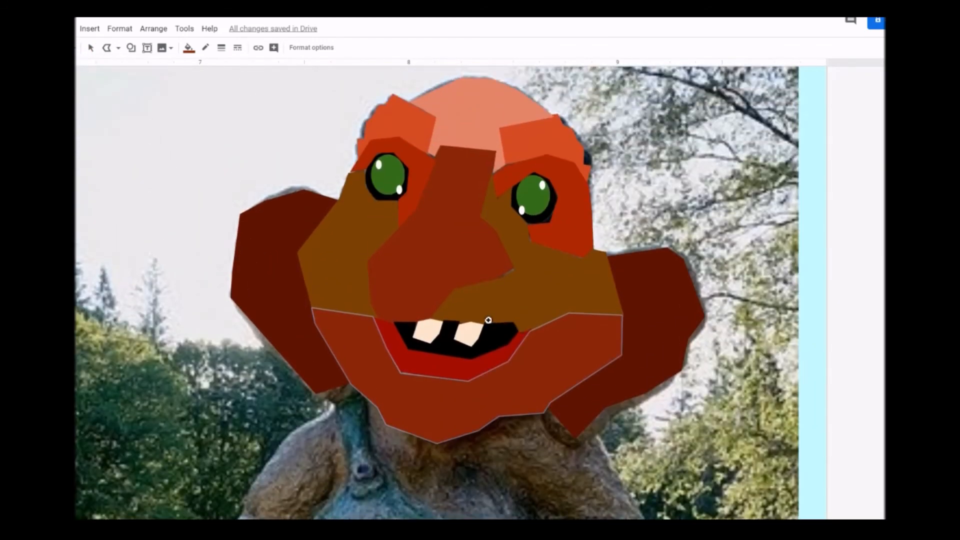
scroll(489, 320, "down", 2)
left_click(90, 50)
left_click(416, 373)
left_click(450, 420)
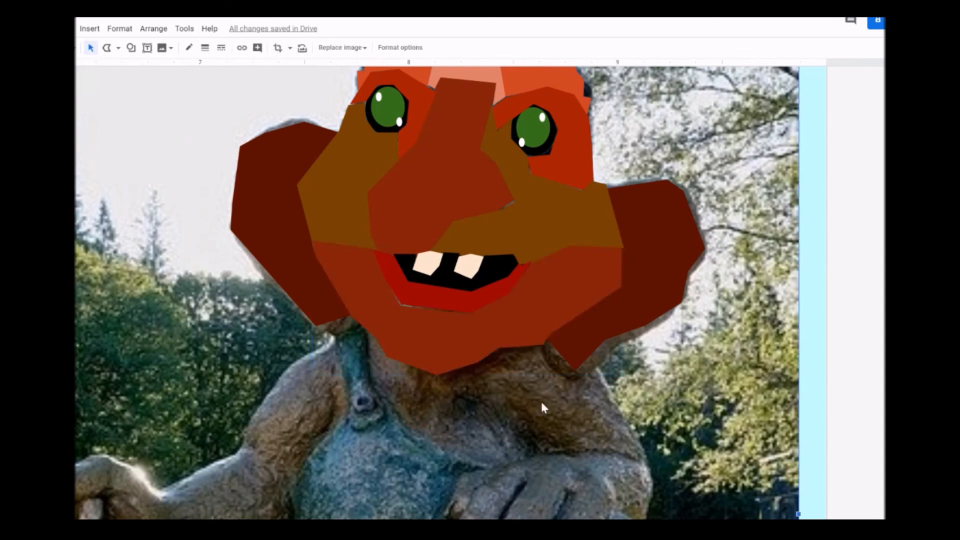
left_click(466, 336)
left_click_drag(466, 240, 468, 237)
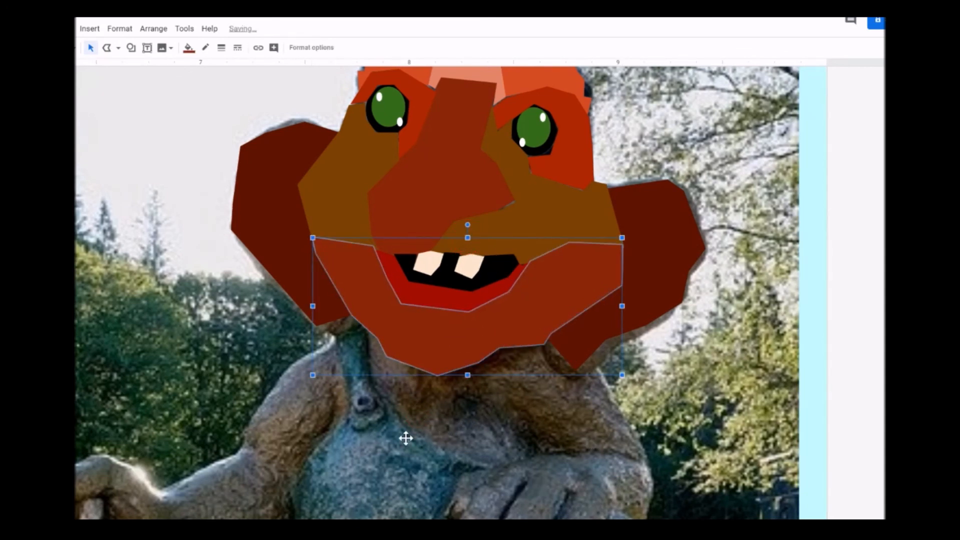
- Draw a closed polyline over the troll's left-hand arm in the photo, from the neck under the ear down to the hand on the stick
left_click(464, 442)
scroll(463, 442, "up", 4)
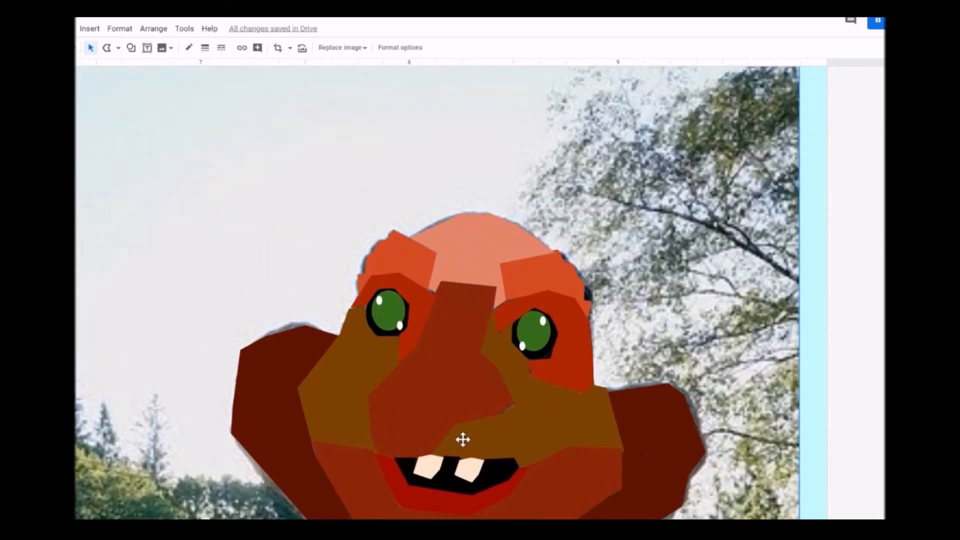
scroll(464, 439, "down", 4)
scroll(464, 437, "down", 3)
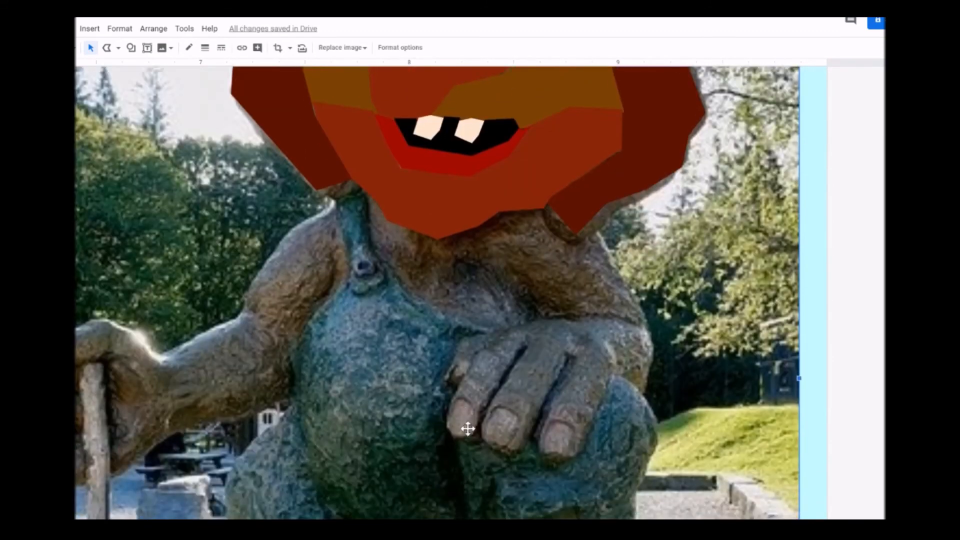
scroll(465, 429, "up", 8)
scroll(505, 456, "down", 8)
scroll(523, 424, "down", 1)
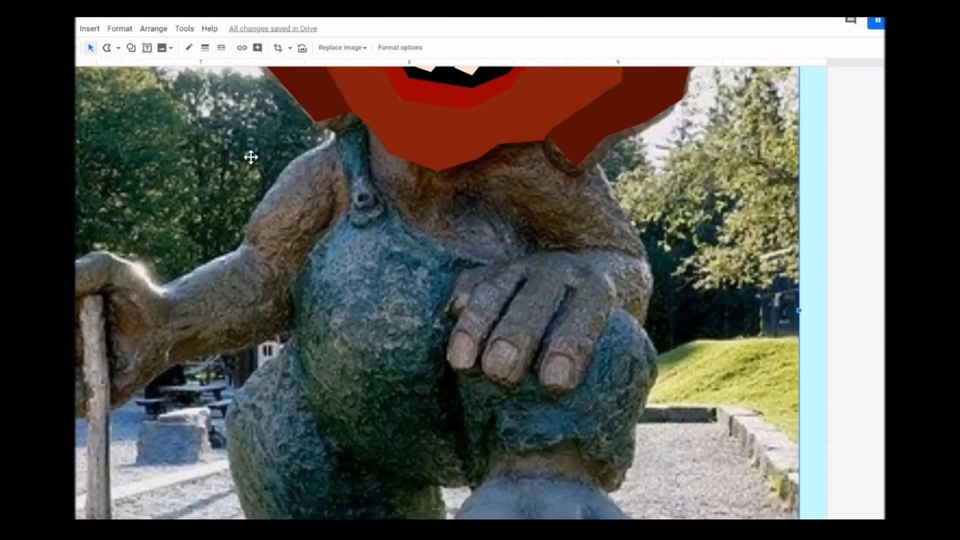
left_click(106, 50)
left_click(337, 138)
mouse_move(333, 139)
left_mouse_down()
mouse_move(309, 156)
mouse_move(299, 151)
mouse_move(254, 214)
mouse_move(246, 248)
mouse_move(193, 262)
mouse_move(169, 291)
mouse_move(80, 259)
left_mouse_up()
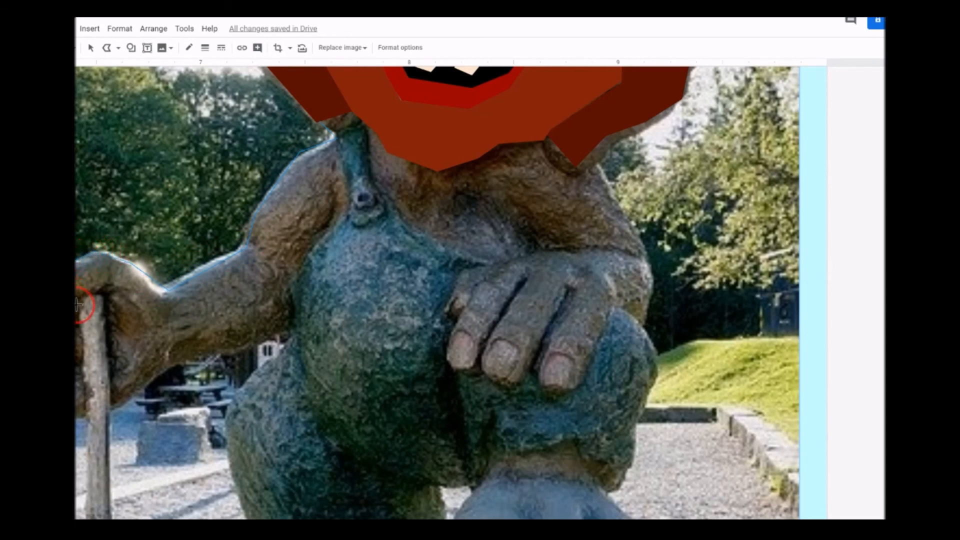
mouse_move(81, 303)
left_mouse_down()
mouse_move(112, 414)
mouse_move(161, 367)
mouse_move(202, 367)
mouse_move(213, 351)
mouse_move(286, 335)
mouse_move(304, 319)
mouse_move(304, 265)
mouse_move(342, 187)
mouse_move(347, 129)
mouse_move(369, 126)
mouse_move(347, 107)
mouse_move(321, 121)
left_mouse_up()
- Fill the arm shape with light salmon pink and make its outline transparent
scroll(321, 121, "up", 4)
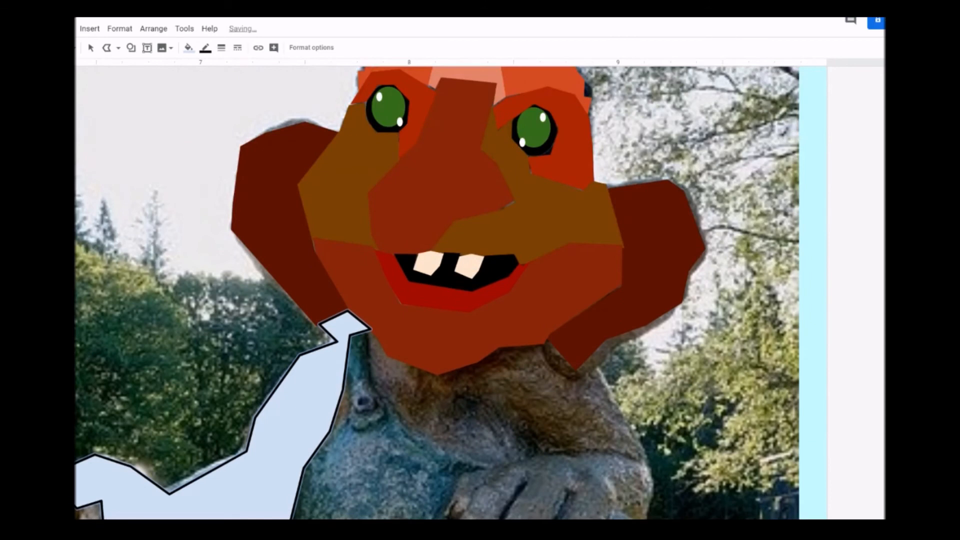
left_click(189, 50)
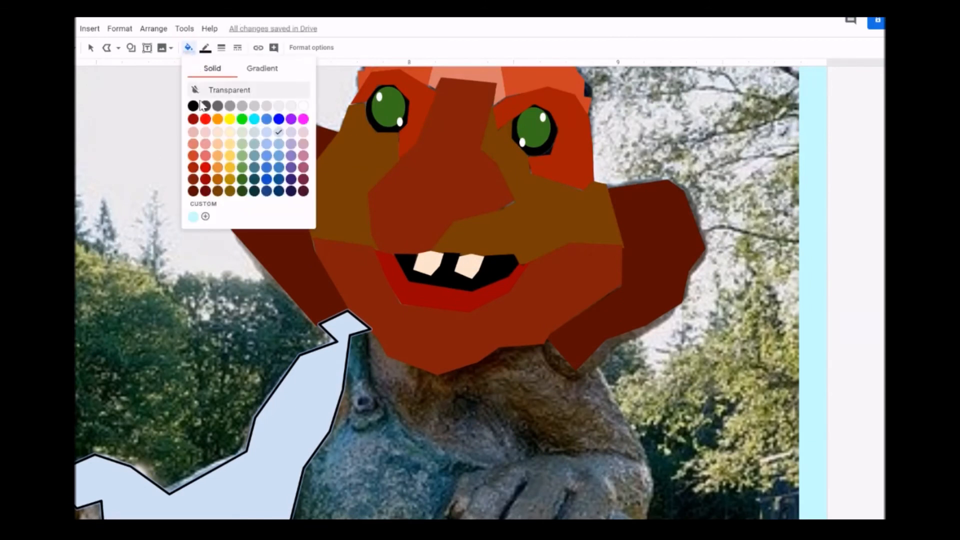
left_click(208, 143)
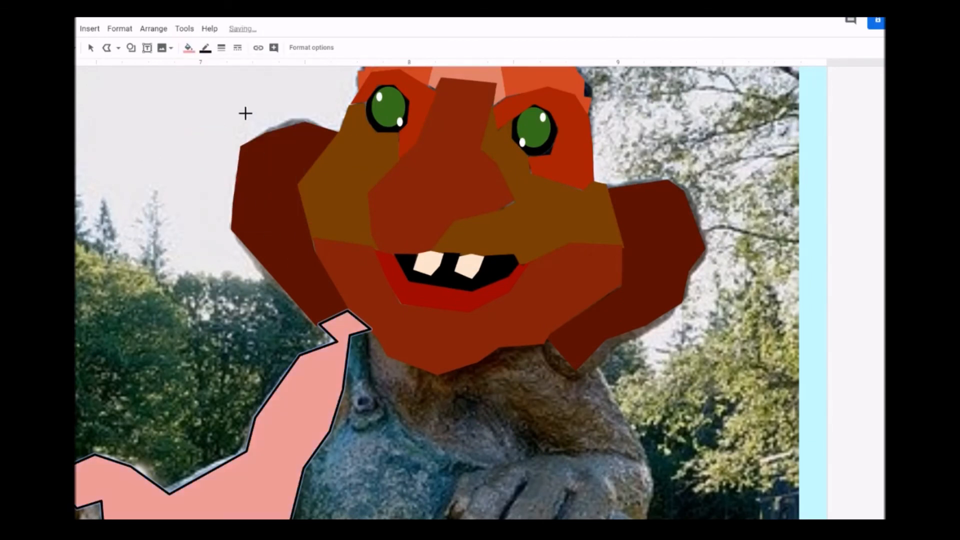
left_click(205, 48)
left_click(215, 70)
- Draw a closed polyline over the troll's overalls in the photo, from the shoulder strap around the body and bent knee and along the fingertips
scroll(459, 331, "down", 4)
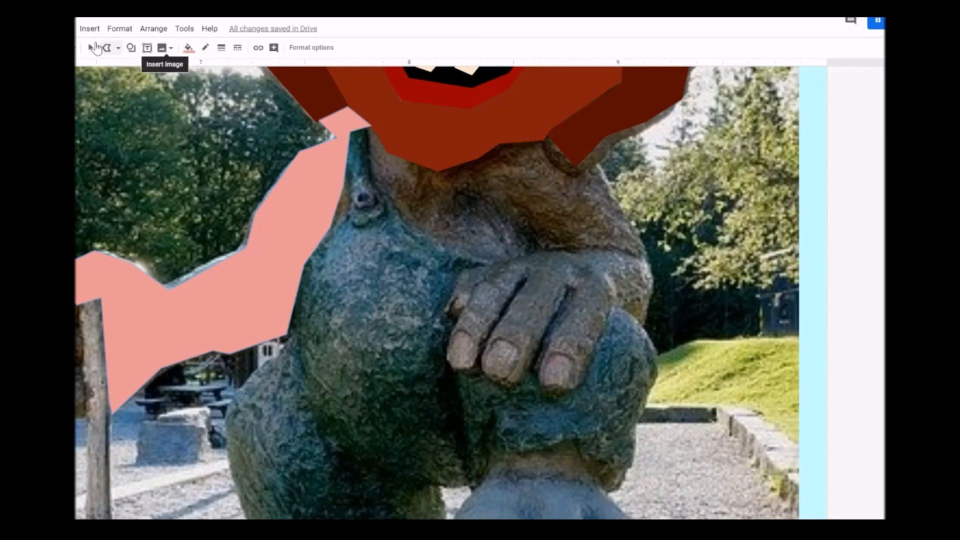
left_click(111, 52)
left_click(450, 216)
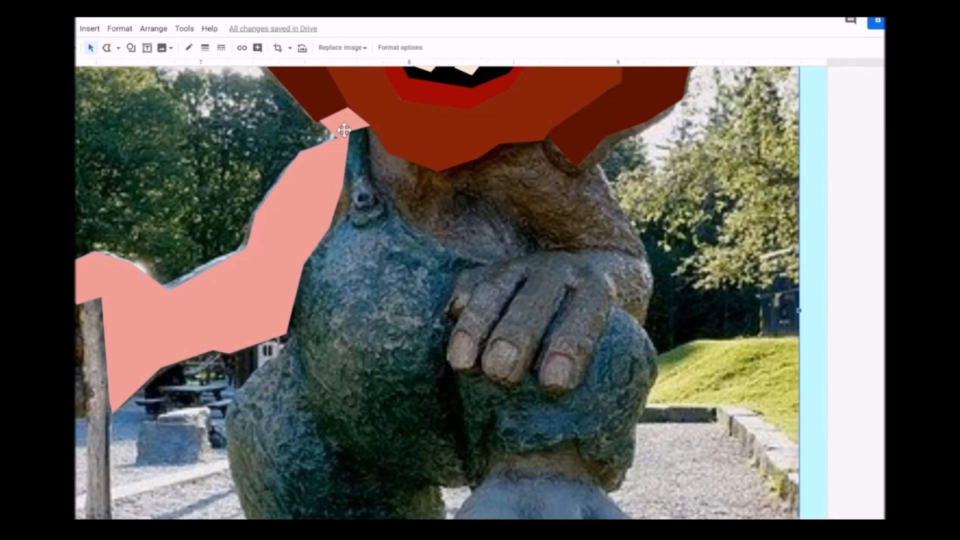
left_click(106, 48)
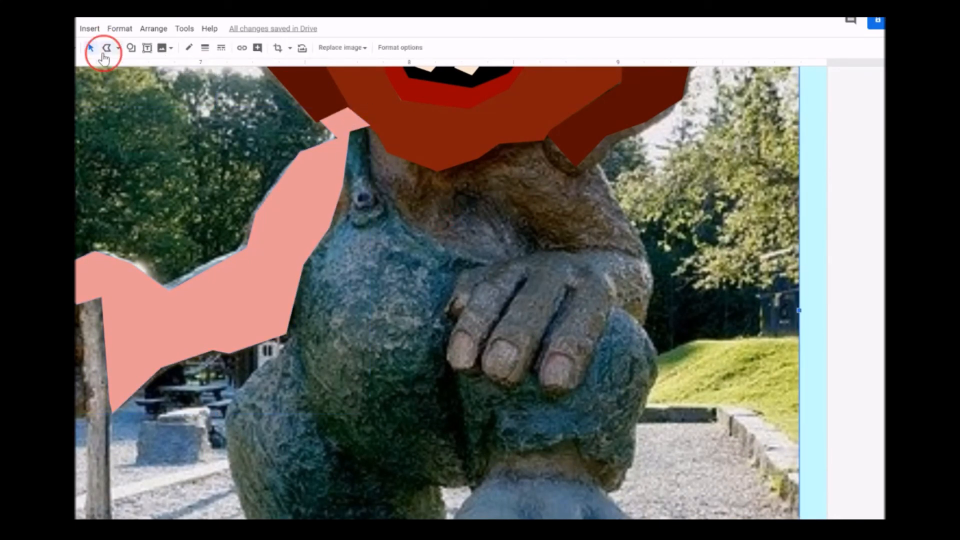
left_click(351, 131)
left_click(345, 173)
left_click(354, 199)
left_click(300, 258)
left_click(283, 334)
left_click(301, 396)
left_click(333, 472)
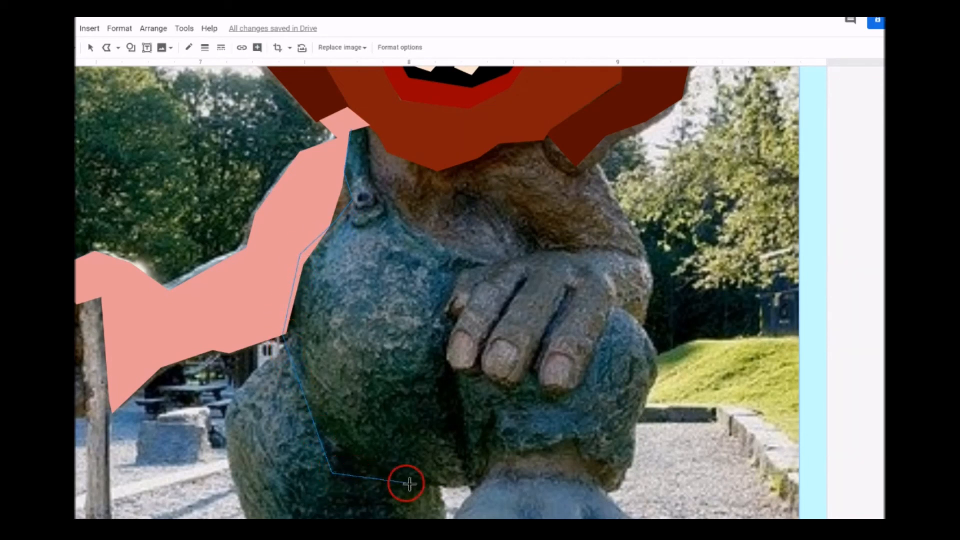
left_click(426, 491)
left_click(468, 487)
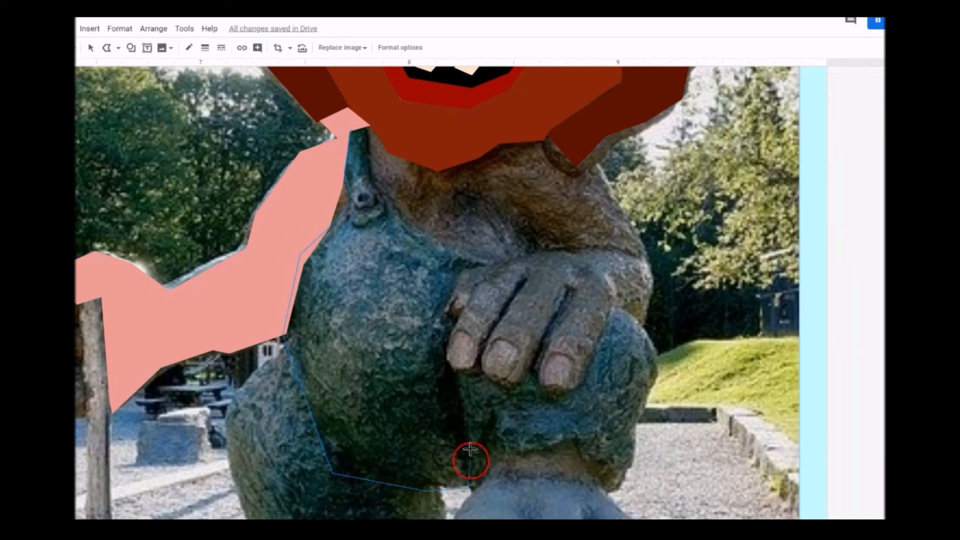
left_click(463, 378)
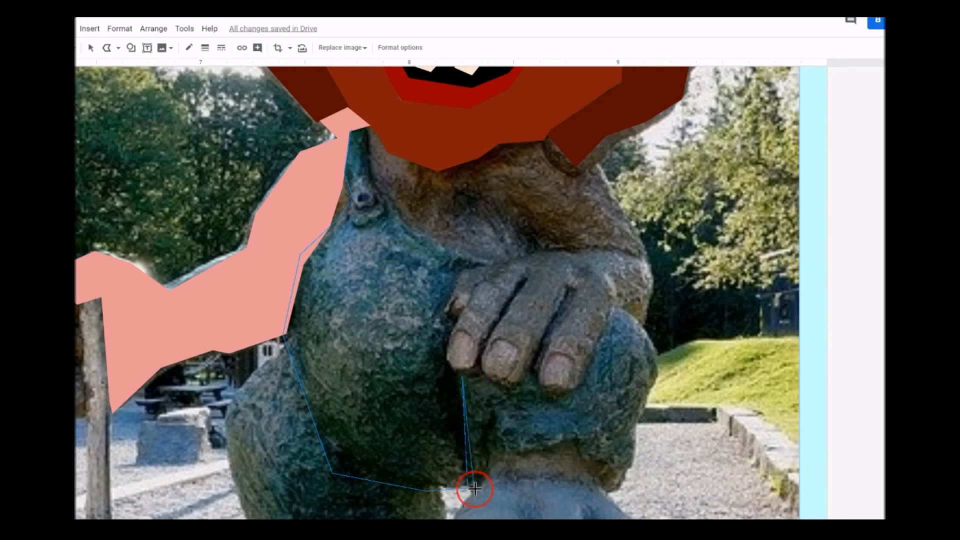
left_click(477, 488)
left_click(495, 450)
left_click(580, 440)
left_click(595, 469)
left_click(604, 494)
left_click(630, 454)
left_click(629, 409)
left_click(657, 370)
left_click(616, 306)
left_click(588, 378)
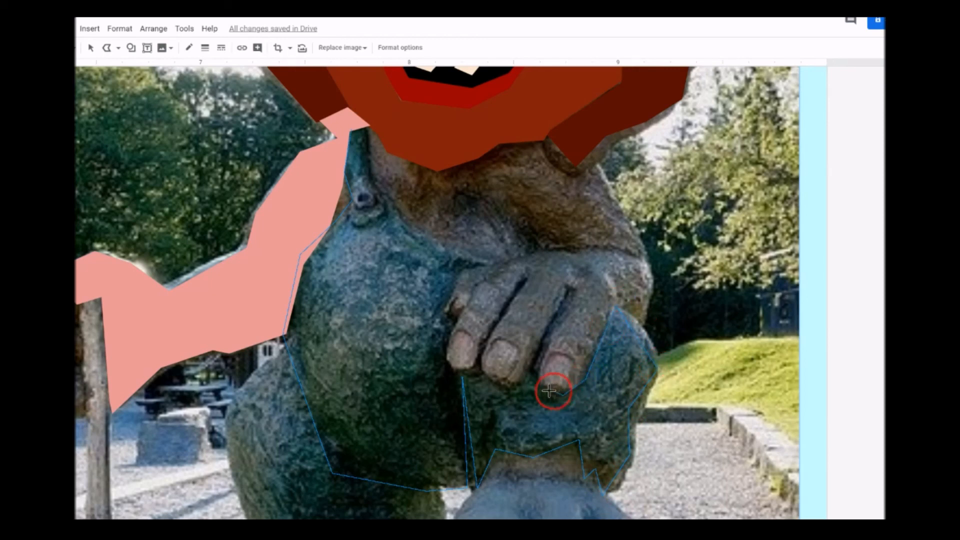
left_click(562, 394)
left_click(542, 389)
left_click(535, 362)
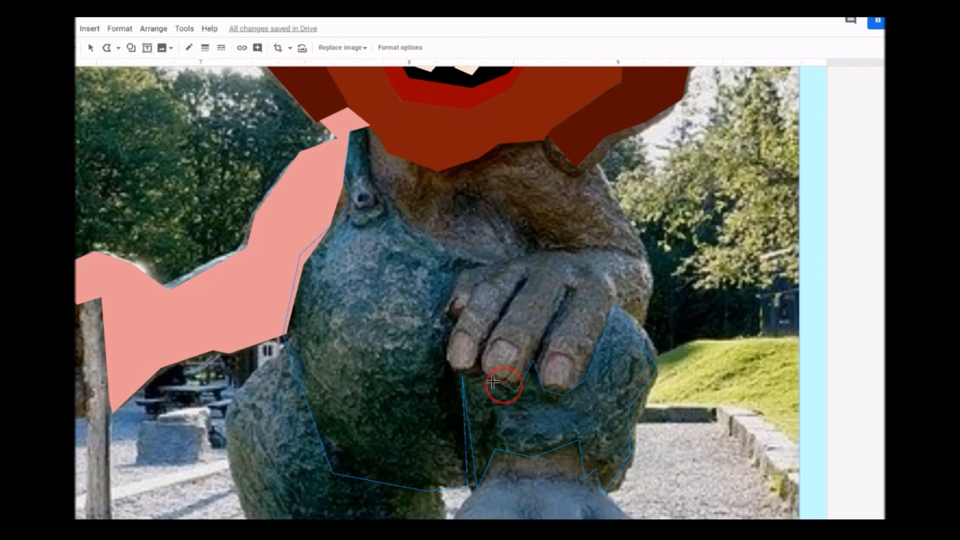
left_click(482, 362)
left_click(456, 371)
left_click(445, 361)
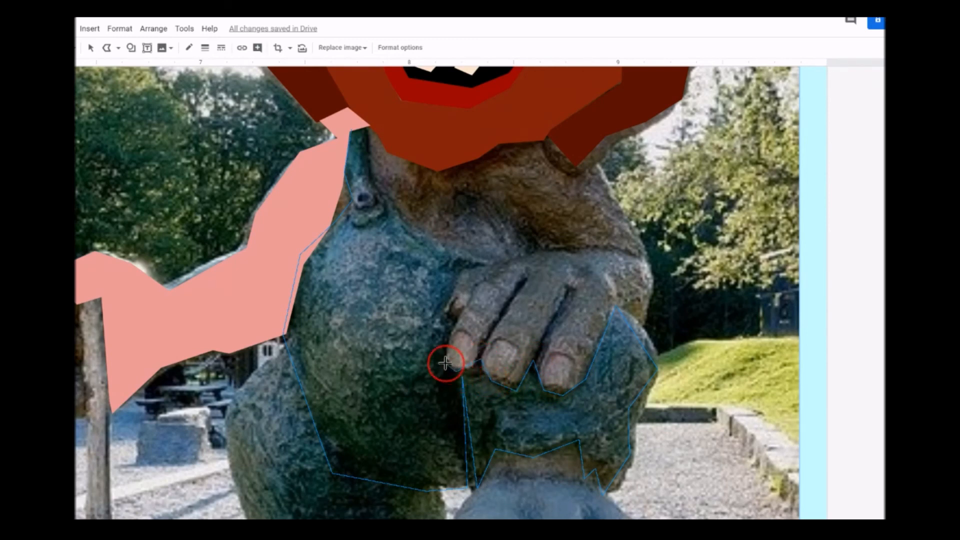
left_click(450, 307)
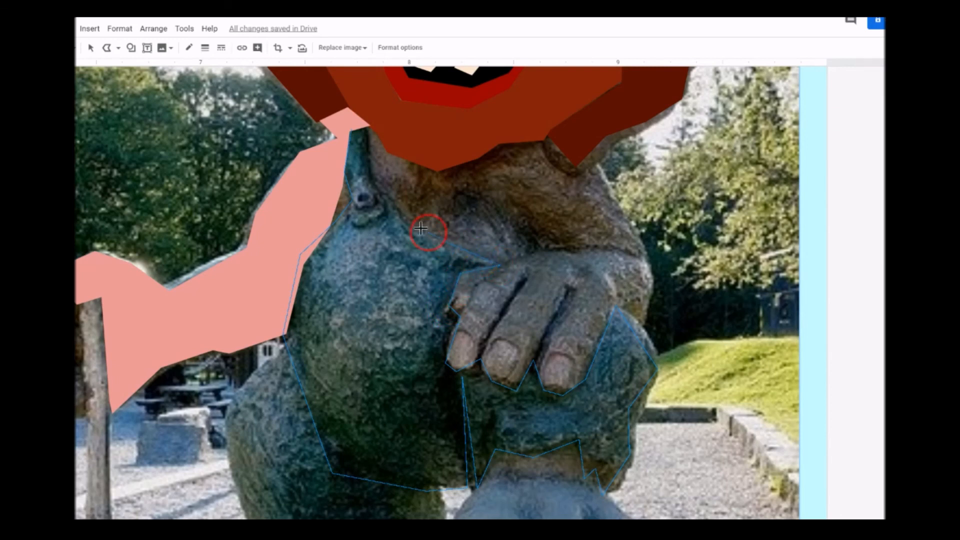
left_click(382, 201)
left_click(370, 130)
left_click(351, 131)
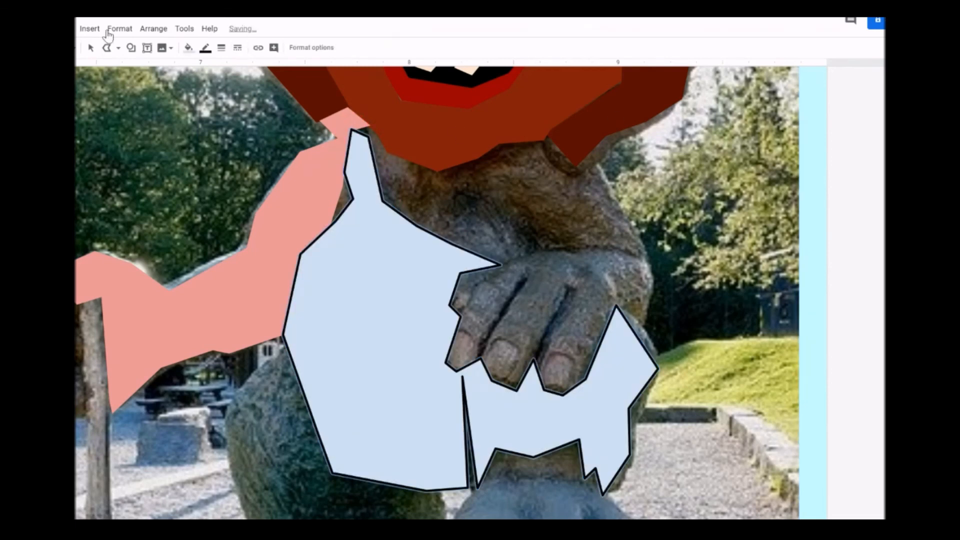
- Fill the overalls shape with medium green and make its outline transparent
left_click(188, 48)
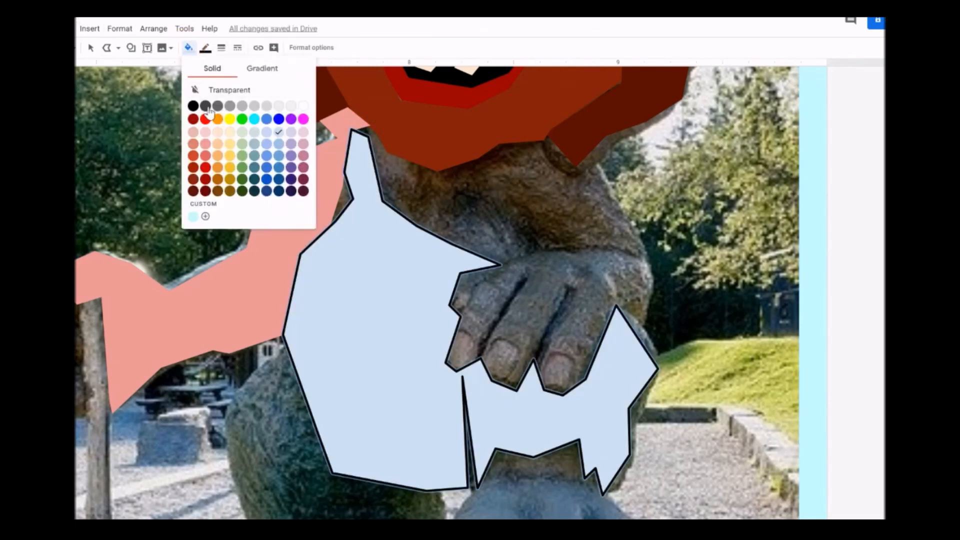
left_click(243, 186)
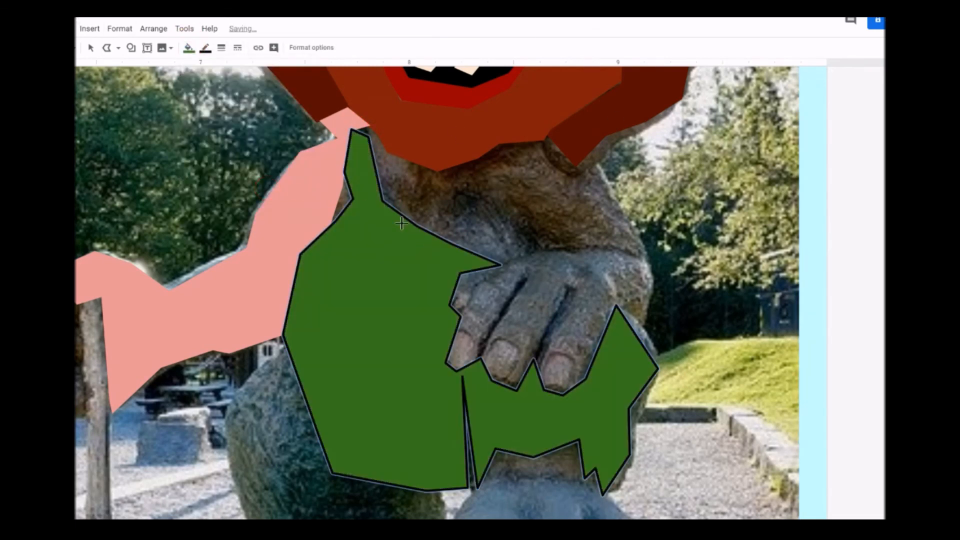
left_click(188, 47)
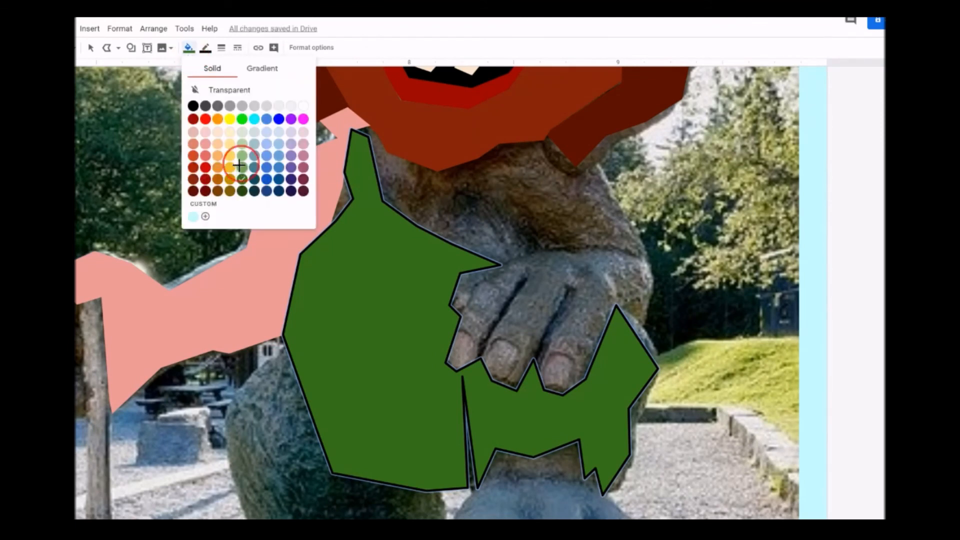
left_click(236, 170)
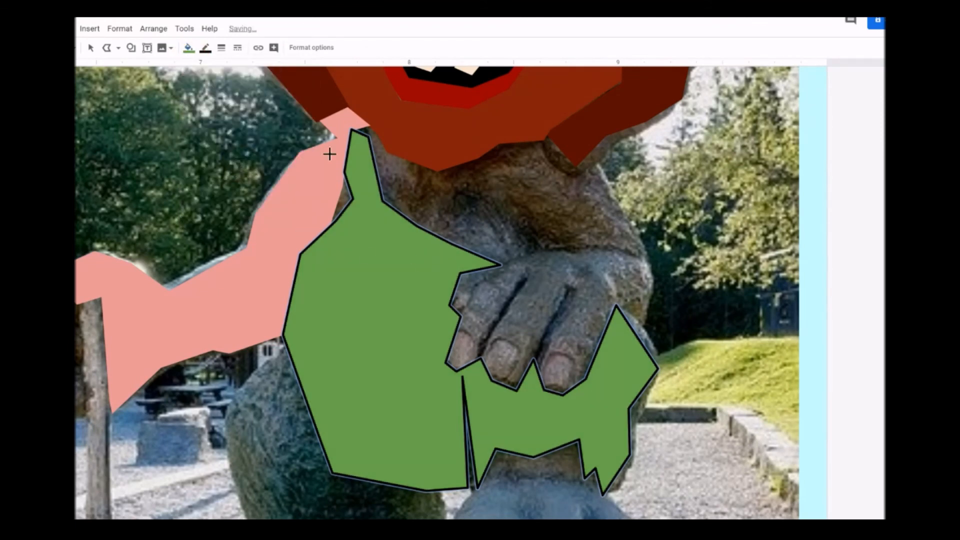
left_click(205, 48)
left_click(216, 69)
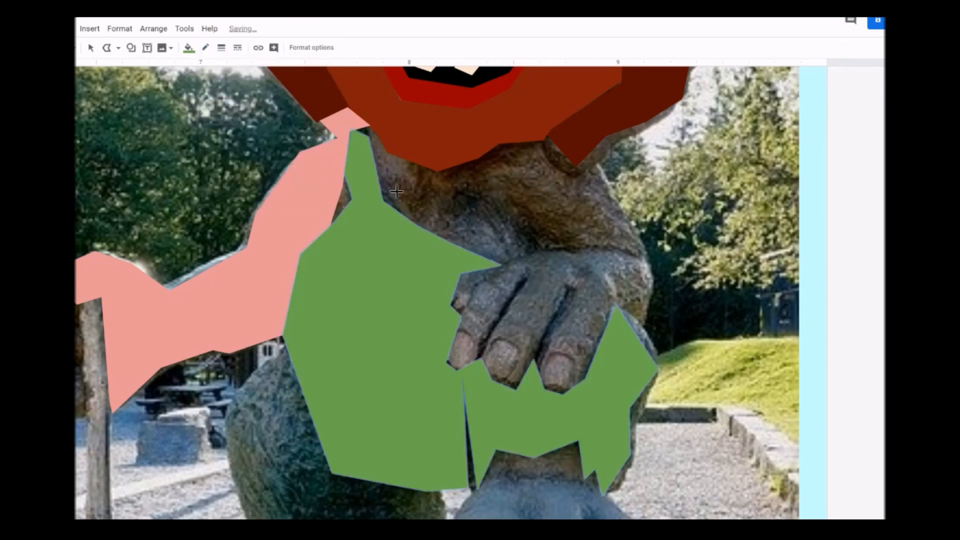
- Draw a closed polyline over the rear trouser leg, from under the pink arm down to a jagged hem and back along the green overalls
scroll(380, 247, "down", 4)
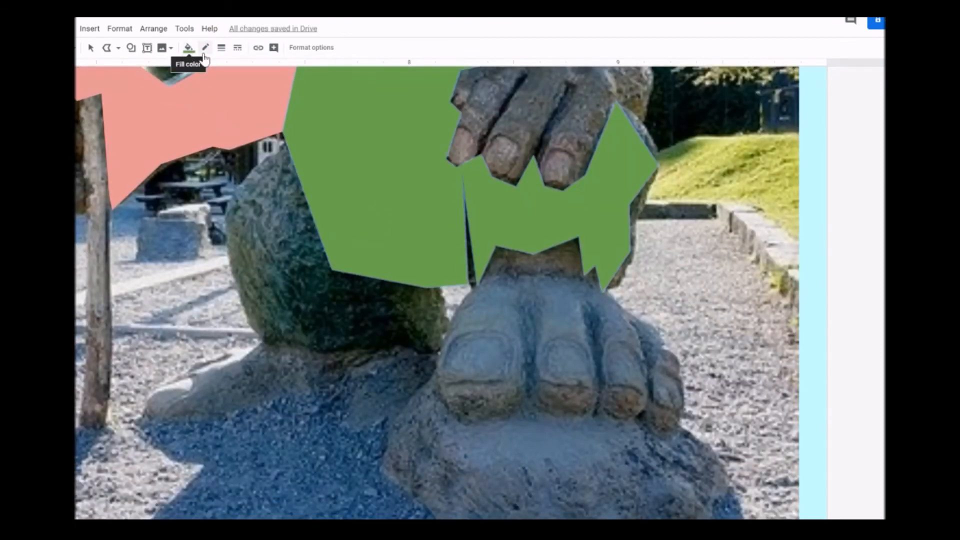
left_click(90, 48)
left_click(276, 135)
left_click(106, 48)
left_click(283, 142)
left_click(243, 176)
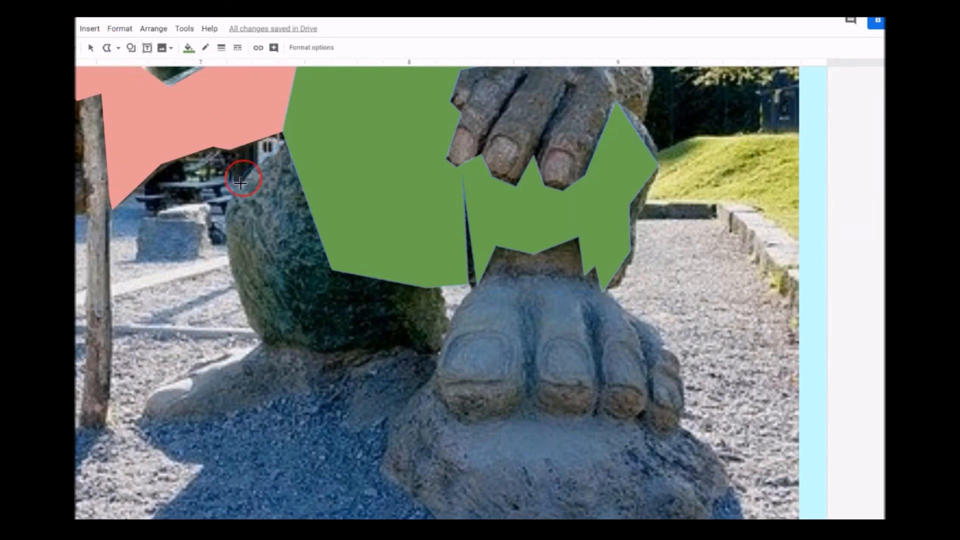
left_click(231, 202)
left_click(234, 281)
left_click(256, 342)
left_click(346, 362)
left_click(352, 351)
left_click(375, 368)
left_click(391, 346)
left_click(414, 364)
left_click(433, 345)
left_click(433, 287)
left_click(330, 270)
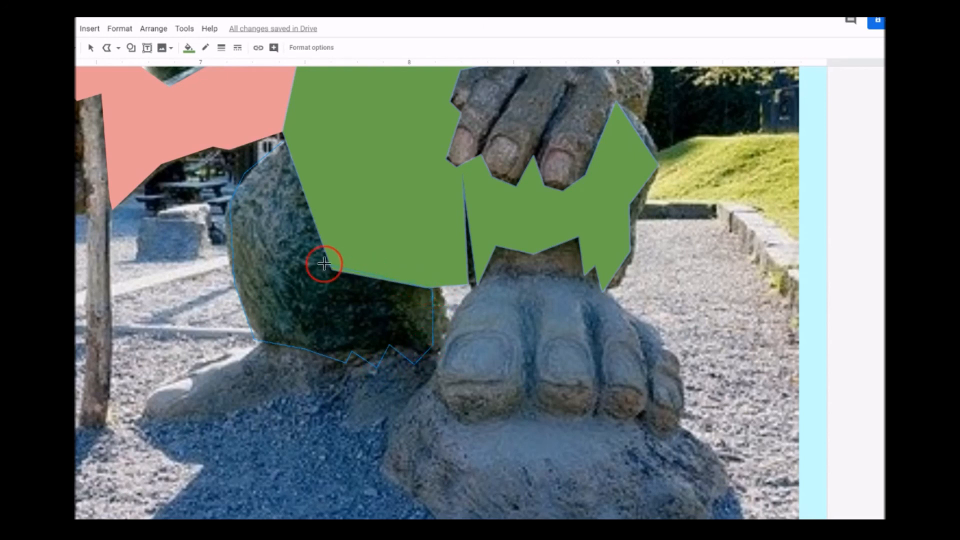
left_click(286, 150)
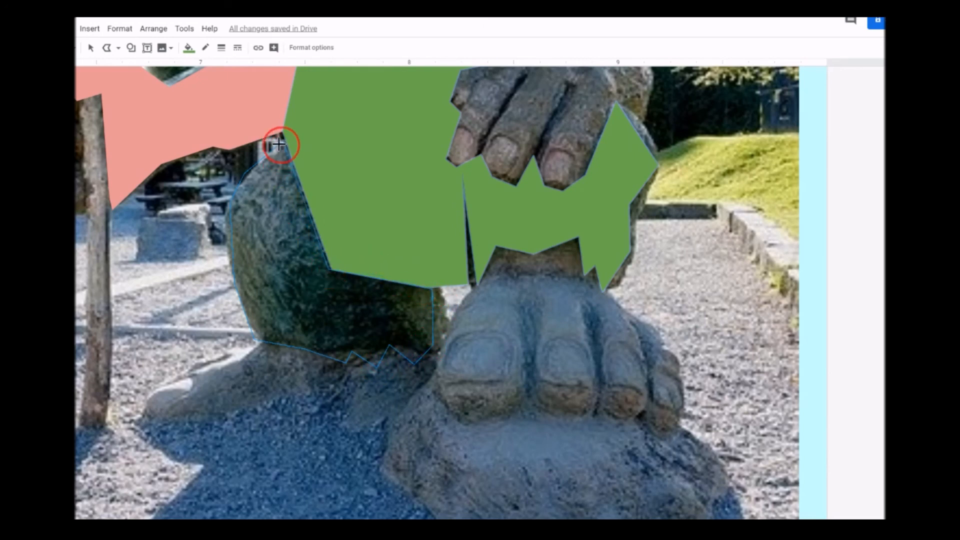
left_click(283, 142)
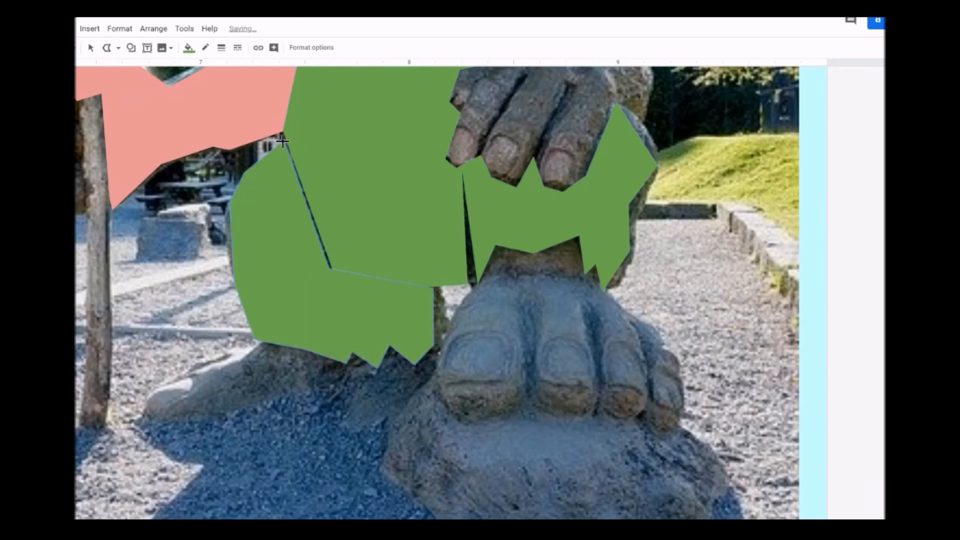
- Fill the rear leg shape with dark red
left_click(188, 48)
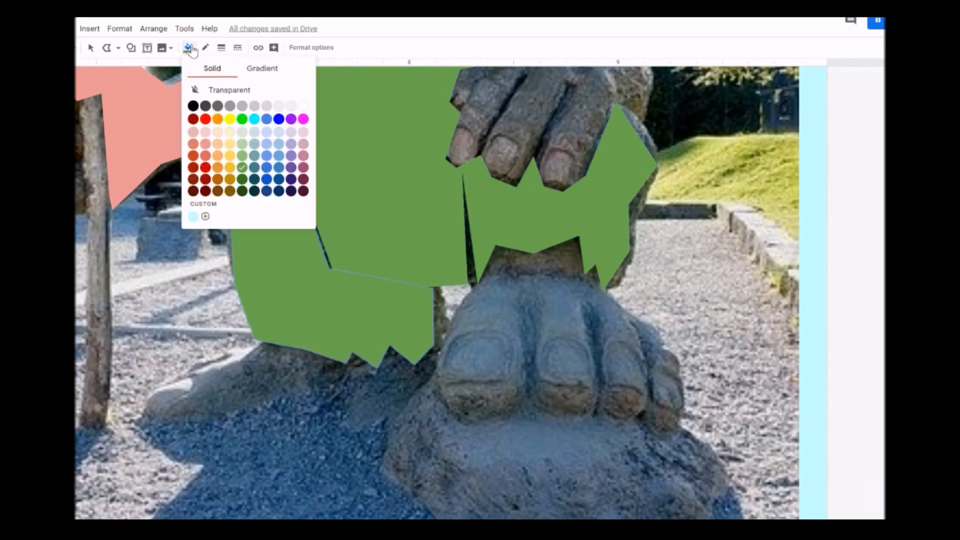
left_click(193, 178)
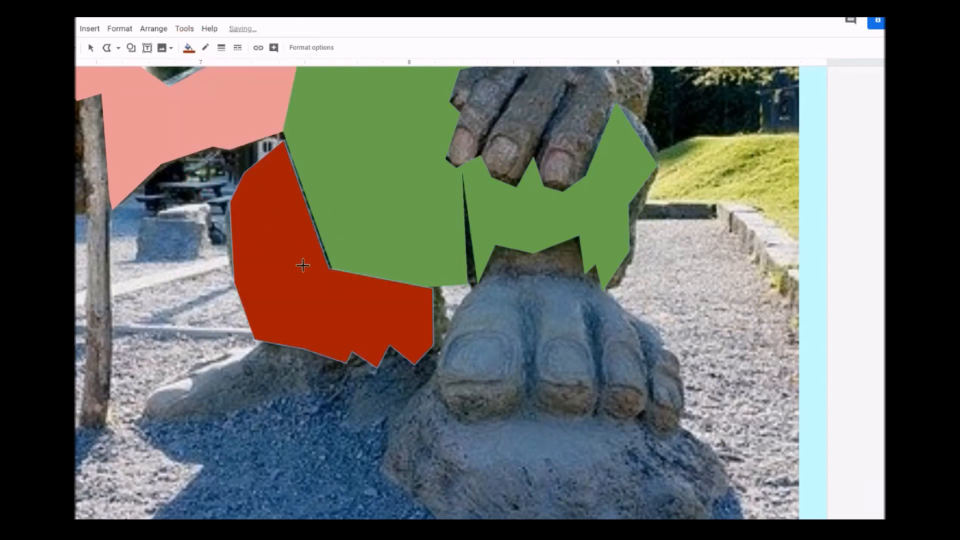
scroll(304, 263, "up", 6)
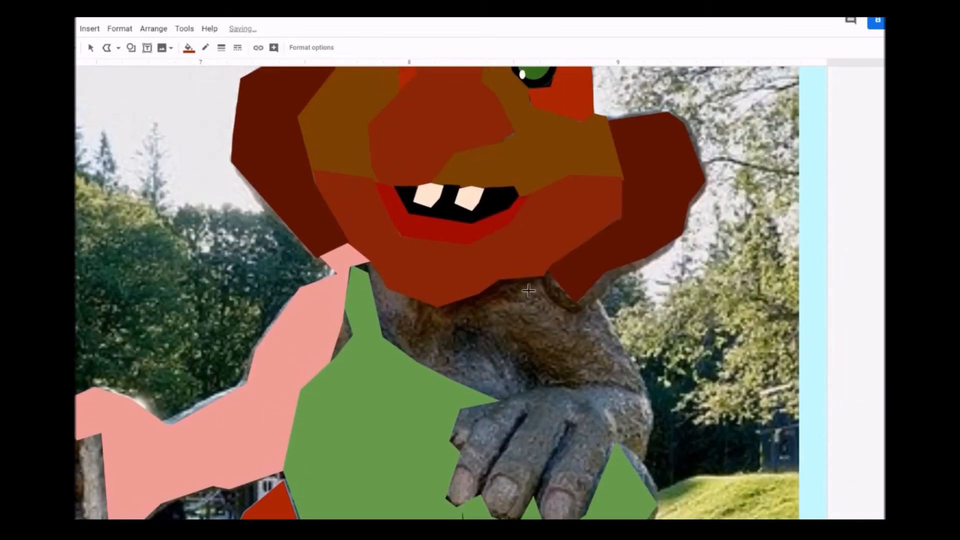
scroll(529, 291, "up", 4)
scroll(416, 318, "down", 9)
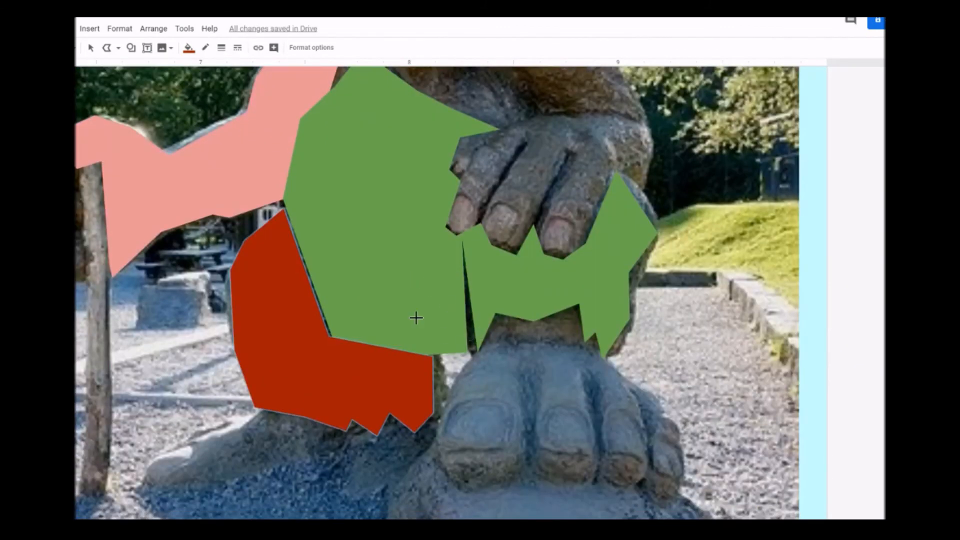
- Draw a closed dark red polyline over the rear foot, extending from the leg's hem out to the toes and back to the ankle
left_click(112, 49)
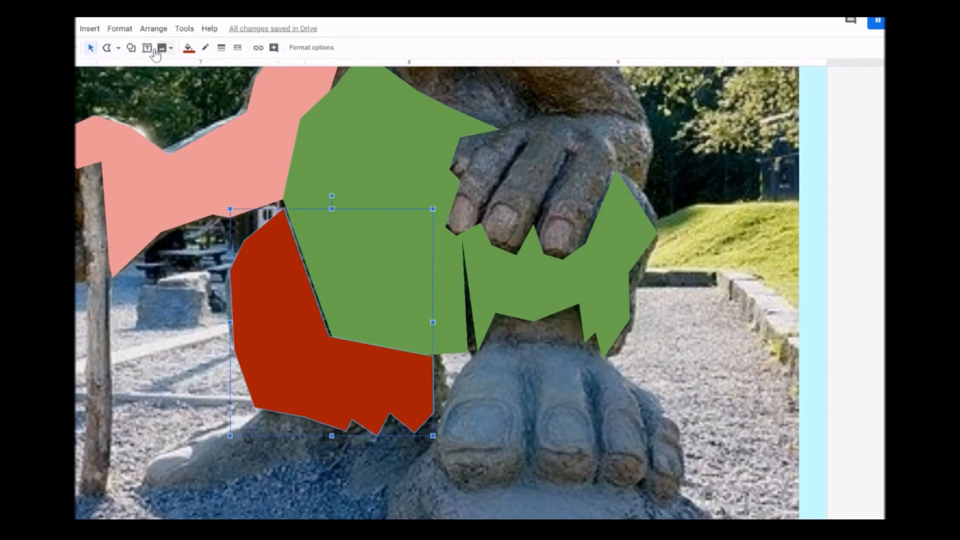
left_click(109, 49)
left_click_drag(260, 409, 186, 430)
left_click(185, 429)
left_click(150, 486)
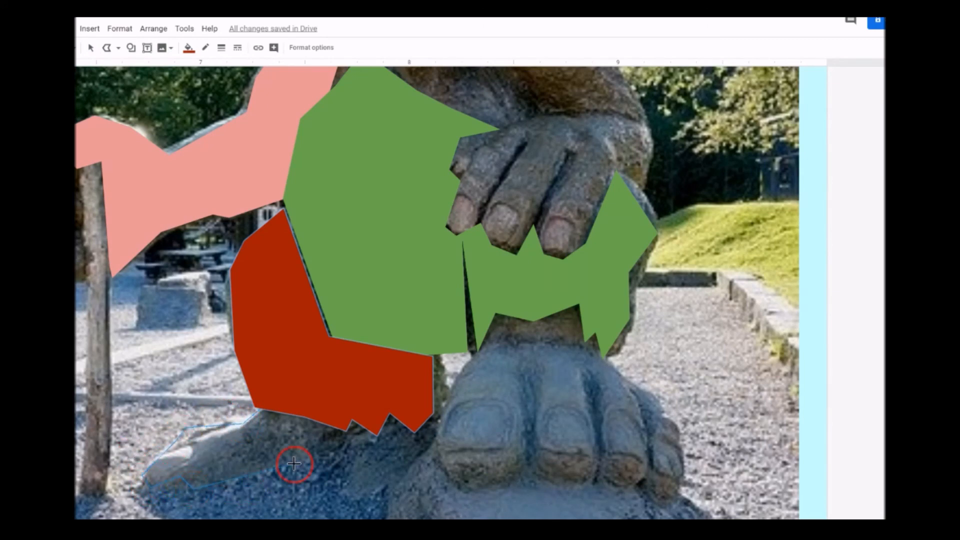
left_click(411, 462)
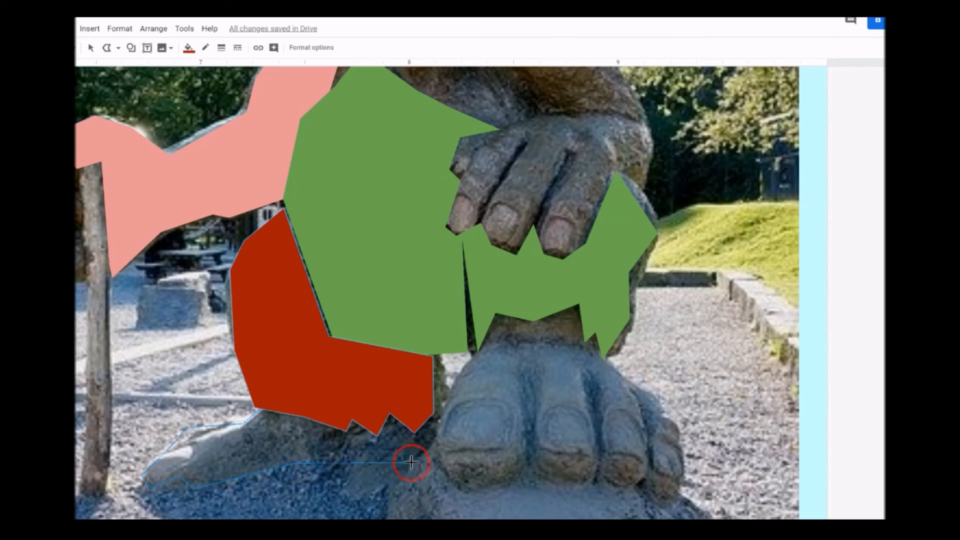
left_click(433, 355)
left_click(257, 410)
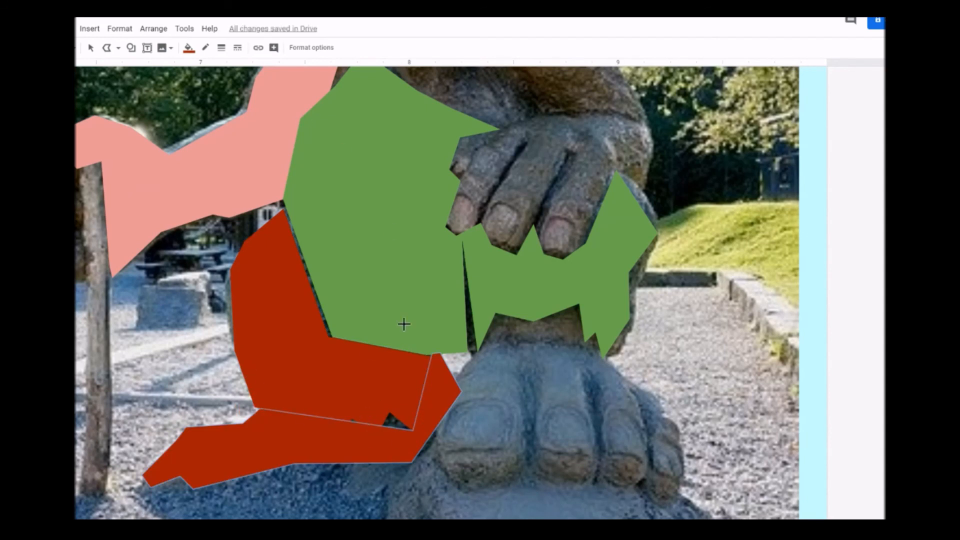
- Draw a closed dark red polyline over the front foot, with notches between the toes and its upper edge following the overalls' ragged cuff
left_click(500, 321)
left_click(458, 373)
left_click(437, 426)
left_click(540, 482)
left_click(585, 376)
left_click(649, 454)
left_click(644, 499)
left_click(683, 498)
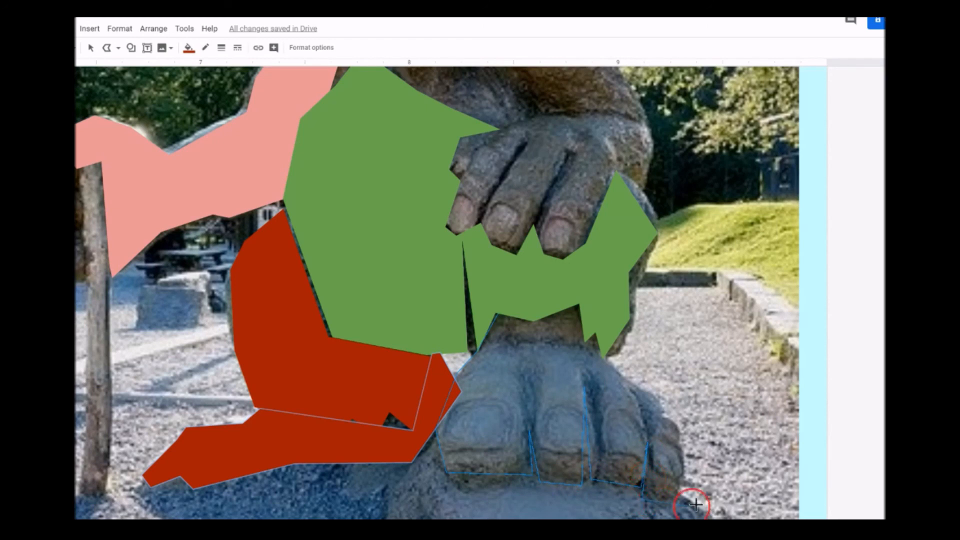
left_click(678, 430)
left_click(677, 424)
left_click(661, 403)
left_click(633, 384)
left_click(607, 360)
left_click(598, 332)
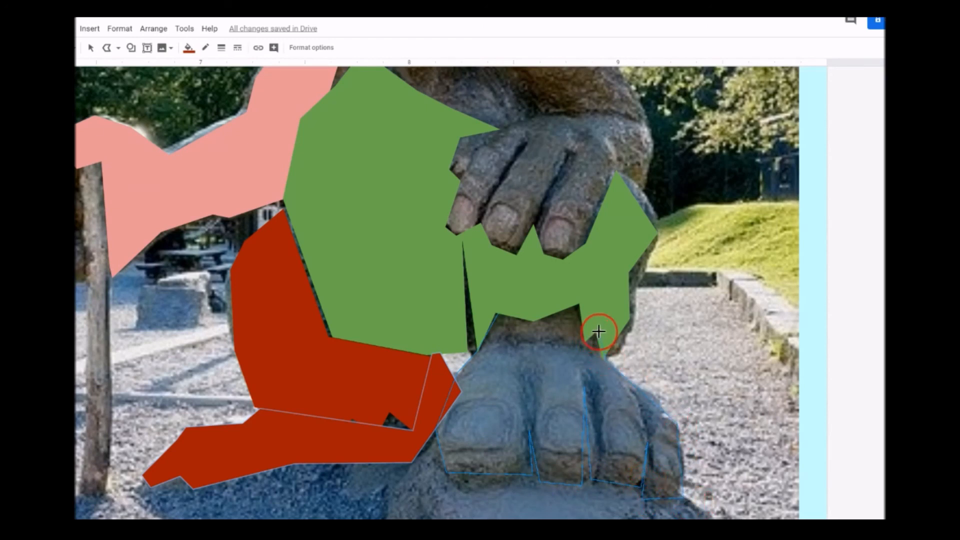
left_click(582, 345)
left_click(577, 304)
left_click(526, 323)
left_click(495, 319)
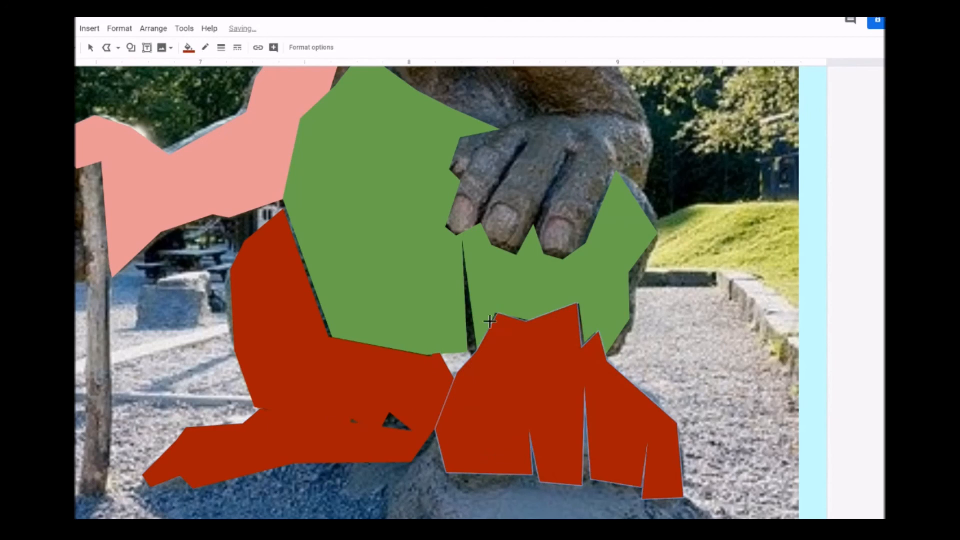
- Outline the troll's resting hand with a polyline, from the wrist at the overalls down and around each finger, notching between them
scroll(515, 382, "up", 4)
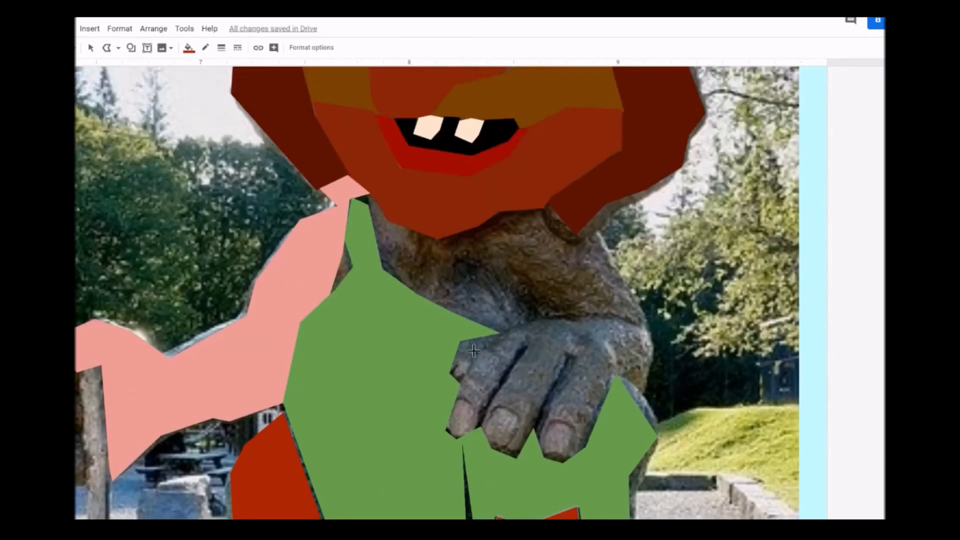
left_click(461, 341)
left_click(450, 373)
left_click(461, 384)
left_click(446, 431)
left_click(457, 438)
left_click(522, 353)
left_click(482, 429)
left_click(493, 450)
left_click(514, 454)
left_click(560, 365)
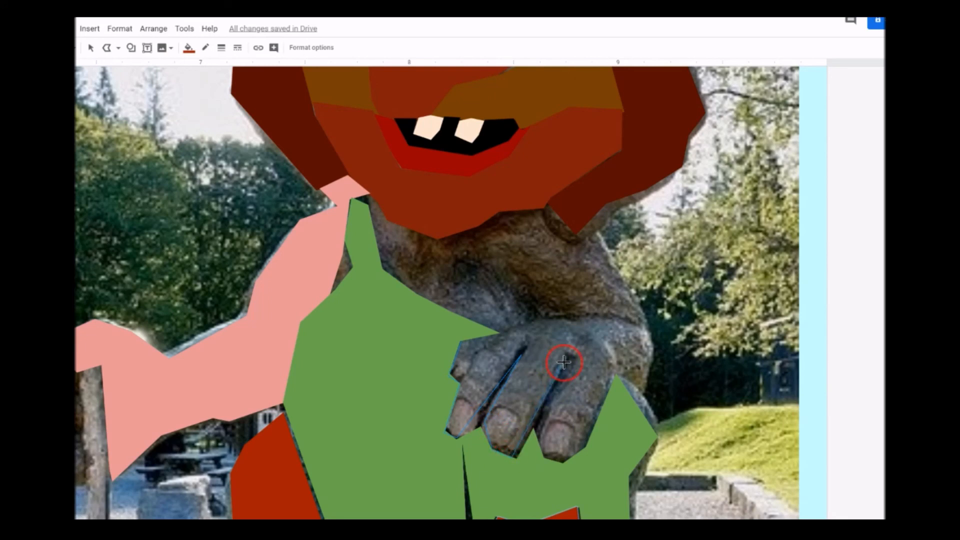
left_click(539, 429)
left_click(555, 459)
left_click(584, 444)
left_click(606, 374)
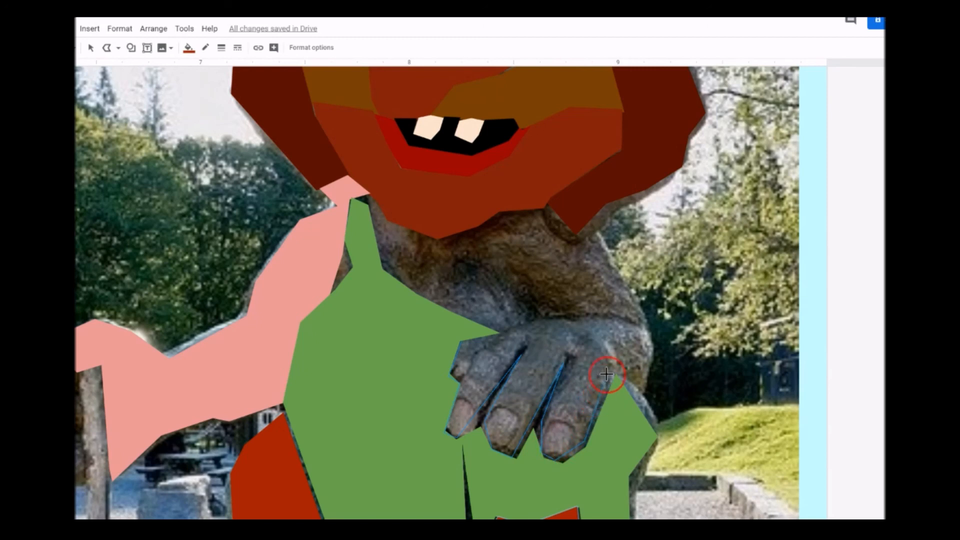
- Continue the hand outline up the outer forearm to the shoulder and along the underside of the beard to the overalls strap
left_click(651, 342)
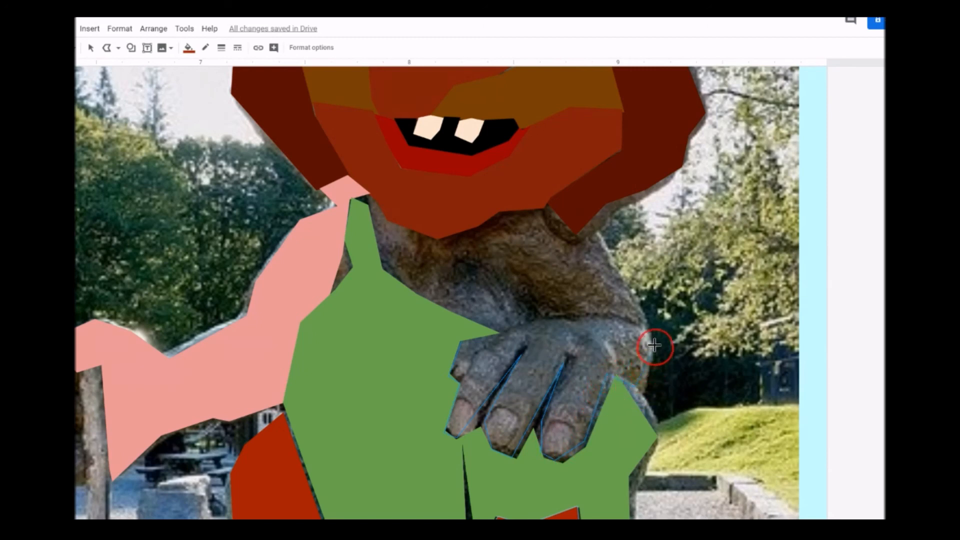
left_click(625, 270)
left_click(598, 232)
left_click(575, 237)
left_click(548, 203)
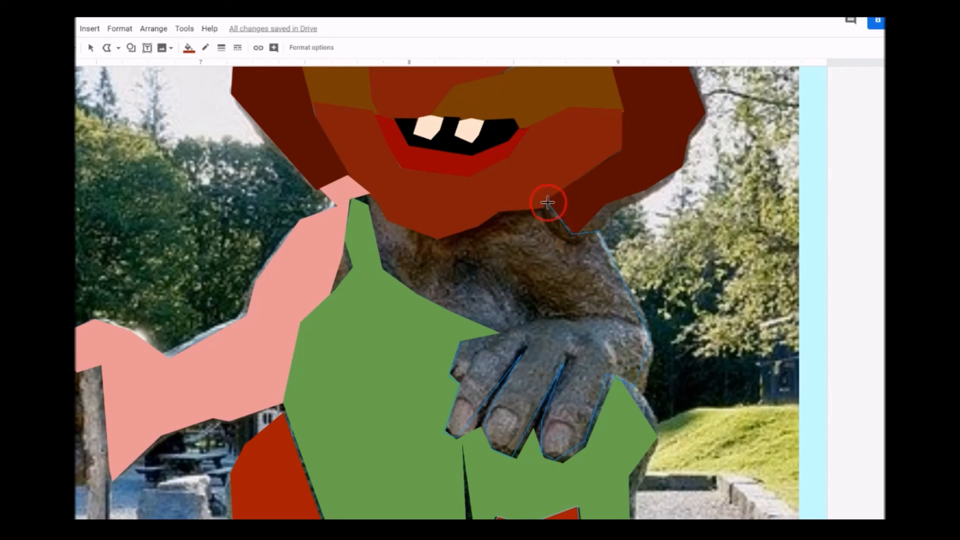
left_click(497, 215)
left_click(432, 241)
left_click(372, 191)
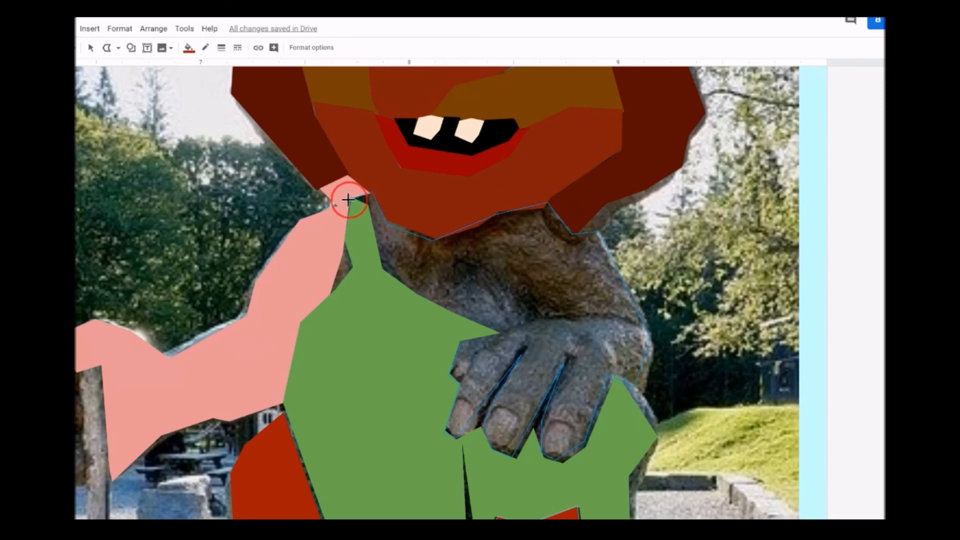
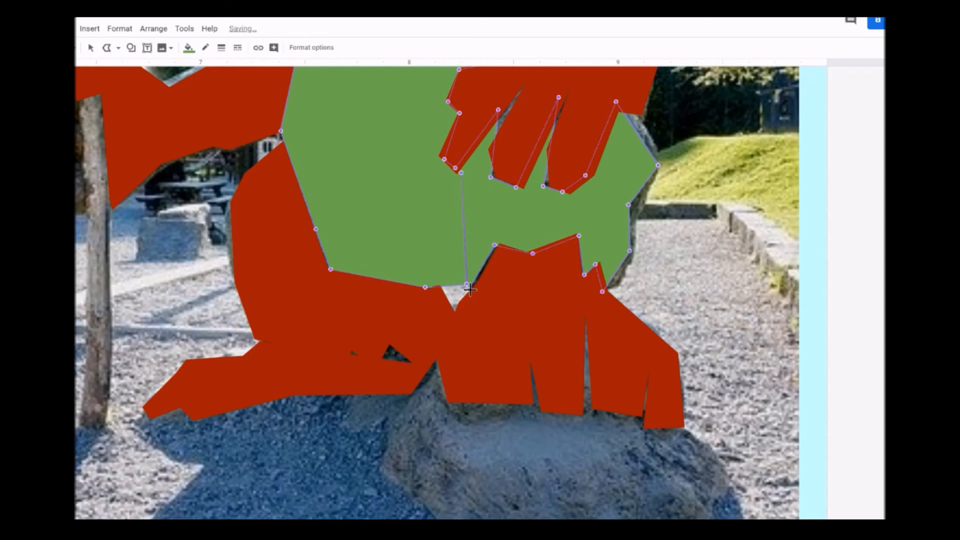
- Adjust the overalls' hem point beside the front foot and move the rear foot's inner ankle point to cover the gap above it
left_click(472, 294)
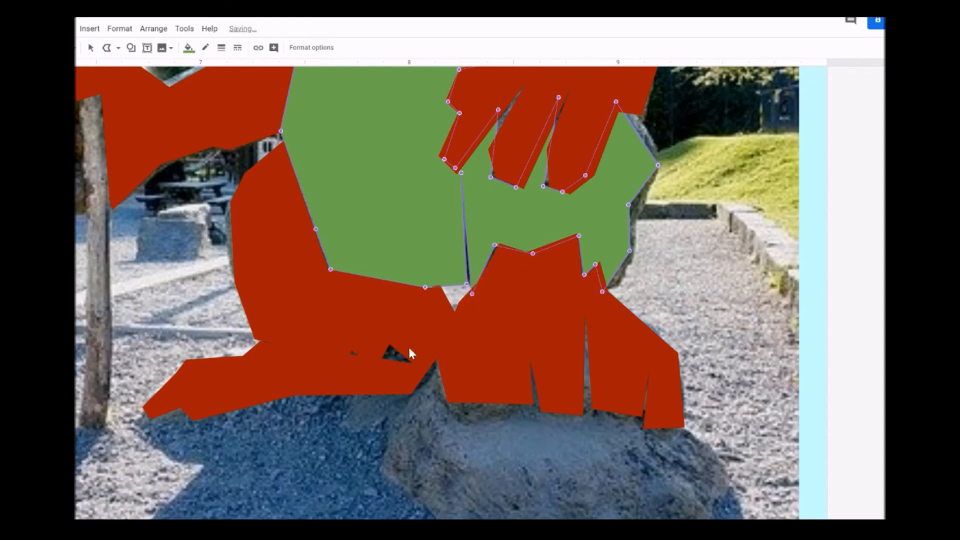
left_click(393, 351)
double_click(382, 375)
left_click_drag(413, 363, 387, 346)
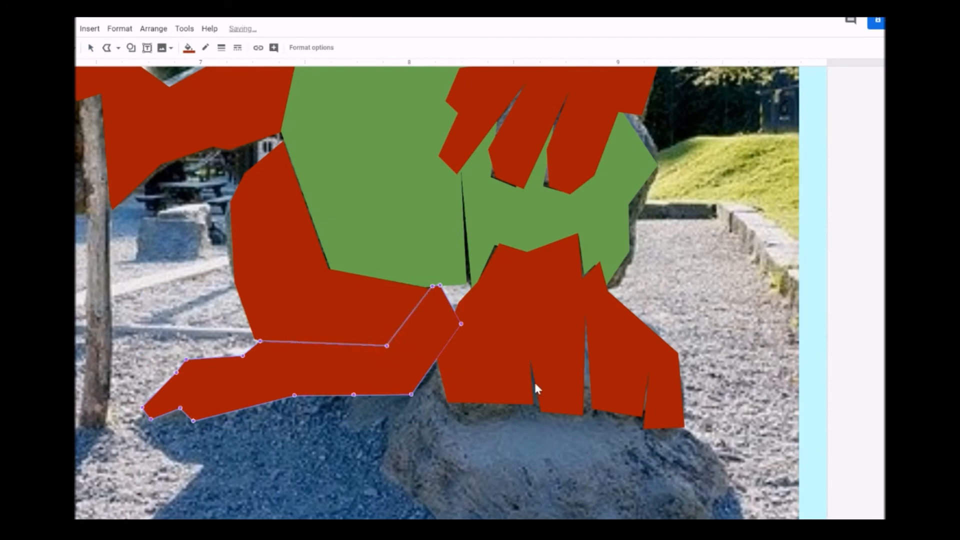
- Shorten the long middle notch between the front foot's toes by moving its peak point down level with the neighbouring notch
left_click(572, 386)
double_click(602, 340)
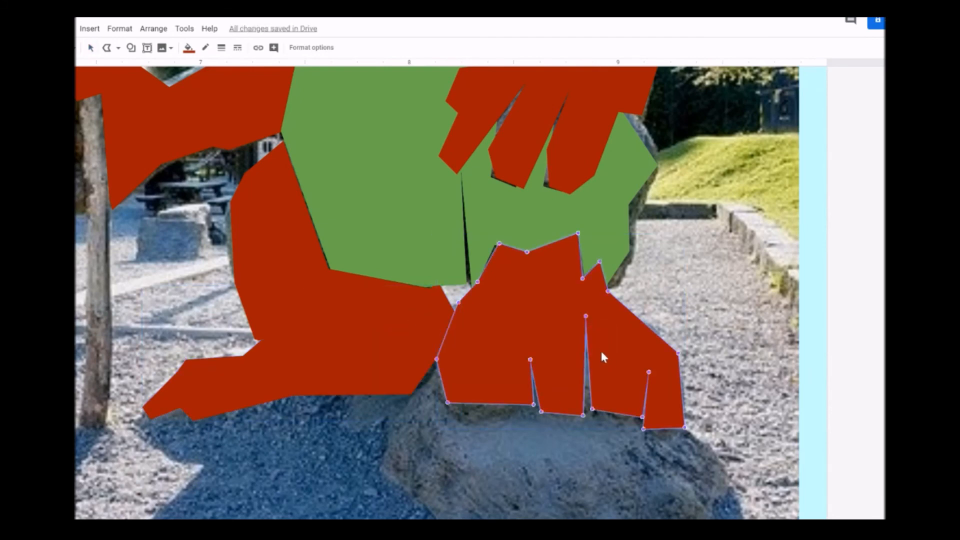
left_click_drag(586, 359, 586, 363)
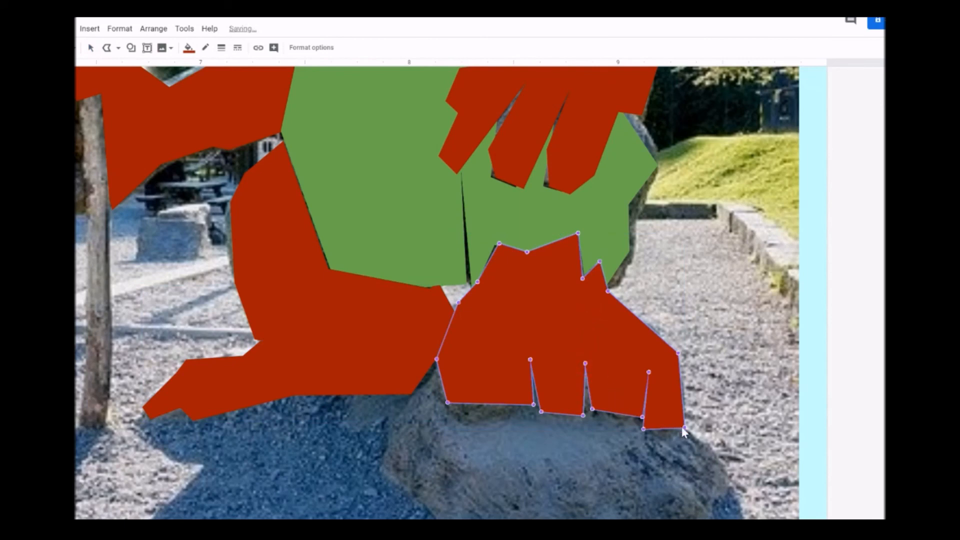
left_click(615, 263)
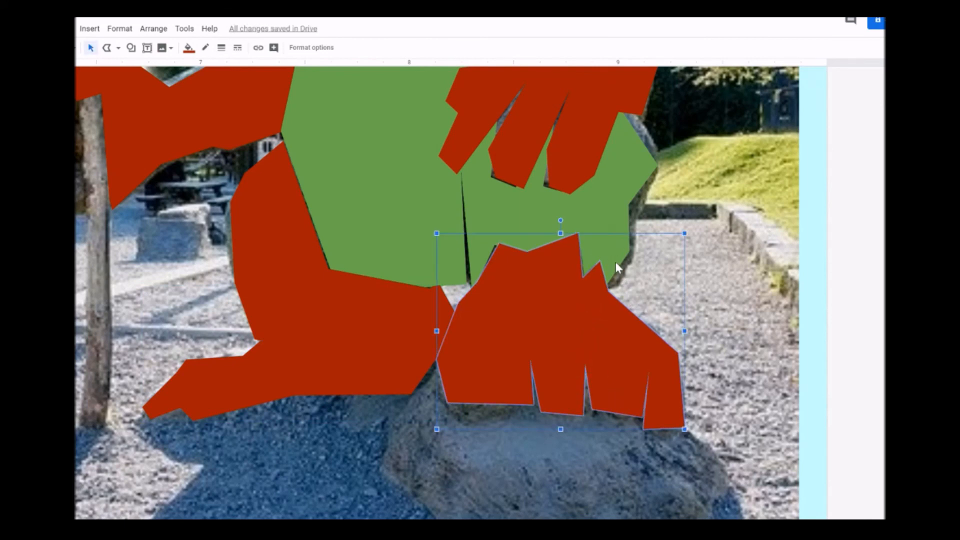
- Move the points on the green overalls' outer knee edge outward and down to the foot so they cover the photo's trouser edge
left_click(622, 199)
double_click(622, 200)
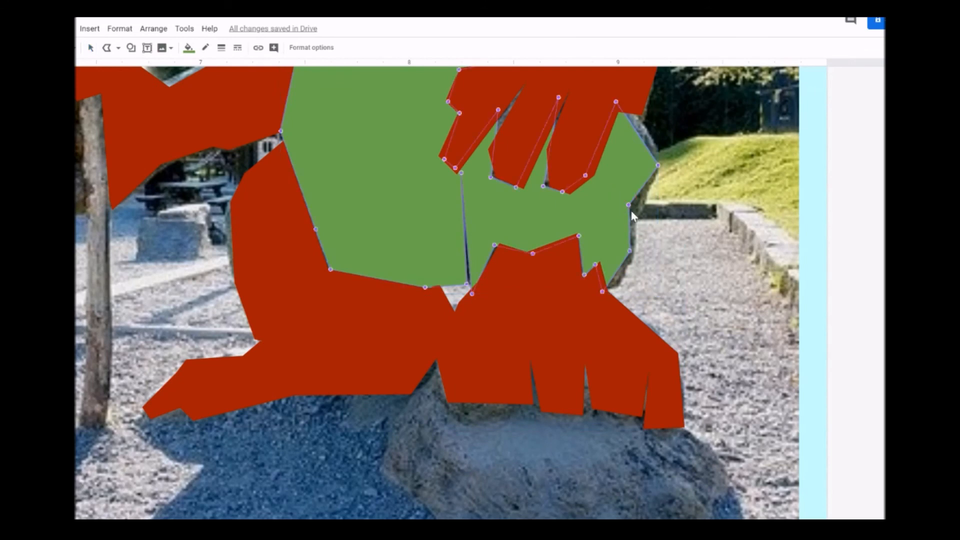
left_click_drag(629, 204, 640, 210)
left_click_drag(628, 252, 612, 297)
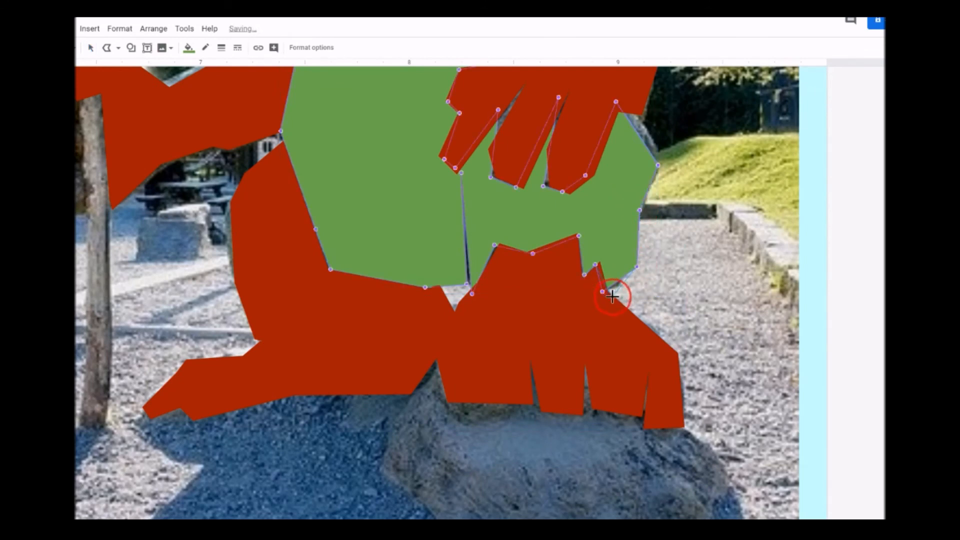
left_click_drag(660, 162, 666, 146)
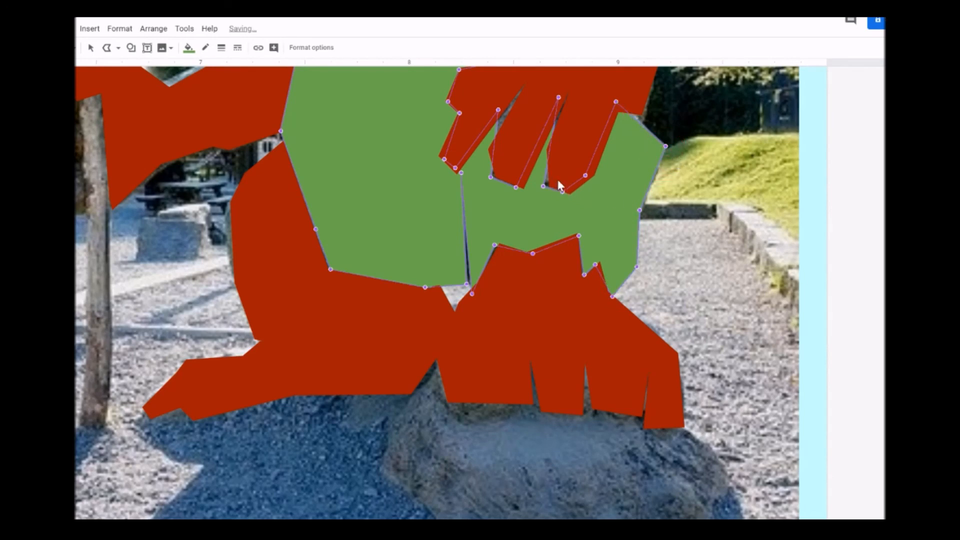
- Reposition the green overalls' points around the resting fingers so green fills the gaps between and below them
left_click_drag(544, 188, 550, 186)
left_click_drag(492, 177, 495, 175)
left_click_drag(499, 110, 524, 78)
key("Escape")
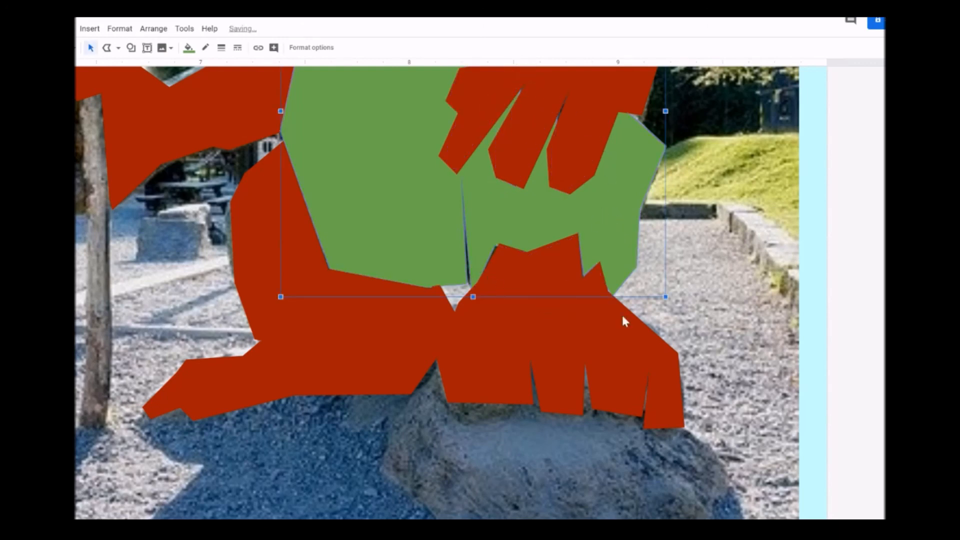
- Inspect the whole troll from head to feet for uncovered areas of the photo
scroll(772, 307, "up", 5)
scroll(754, 320, "up", 5)
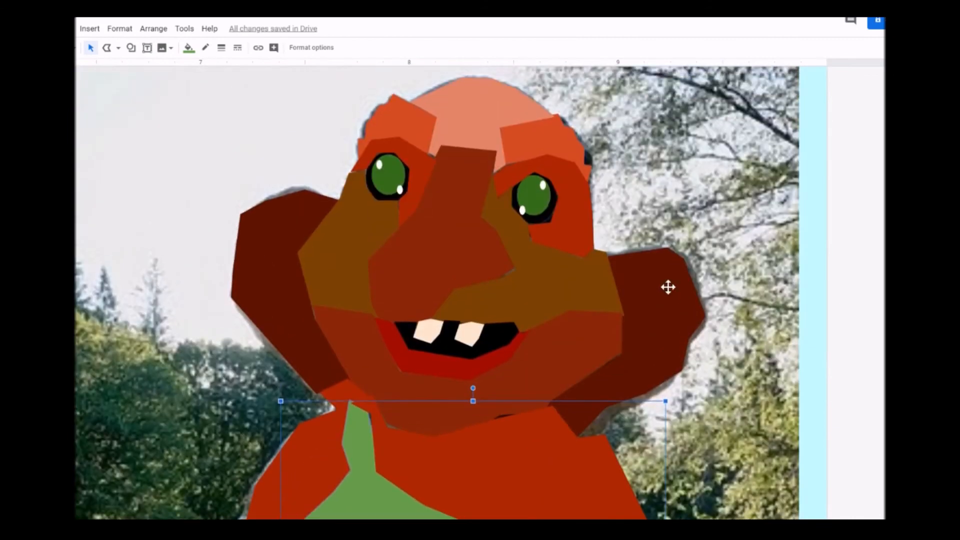
scroll(668, 288, "down", 6)
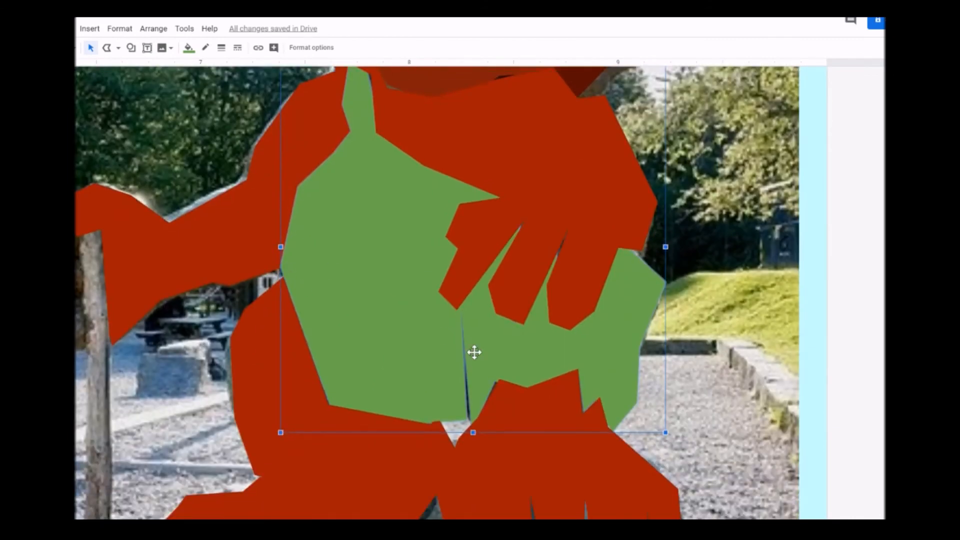
scroll(473, 349, "down", 4)
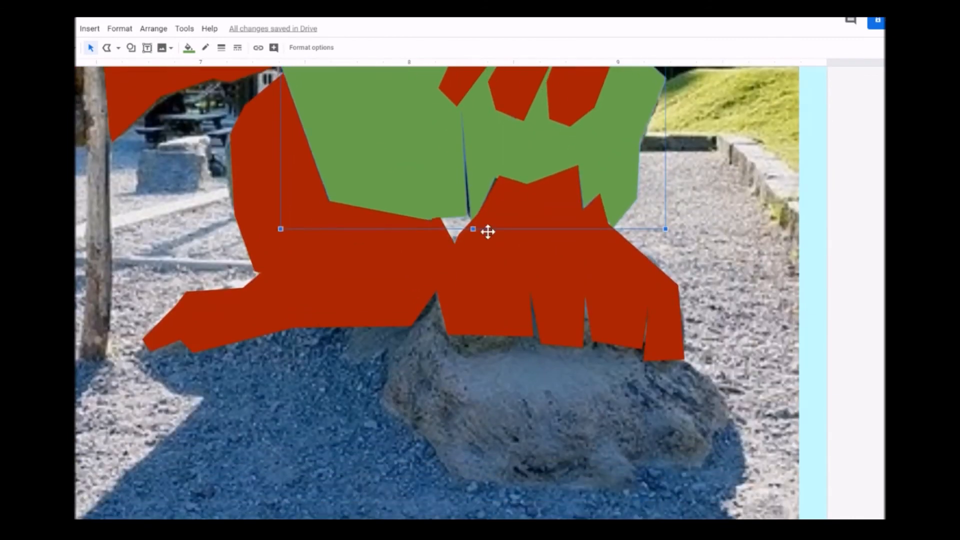
scroll(554, 278, "up", 1)
scroll(435, 163, "up", 2)
scroll(350, 240, "up", 6)
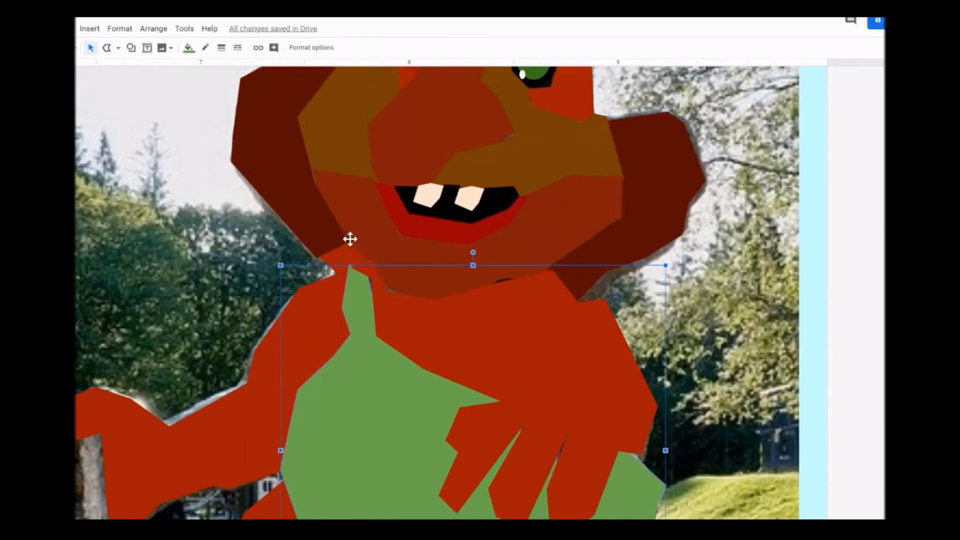
scroll(353, 218, "up", 7)
scroll(346, 240, "down", 7)
scroll(120, 268, "down", 3)
scroll(92, 323, "down", 6)
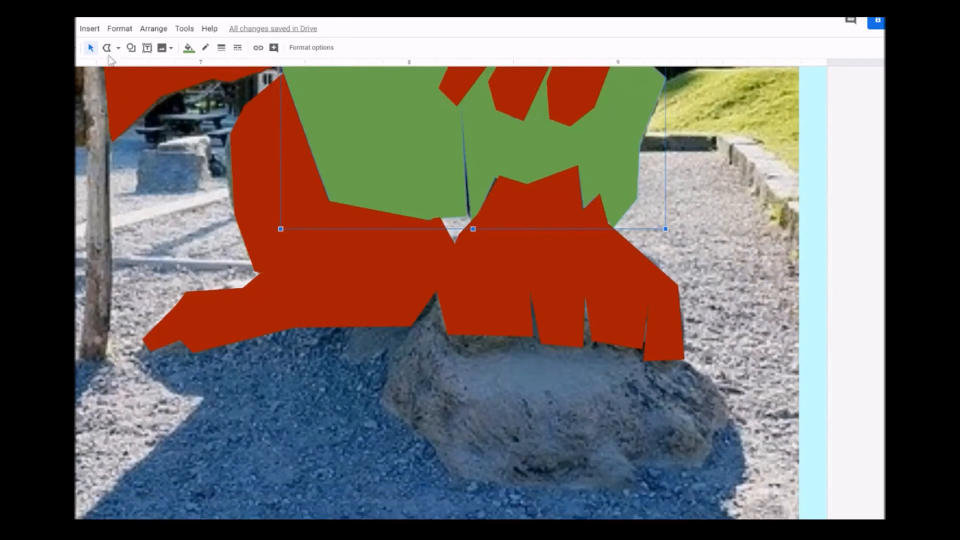
- Draw a closed polyline over the wooden walking stick from the hand down to the ground and fill it with very dark reddish brown
scroll(100, 167, "up", 3)
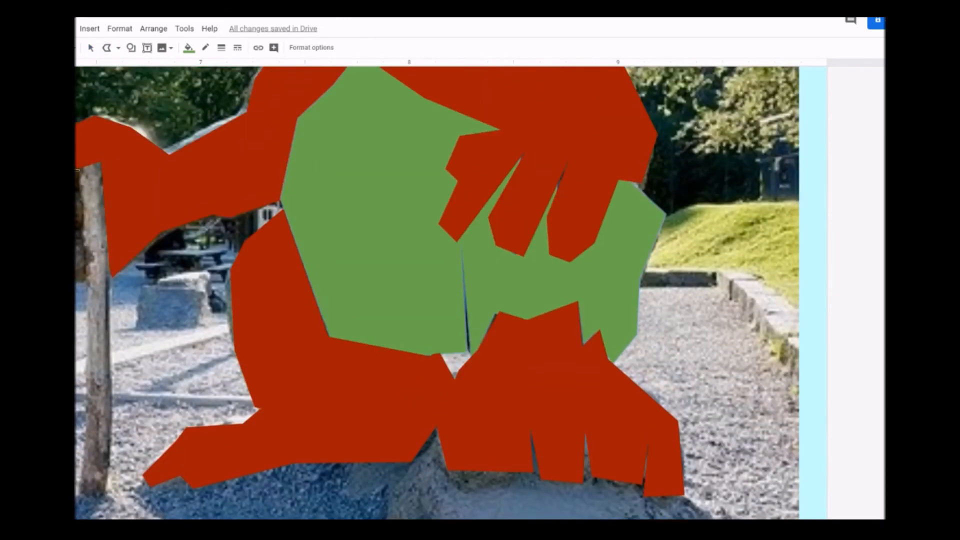
left_click(82, 170)
left_click(101, 164)
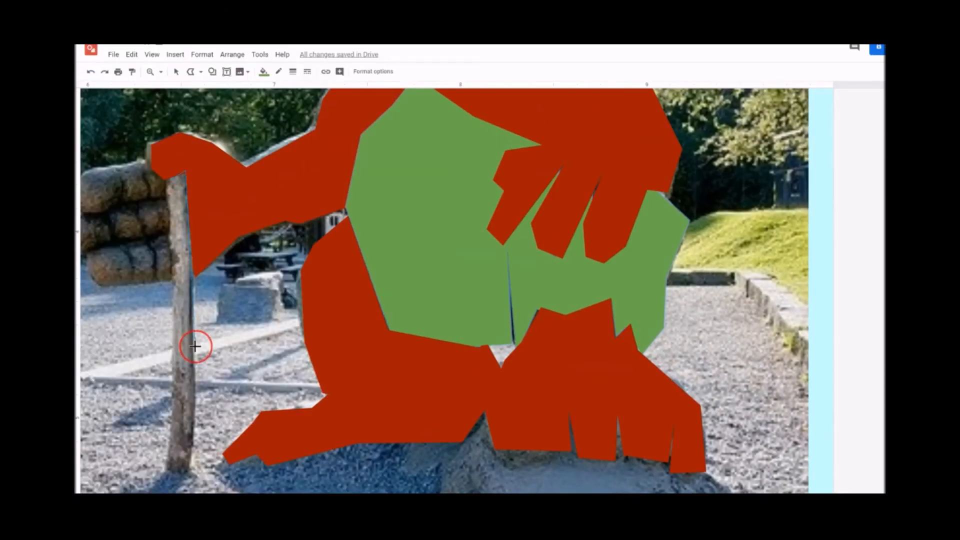
left_click(195, 361)
left_click(189, 468)
left_click(167, 468)
left_click(174, 366)
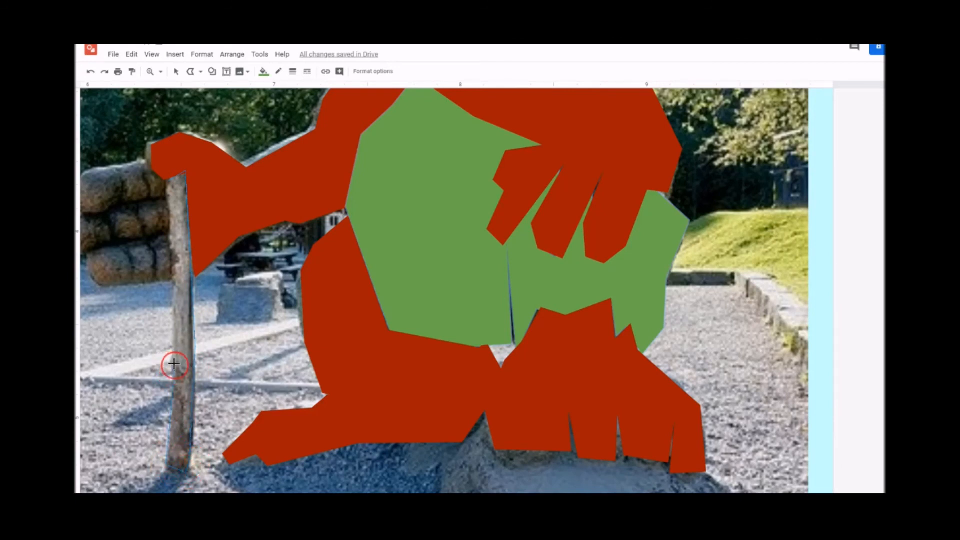
left_click(170, 181)
left_click(264, 71)
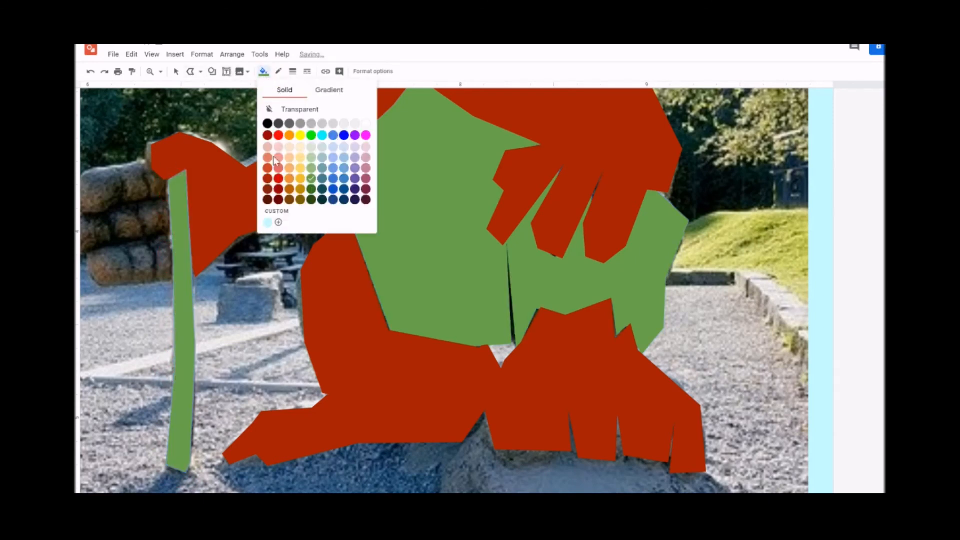
left_click(268, 200)
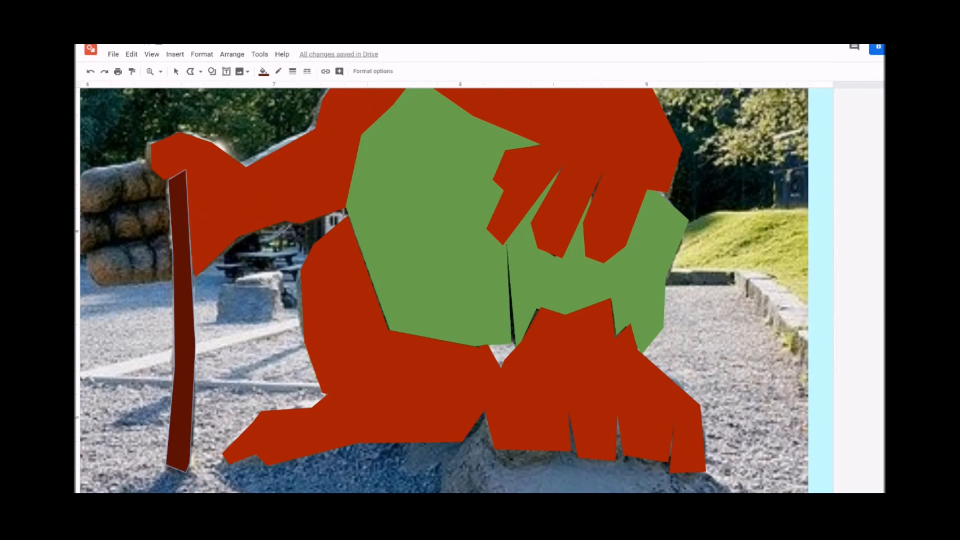
- Outline the uppermost curled finger beside the stick with a polyline, around its tip and back along its underside to the stick
scroll(483, 288, "left", 5)
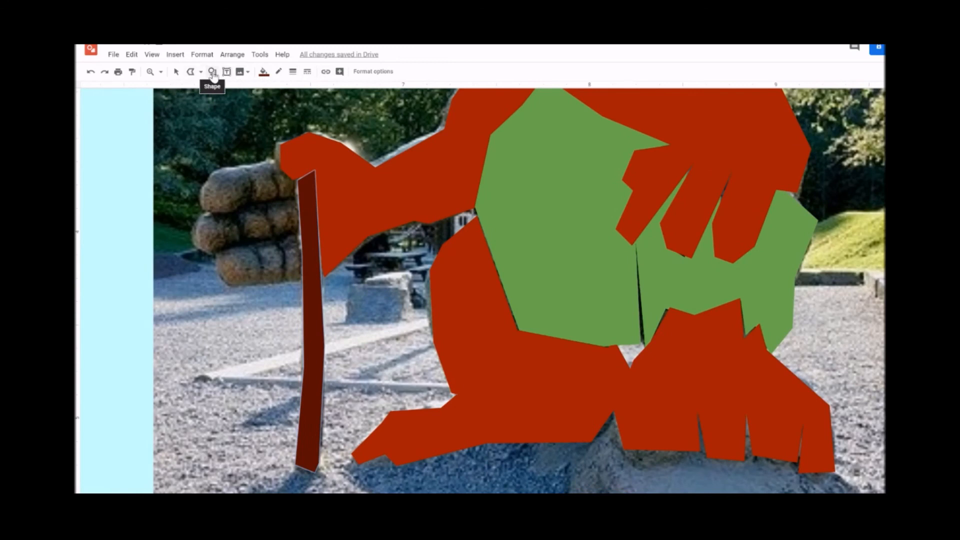
left_click(294, 182)
left_click(191, 71)
left_click(280, 157)
left_click(221, 166)
left_click(206, 178)
left_click(201, 195)
left_click(203, 211)
left_click(230, 209)
left_click(253, 196)
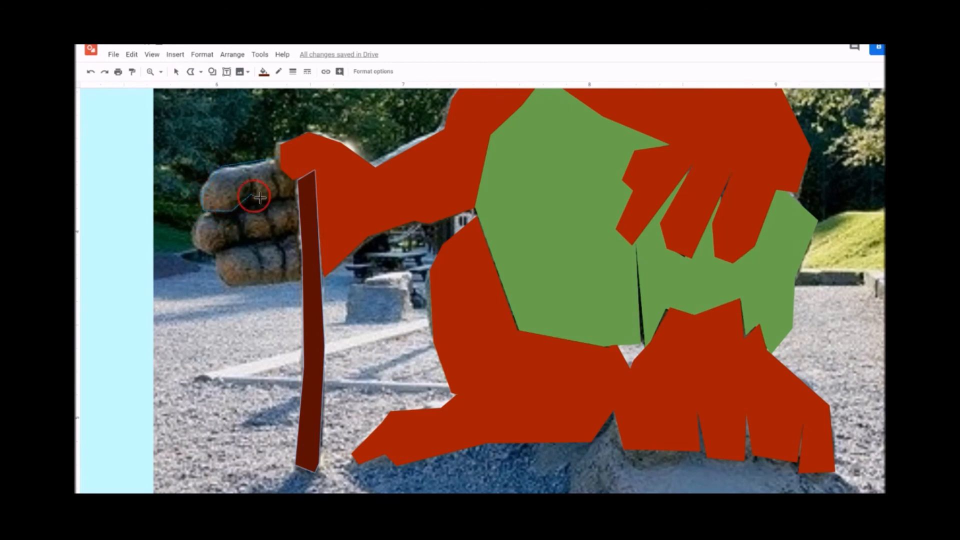
left_click(296, 198)
- Extend the outline around the middle and lowest curled fingers, close it at the hand, and fill the shape with deep red
left_click(255, 198)
left_click(239, 212)
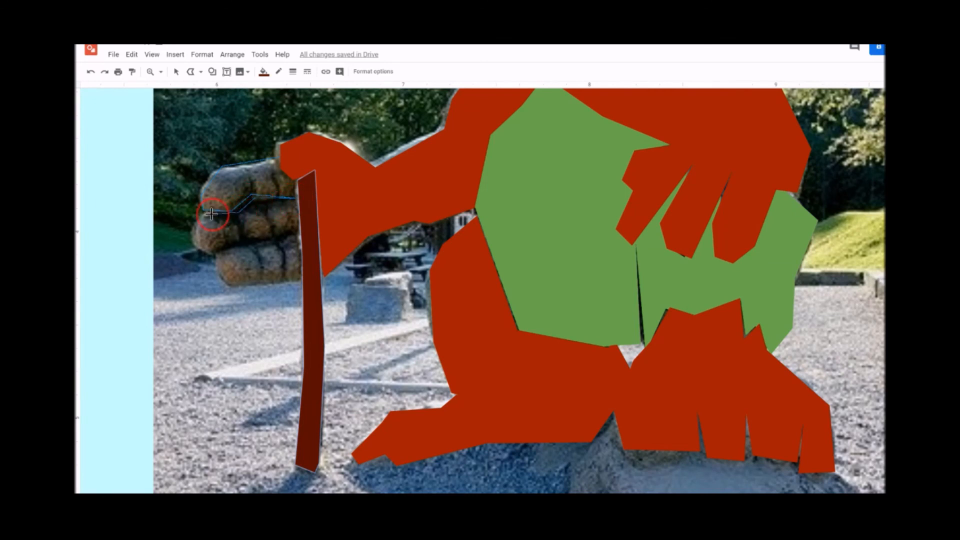
left_click(196, 249)
left_click(210, 258)
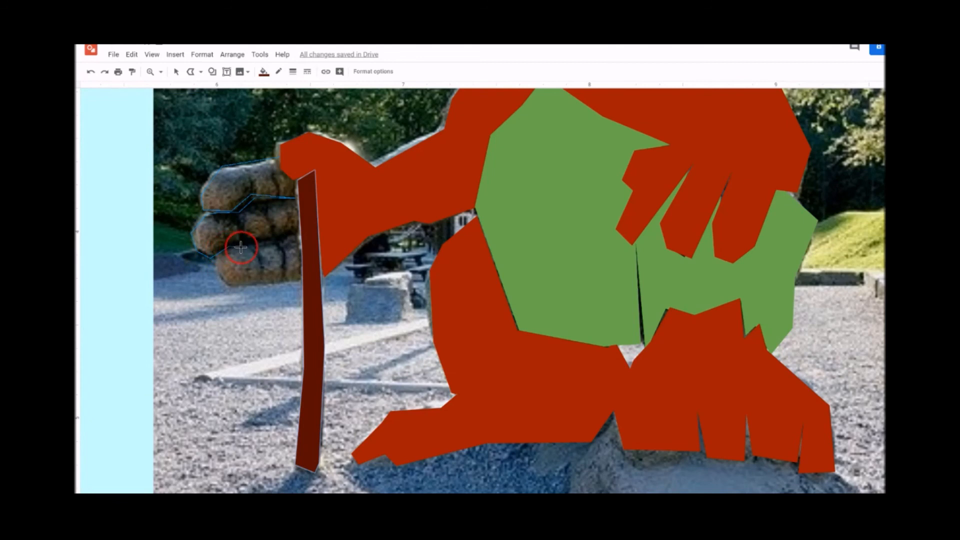
left_click(269, 241)
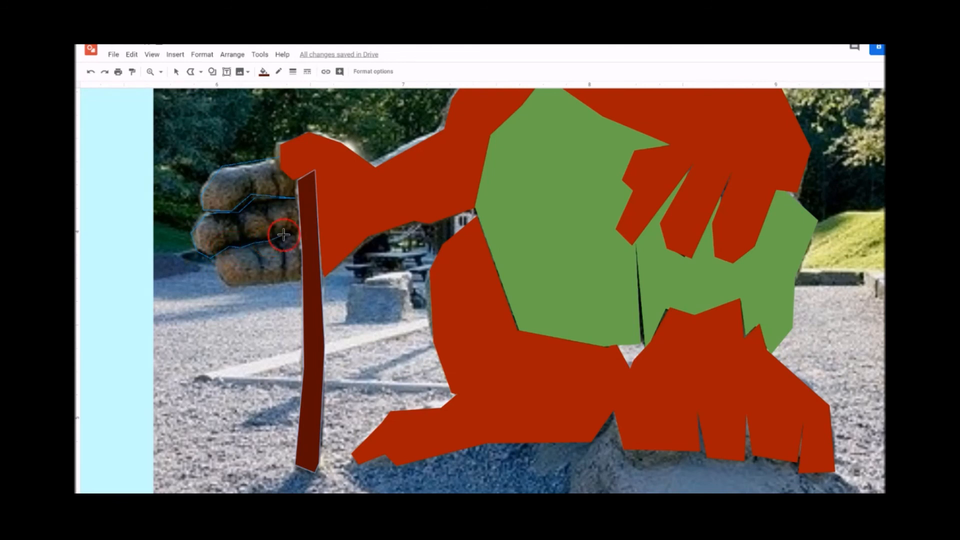
left_click(290, 231)
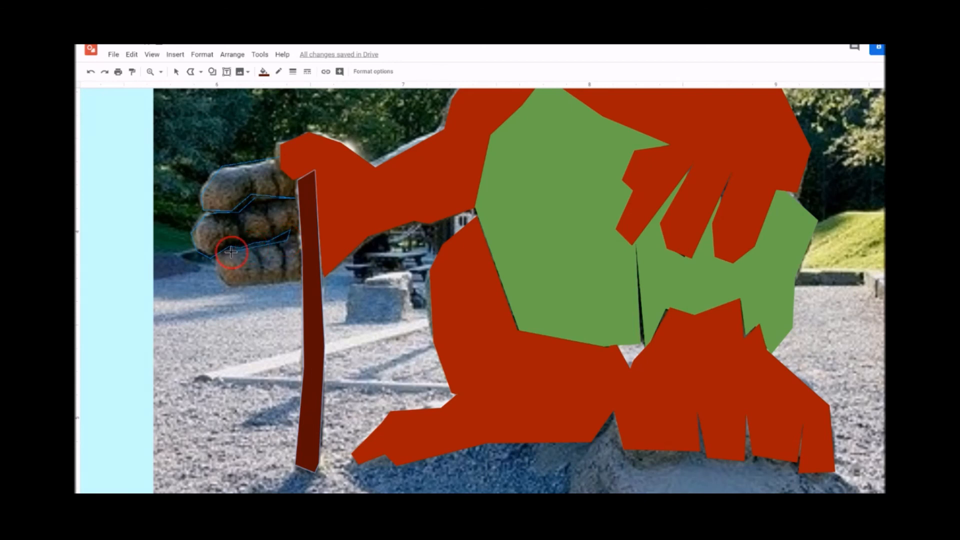
left_click(216, 258)
left_click(228, 284)
left_click(294, 277)
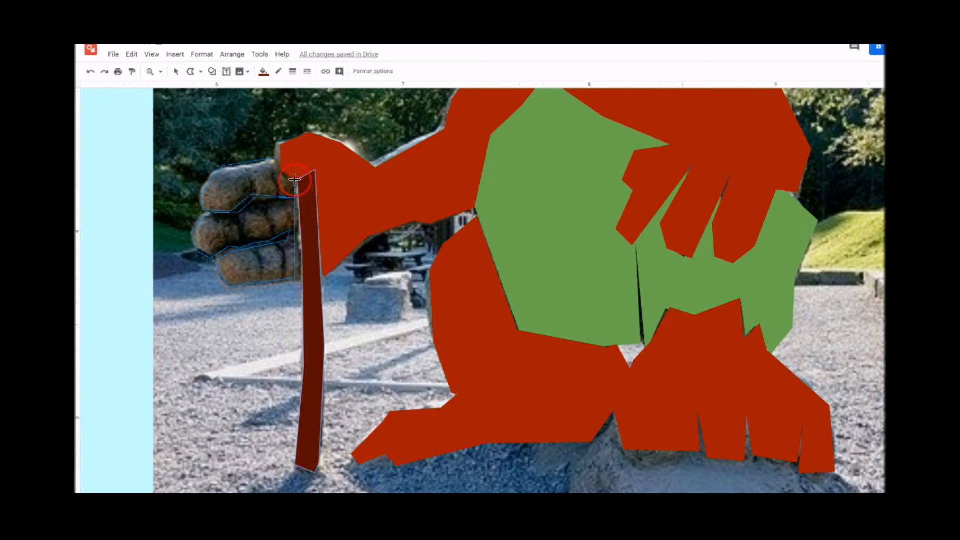
left_click(282, 156)
left_click(264, 73)
left_click(279, 194)
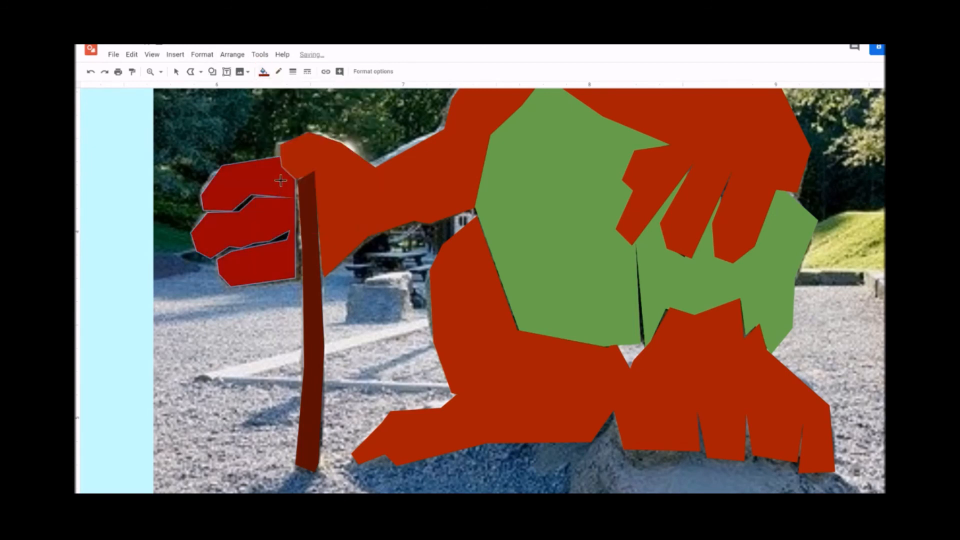
- Reshape the curled-fingers polygon by moving its inner edge points over so the fingers meet the walking stick
left_click(176, 72)
left_click(246, 212)
double_click(266, 220)
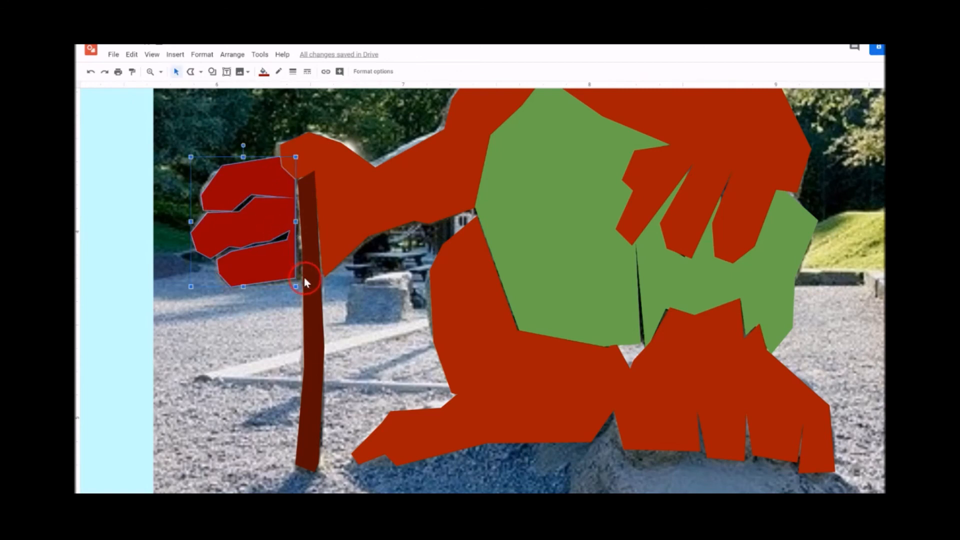
left_click_drag(297, 278, 304, 279)
left_click_drag(296, 198, 300, 197)
key("Escape")
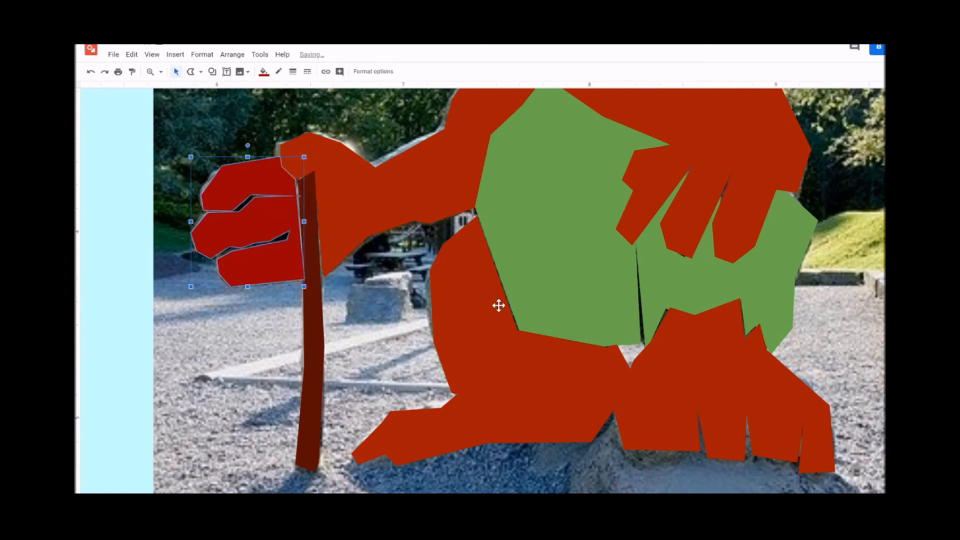
- Examine the traced troll from head to feet, close up and at reduced zoom beside the goat, for completeness
scroll(524, 269, "down", 6)
scroll(552, 302, "up", 6)
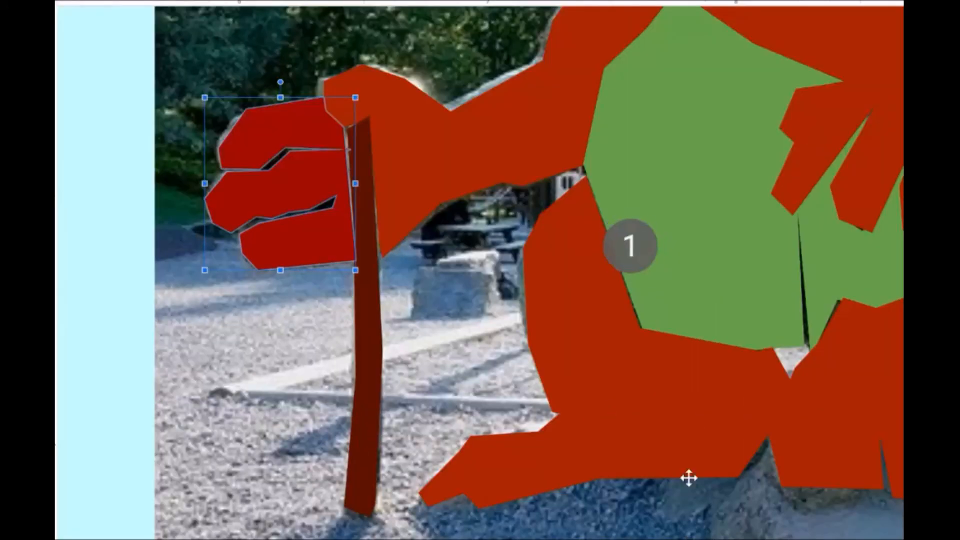
scroll(782, 218, "up", 3)
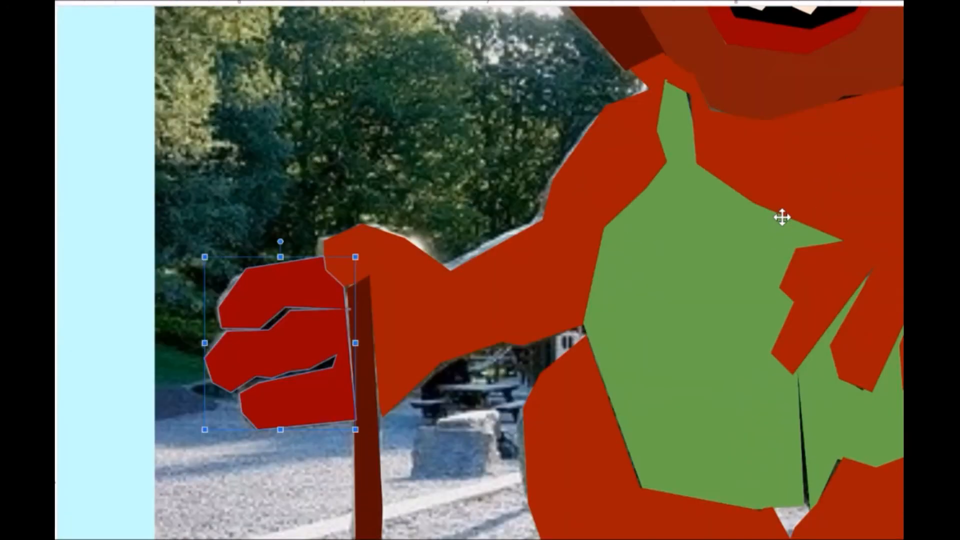
scroll(782, 217, "up", 7)
scroll(782, 217, "down", 10)
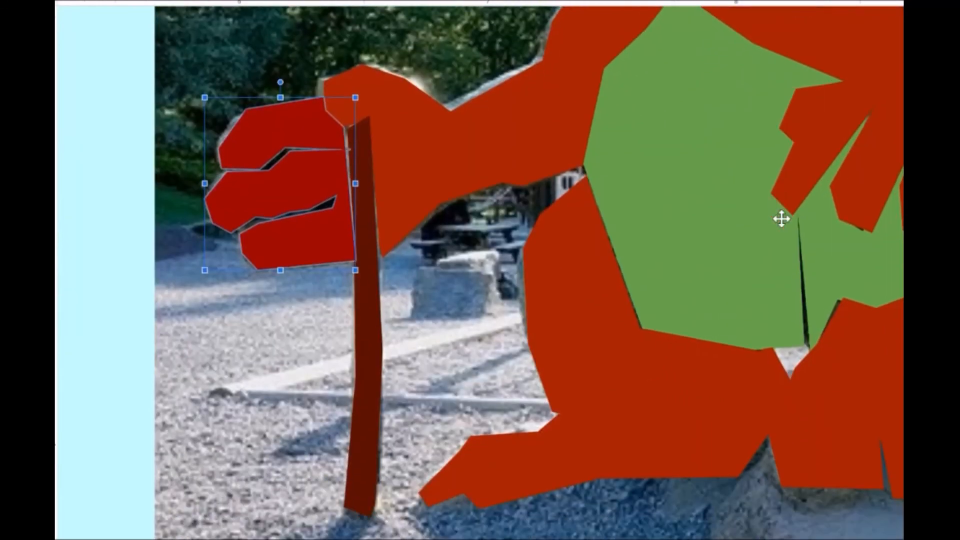
scroll(782, 218, "up", 9)
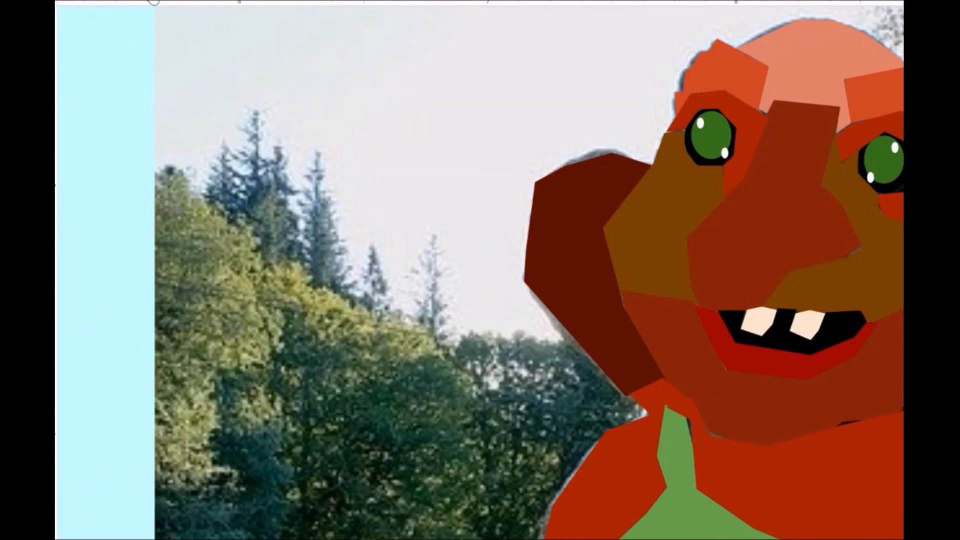
left_click(210, 53)
left_click(184, 123)
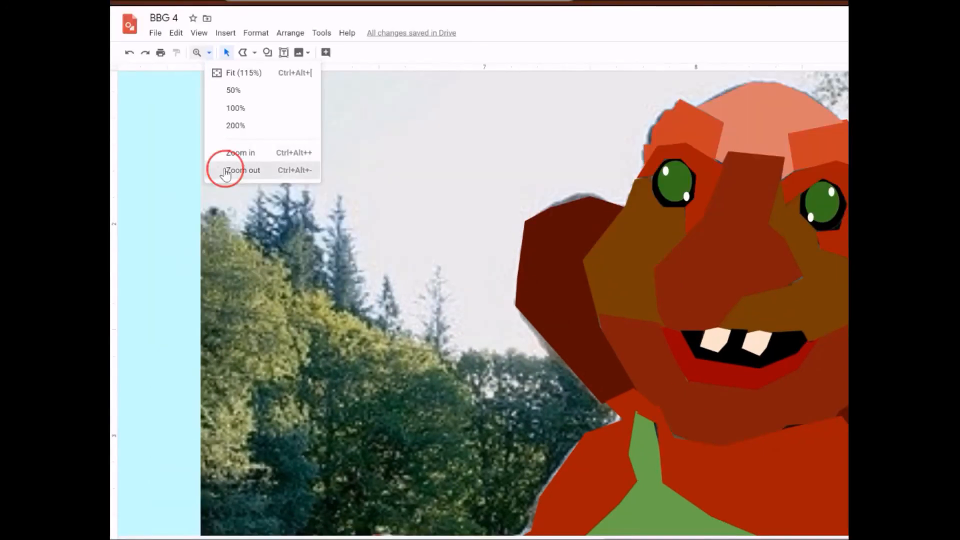
scroll(395, 210, "down", 3)
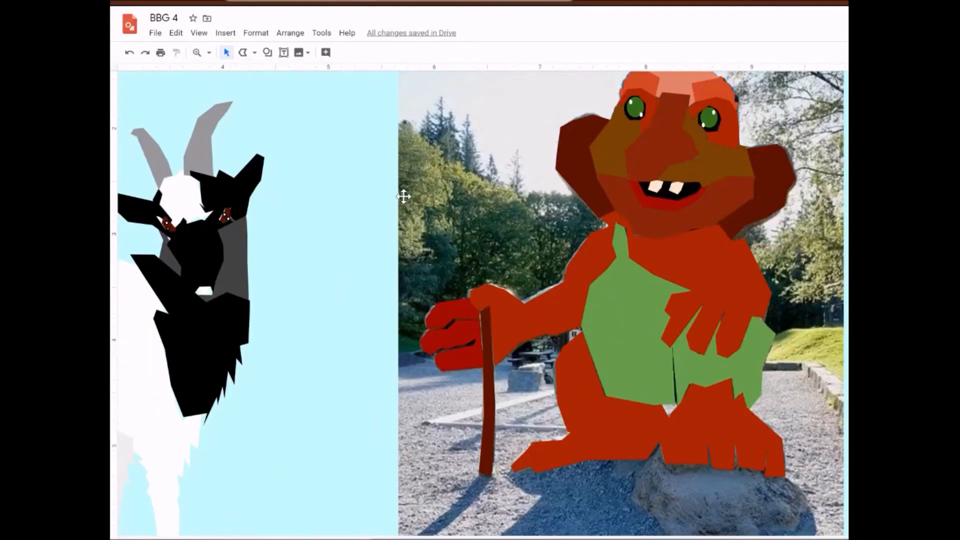
scroll(530, 203, "up", 5)
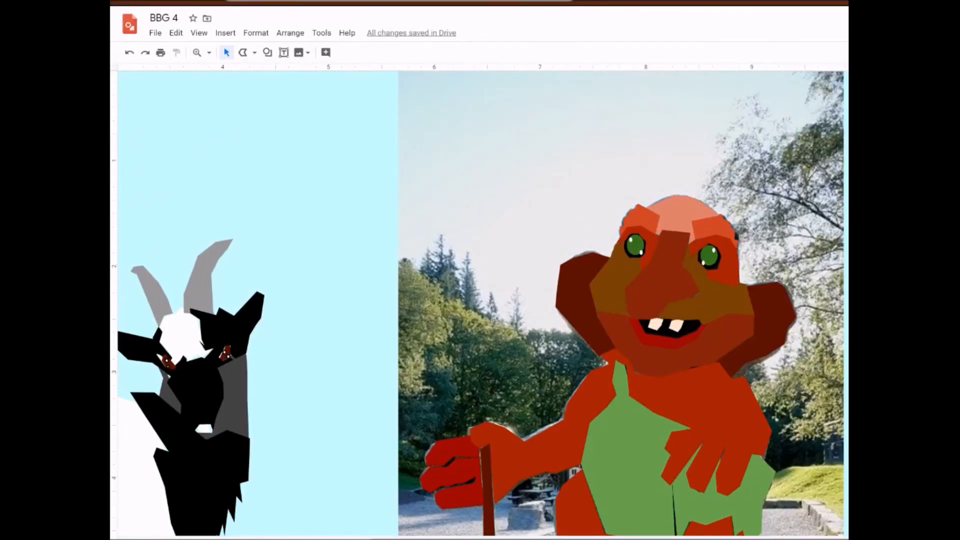
scroll(481, 304, "down", 5)
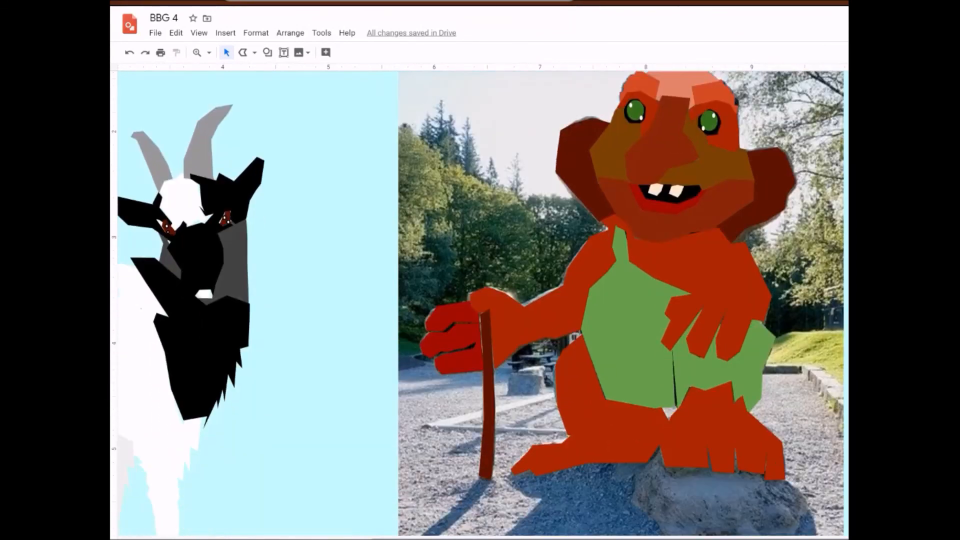
scroll(480, 303, "up", 1)
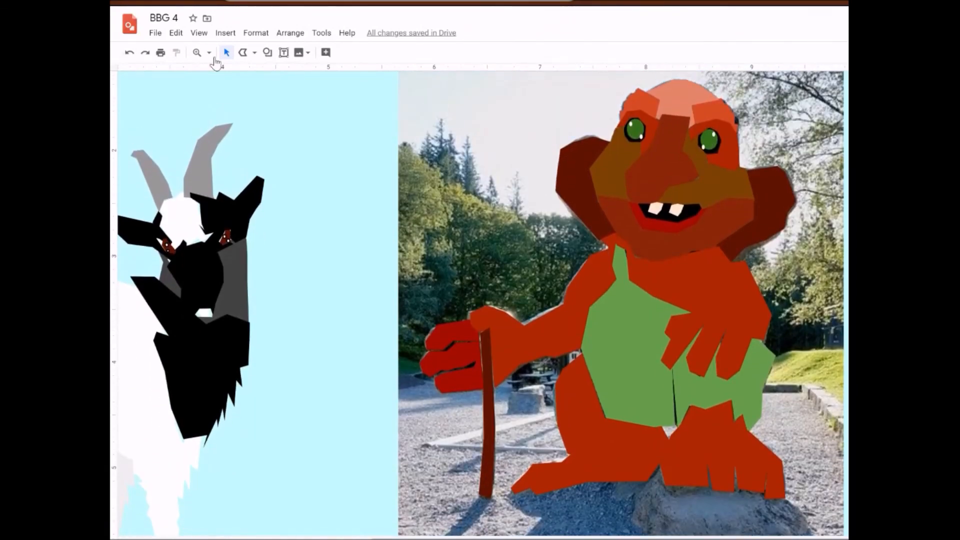
- Delete the troll reference photo and the light blue background rectangle behind the figures
left_click(447, 100)
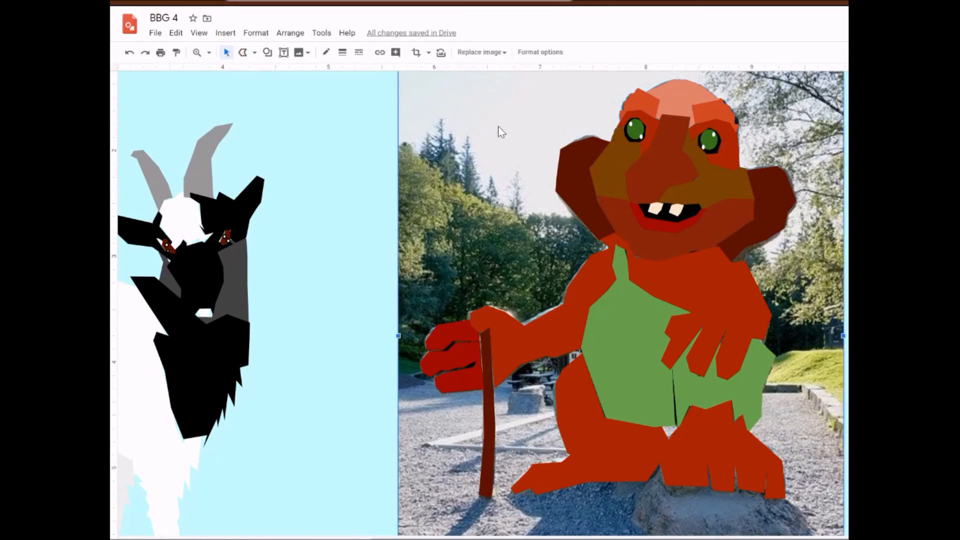
key("Delete")
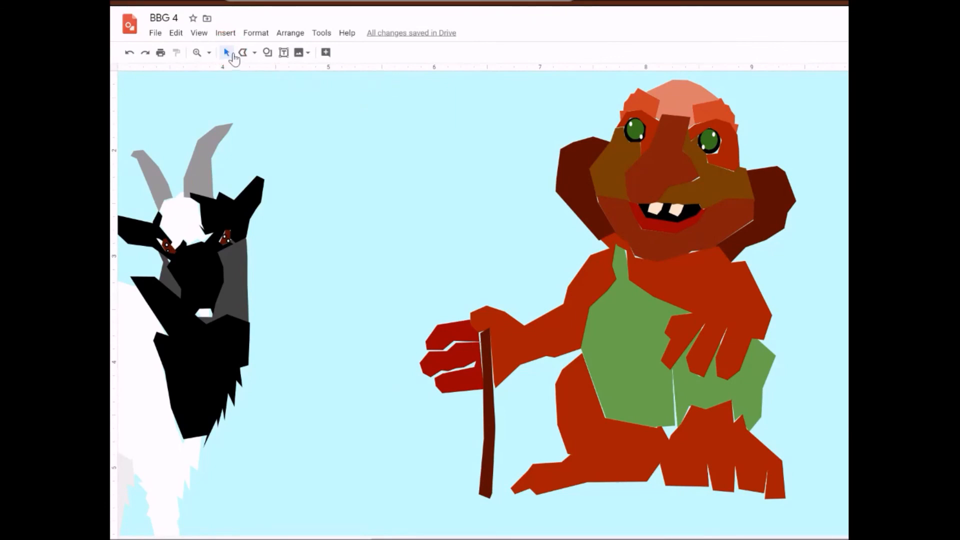
left_click(225, 51)
left_click(440, 134)
left_click_drag(440, 134, 538, 163)
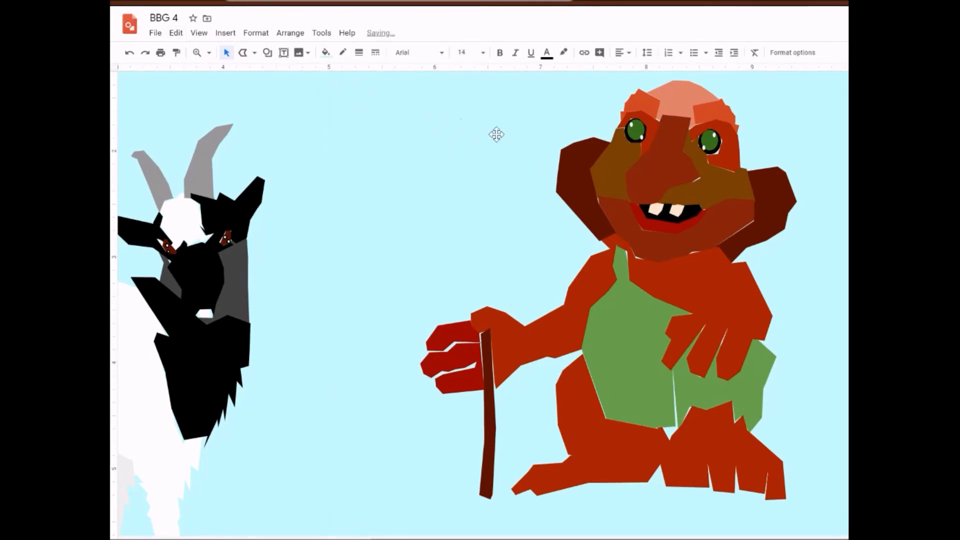
left_click(225, 57)
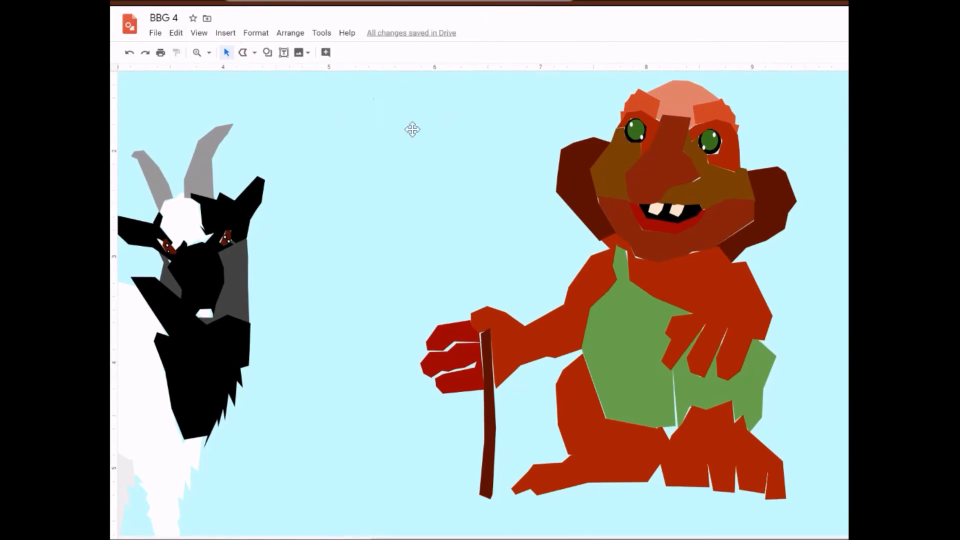
left_click(558, 240)
key("Delete")
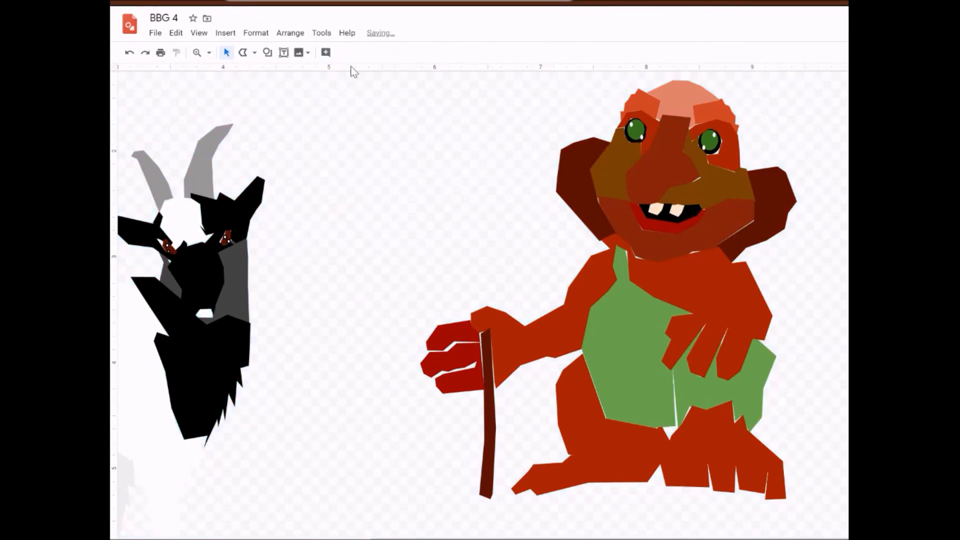
- Select all the shapes that make up the troll and group them into one object
left_click(229, 57)
mouse_move(391, 94)
left_mouse_down()
mouse_move(549, 195)
mouse_move(776, 387)
mouse_move(842, 526)
left_mouse_up()
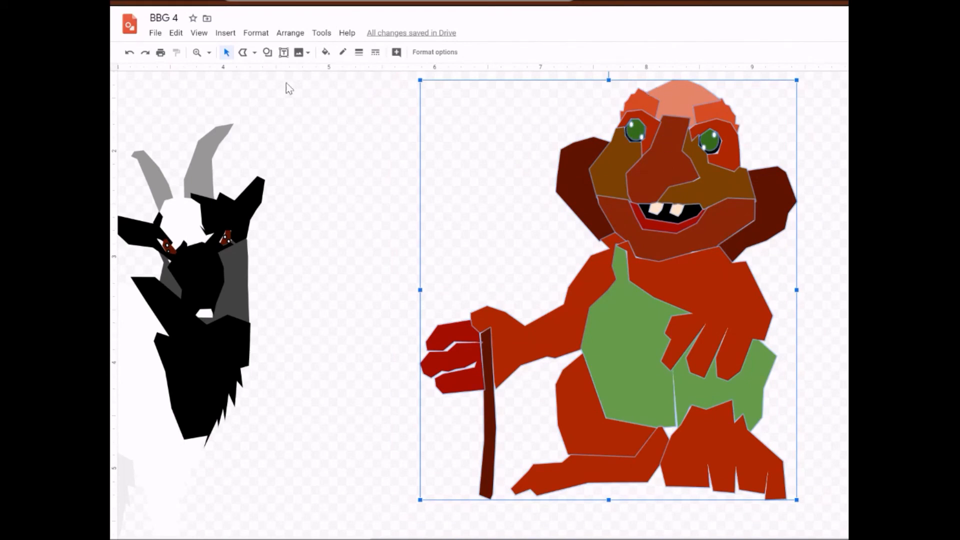
left_click(283, 35)
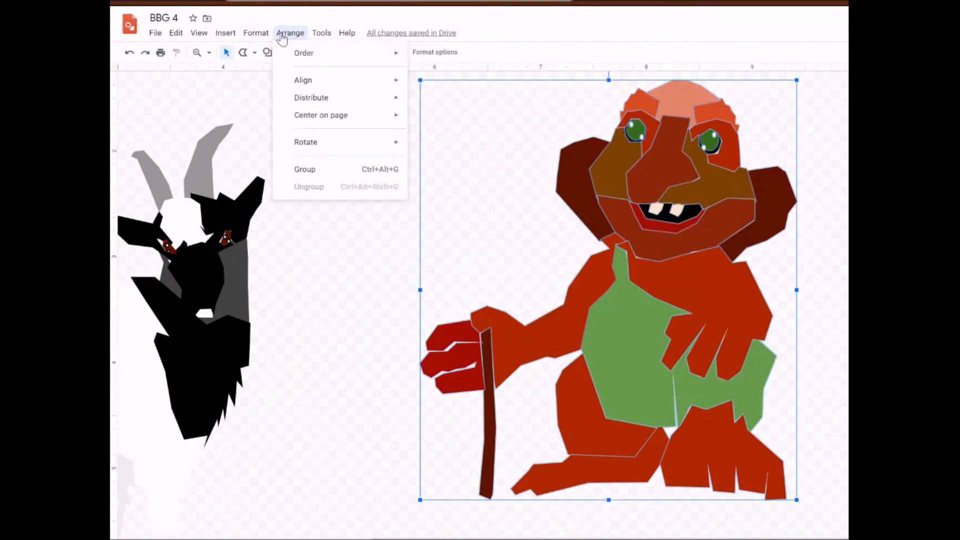
left_click(309, 169)
- Move the grouped troll down the page so its feet stand roughly level with the goat's hooves
left_click_drag(682, 257, 728, 281)
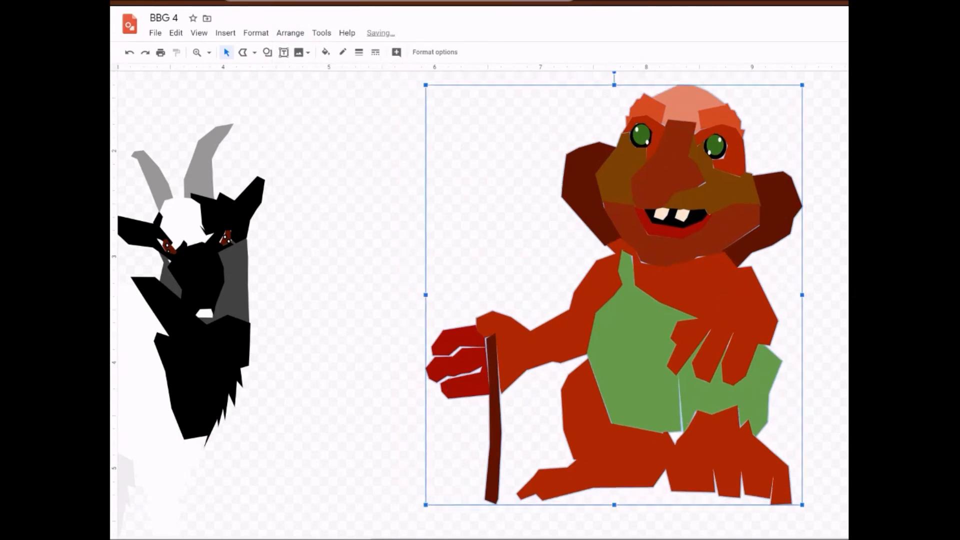
left_click(209, 53)
left_click(223, 170)
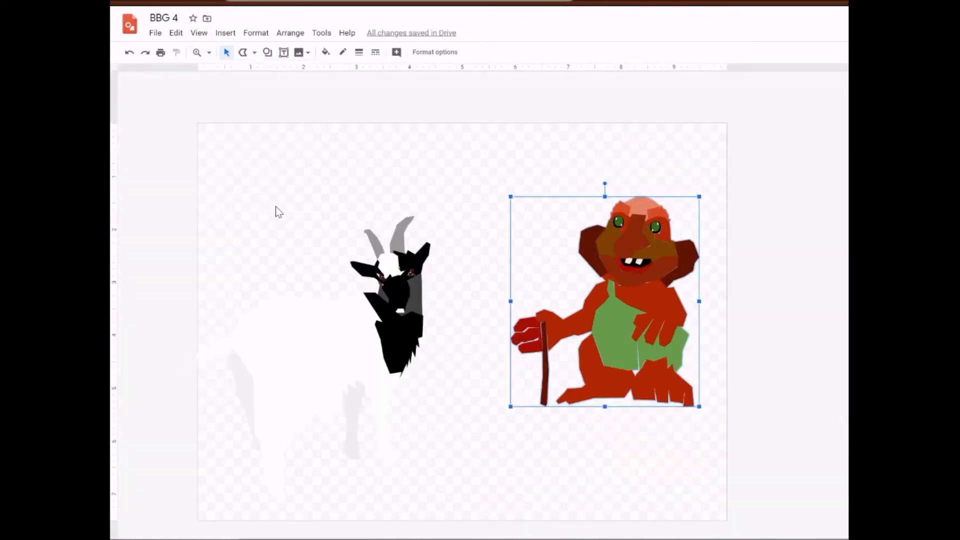
left_click_drag(606, 355, 606, 407)
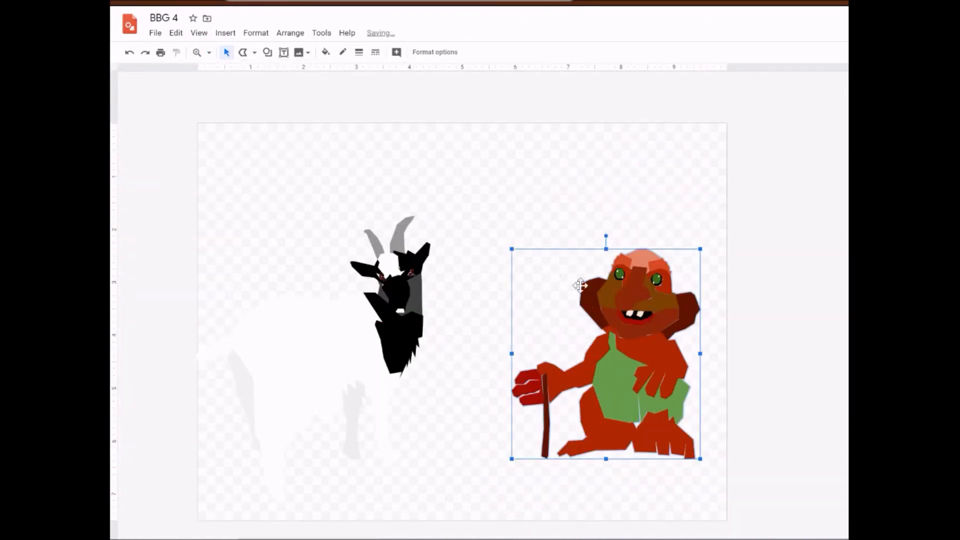
left_click(516, 210)
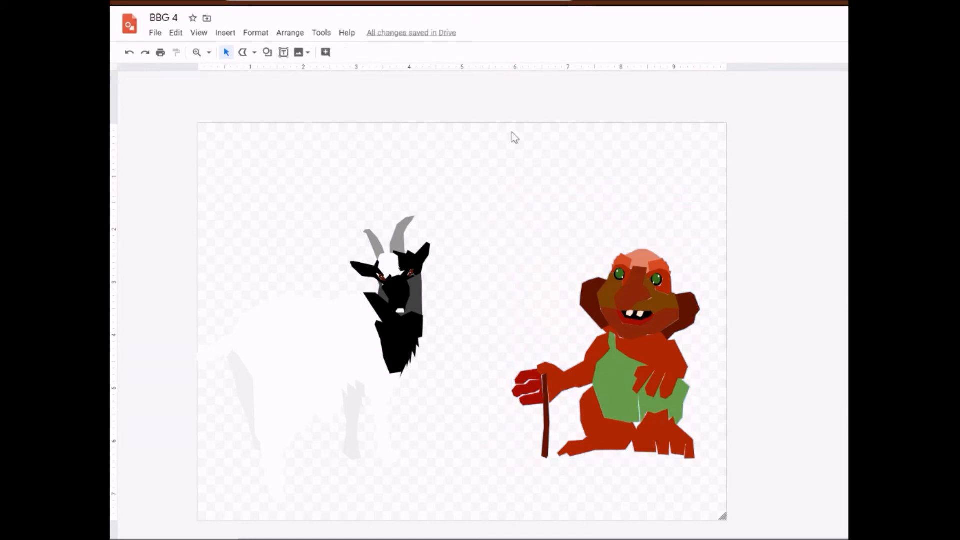
- Draw a rectangle covering the whole page and fill it with dark blue, after trying dark green
left_click(268, 53)
mouse_move(292, 72)
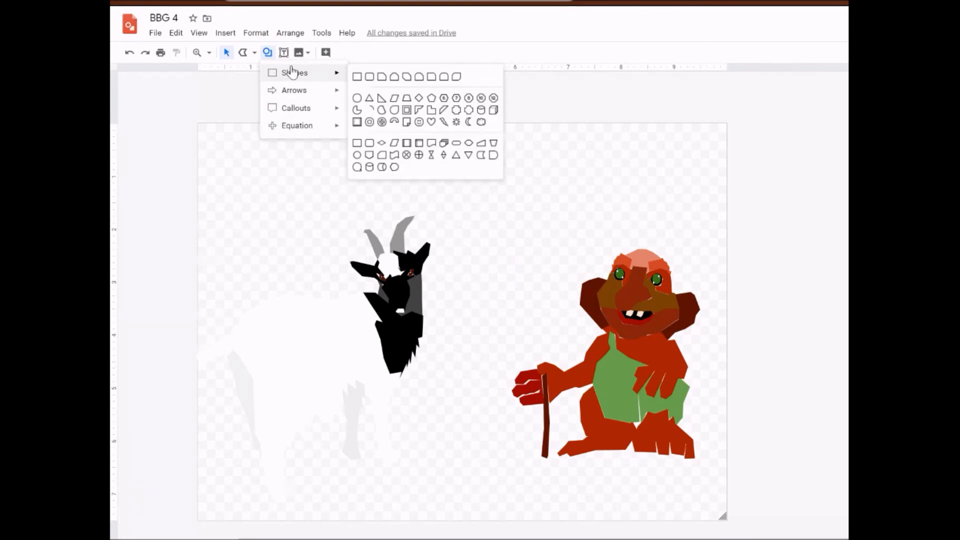
left_click(356, 76)
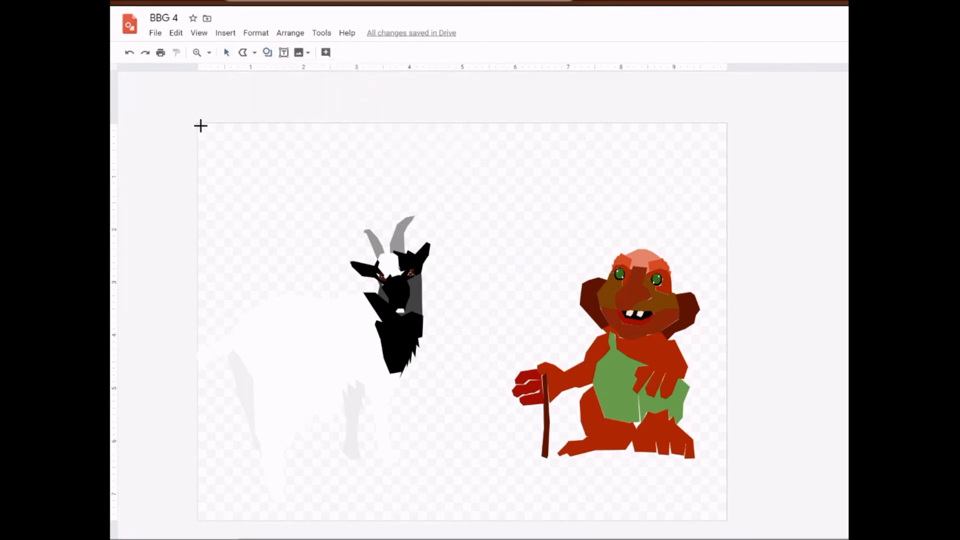
left_click_drag(197, 123, 727, 523)
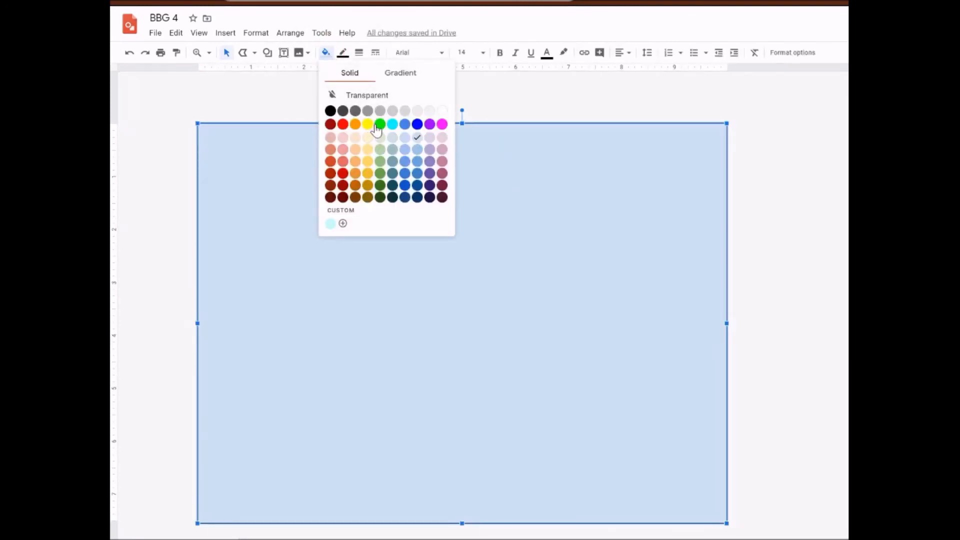
left_click(381, 197)
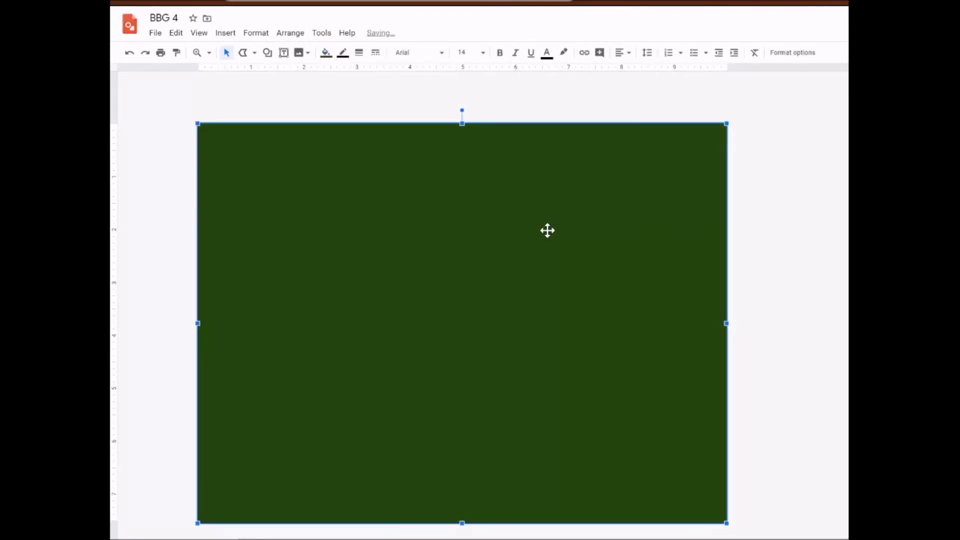
left_click(326, 56)
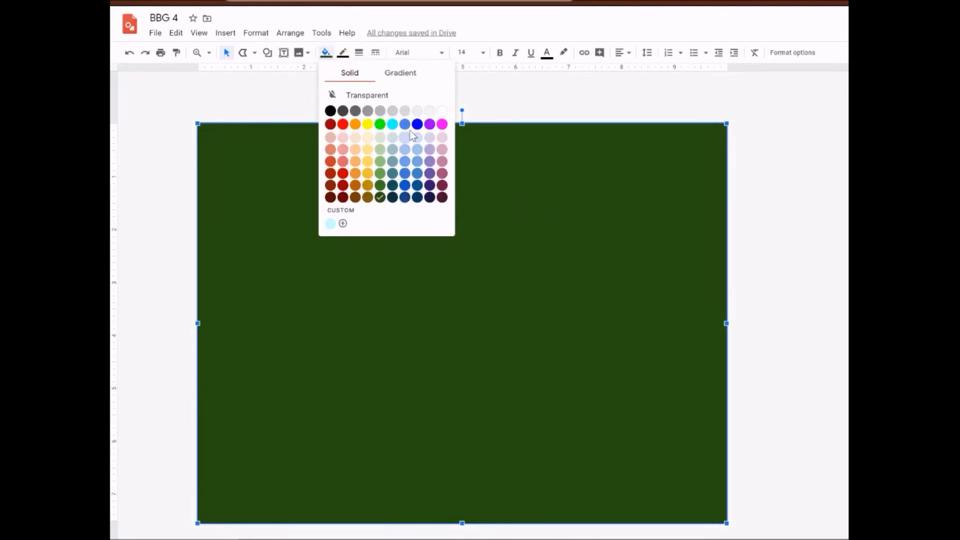
left_click(417, 199)
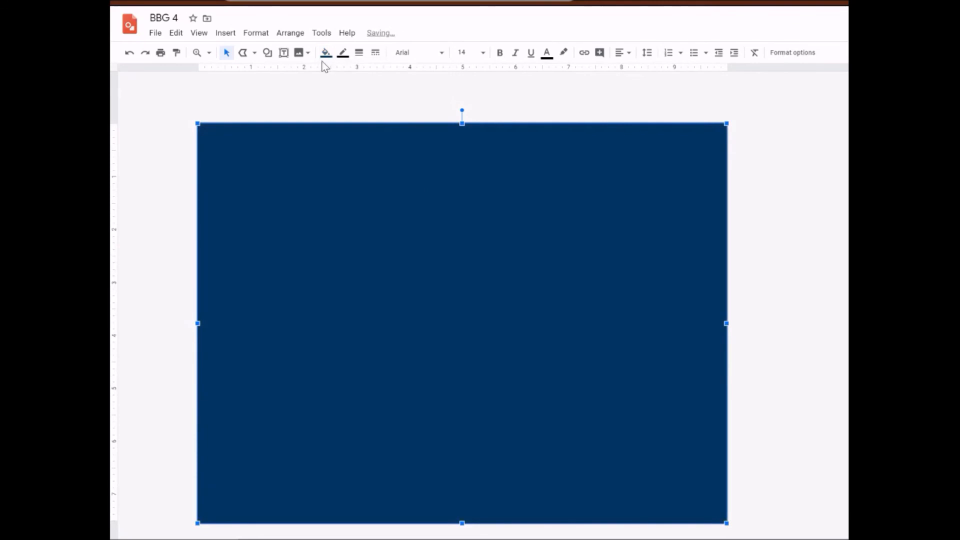
- Send the dark blue rectangle to the back, behind the goat and the troll
left_click(289, 33)
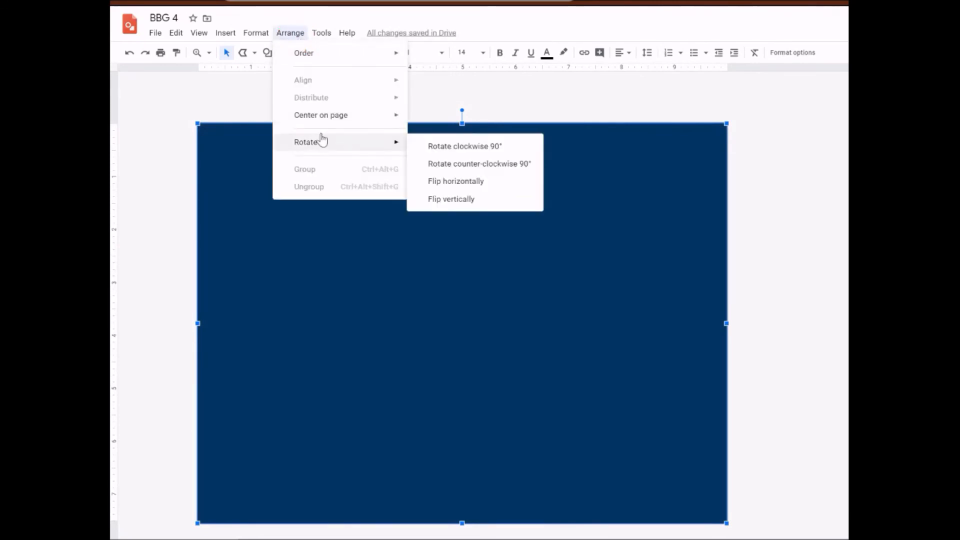
mouse_move(362, 55)
left_click(476, 112)
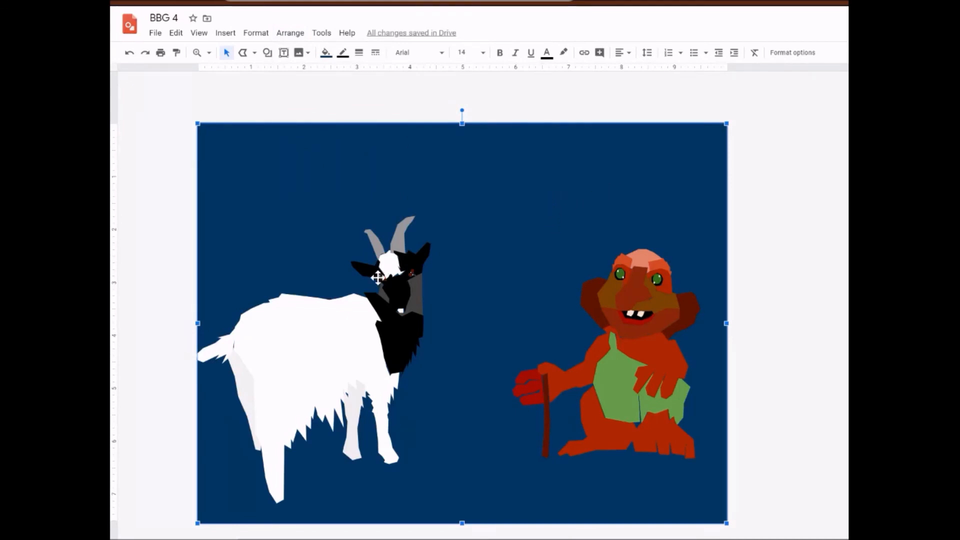
- Bring the two characters closer together by moving the goat right and slightly up and the troll slightly left
left_click(356, 327)
left_click_drag(381, 343, 405, 341)
left_click_drag(578, 364, 570, 363)
left_click_drag(354, 371, 373, 359)
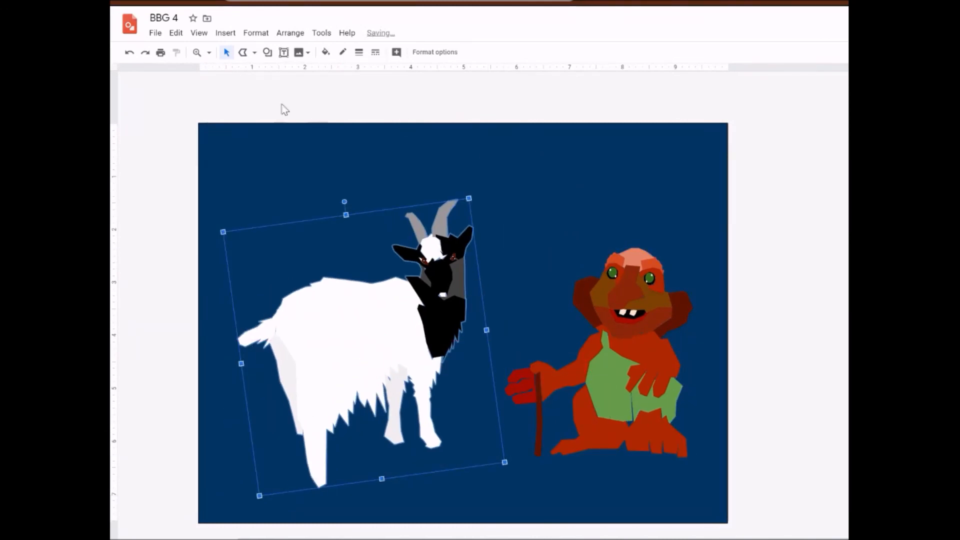
- Download the finished goat-and-troll scene drawing BBG 4
left_click(156, 33)
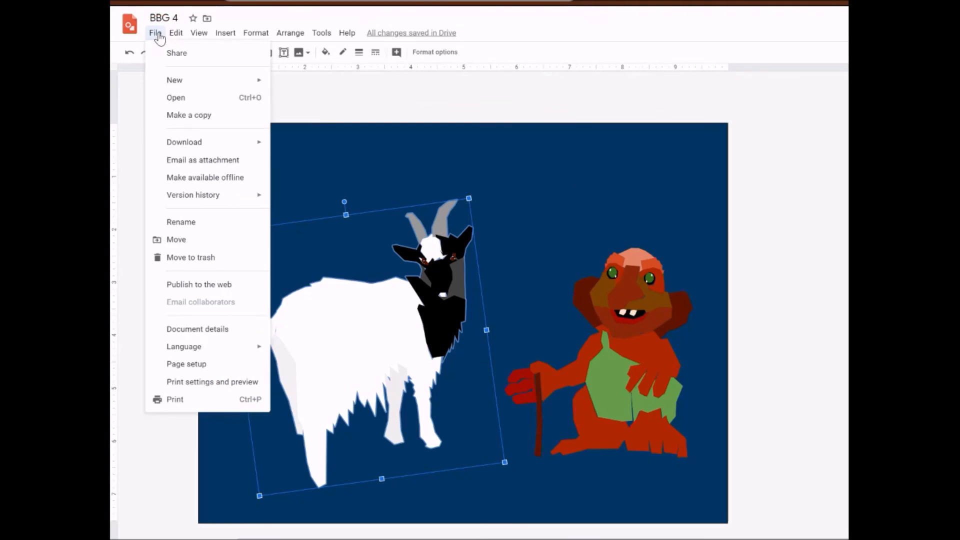
mouse_move(172, 142)
left_click(323, 183)
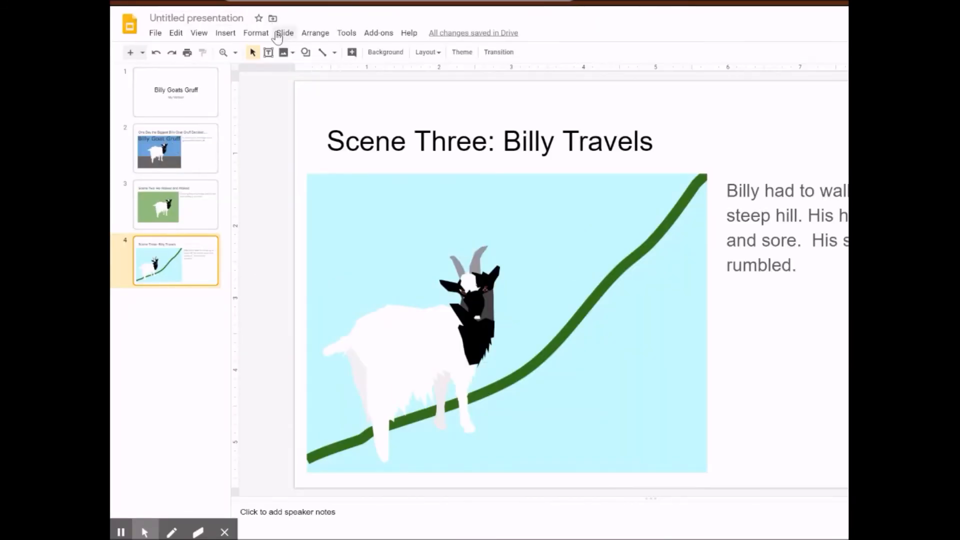
- Add a new slide after Scene Three and title it "Scene Four: Don't Be Selfish! Don't Be Foolish!"
left_click(290, 37)
left_click(298, 51)
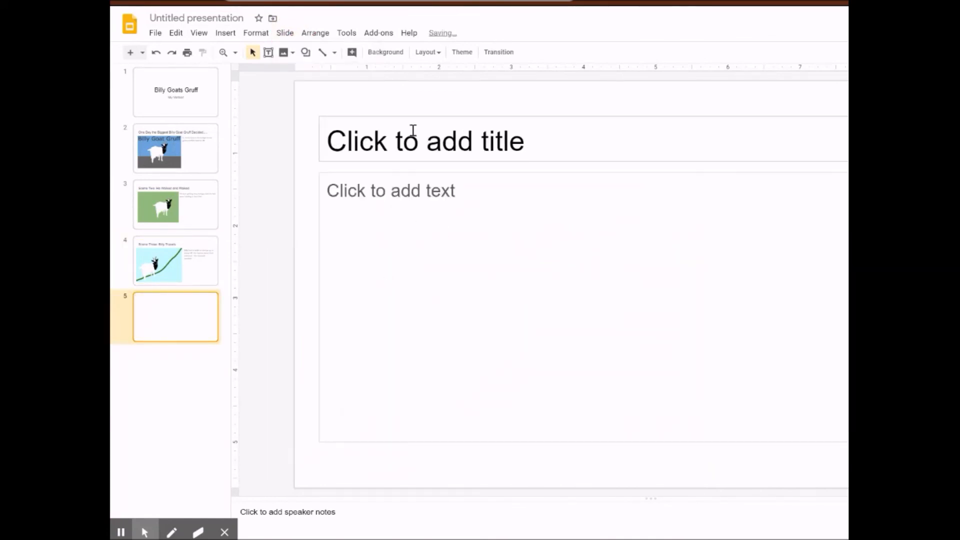
type("Sce")
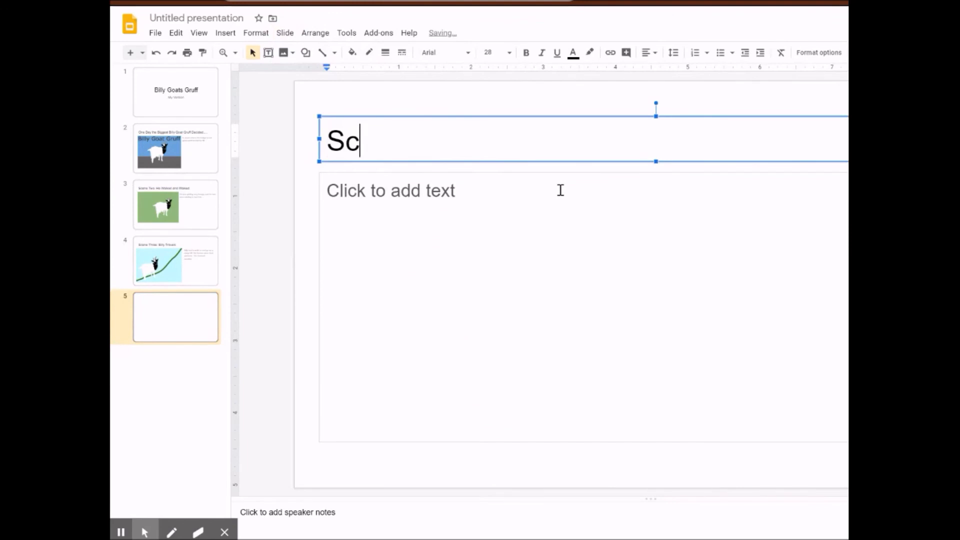
type("ne F")
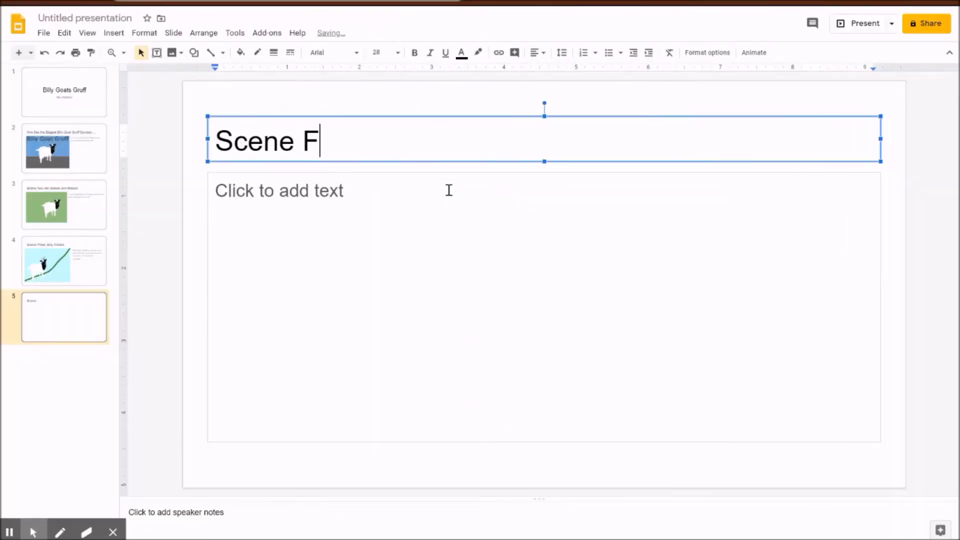
type("our: Co")
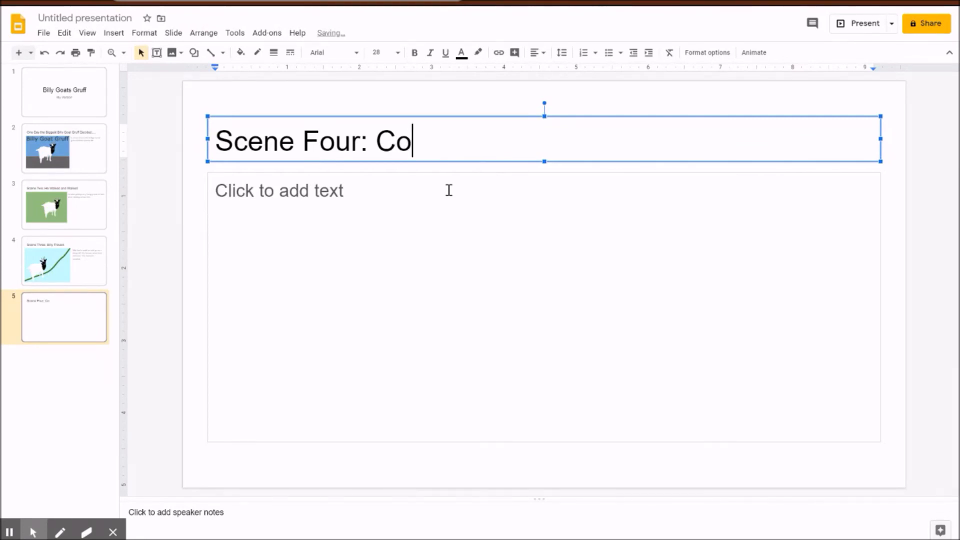
key("BackSpace")
key("BackSpace")
type("Don't ")
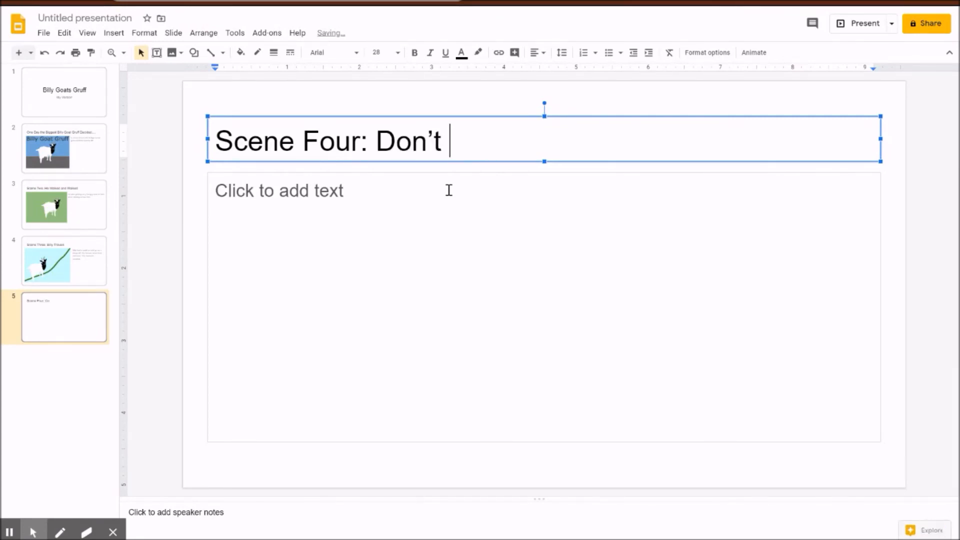
type("Be Se")
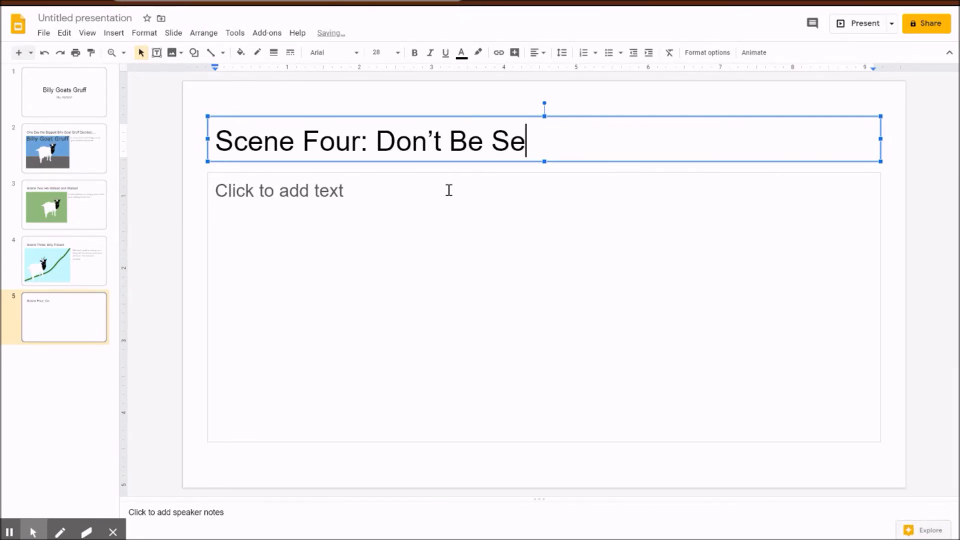
type("lfish!")
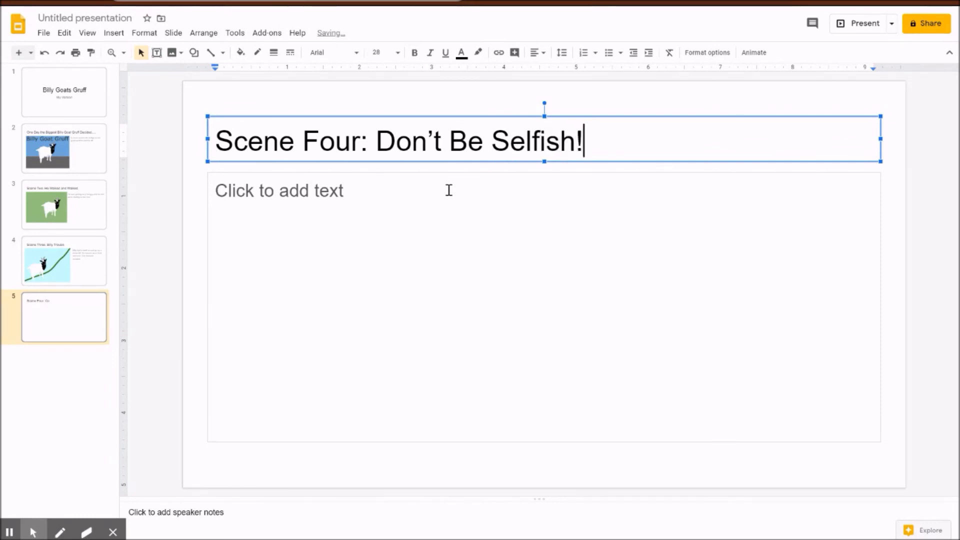
type(" Don't Be ")
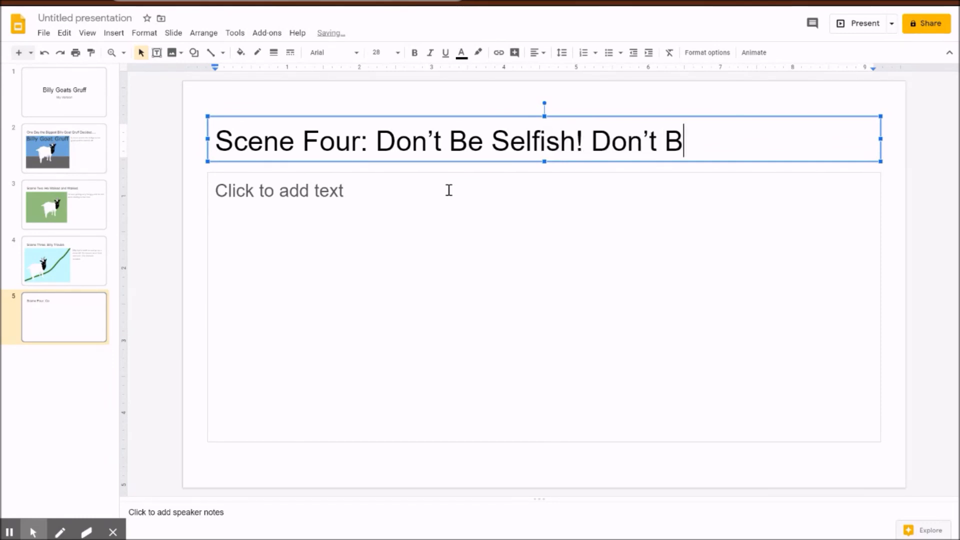
type("Foll")
key("BackSpace")
key("BackSpace")
type("olish!")
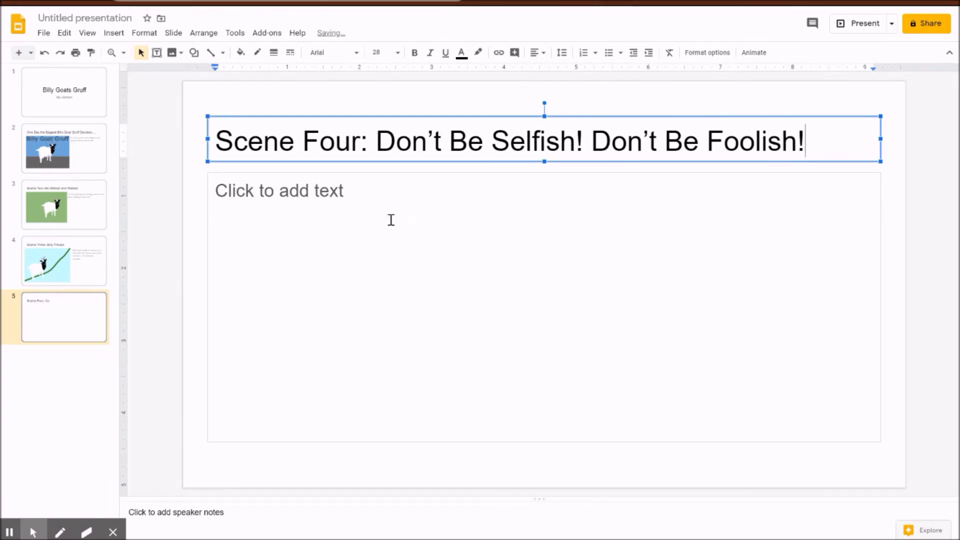
- Narrow the new slide's body text box to its right half and upload the BBG 4 image from the Downloads folder
left_click(373, 193)
left_click_drag(206, 307, 547, 300)
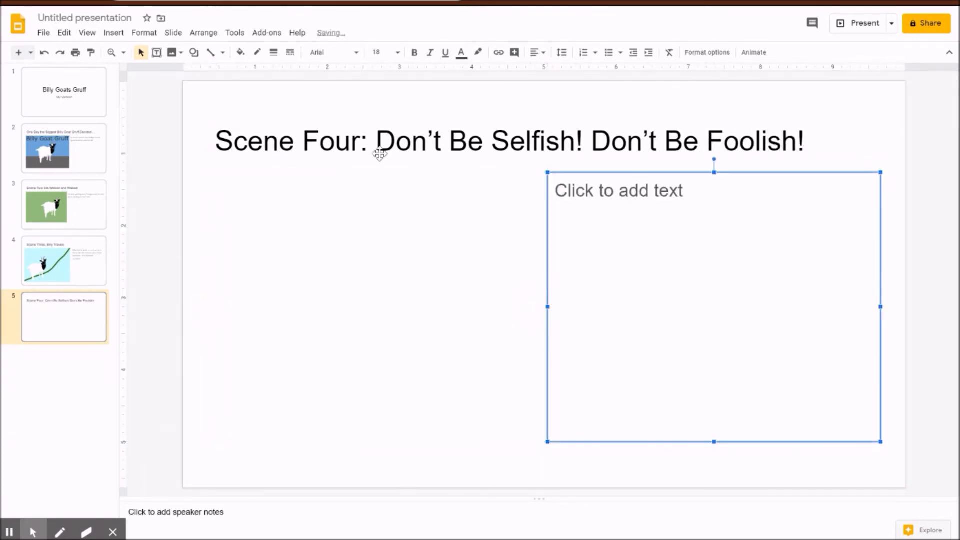
left_click(114, 33)
mouse_move(131, 59)
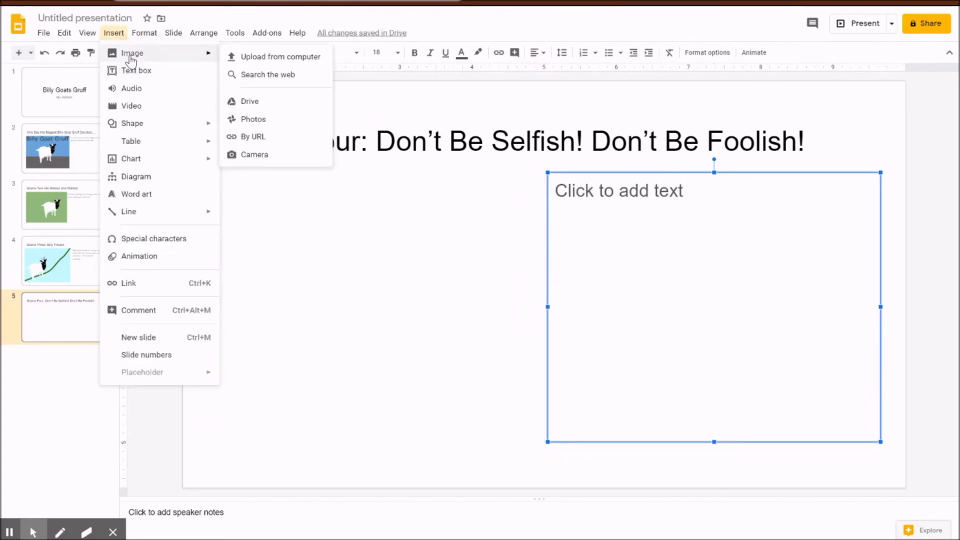
left_click(240, 58)
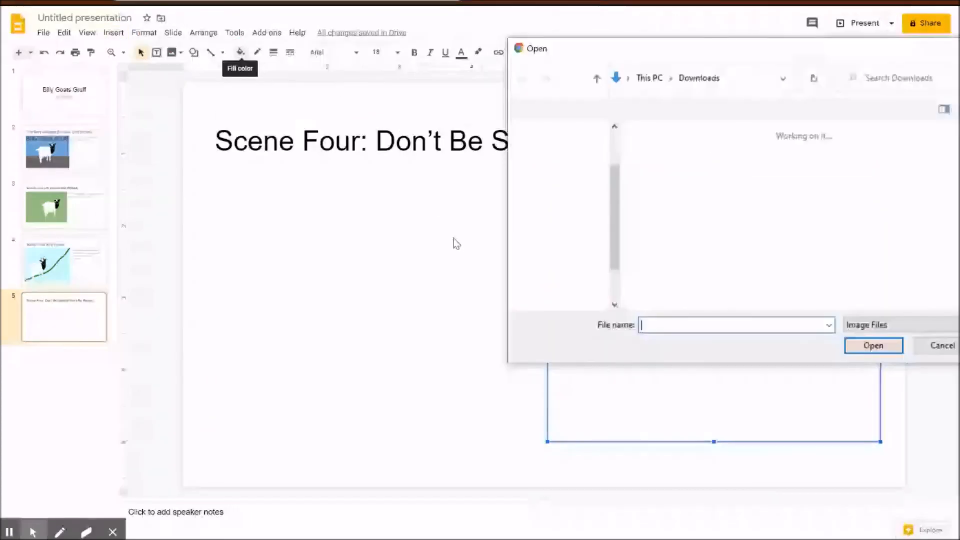
left_click(713, 174)
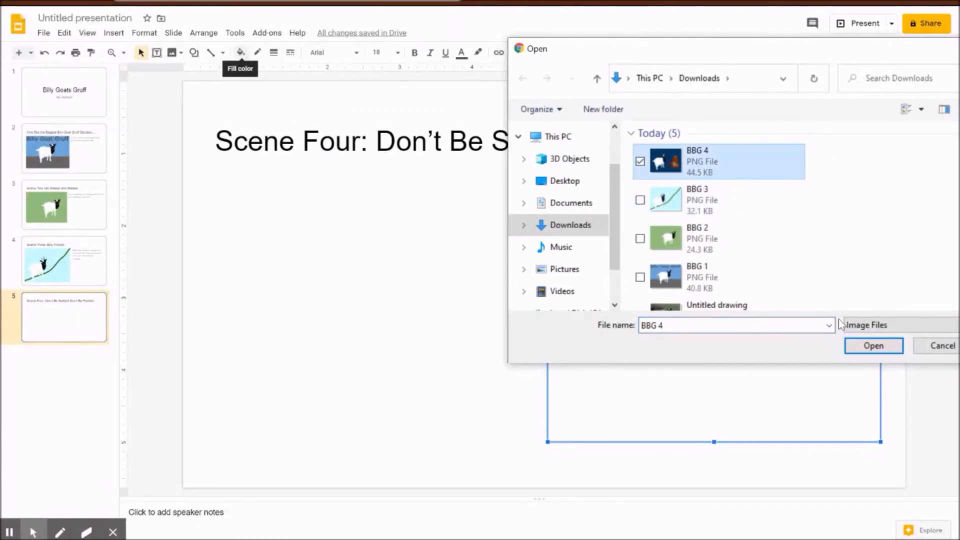